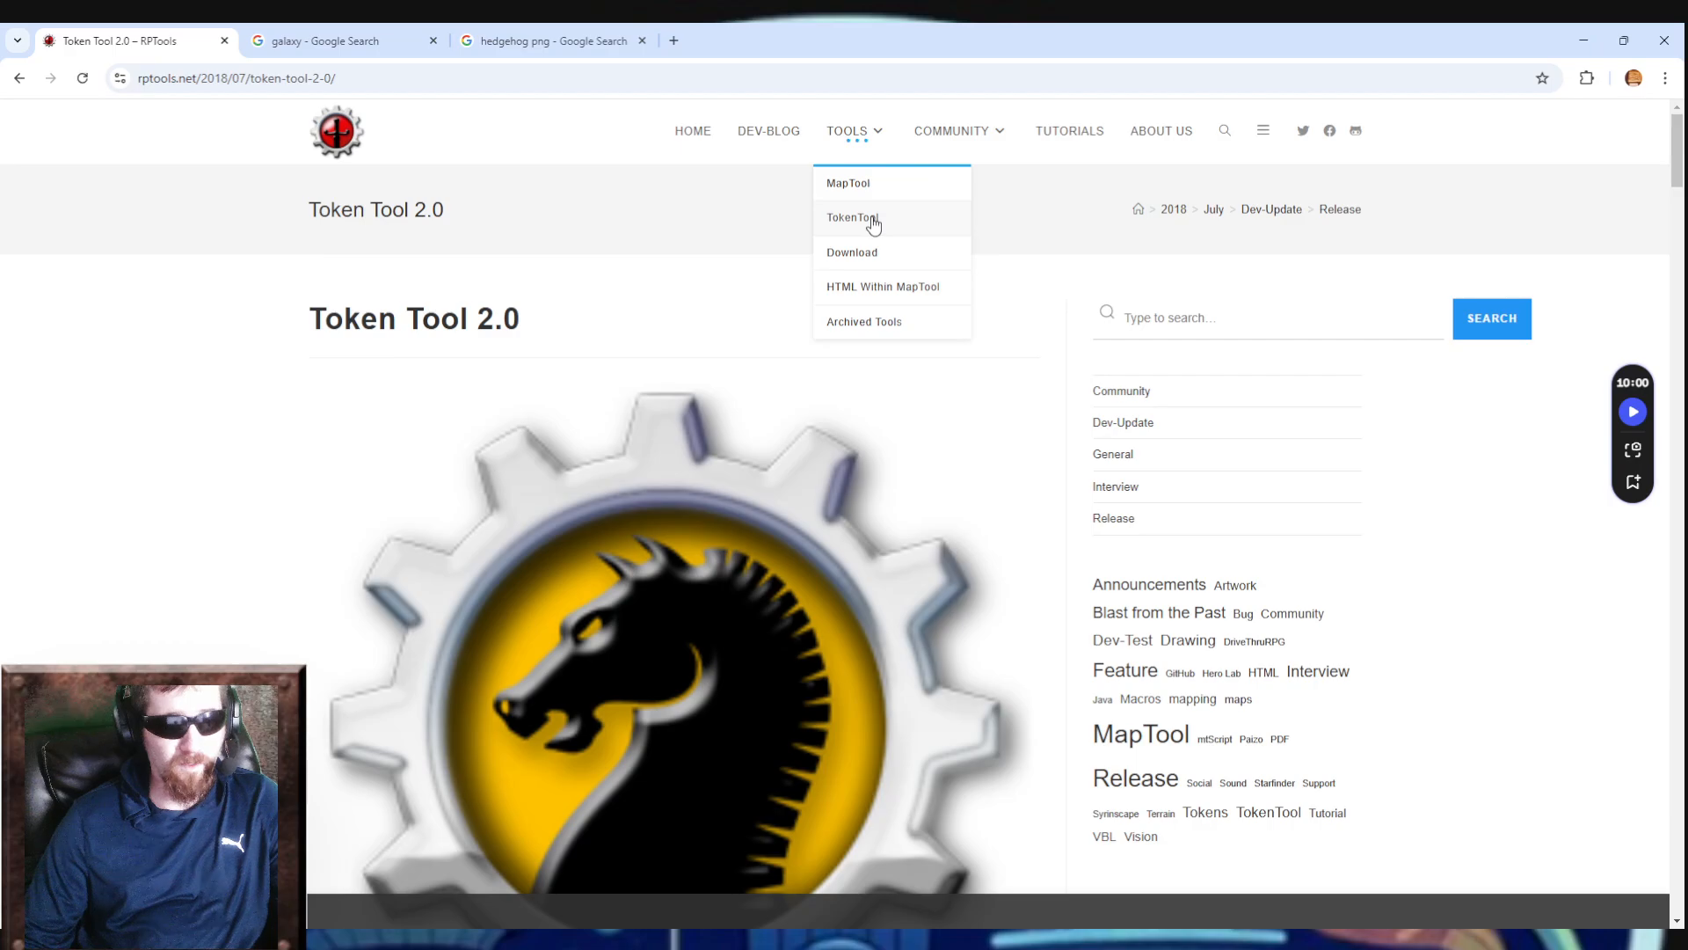
- Look through the Token Tool 2.0 article for its feature summary and overlay management details
scroll(607, 459, down, 10)
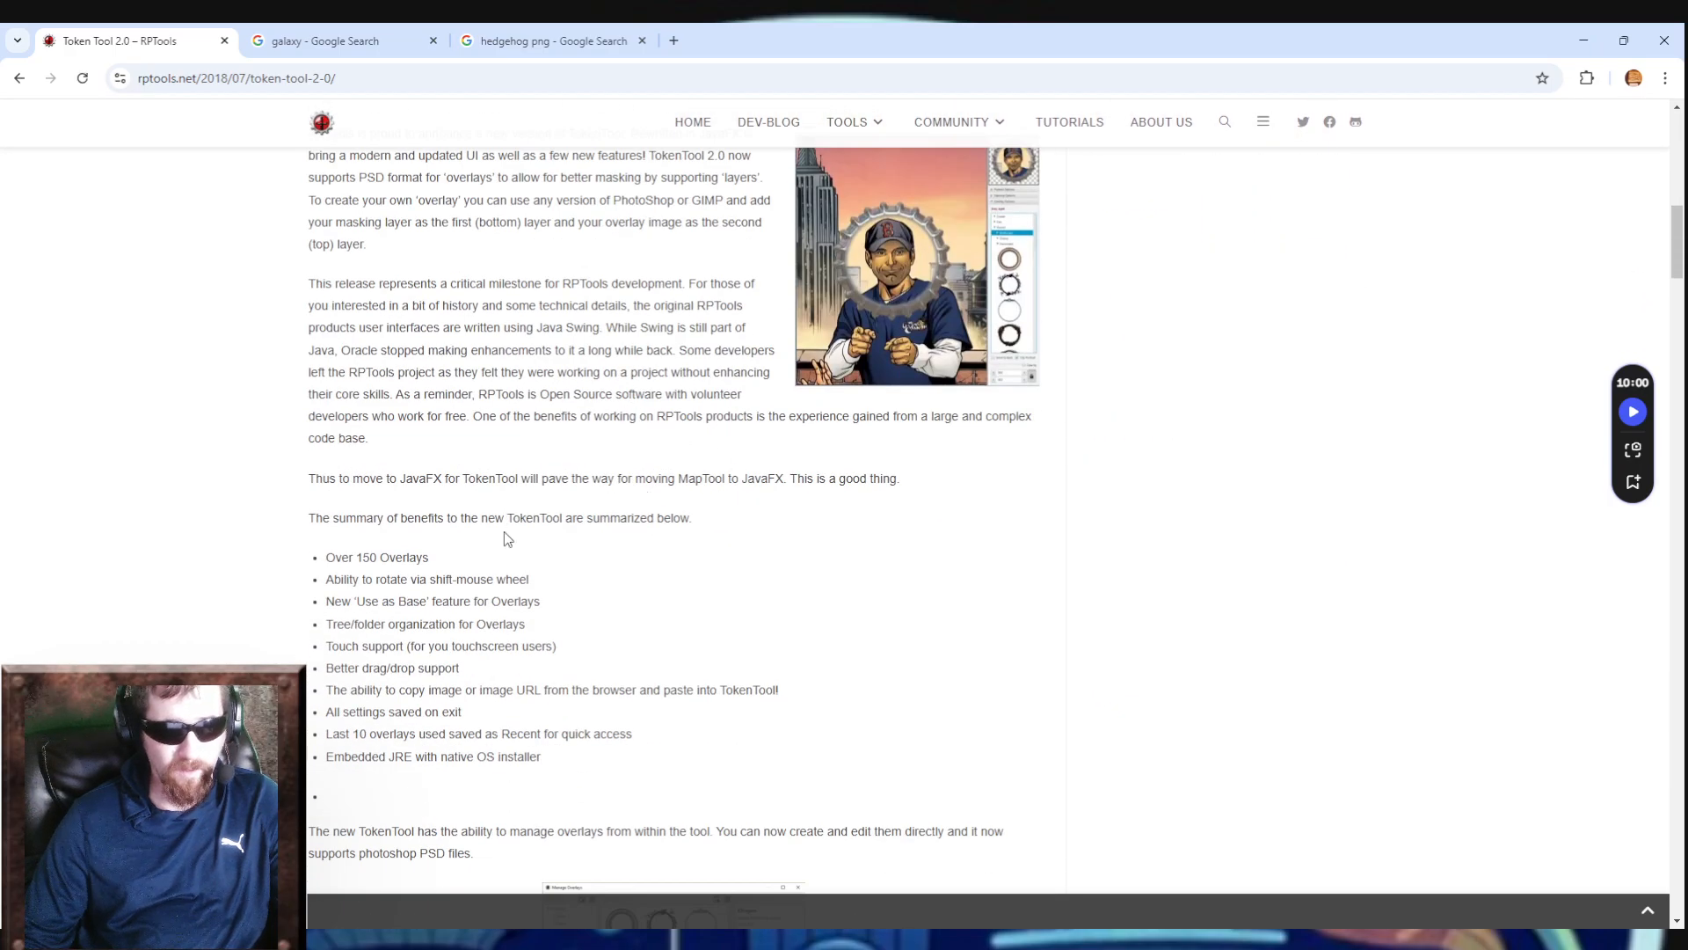
scroll(505, 517, down, 2)
scroll(475, 555, down, 2)
scroll(459, 475, down, 1)
scroll(844, 545, up, 3)
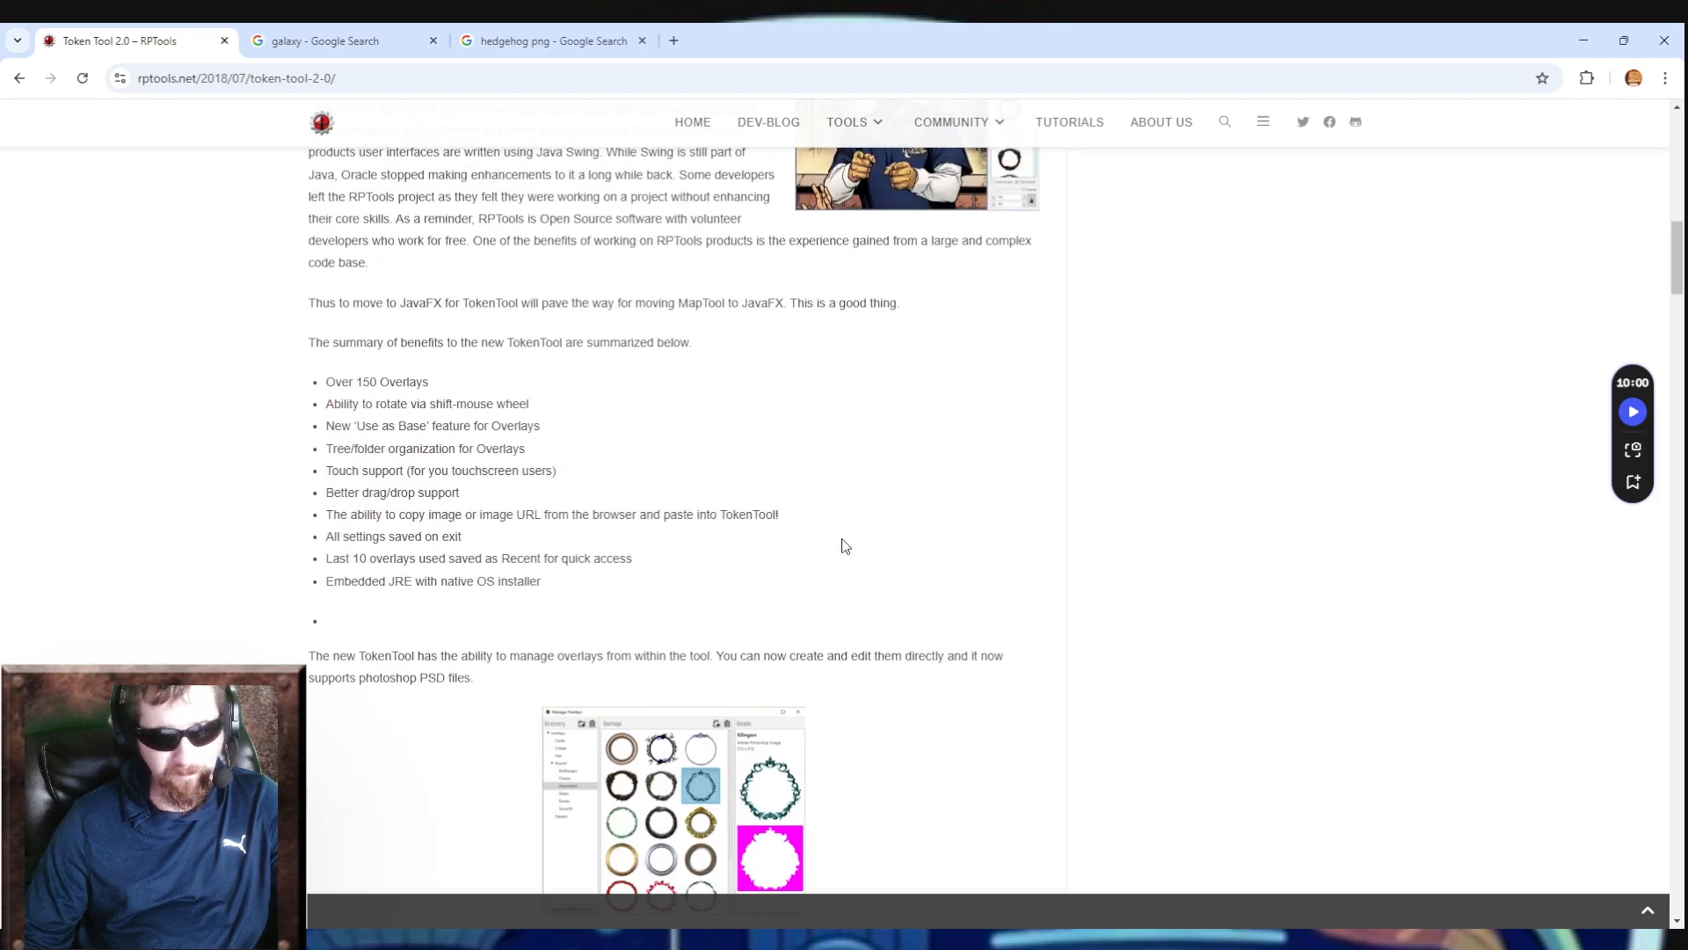
scroll(842, 545, up, 15)
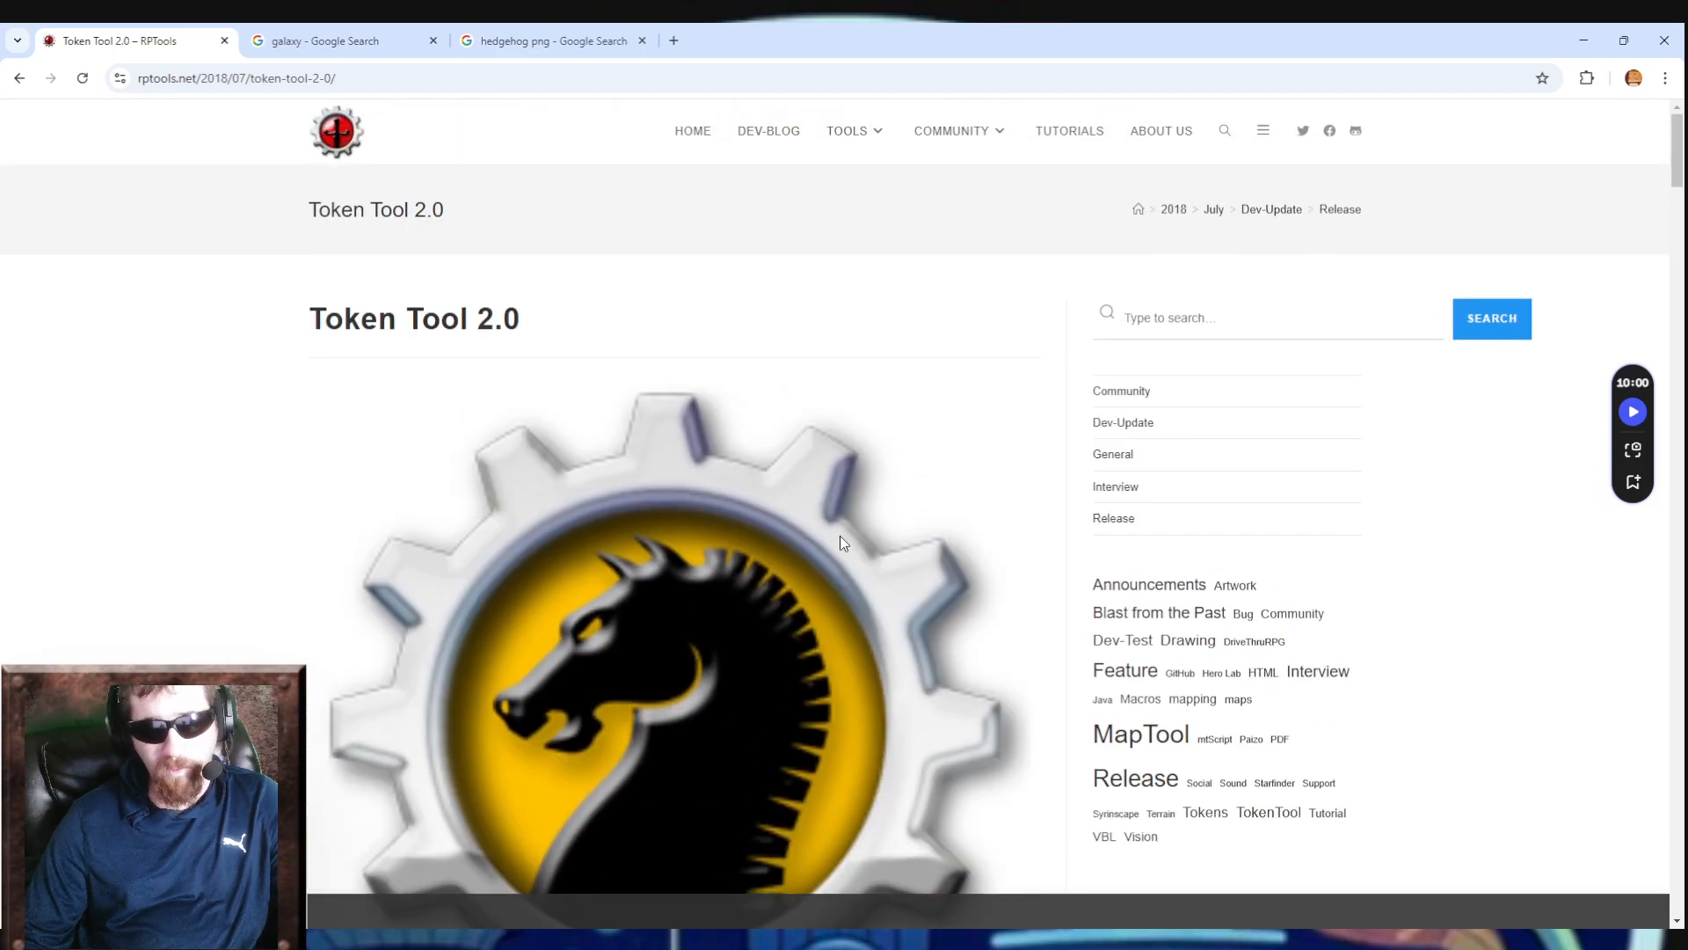
scroll(841, 543, down, 5)
scroll(828, 556, up, 5)
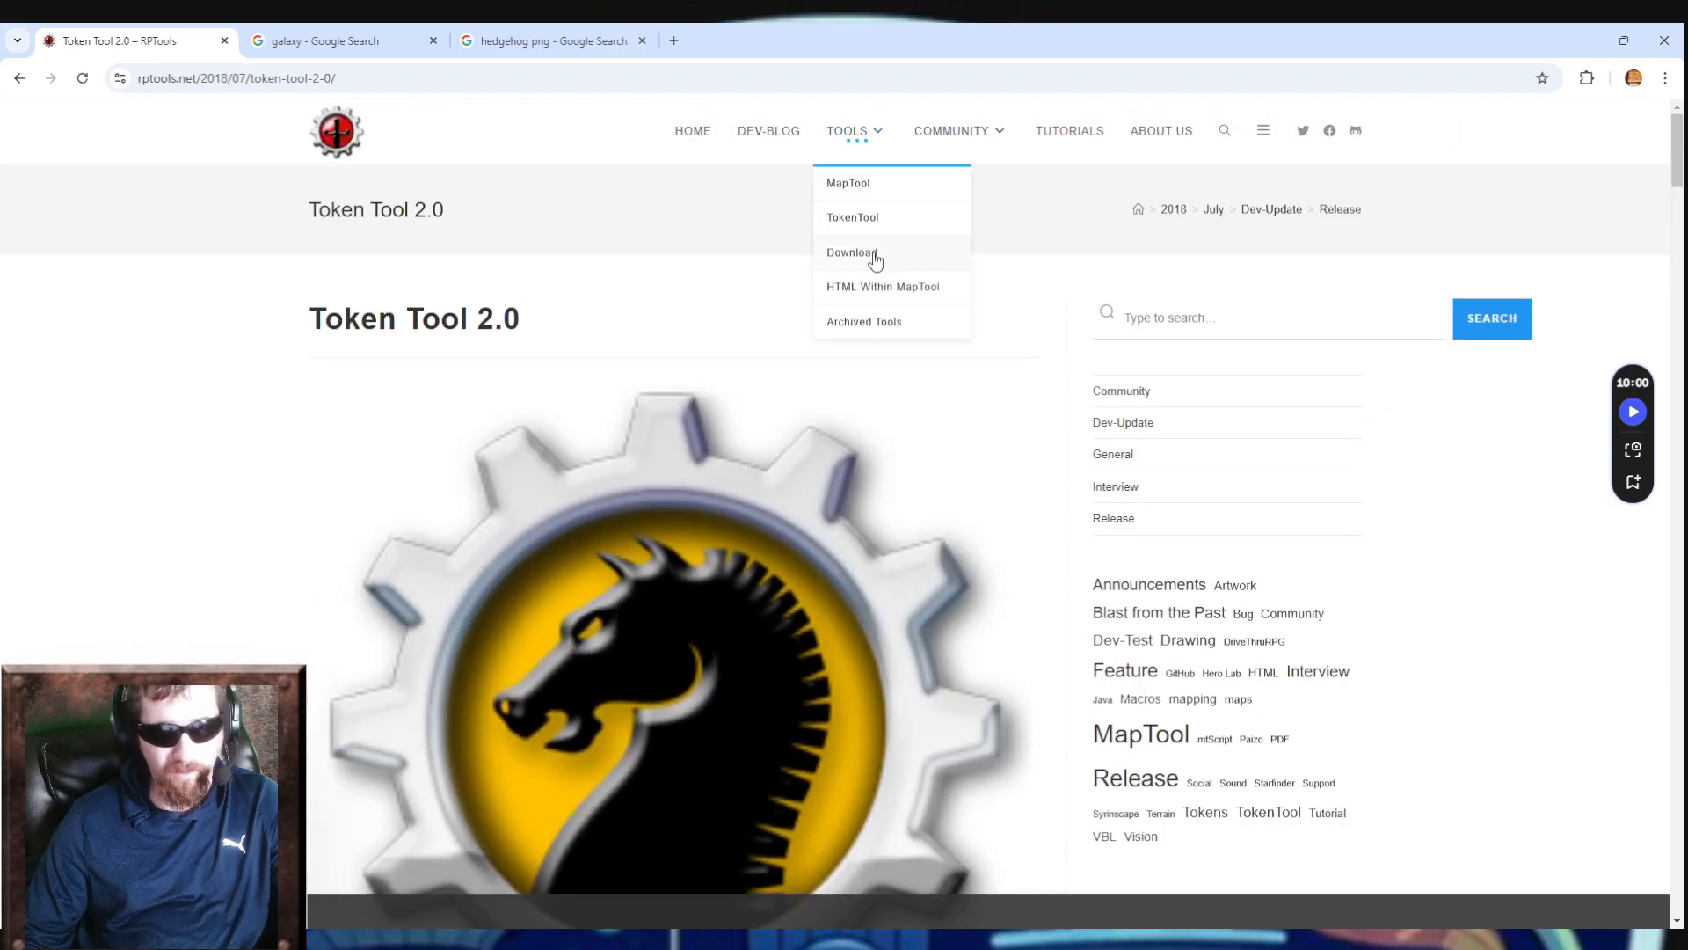
- Open the RPTools download page and examine the TokenTool 2.2.2 options for Windows, Mac and Linux
click(874, 257)
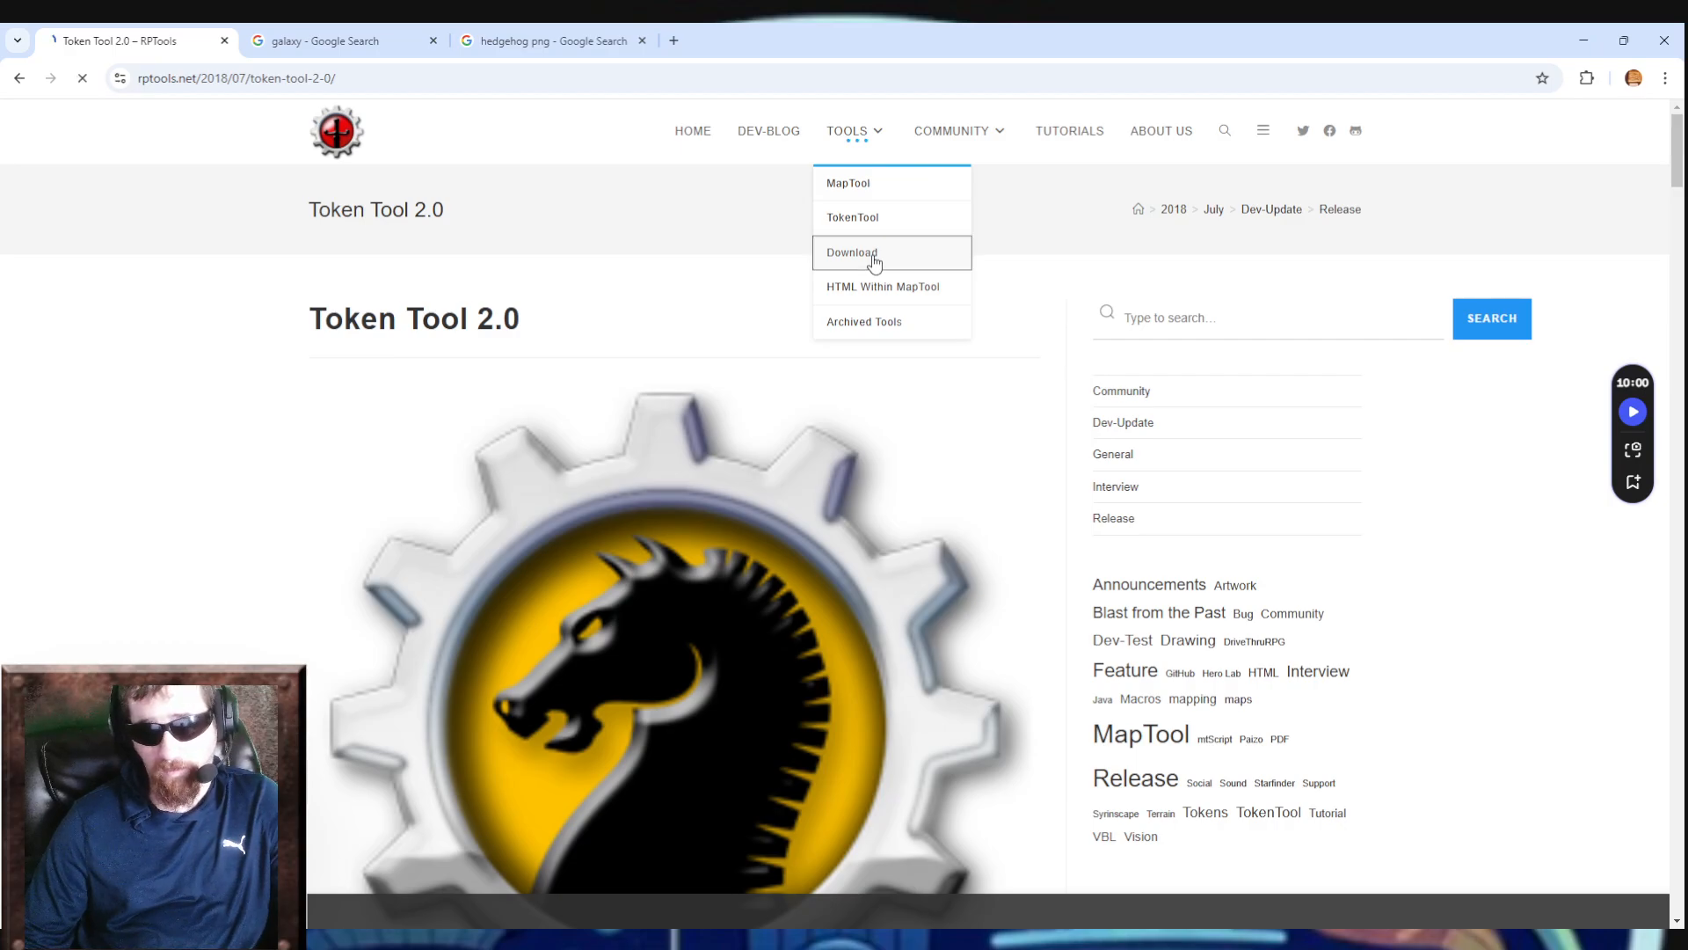
scroll(629, 380, down, 2)
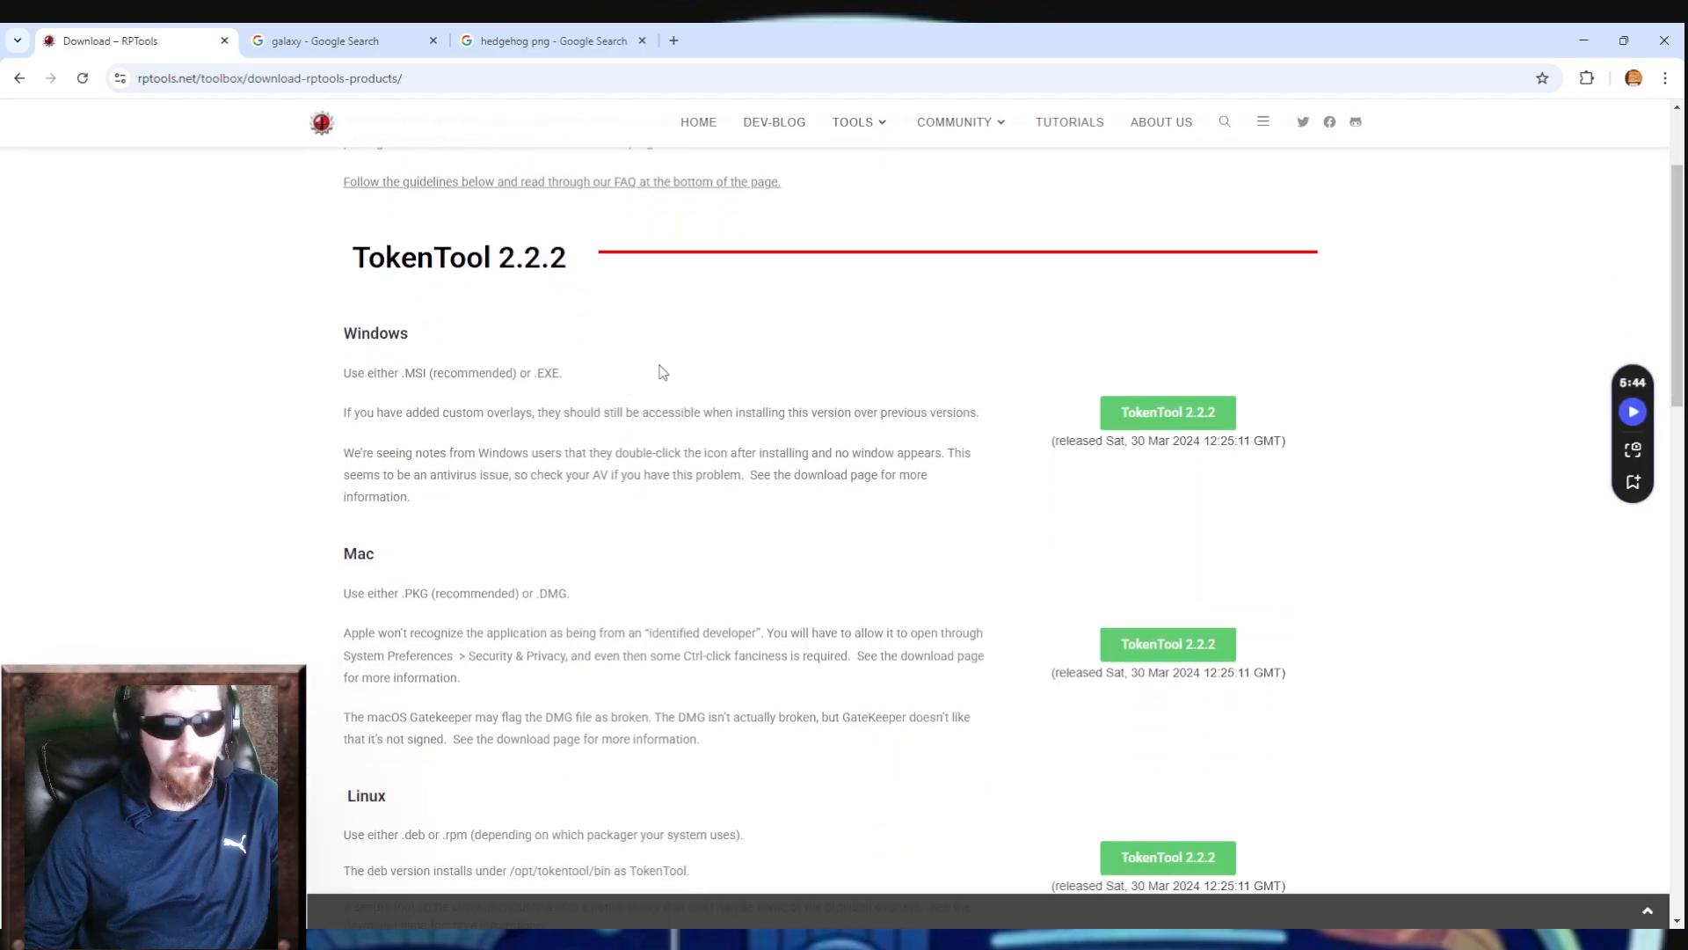
scroll(642, 366, down, 1)
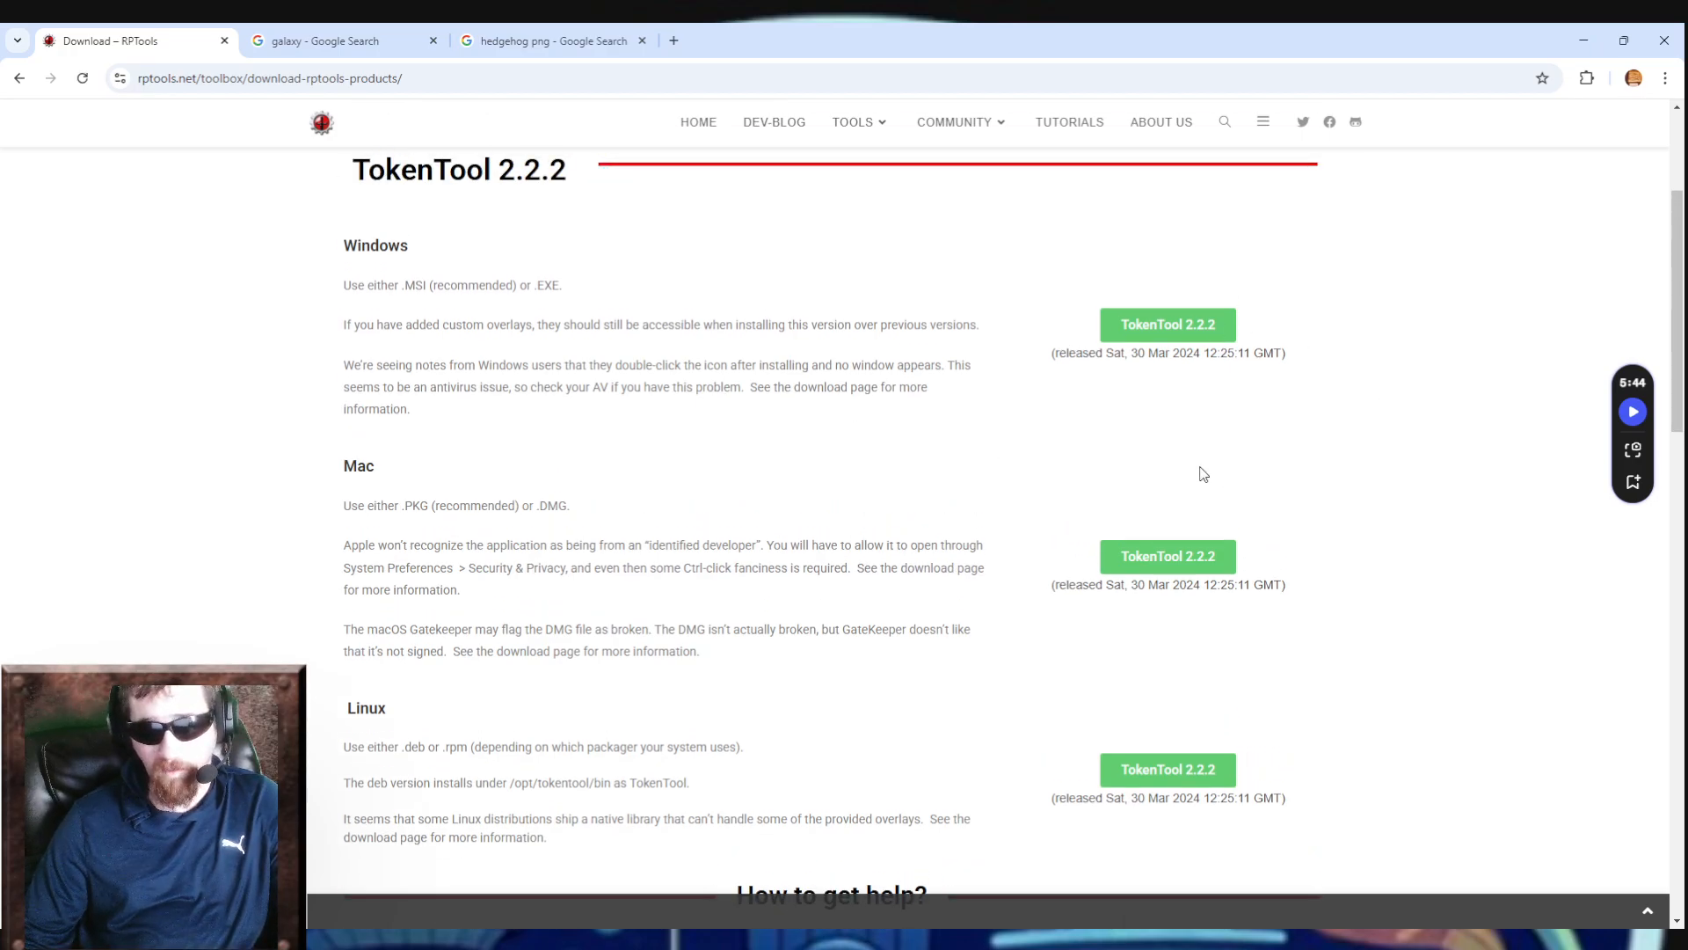
scroll(1201, 470, down, 1)
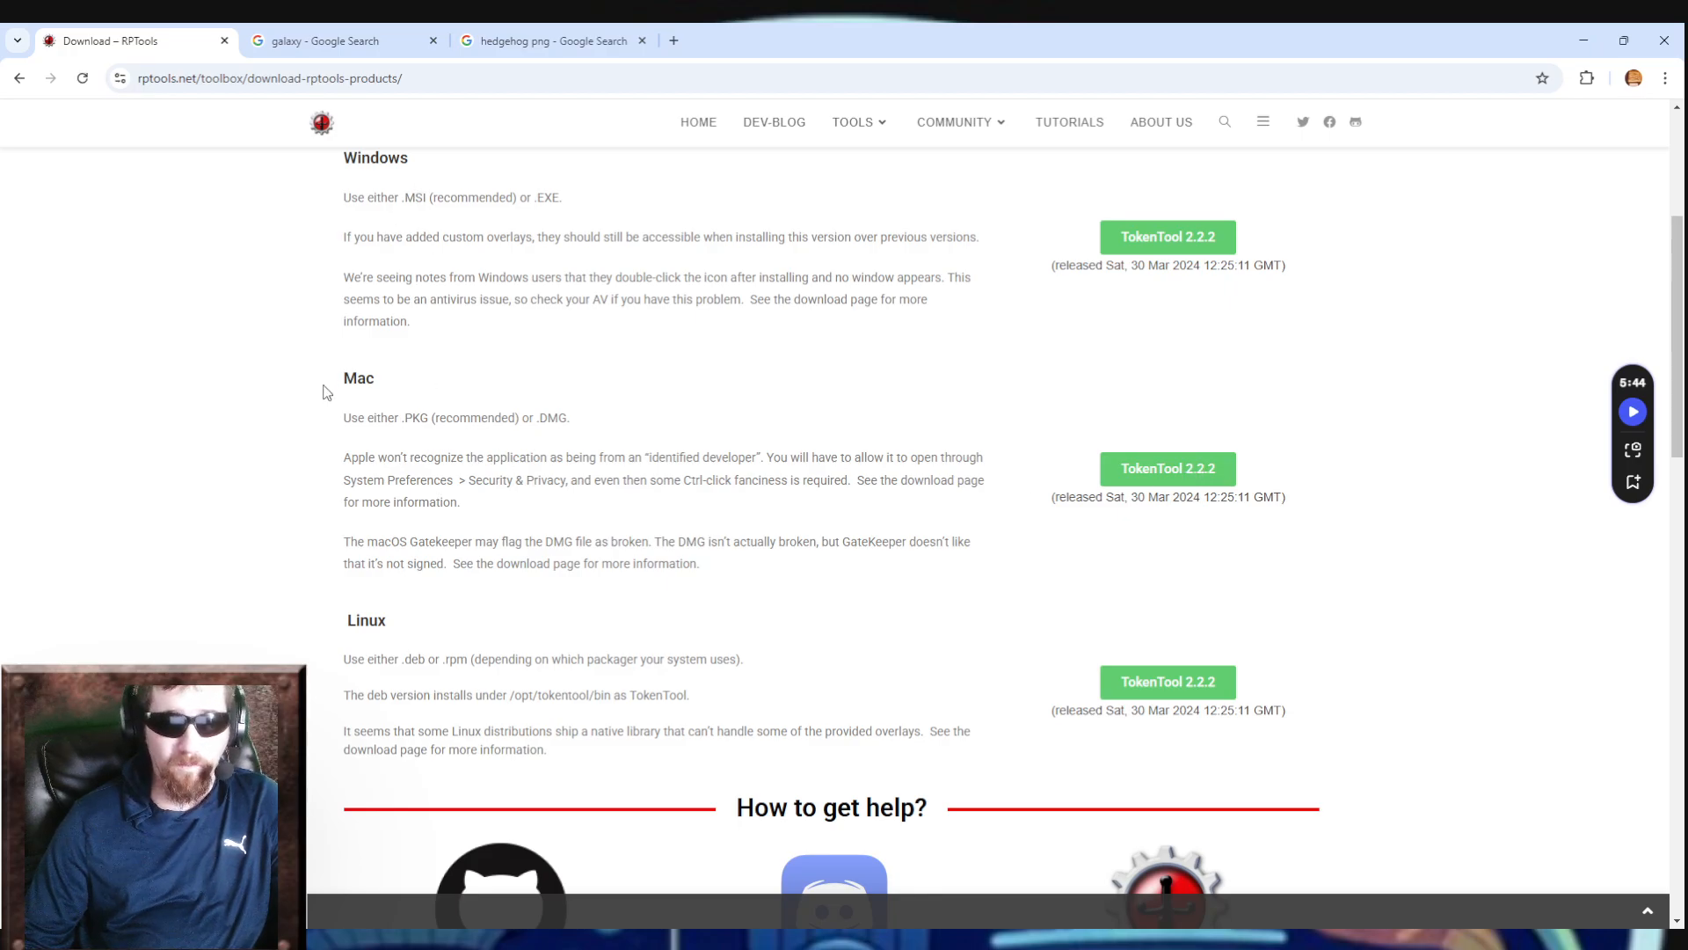
scroll(920, 524, up, 2)
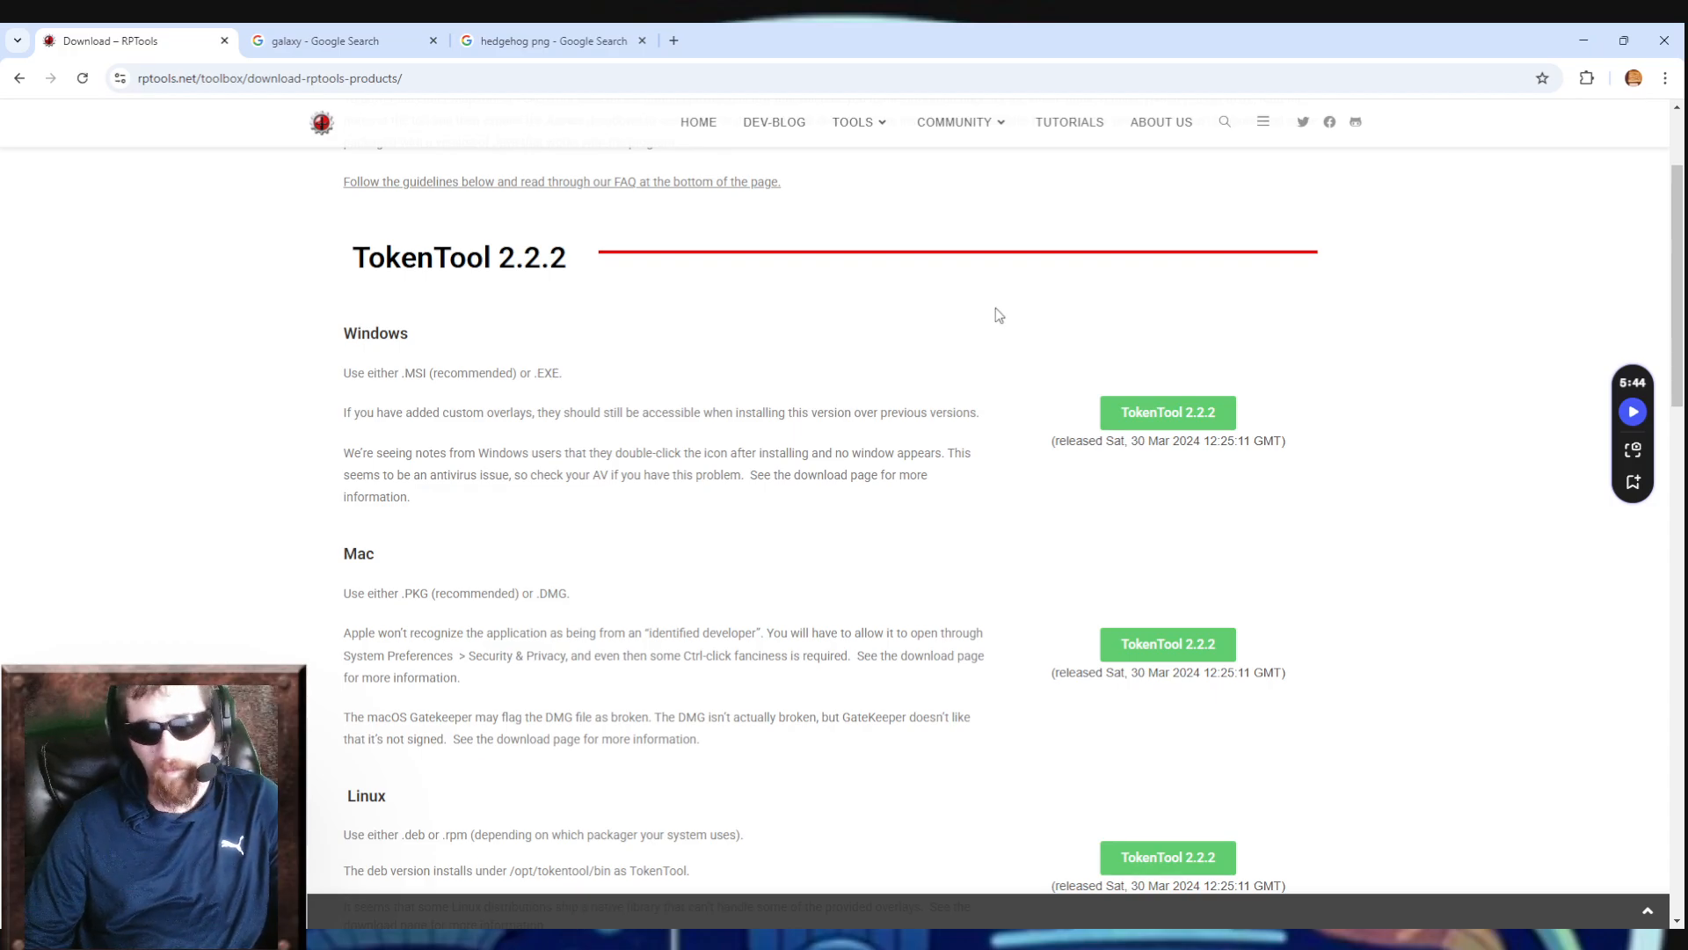
scroll(1130, 366, down, 1)
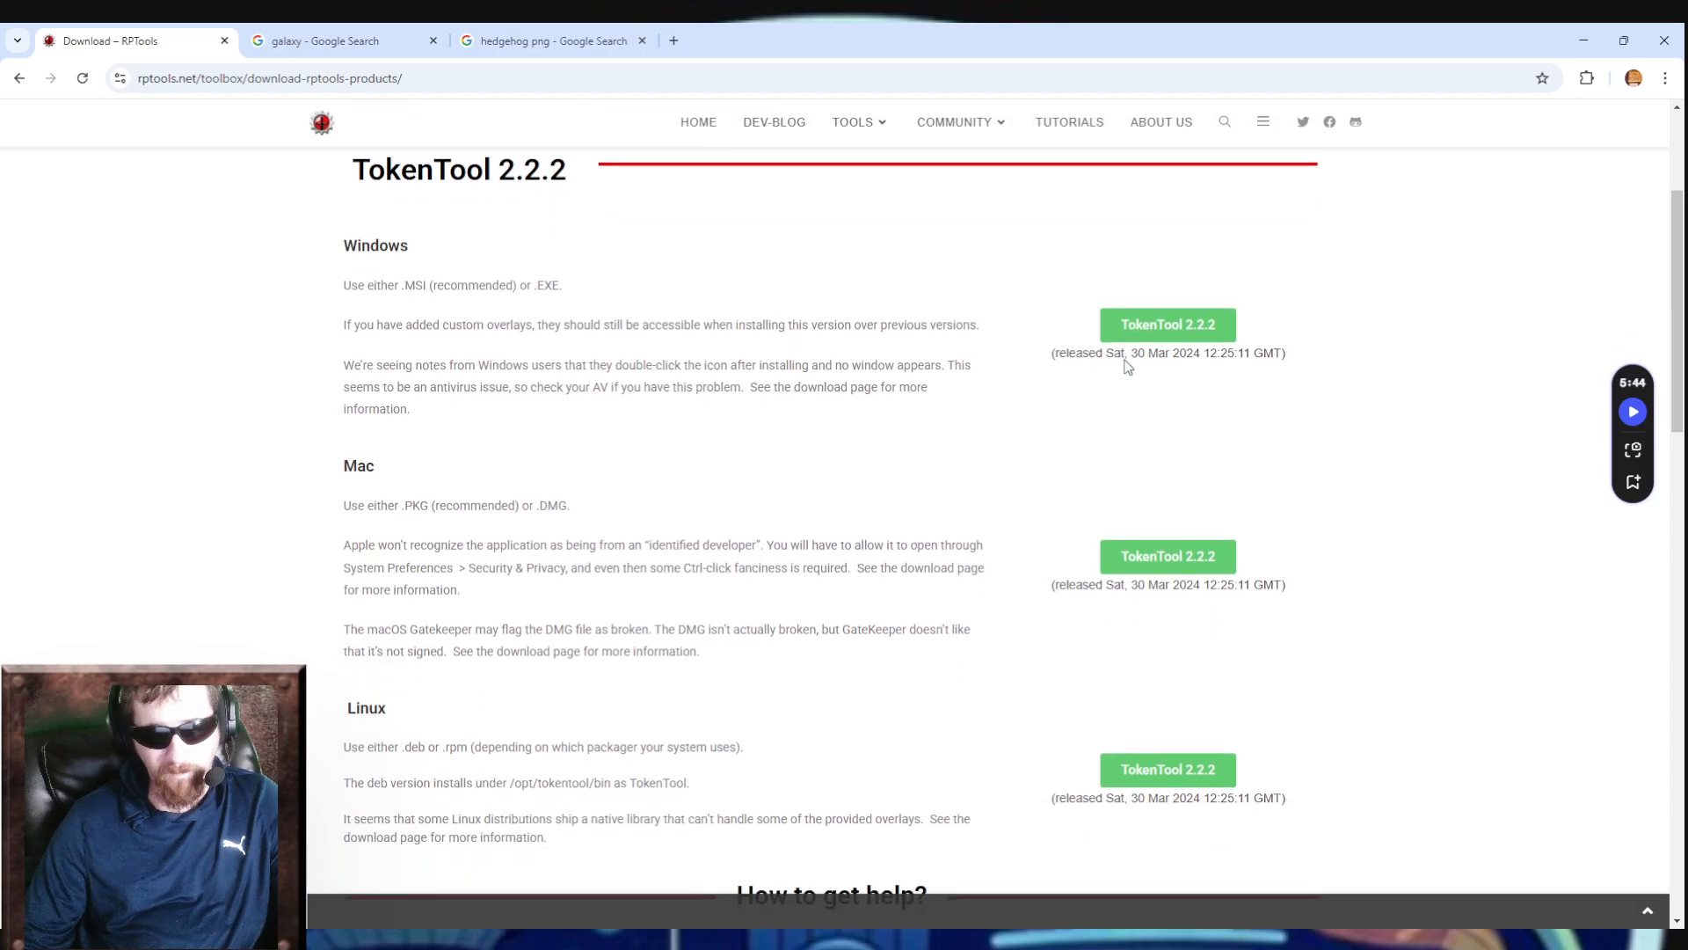
scroll(1135, 641, up, 2)
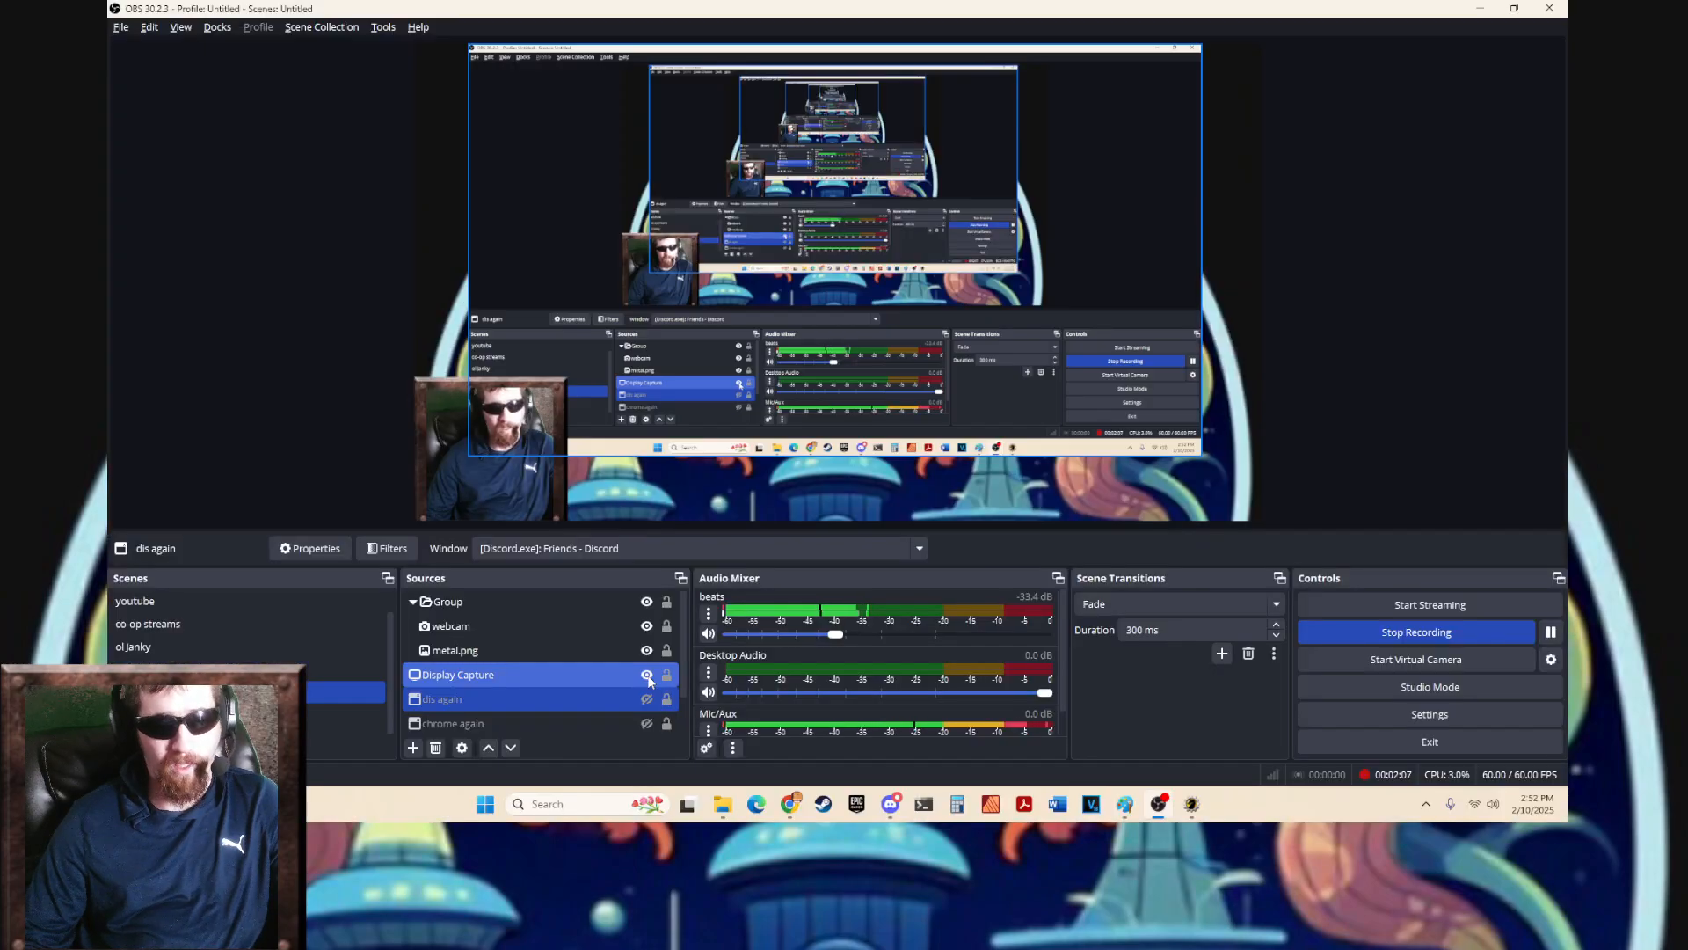
- Switch to TokenTool and reposition the galaxy background image behind the red and gold rune ring
click(1194, 812)
drag(859, 459, 1186, 403)
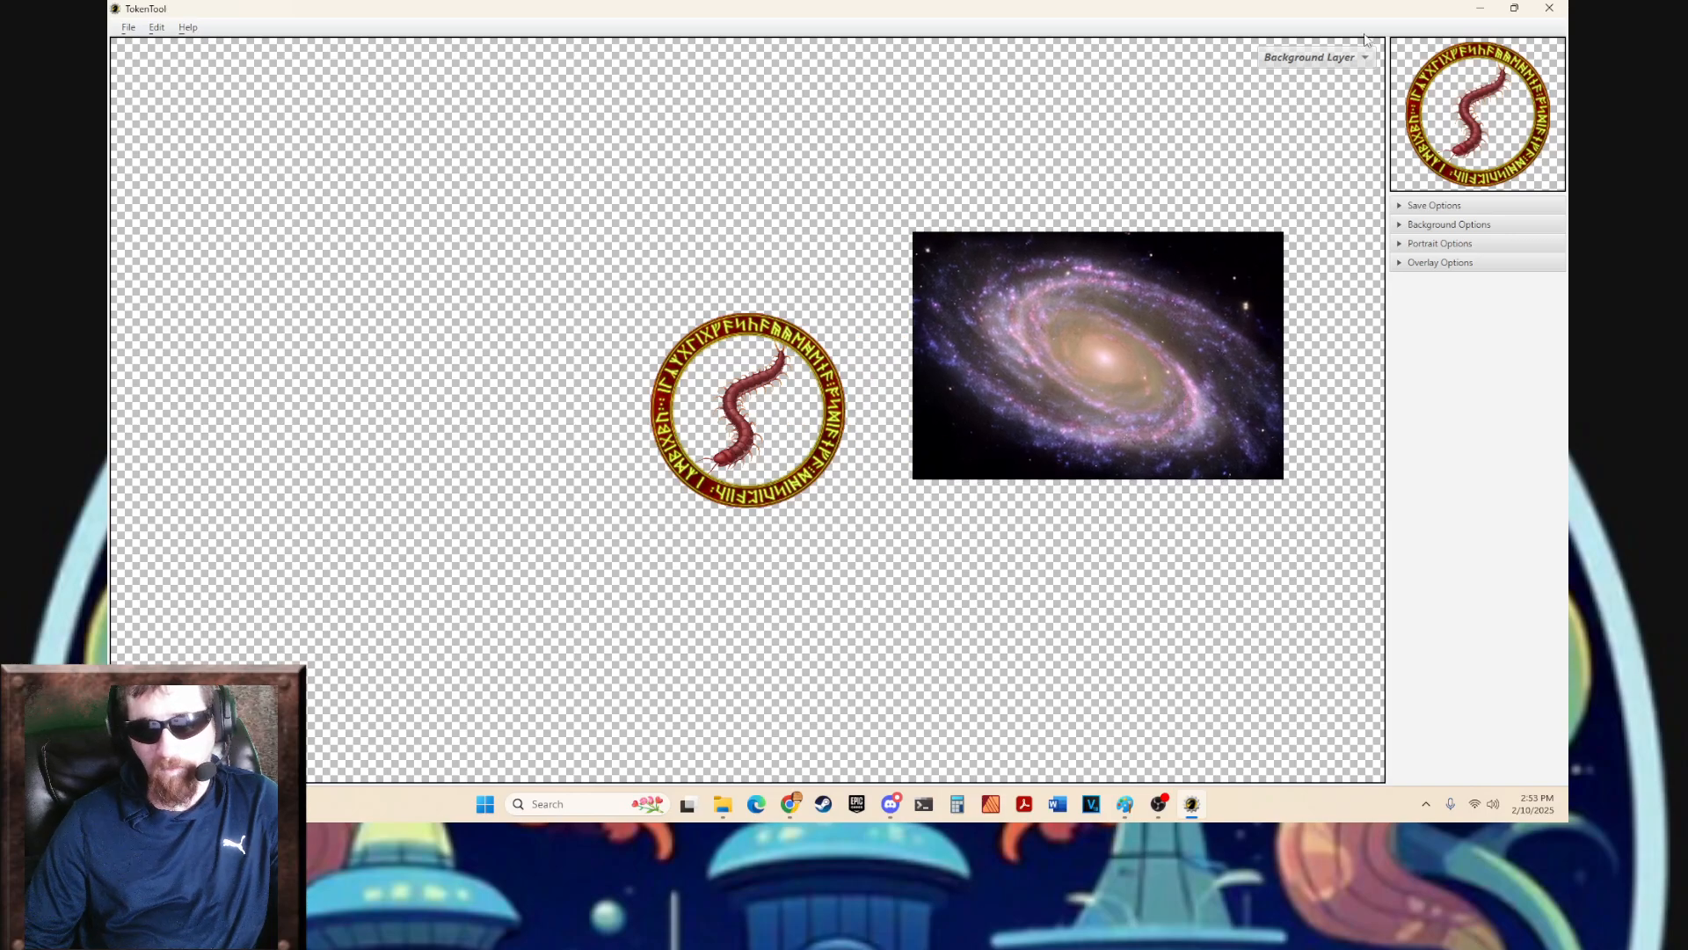
drag(1134, 344, 798, 394)
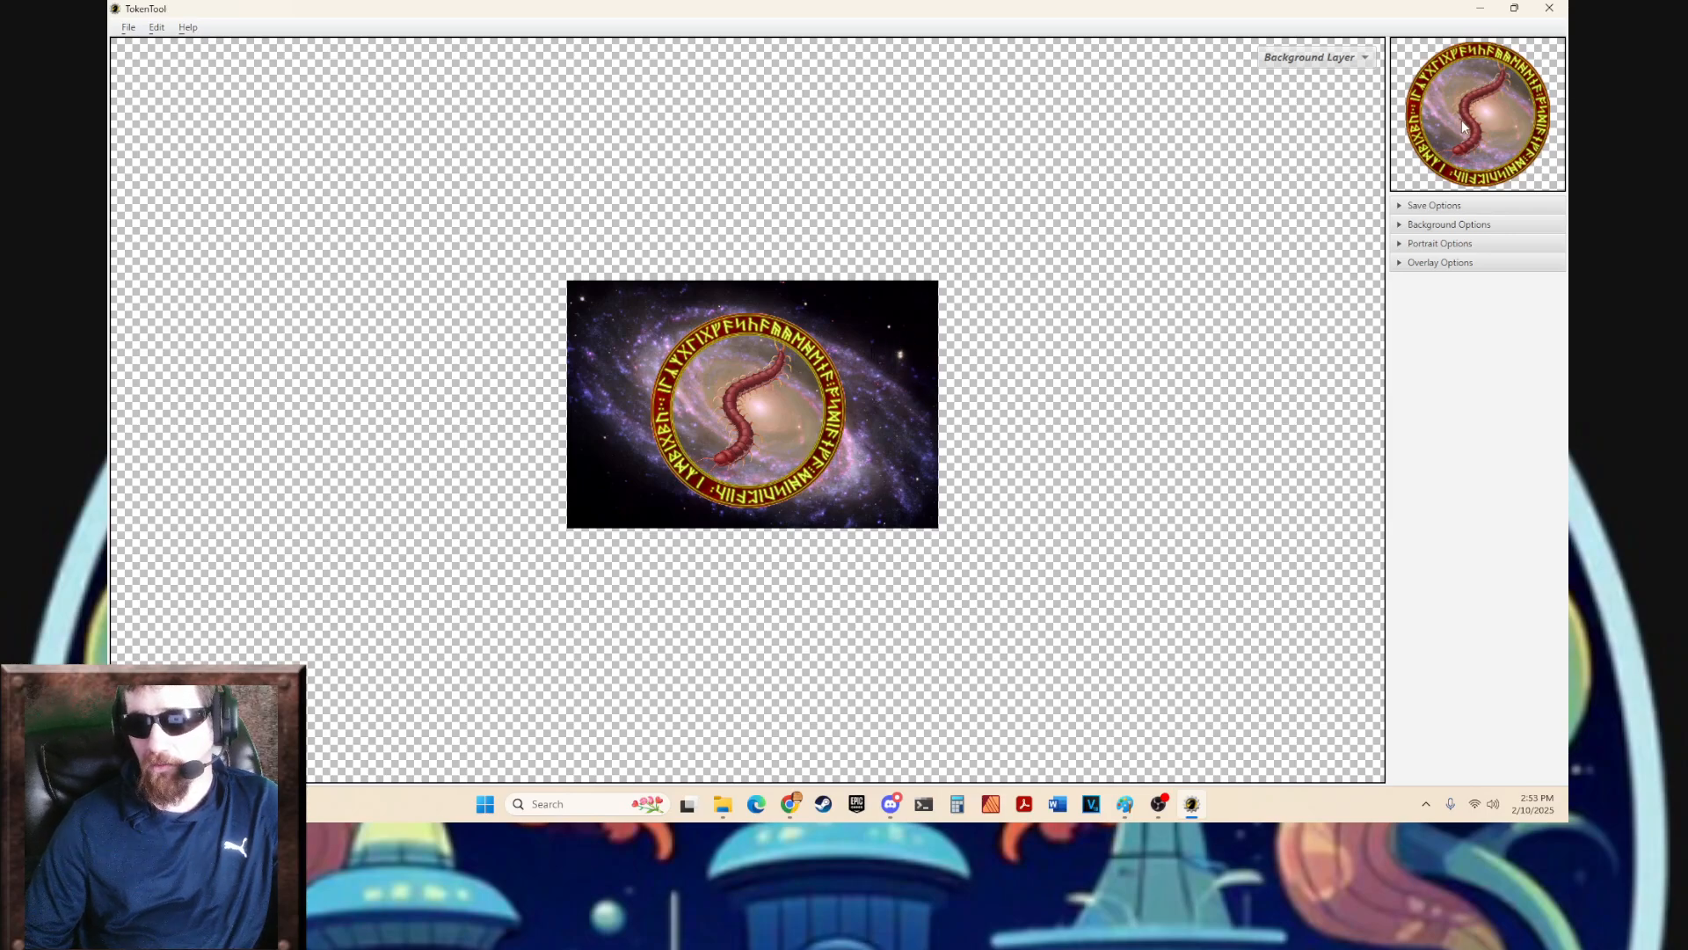
drag(879, 408, 951, 375)
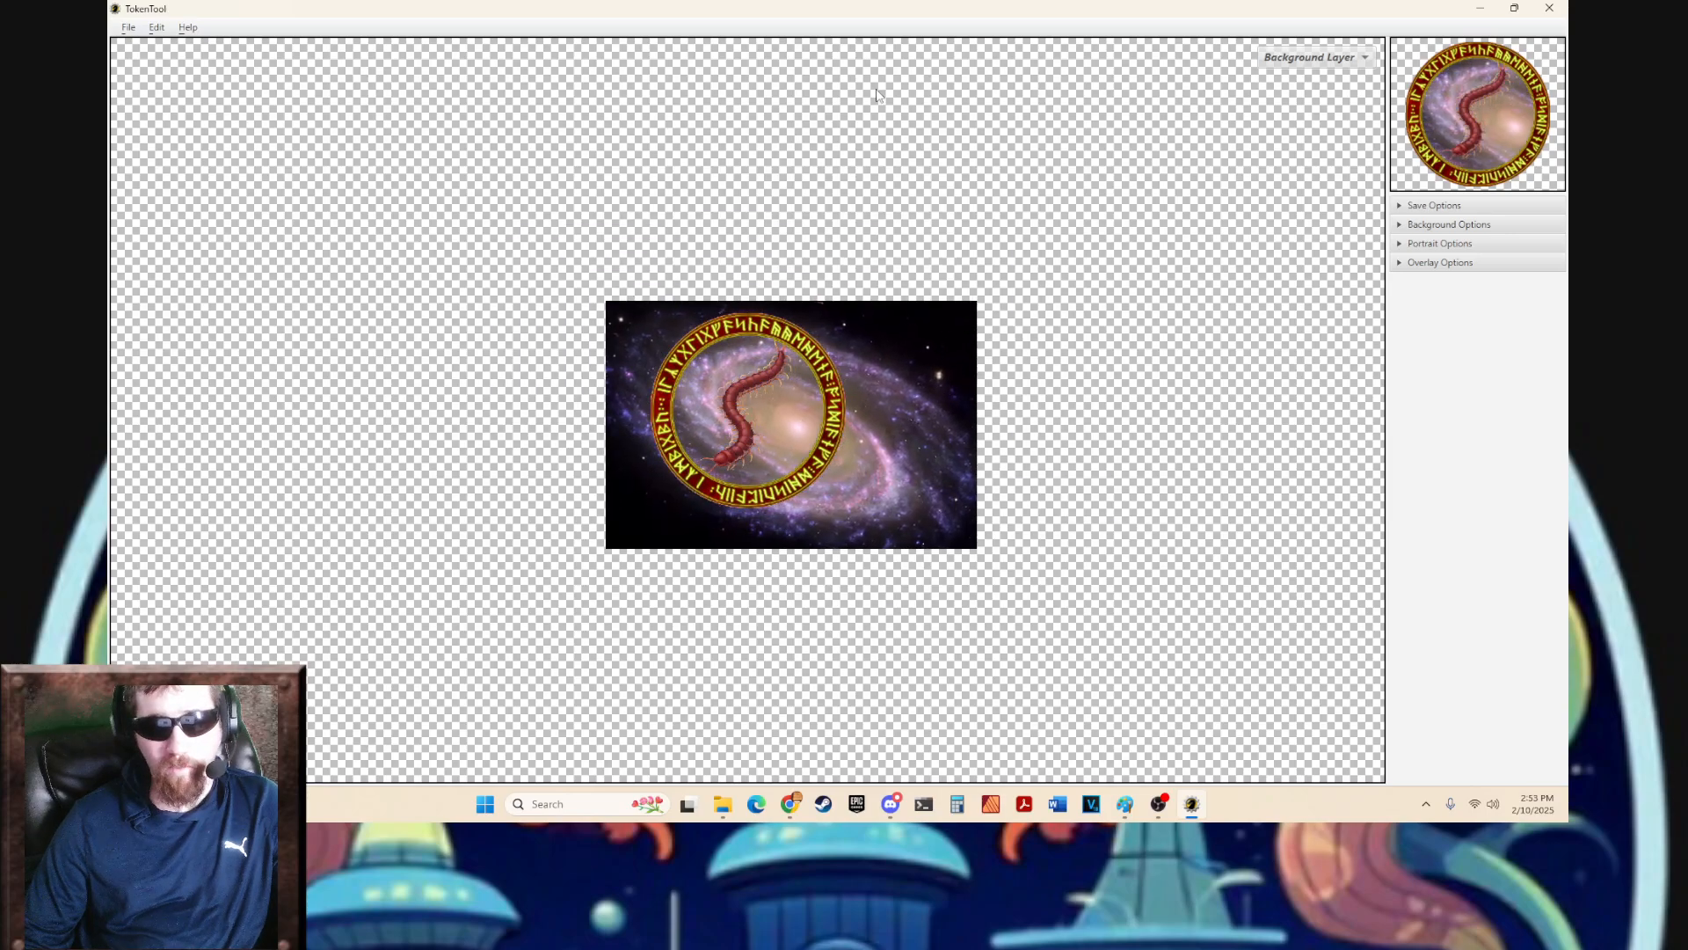
mouse_move(860, 461)
mouse_down()
mouse_move(774, 408)
mouse_move(898, 441)
mouse_move(879, 451)
mouse_up()
- Make the Portrait Layer active and nudge the centipede portrait slightly inside the ring
click(1316, 57)
click(1310, 101)
mouse_move(791, 412)
mouse_down()
mouse_move(813, 380)
mouse_move(779, 385)
mouse_move(767, 417)
mouse_up()
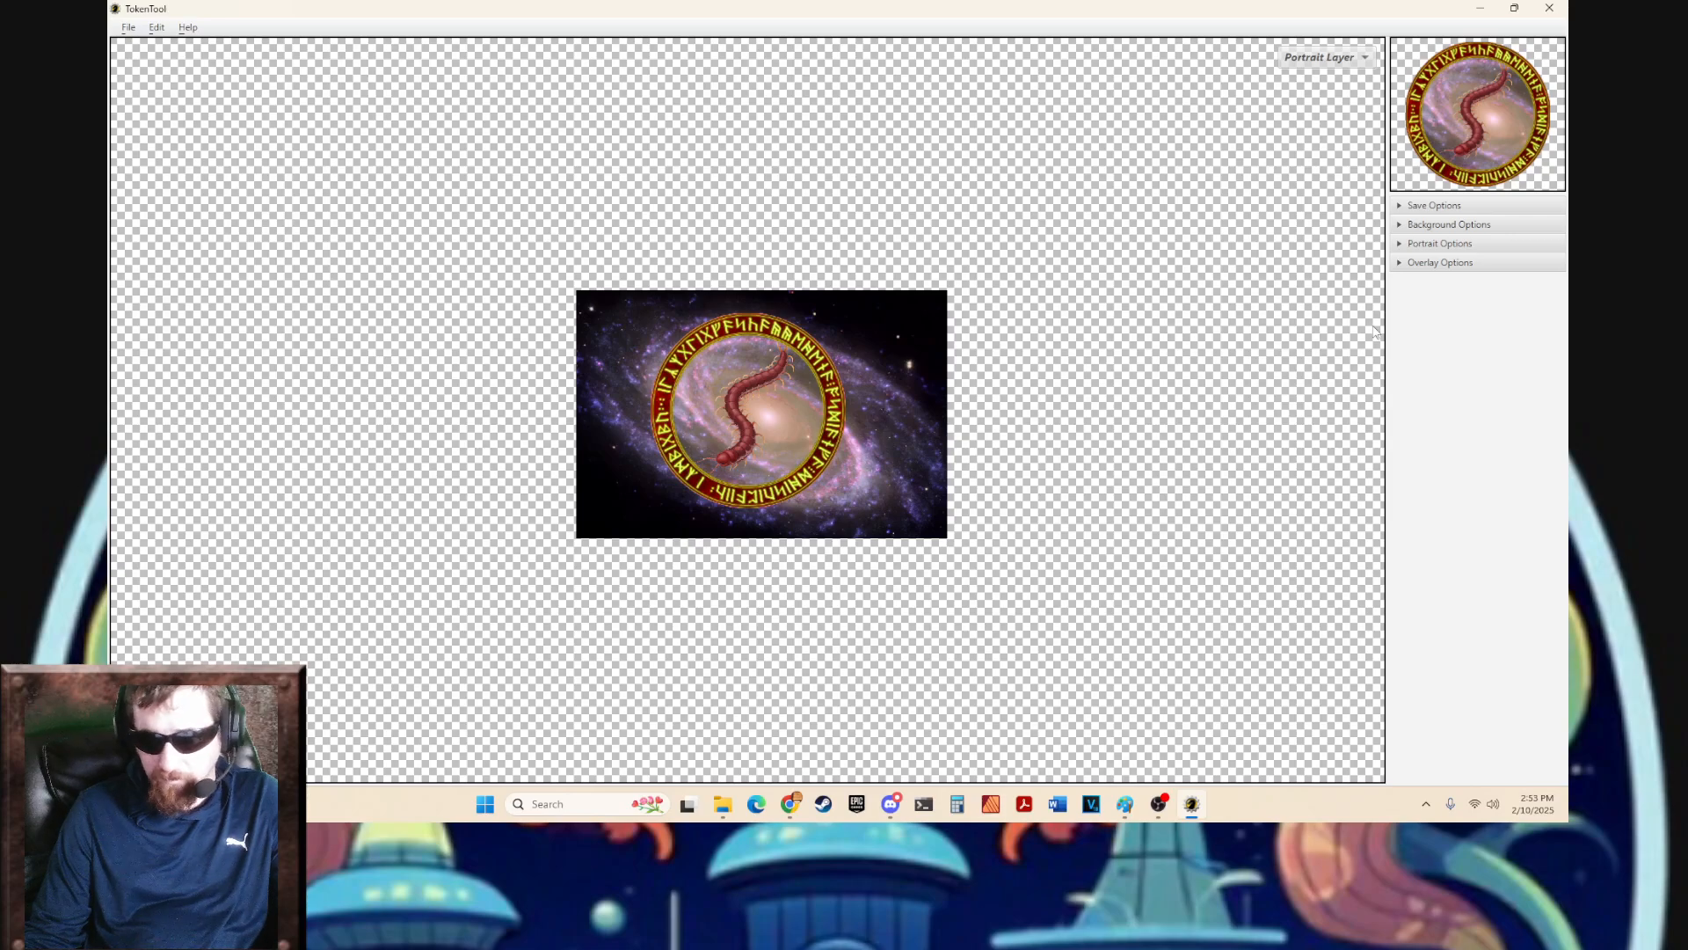
- Review the save options for the token and portrait filenames and formats
click(1430, 226)
click(1433, 207)
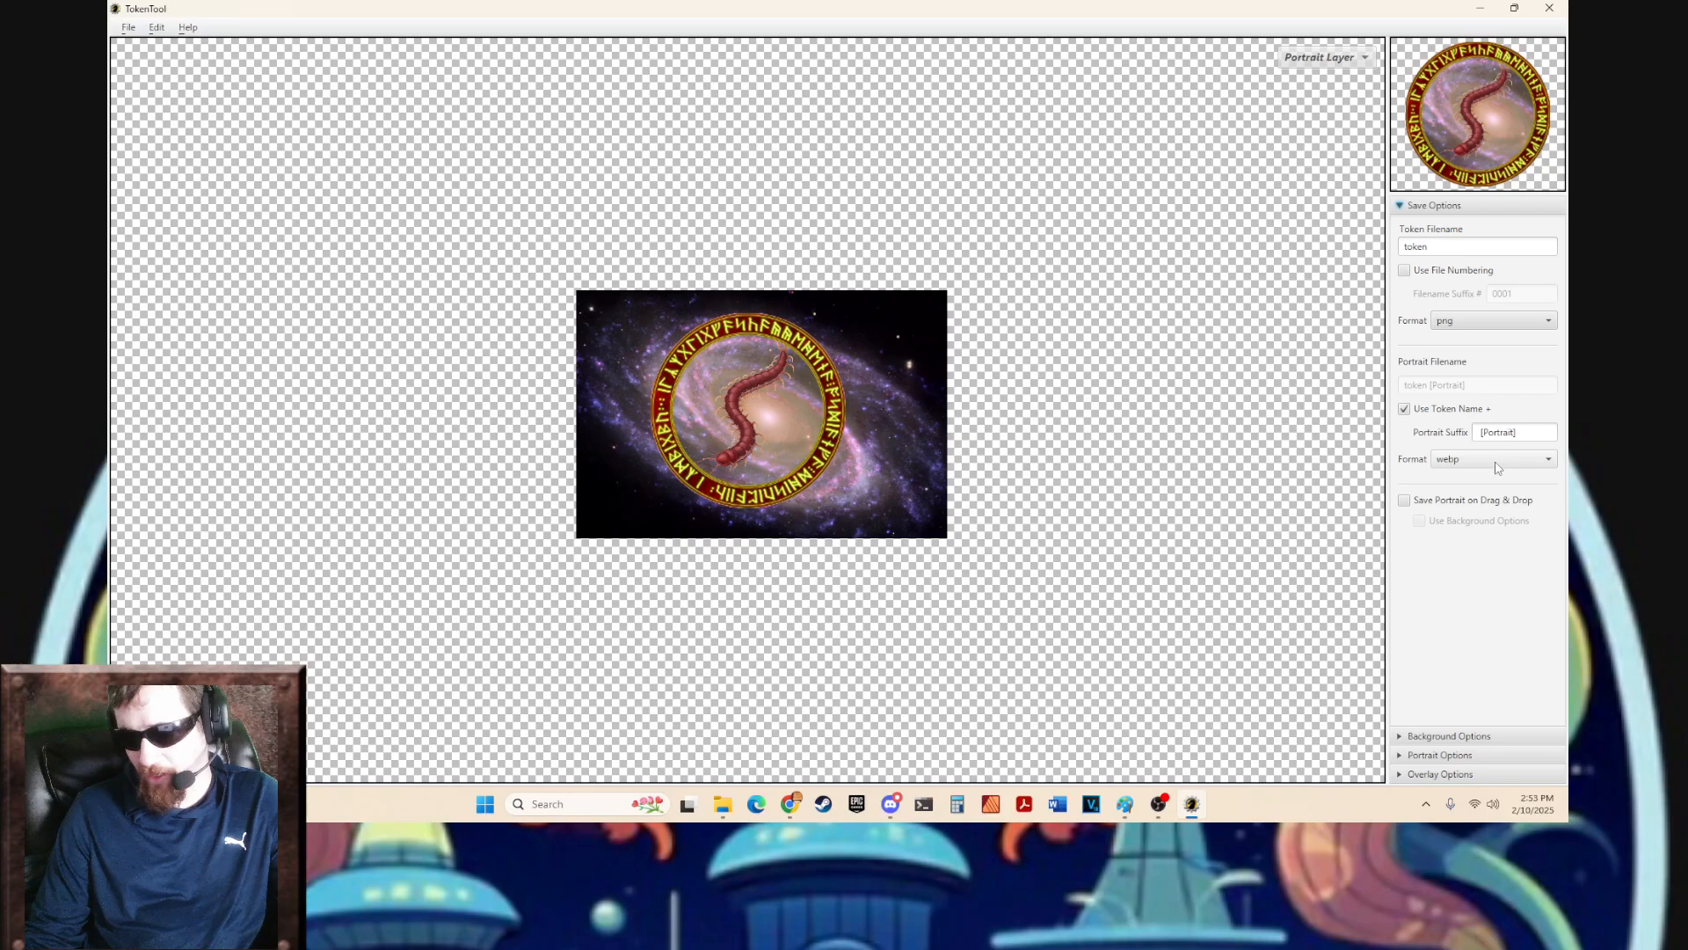
click(1435, 209)
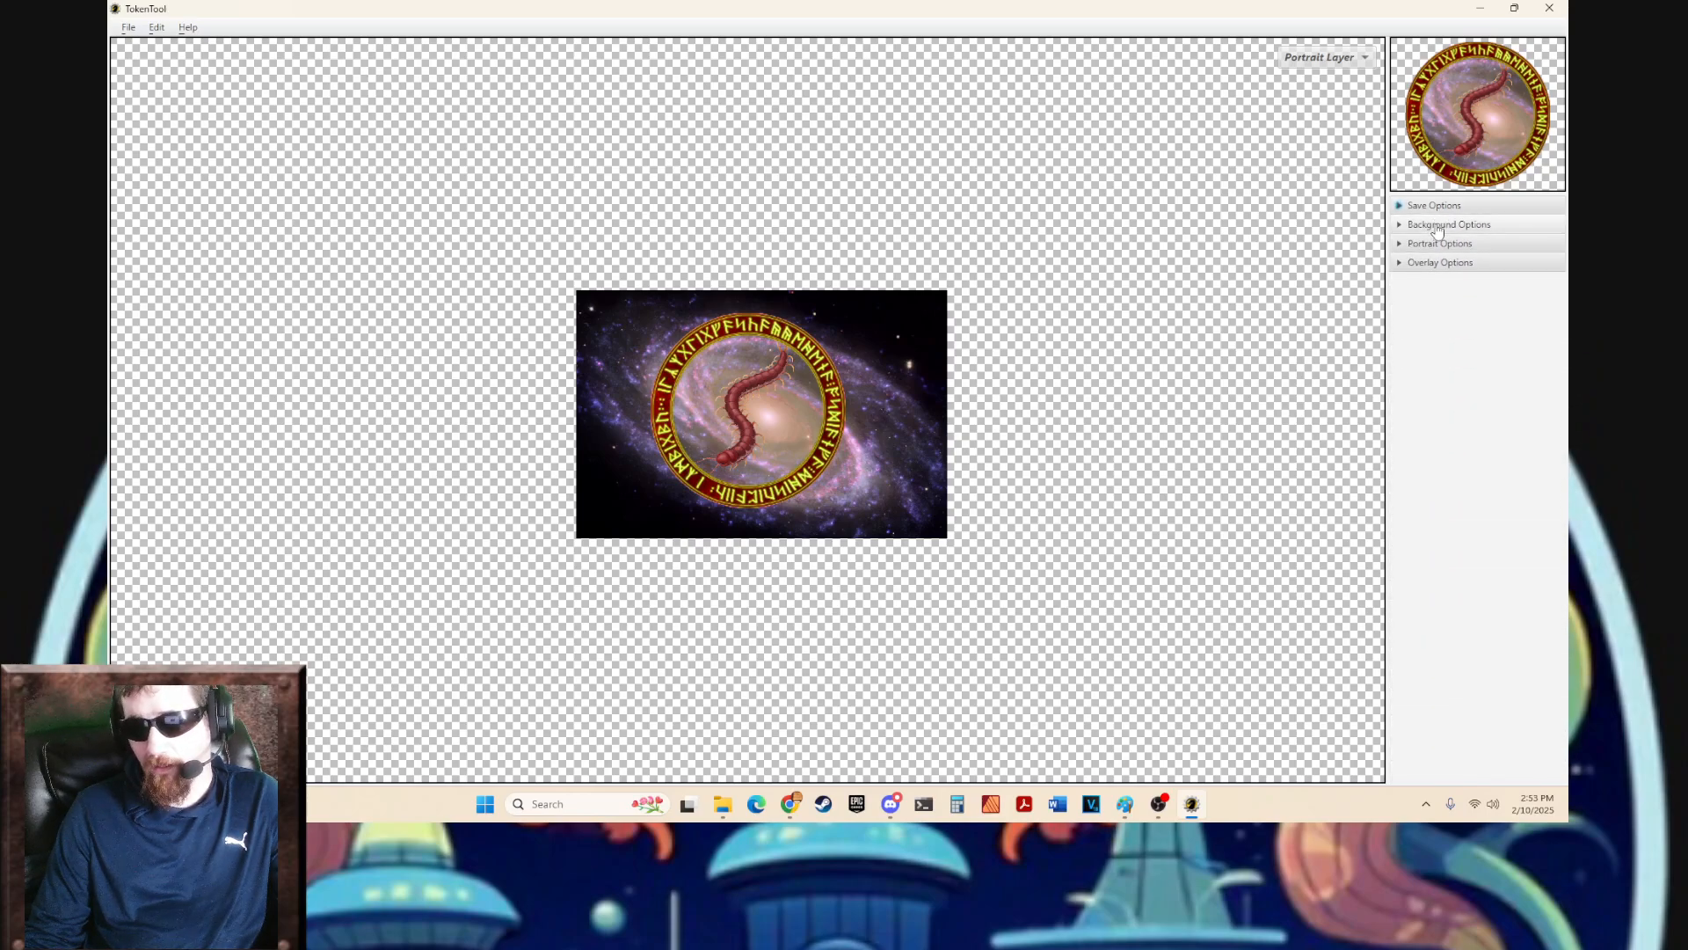
- Remove the galaxy background image from the token
click(1437, 227)
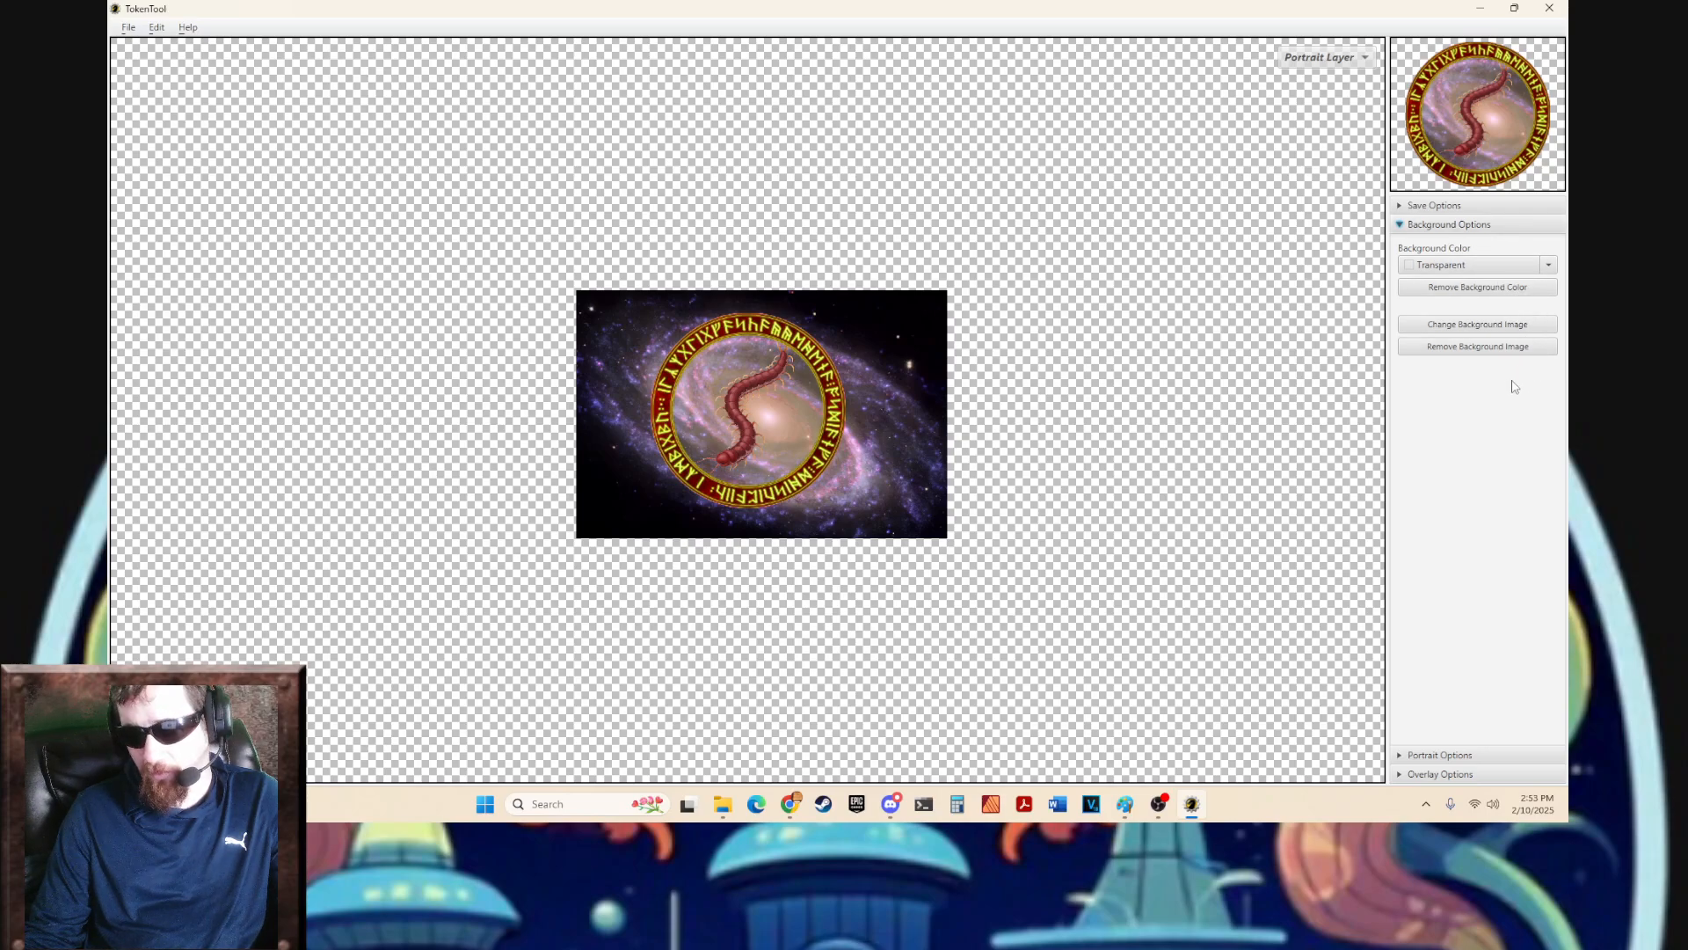
click(1498, 349)
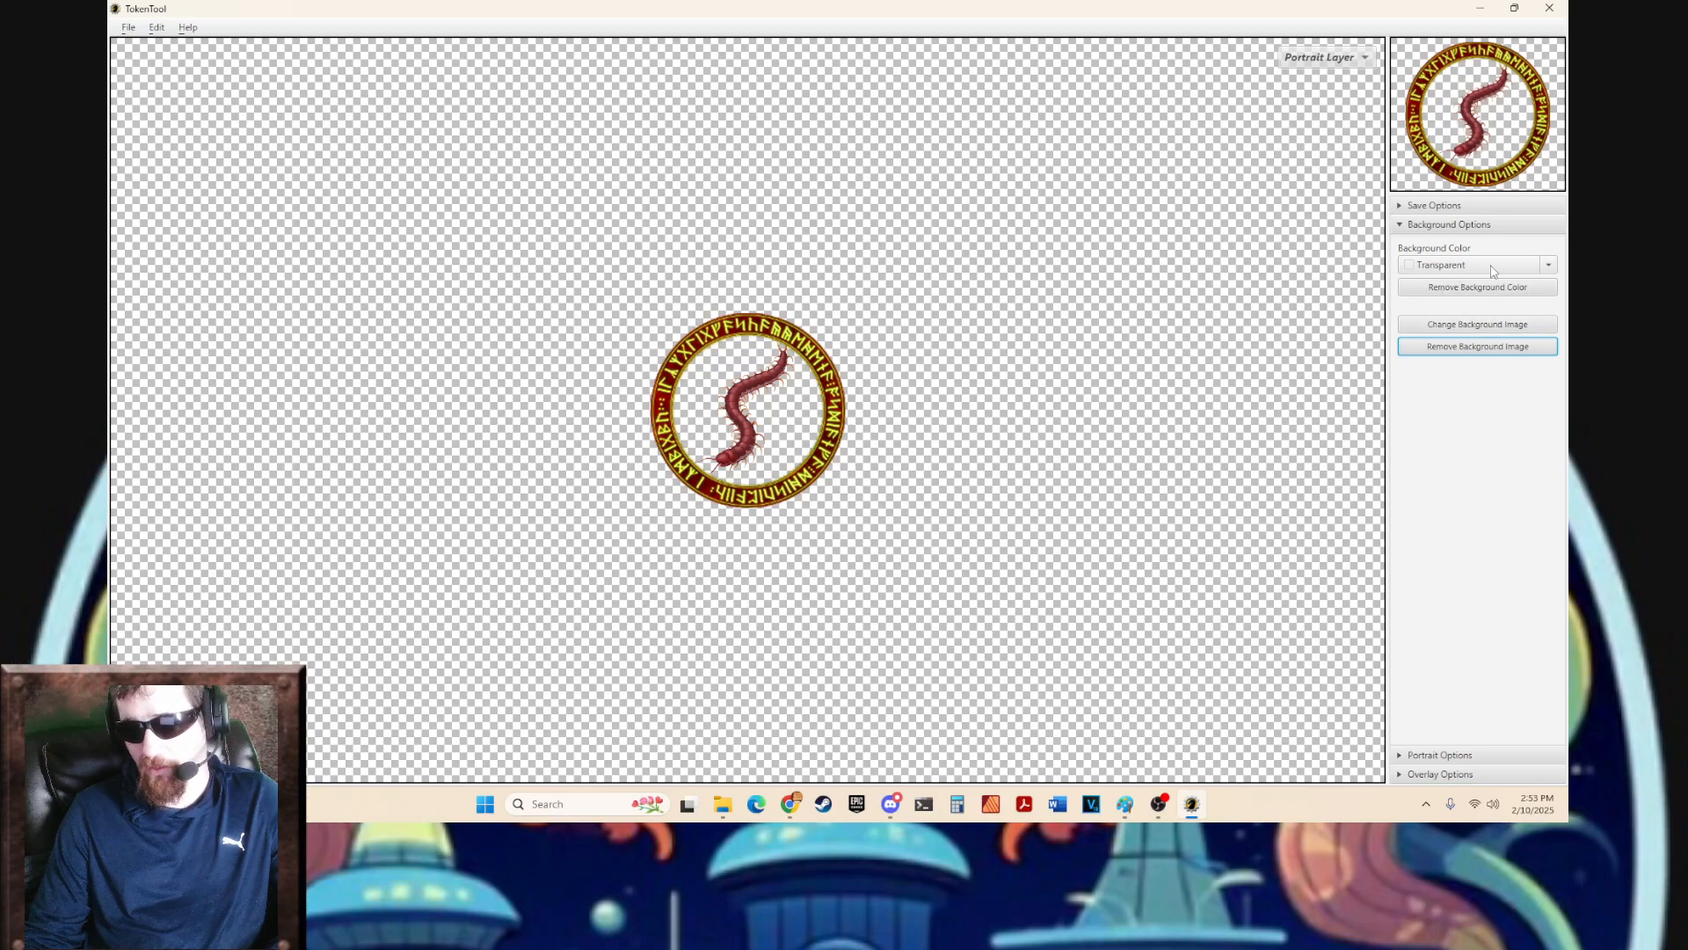
click(1461, 226)
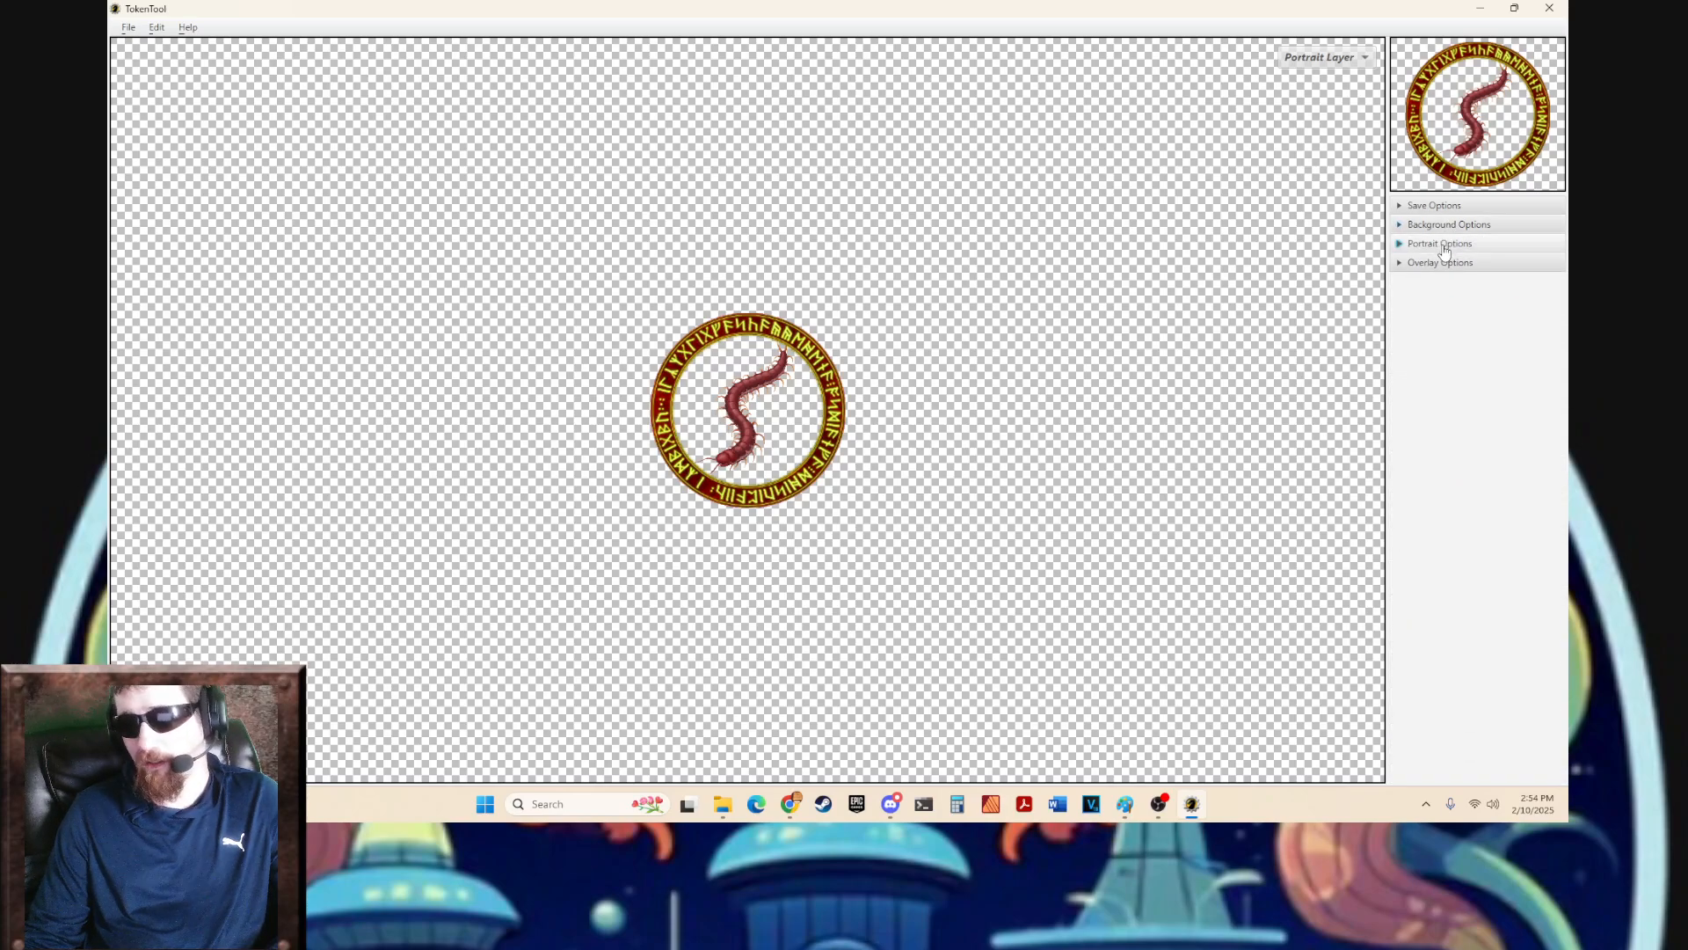
- Try out the portrait's opacity and blur effects, and remove the centipede portrait image from the token
click(1444, 246)
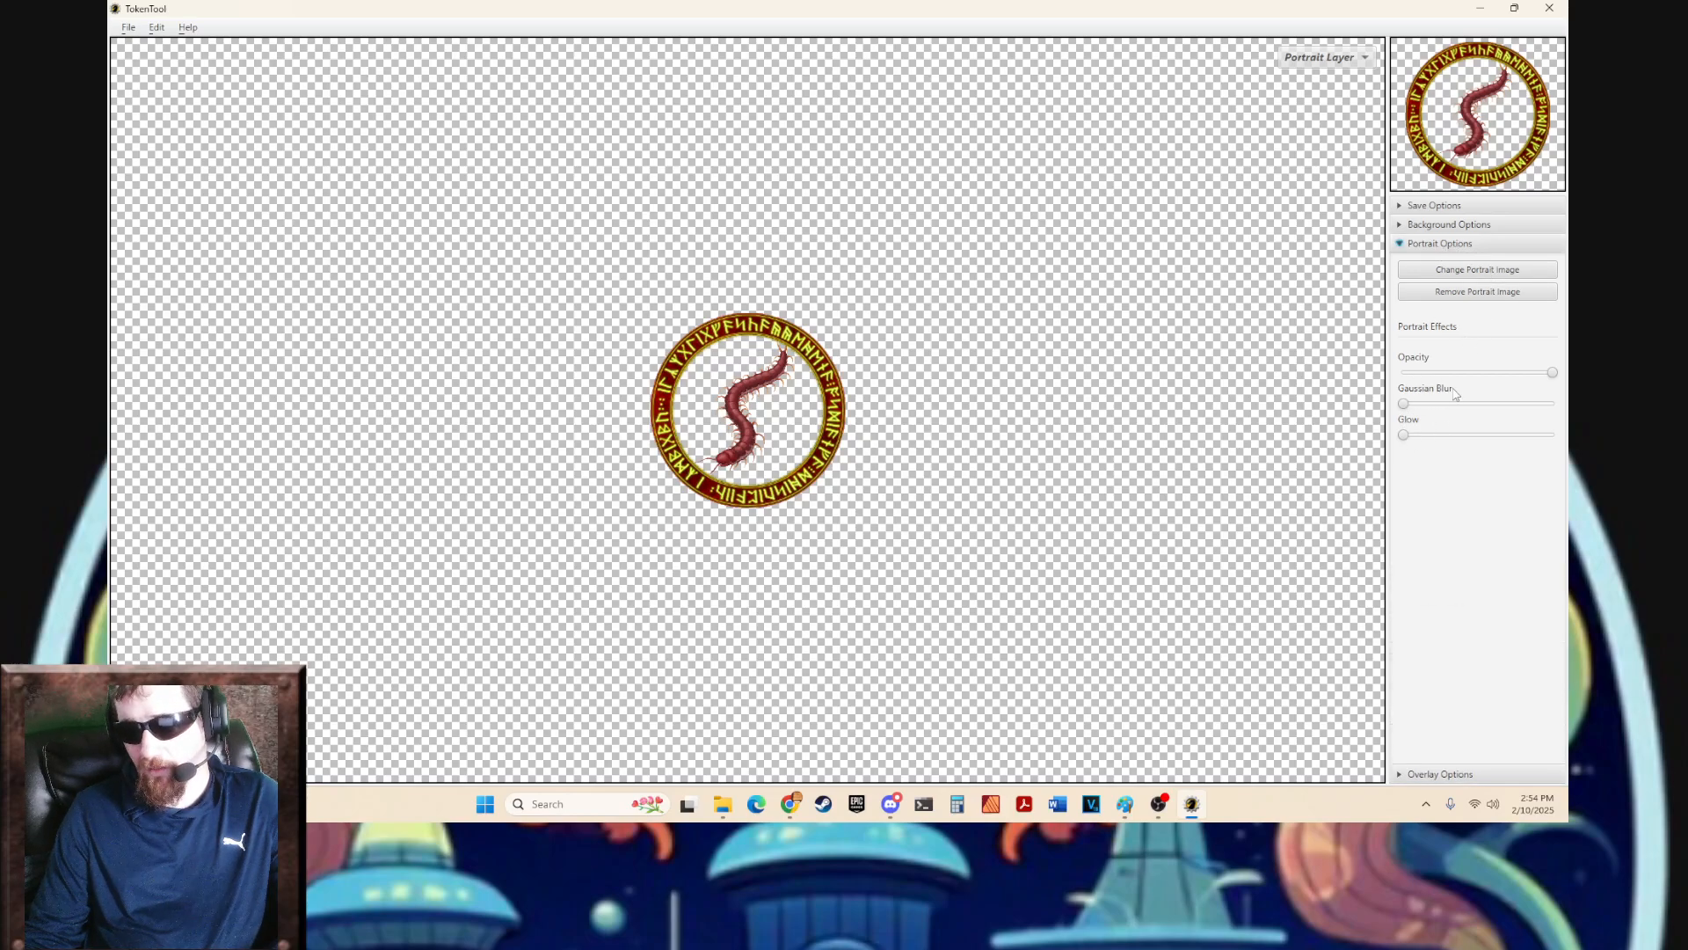
mouse_move(1552, 378)
mouse_down()
mouse_move(1412, 377)
mouse_move(1555, 377)
mouse_up()
drag(1403, 434, 1356, 398)
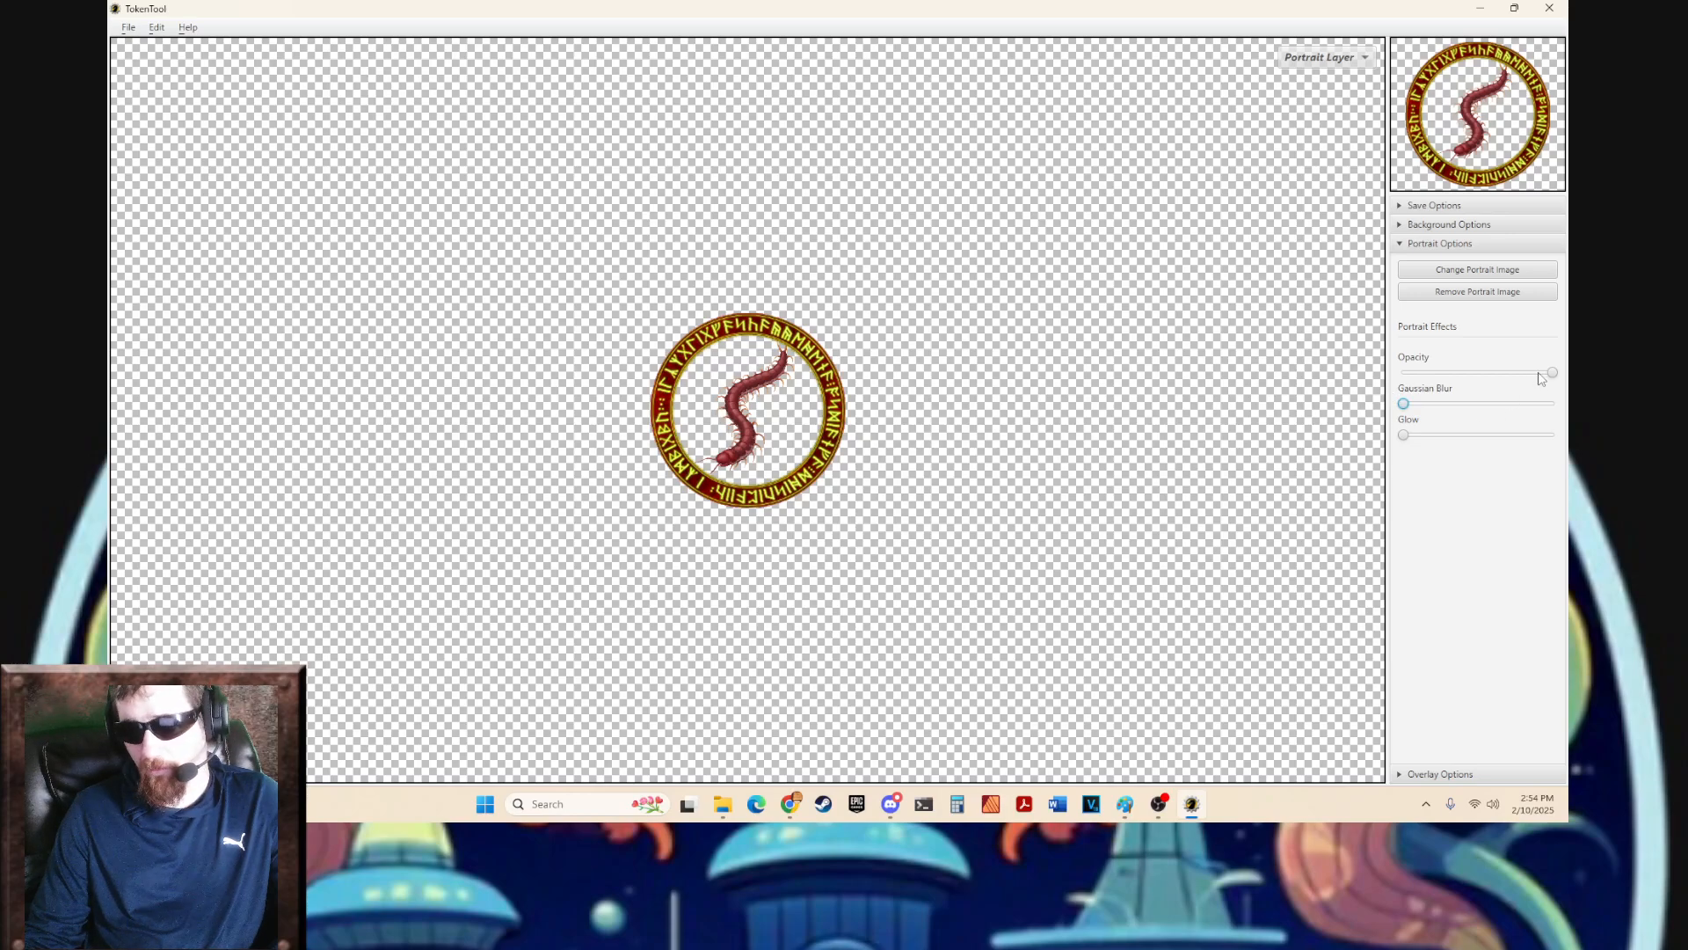
click(1517, 291)
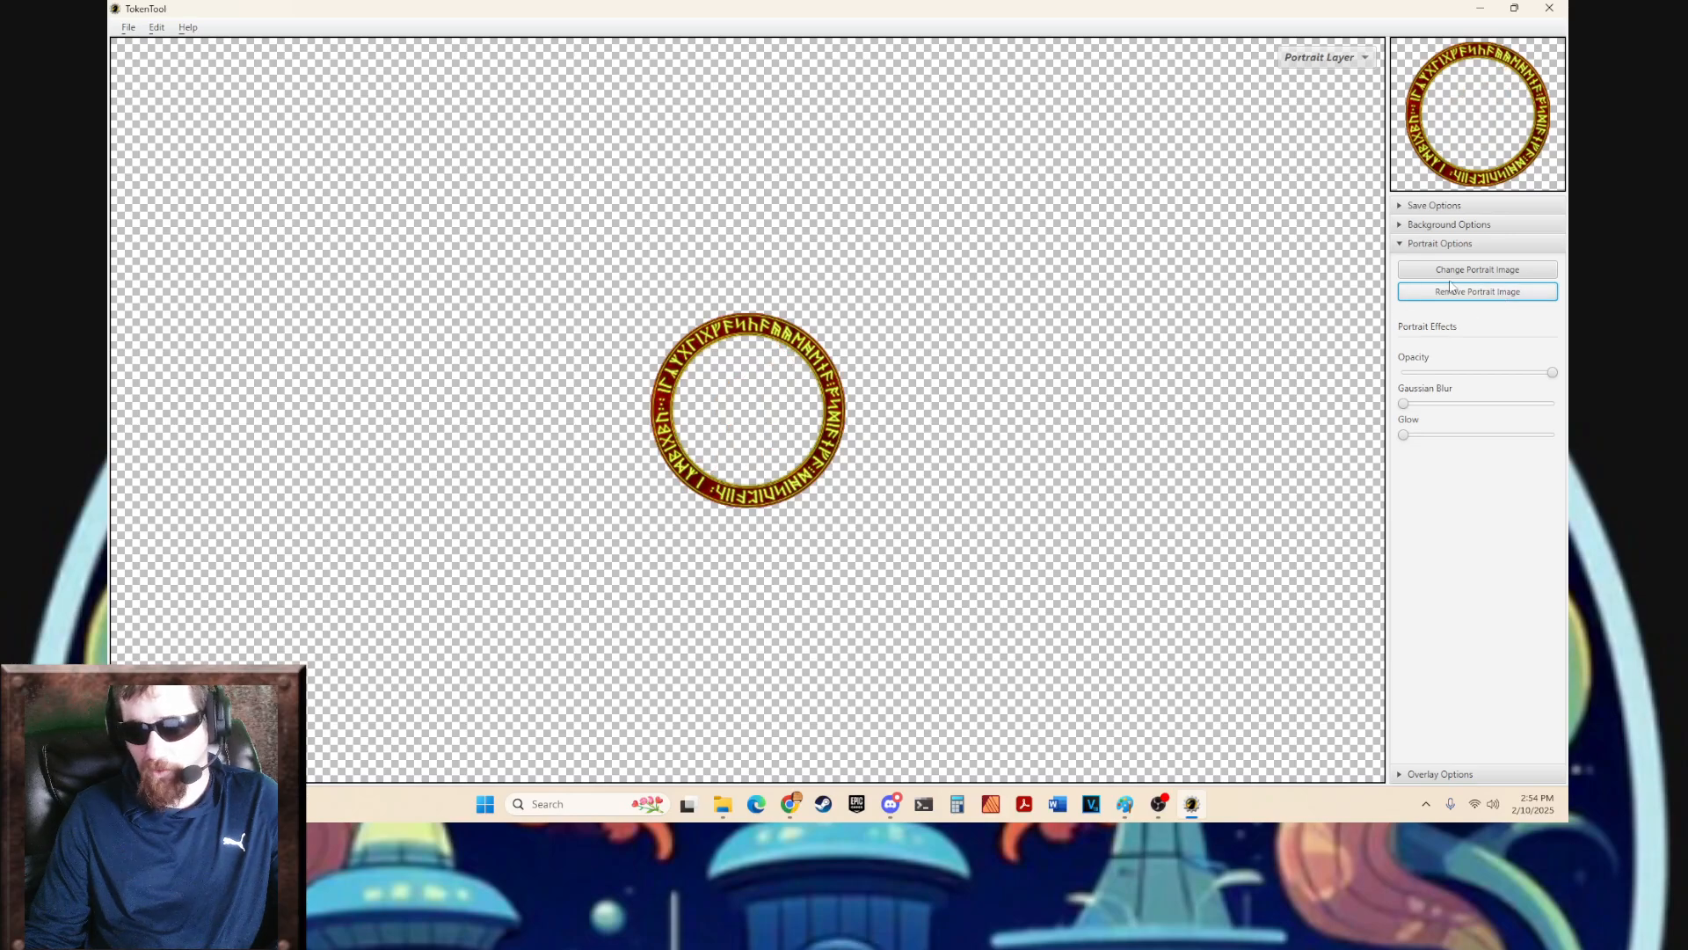
click(1435, 246)
- Open the overlay options and collapse the expanded Runes, Recent and Round categories in the overlay library
click(1435, 264)
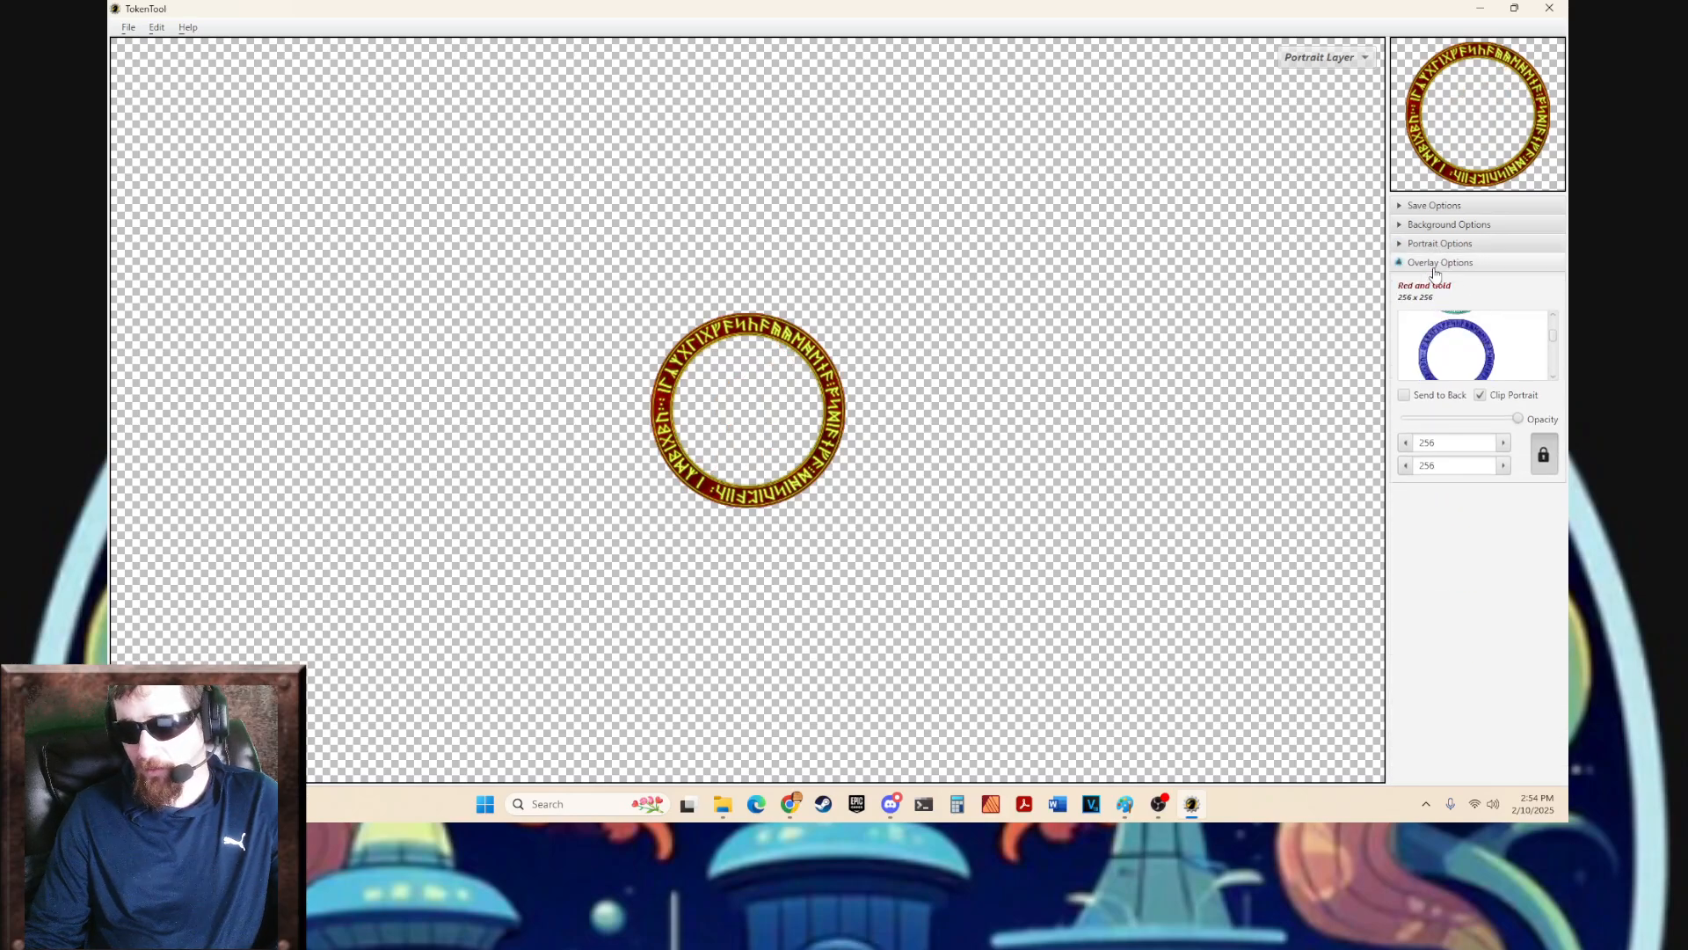
scroll(1466, 506, up, 3)
scroll(1477, 512, down, 12)
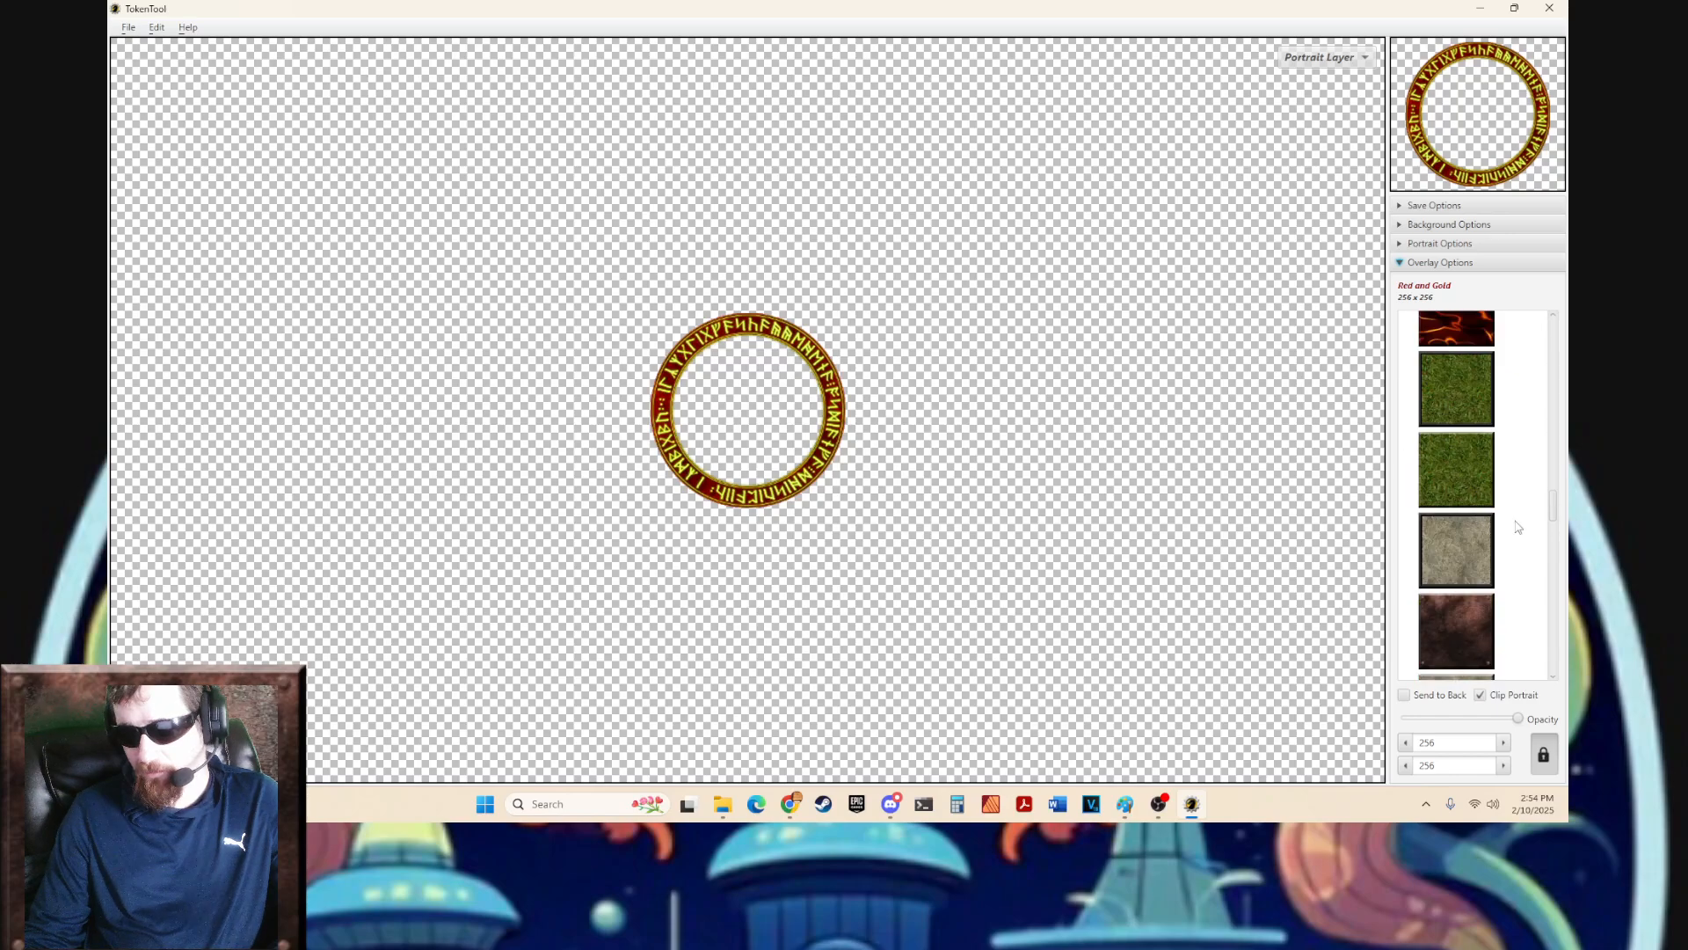
drag(1554, 512, 1553, 329)
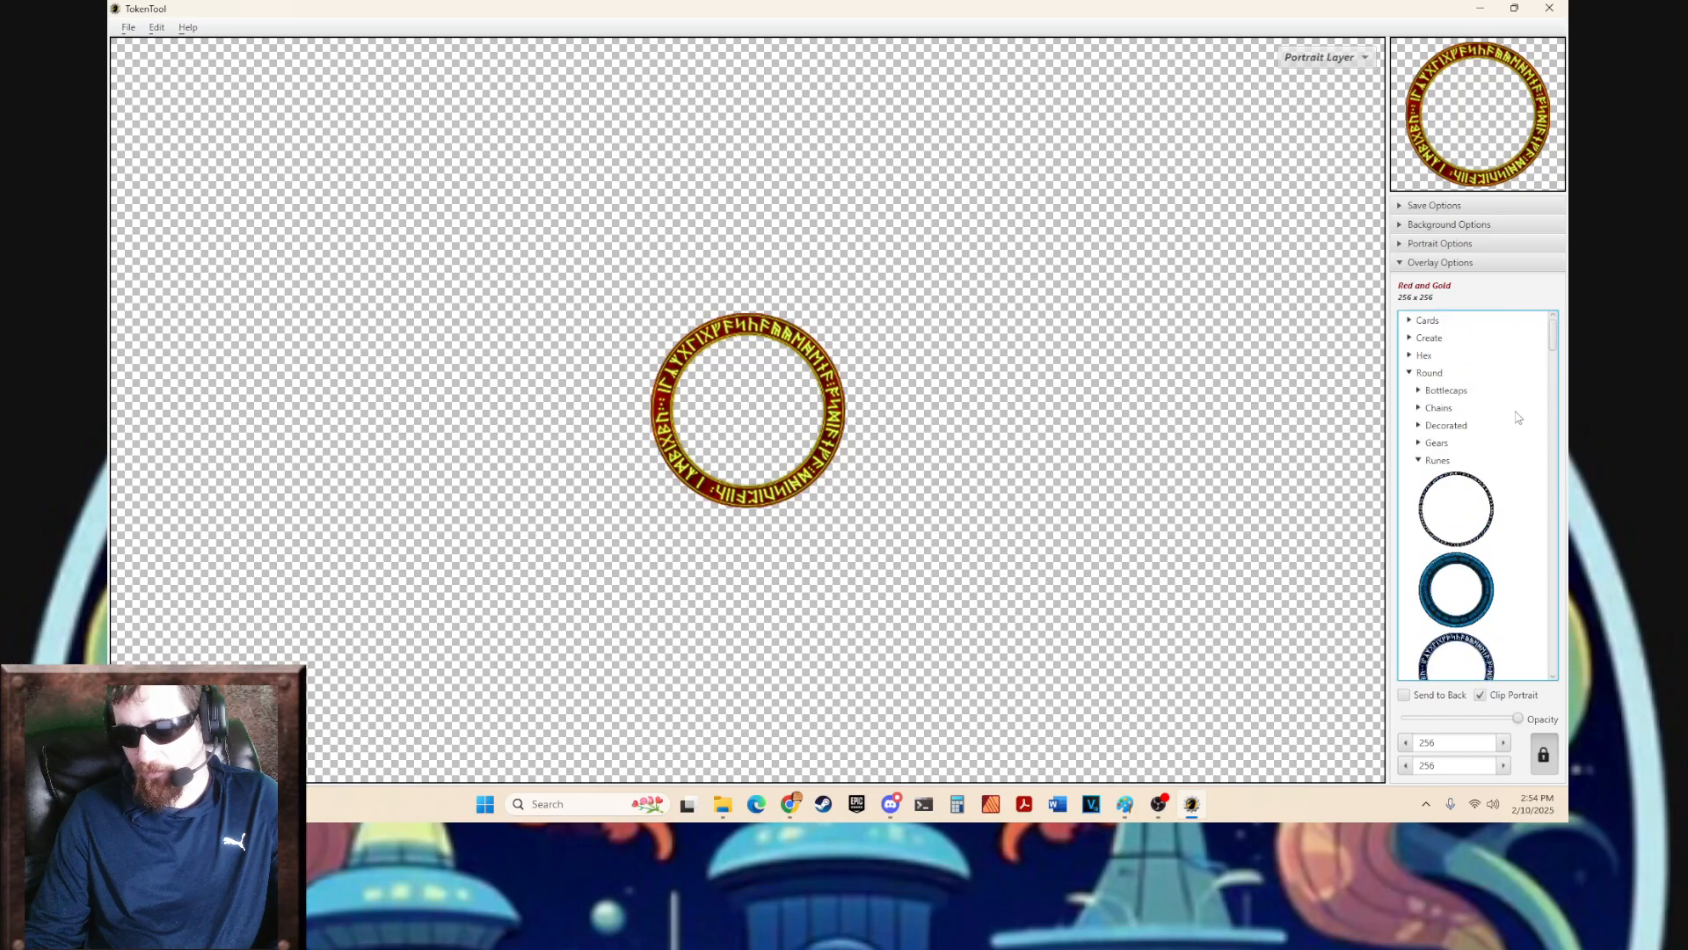
click(1419, 461)
click(1410, 495)
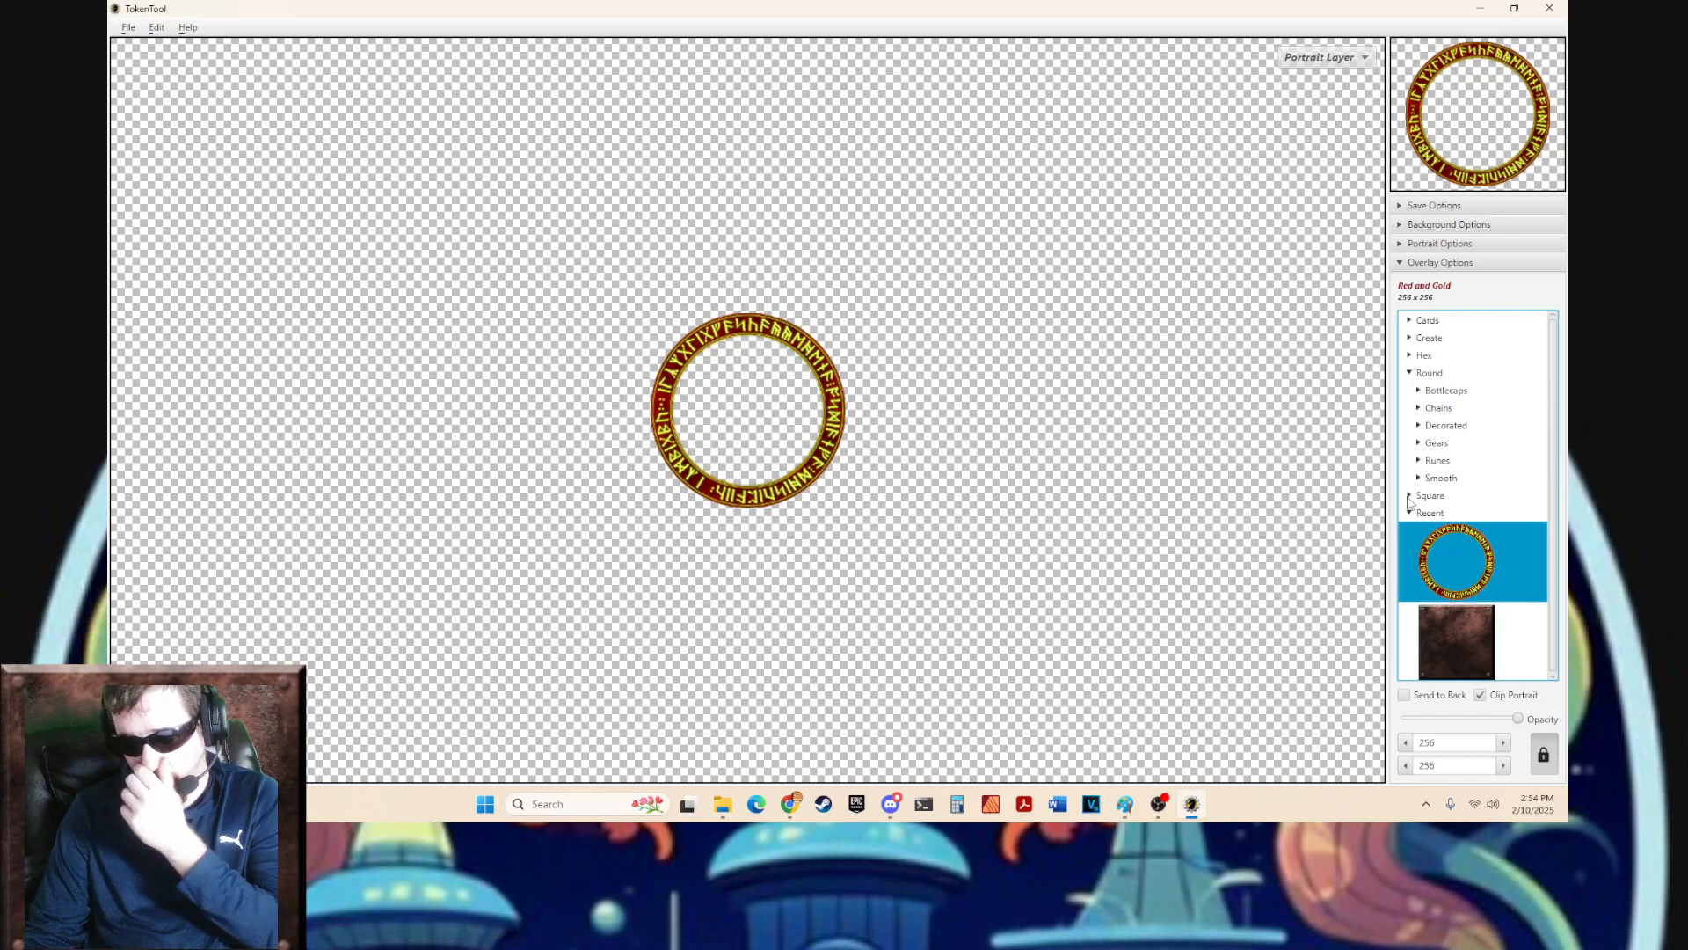
click(1410, 514)
click(1410, 373)
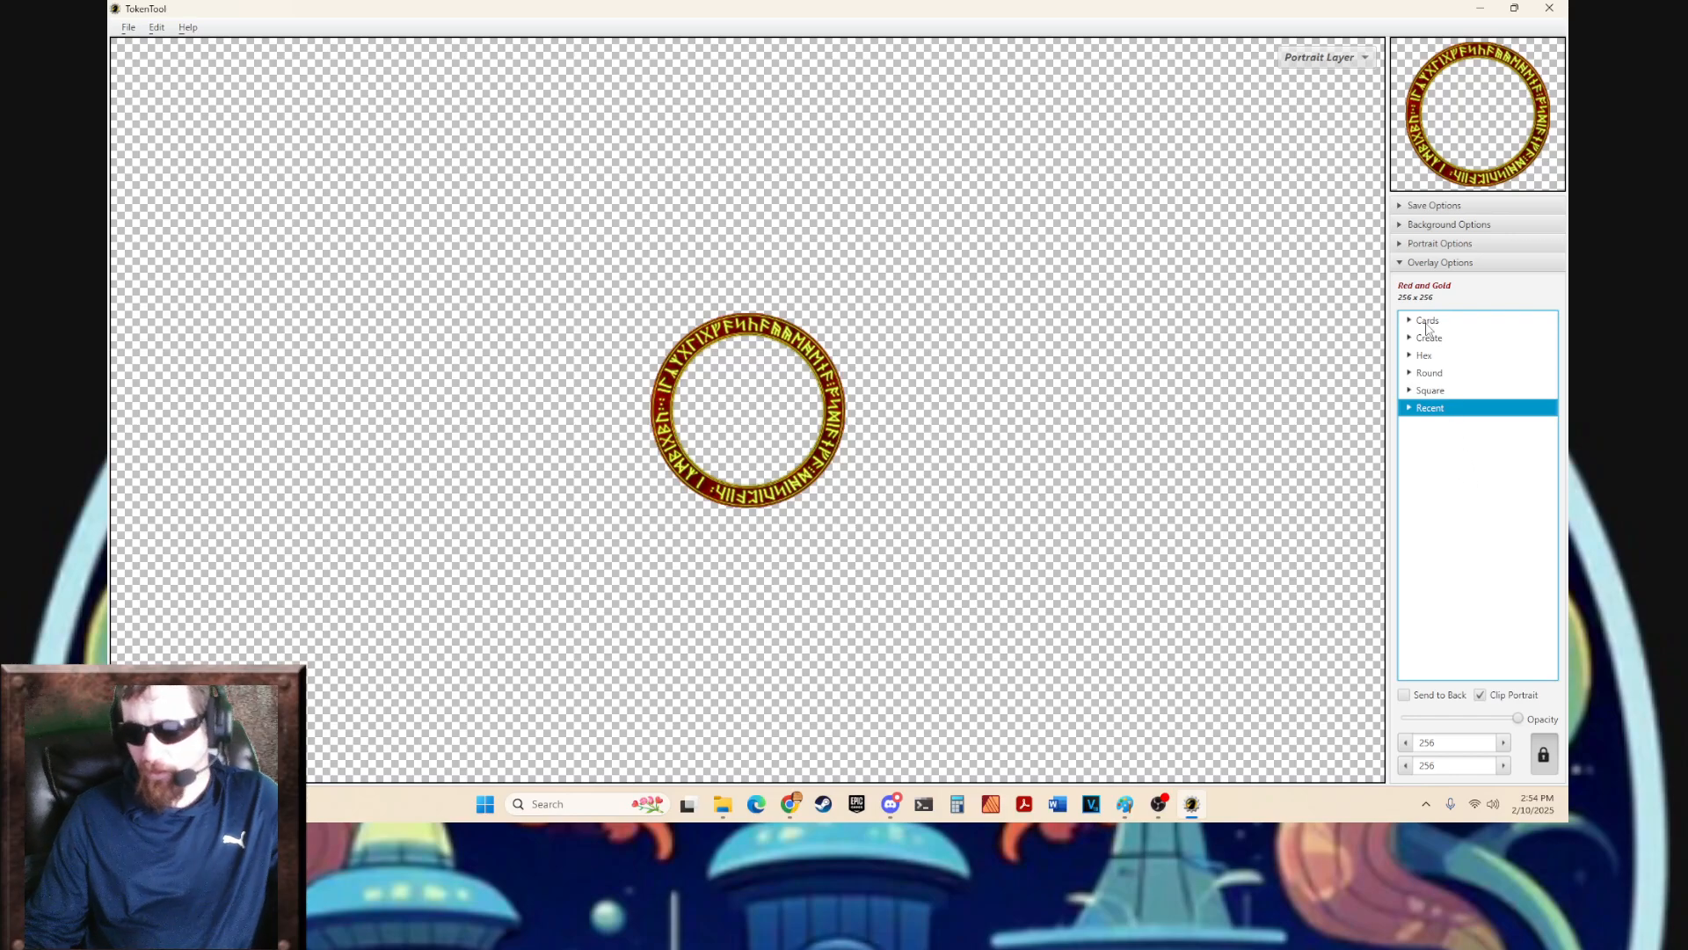
- Look at the overlays in the Square and Recent categories and collapse both again
click(1409, 392)
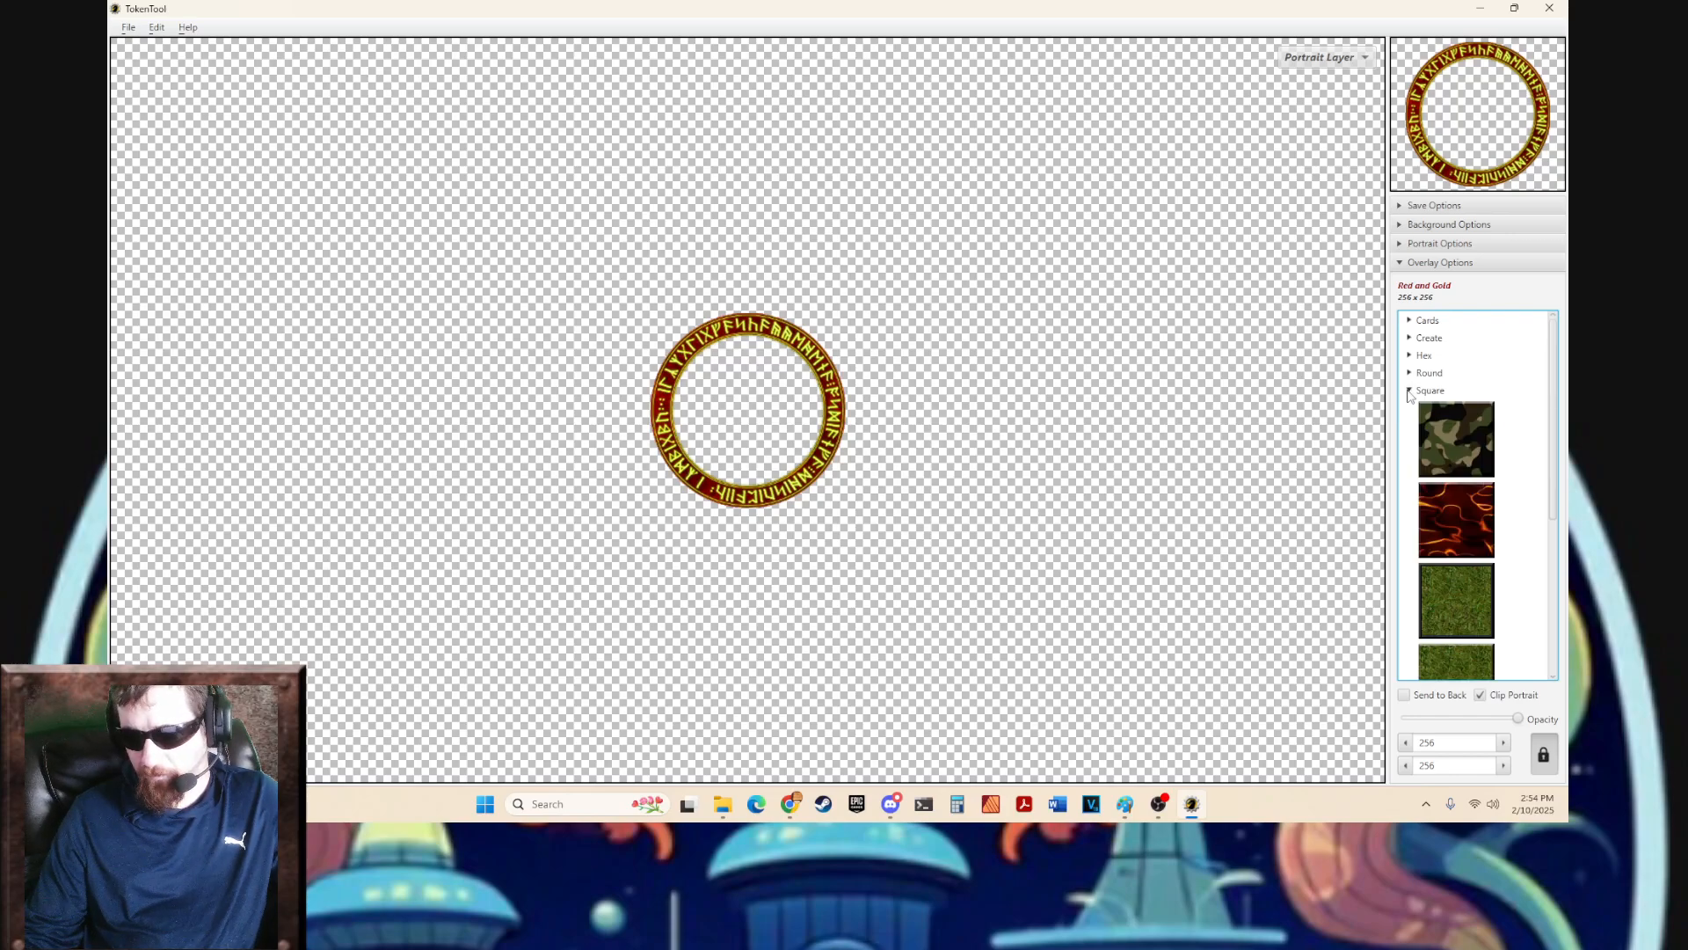
click(1410, 393)
click(1410, 408)
click(1410, 408)
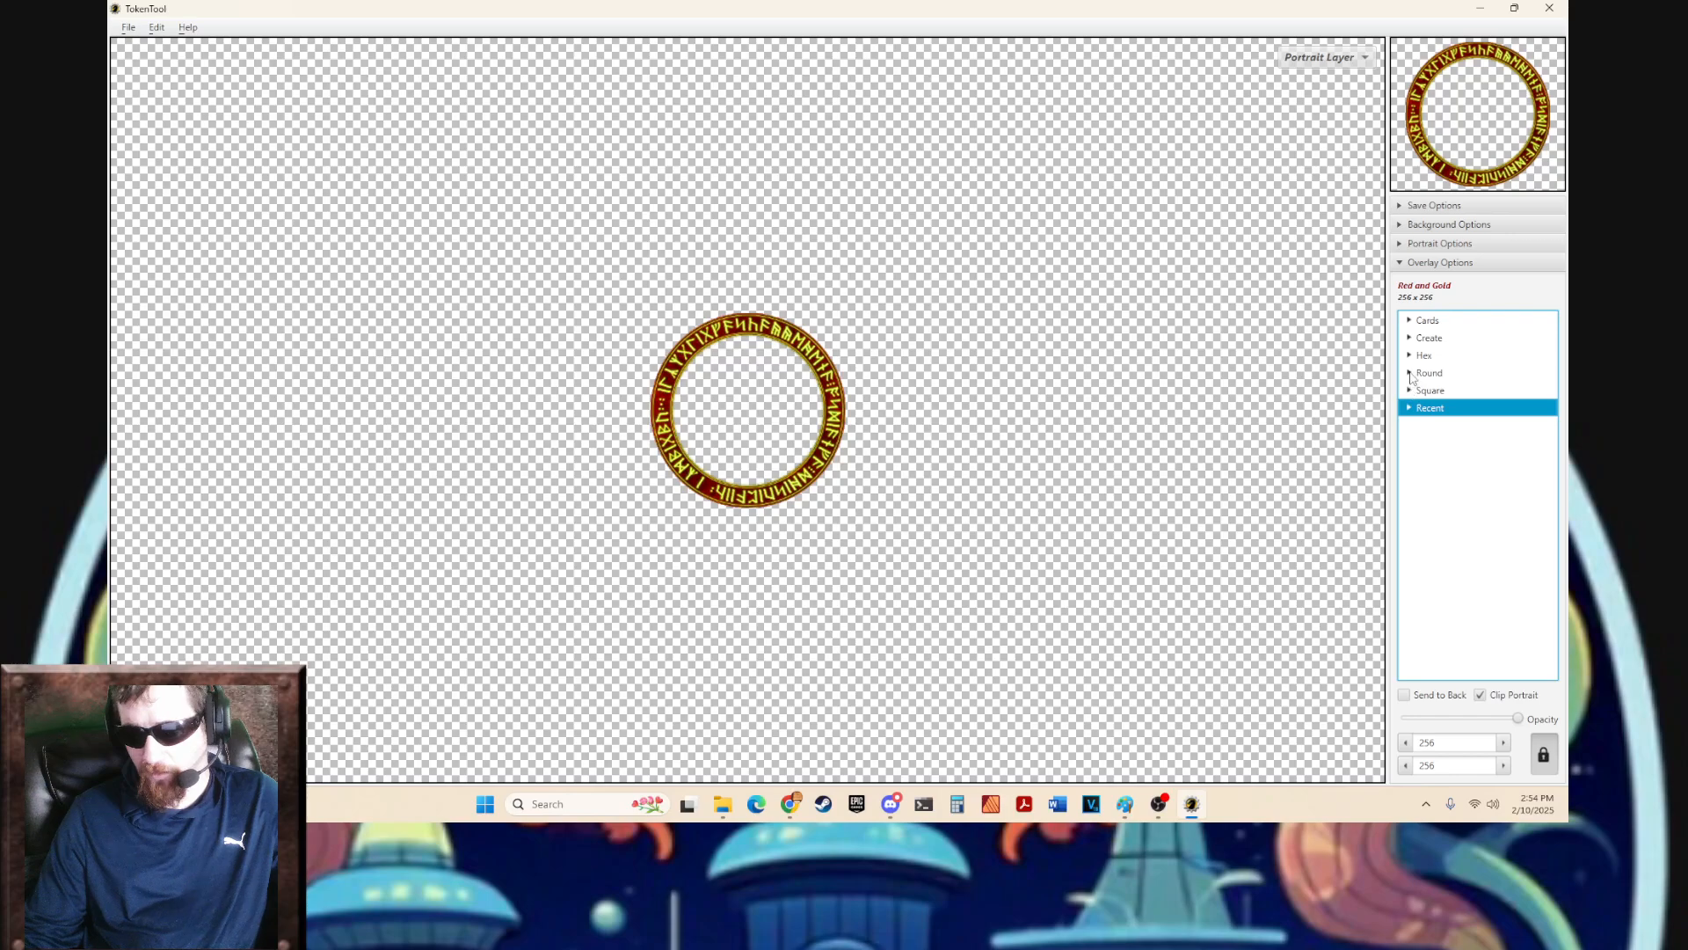
- Apply the Copper chain overlay from the Round category's Chains group and collapse that group
click(1410, 373)
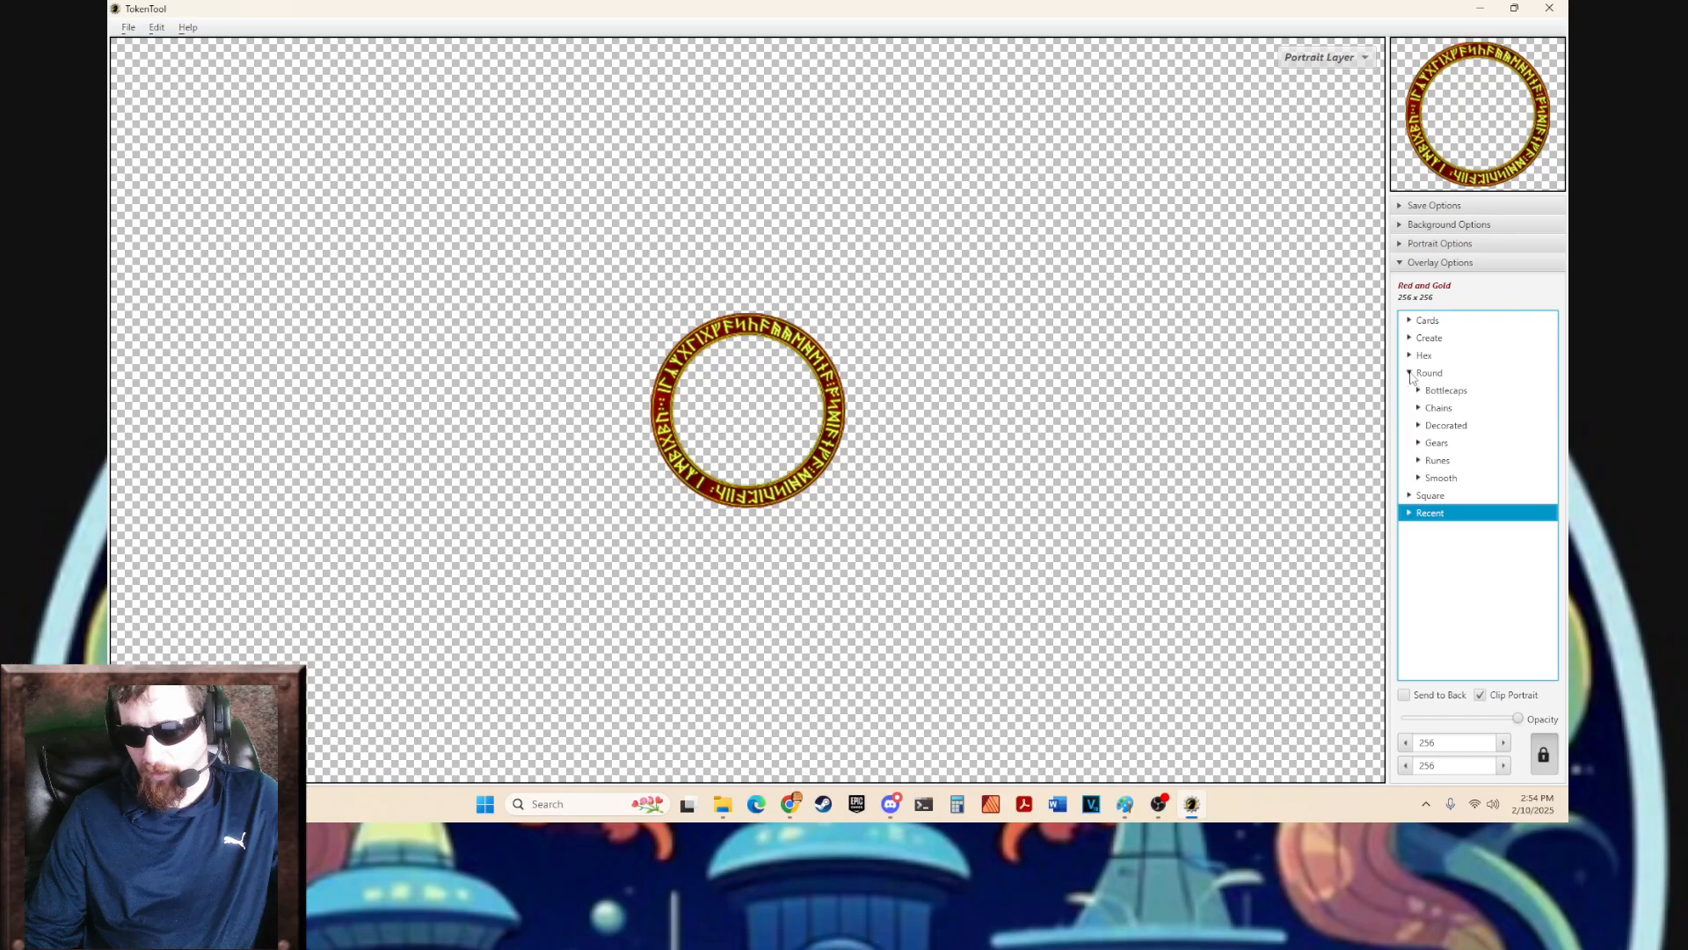
click(1447, 410)
click(1422, 408)
scroll(1433, 431, down, 6)
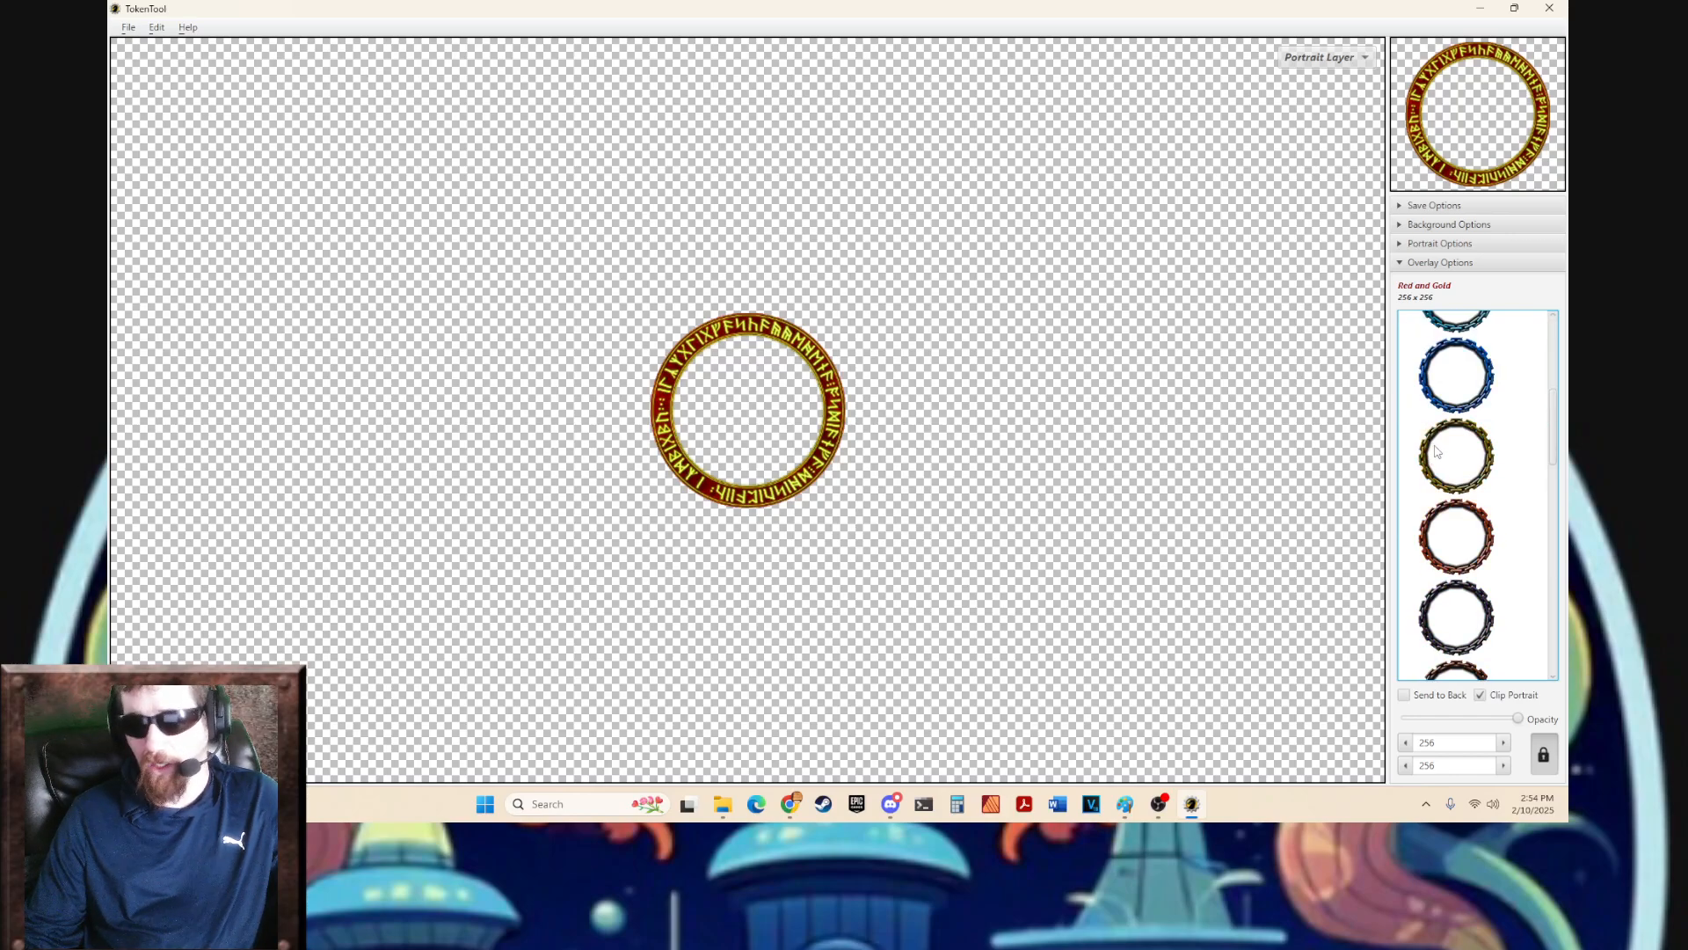
click(1479, 490)
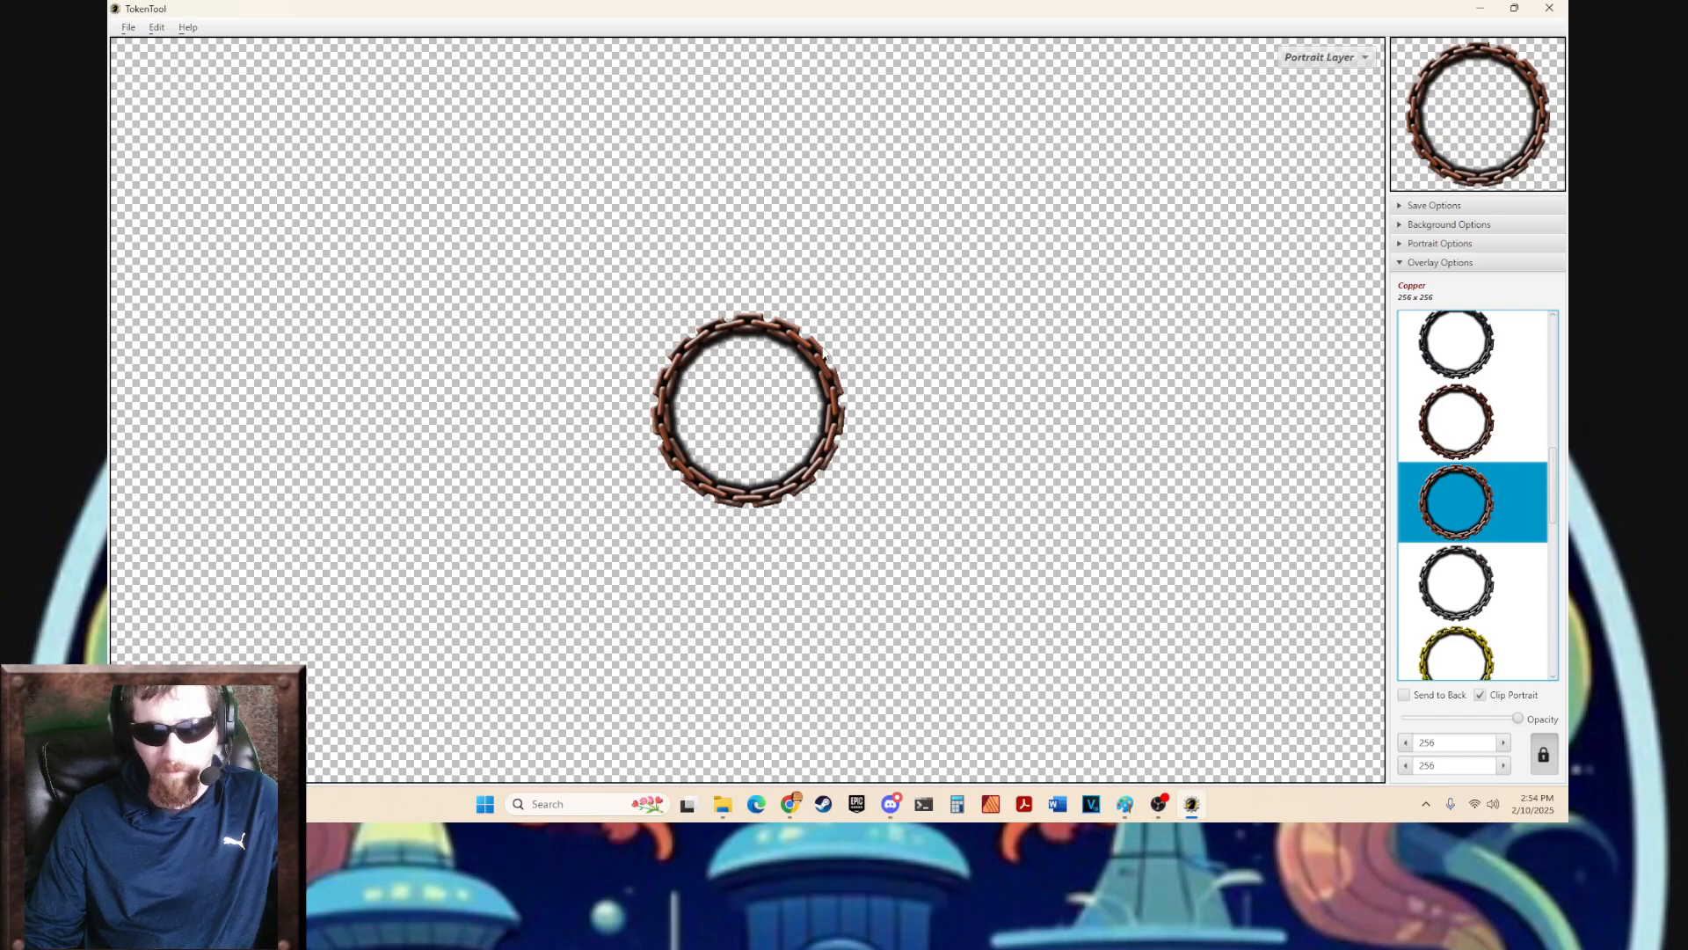
scroll(1499, 552, up, 5)
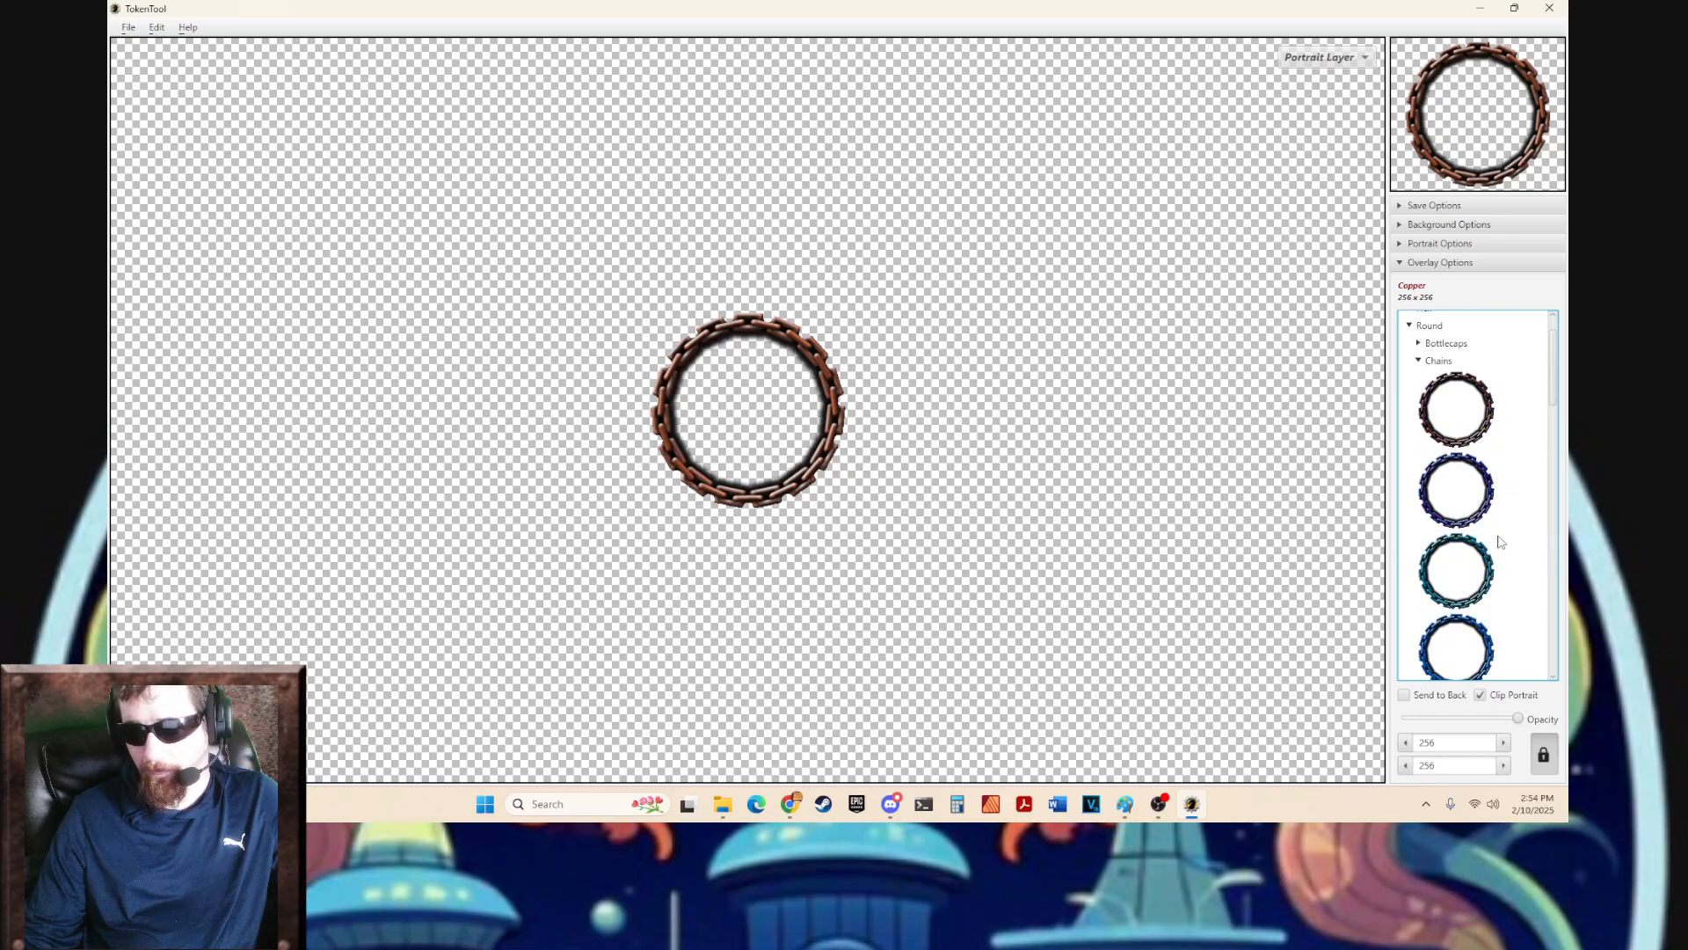
click(1422, 363)
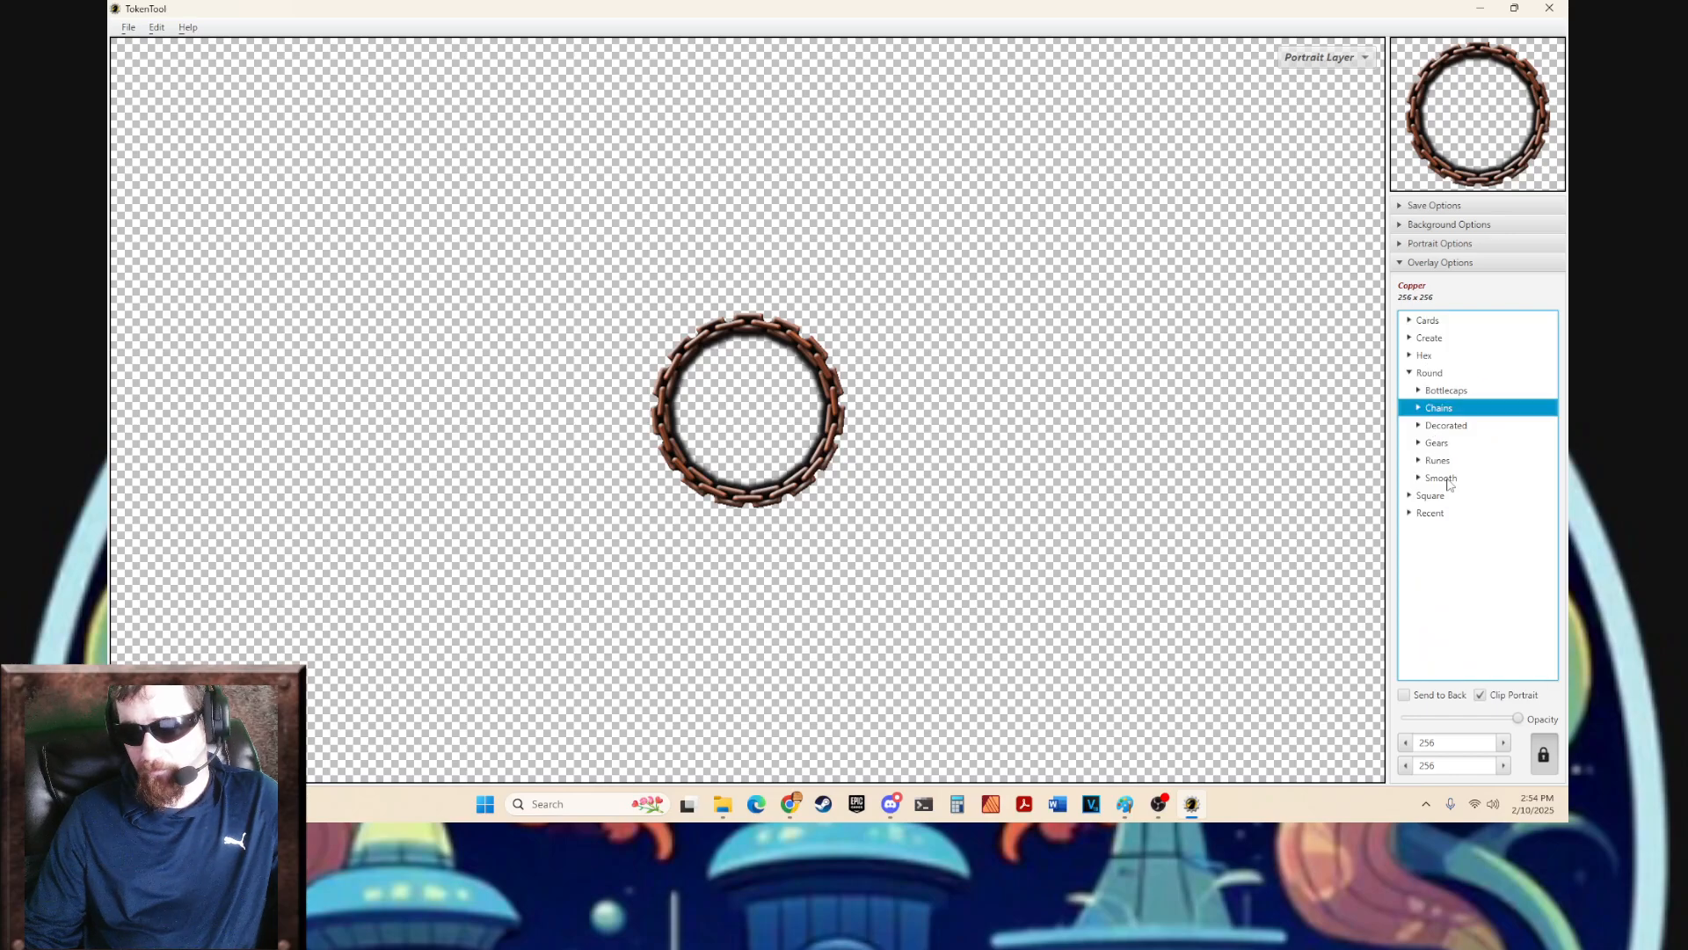
- Look through the Decorated and Gears overlays in the Round category, and collapse the category
click(1429, 461)
click(1419, 444)
click(1419, 427)
scroll(1469, 522, down, 12)
scroll(1473, 543, up, 12)
click(1417, 427)
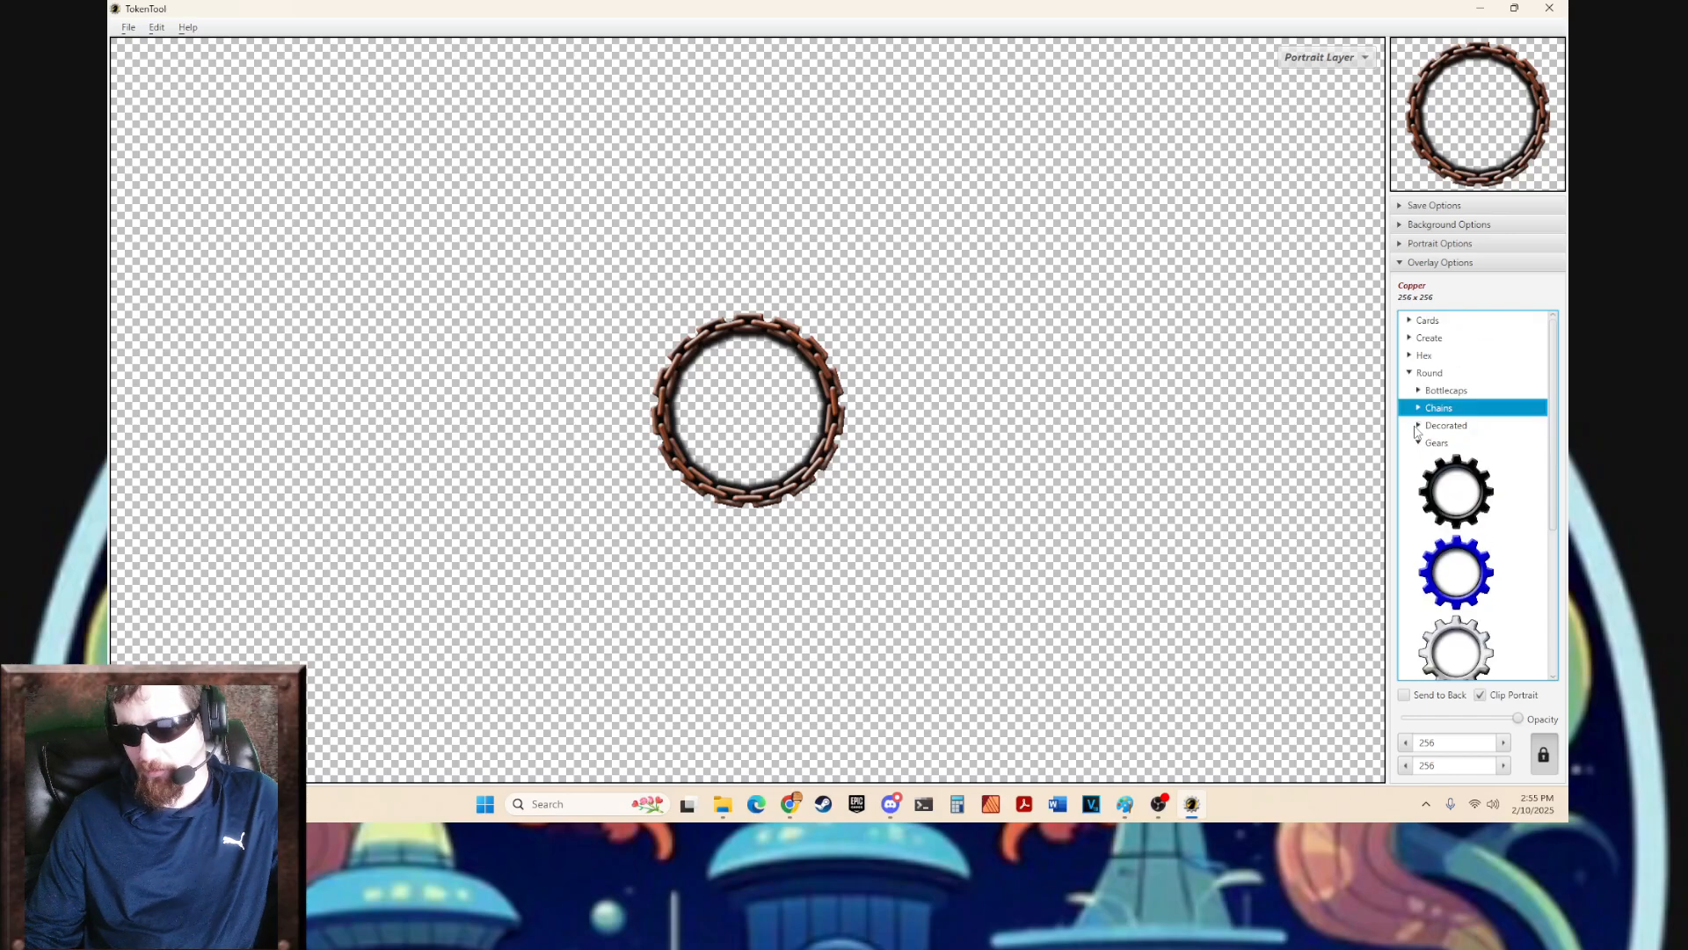
click(1419, 446)
click(1419, 462)
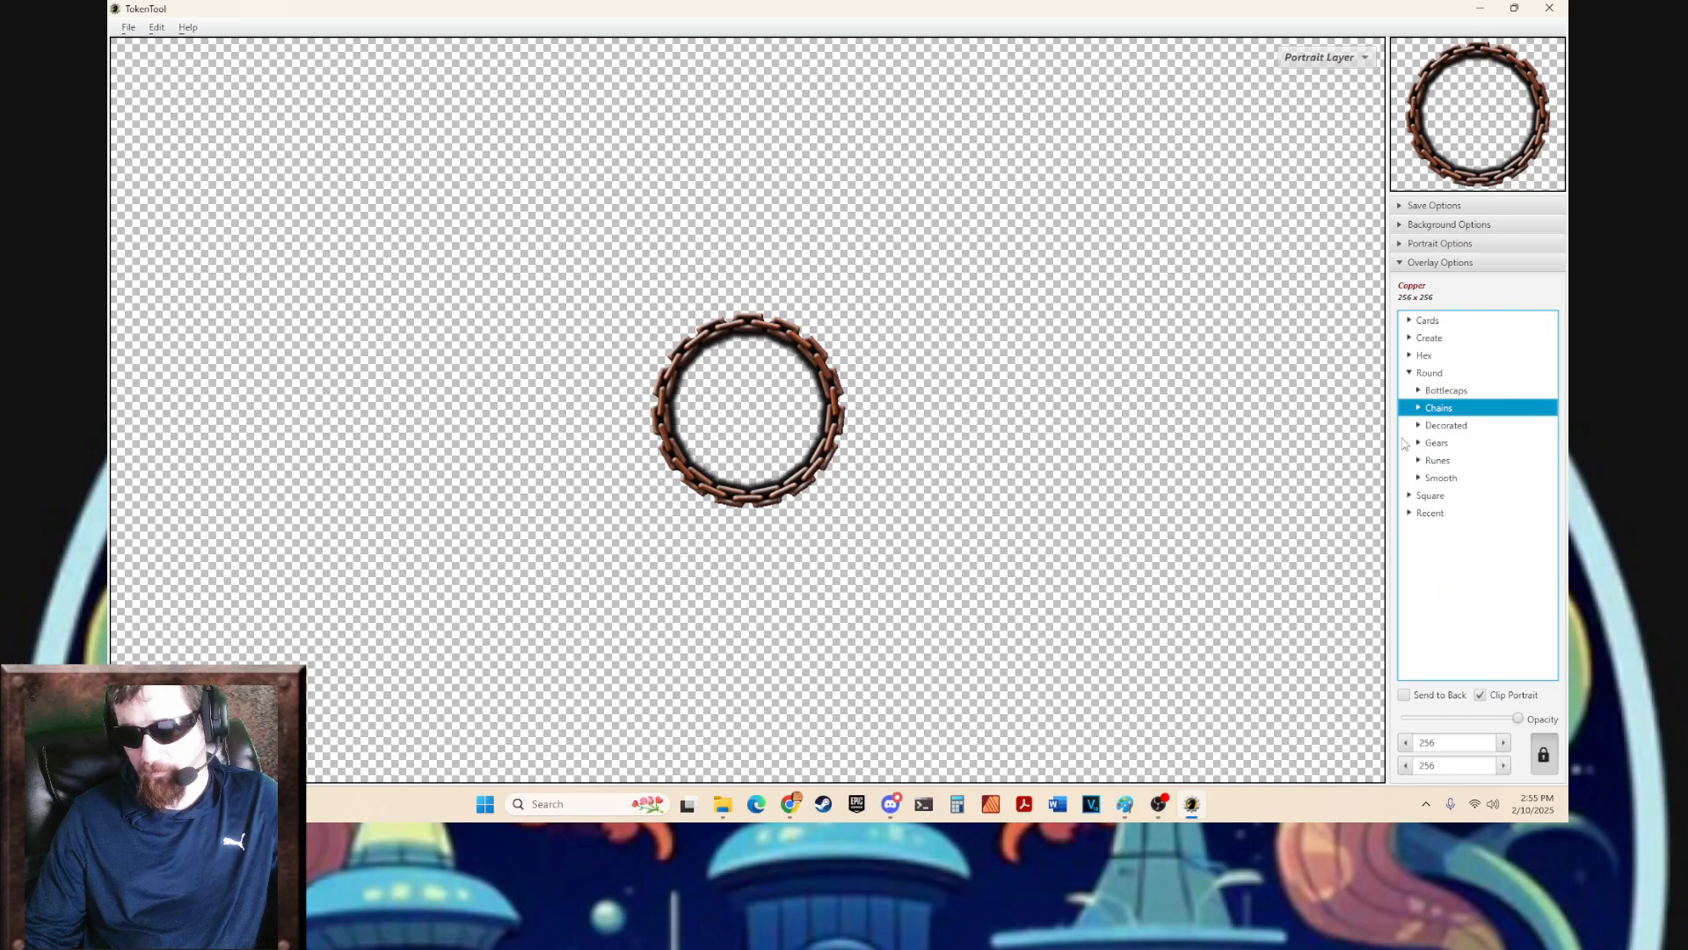
click(1409, 375)
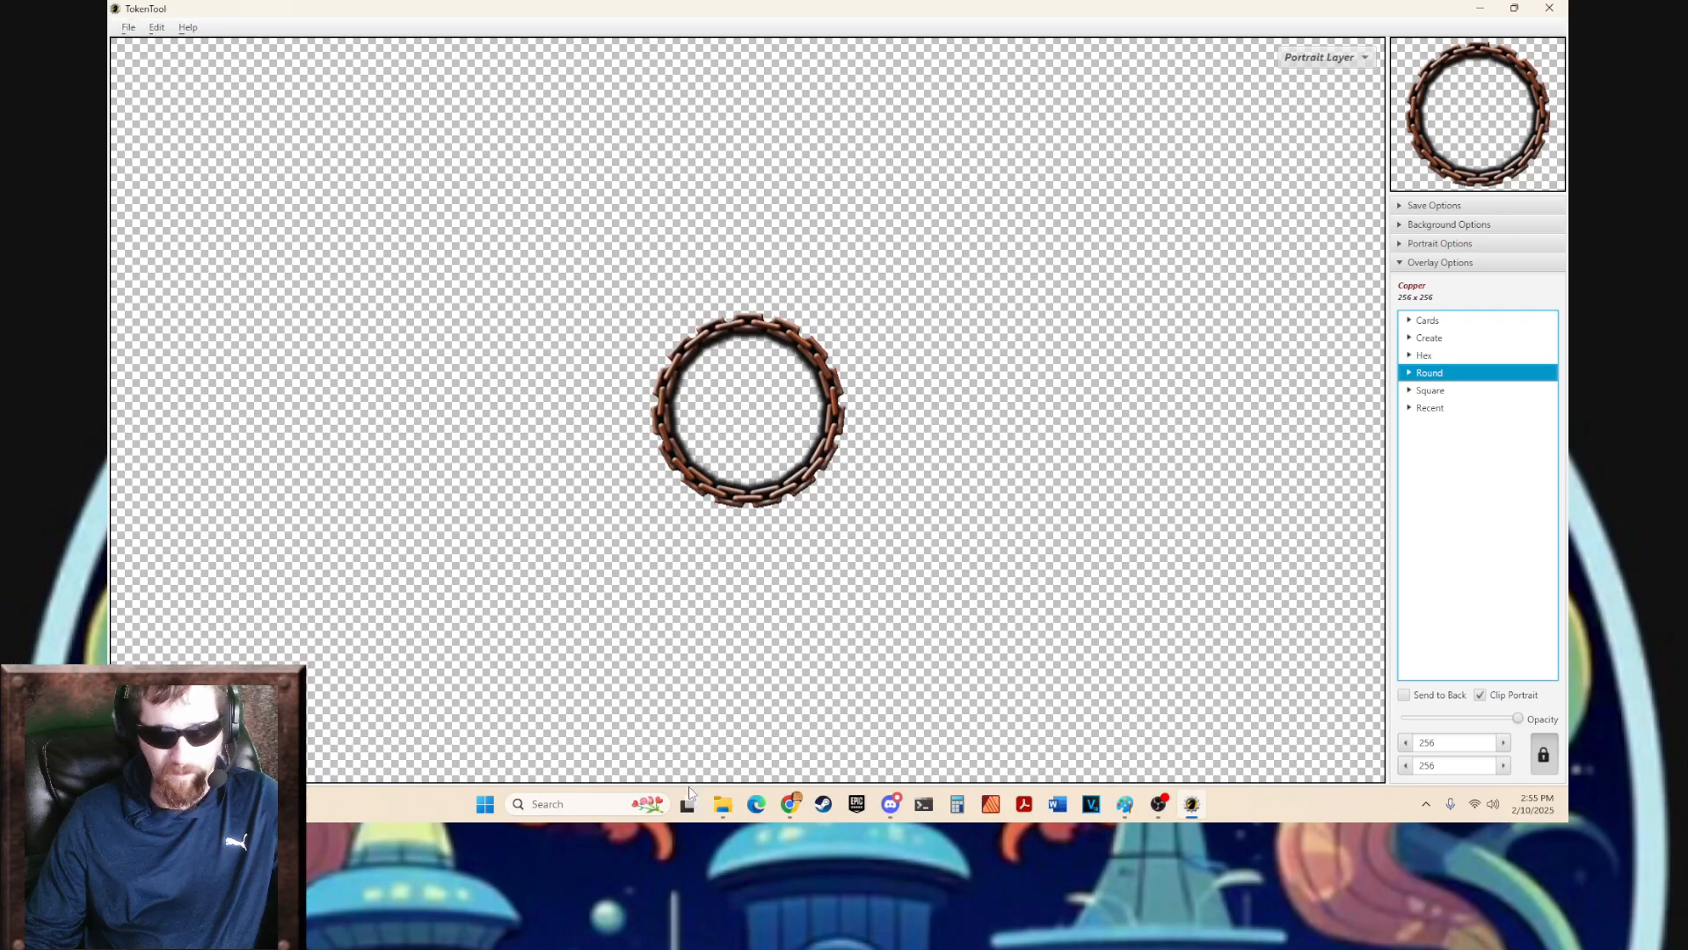
- Switch to File Explorer and open the Desktop's Paizo > Pathfinder 2e > Free RPG folder
click(723, 804)
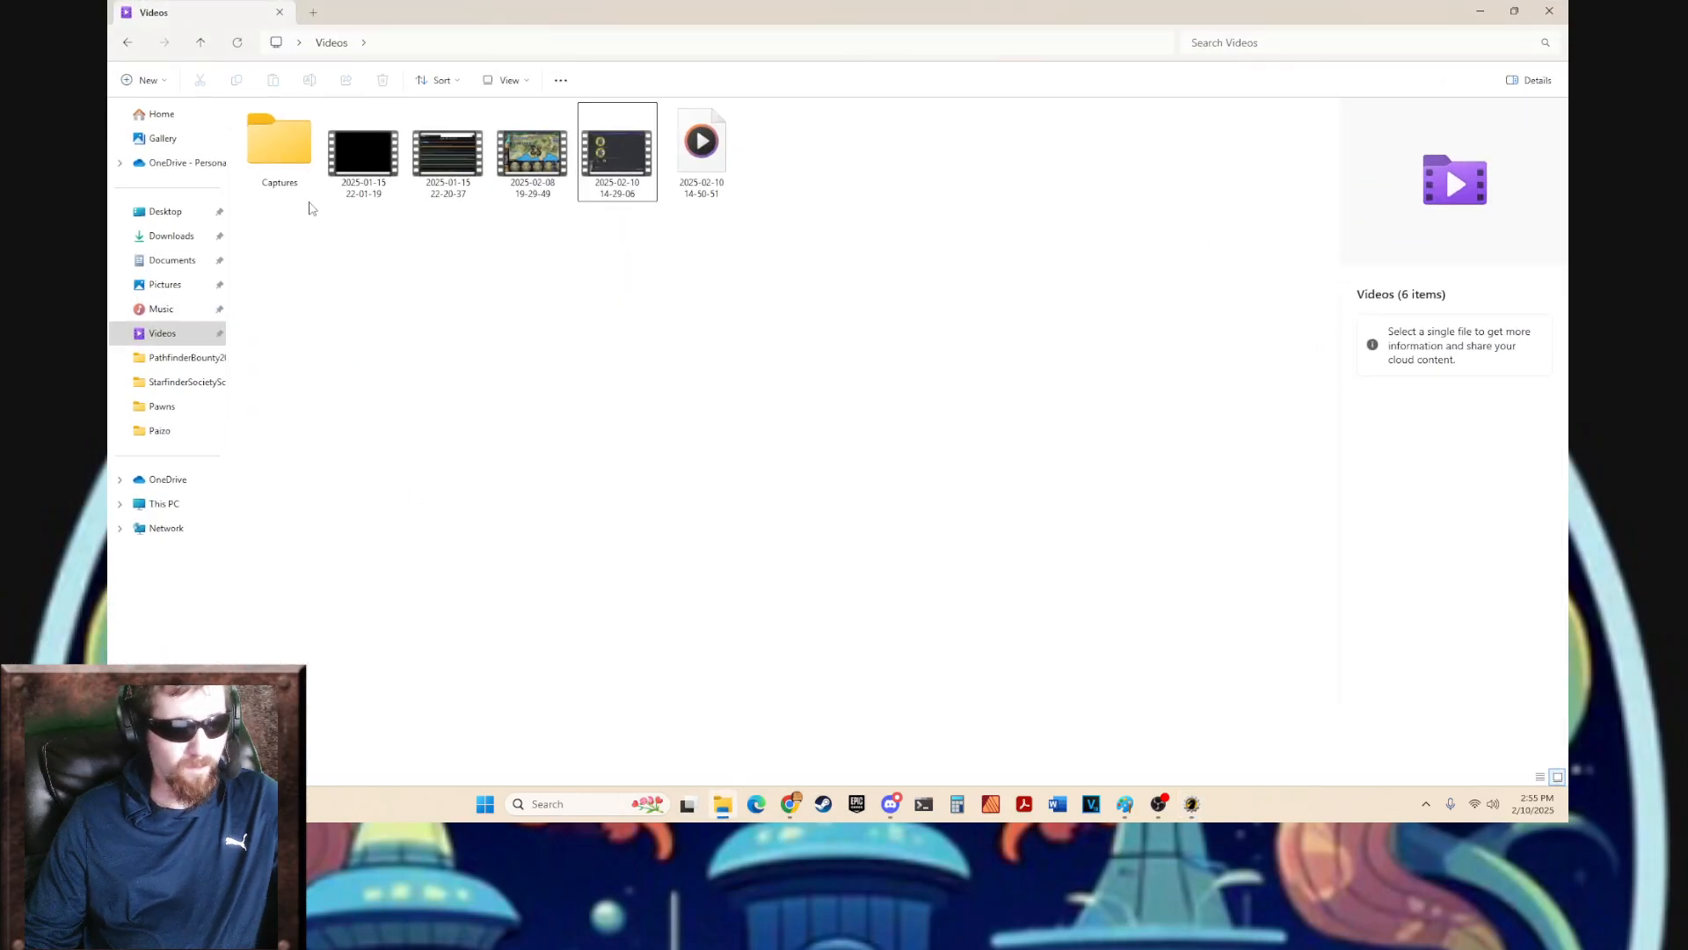
click(293, 159)
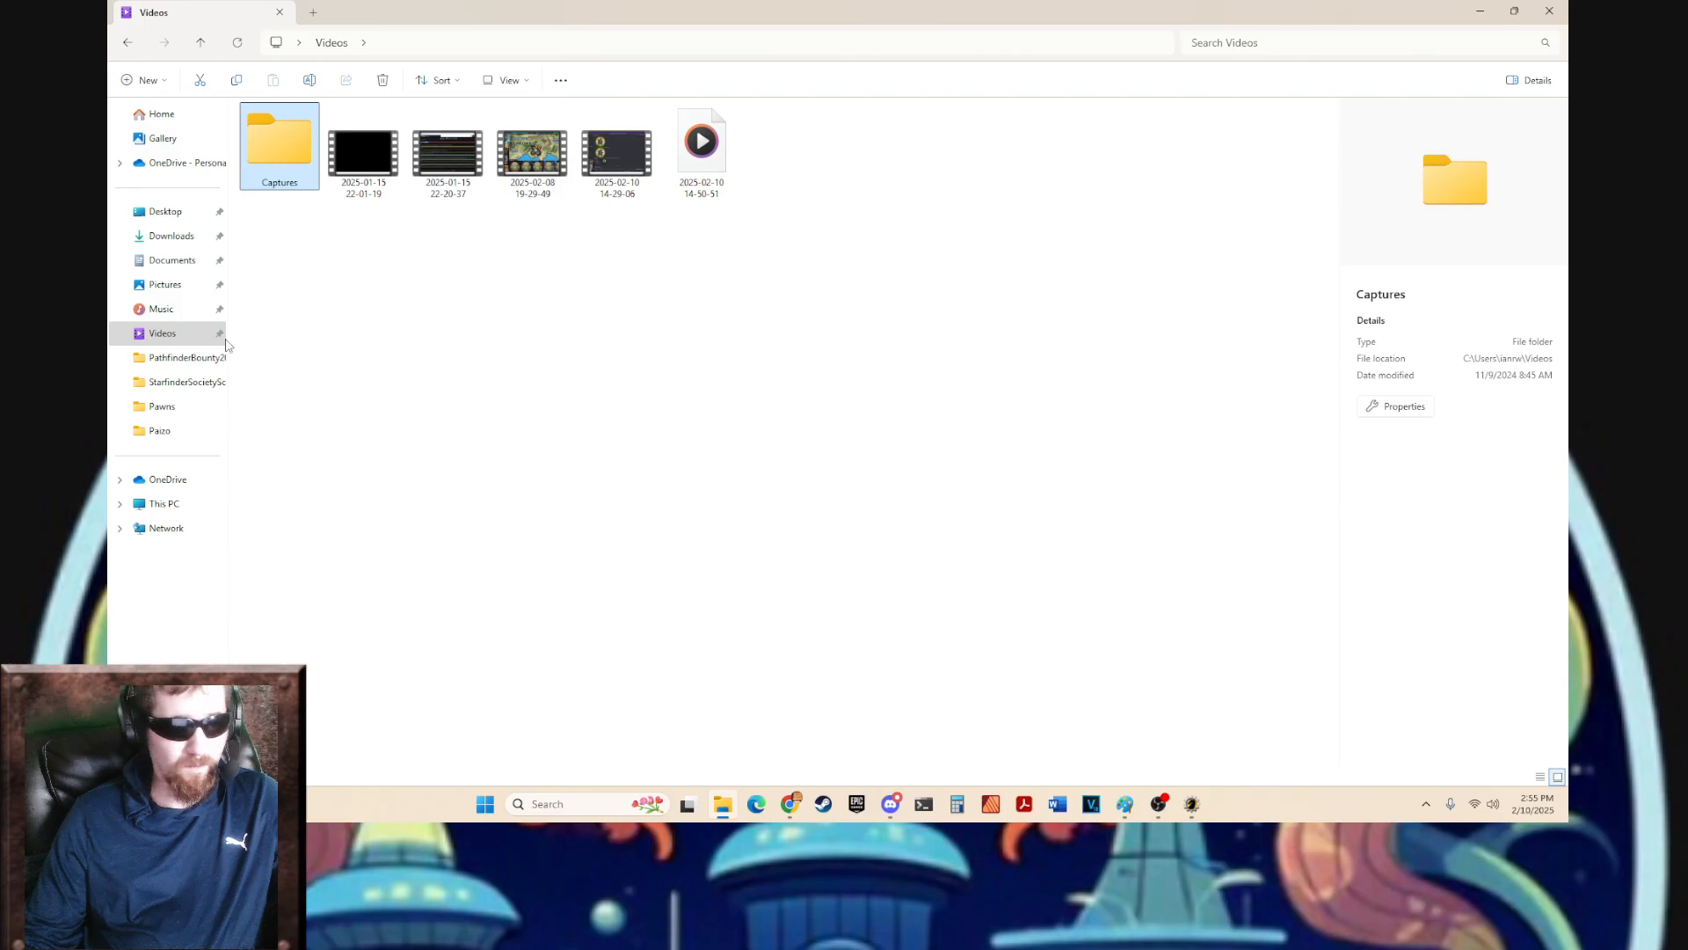
click(175, 213)
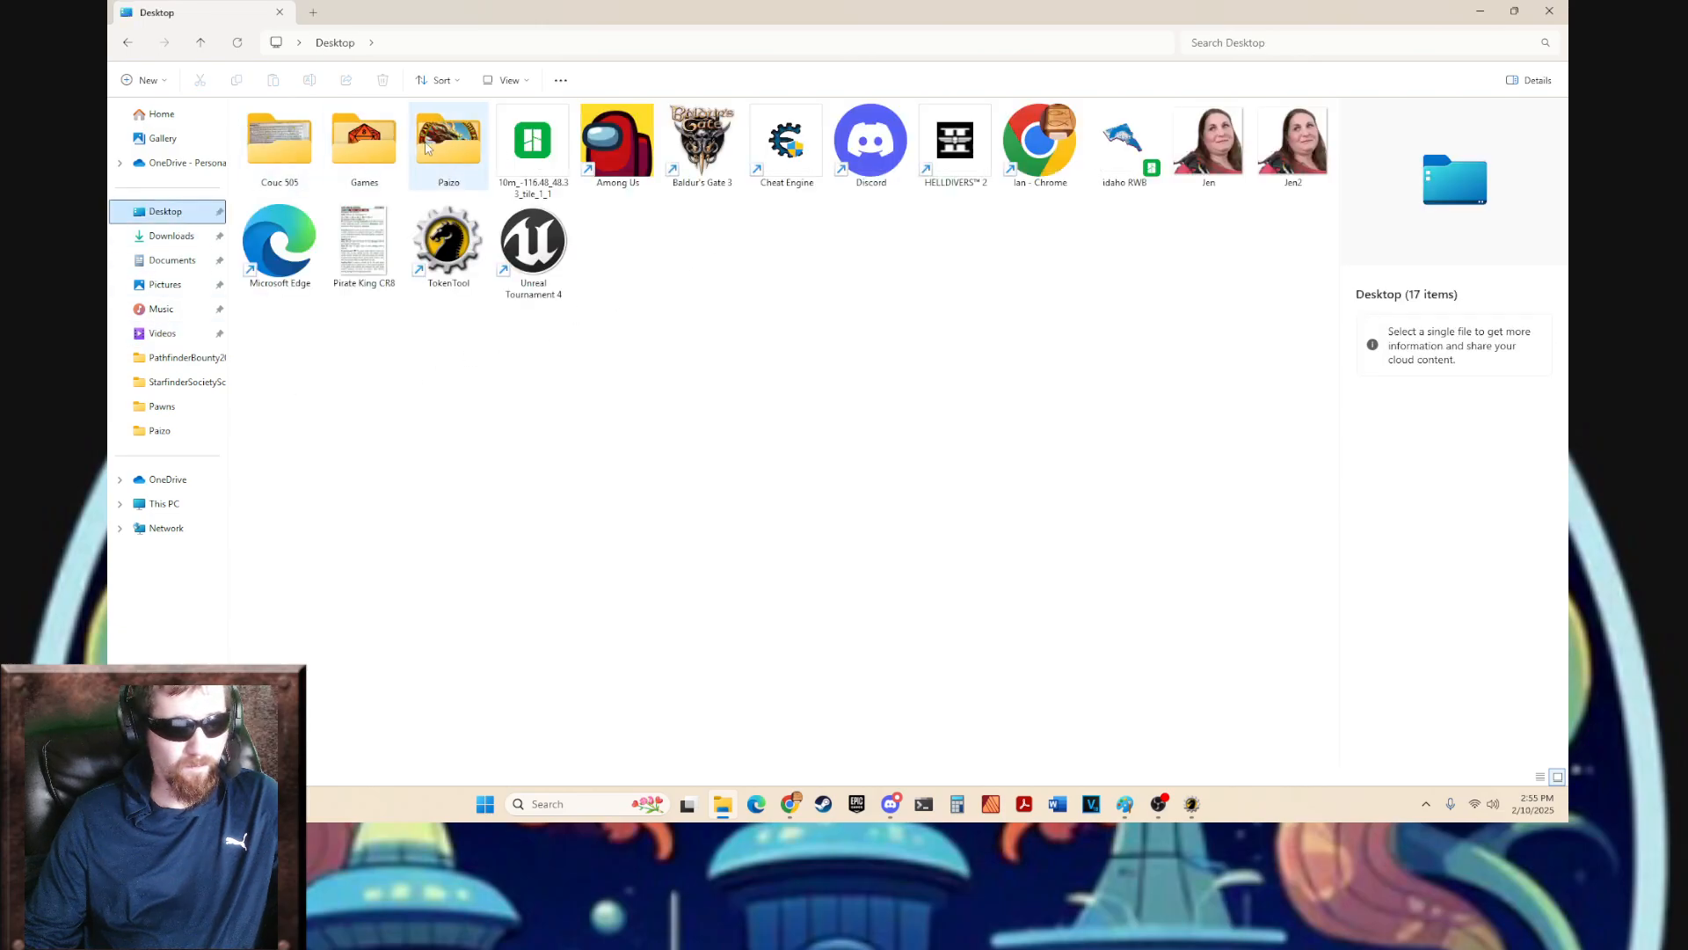
double_click(428, 147)
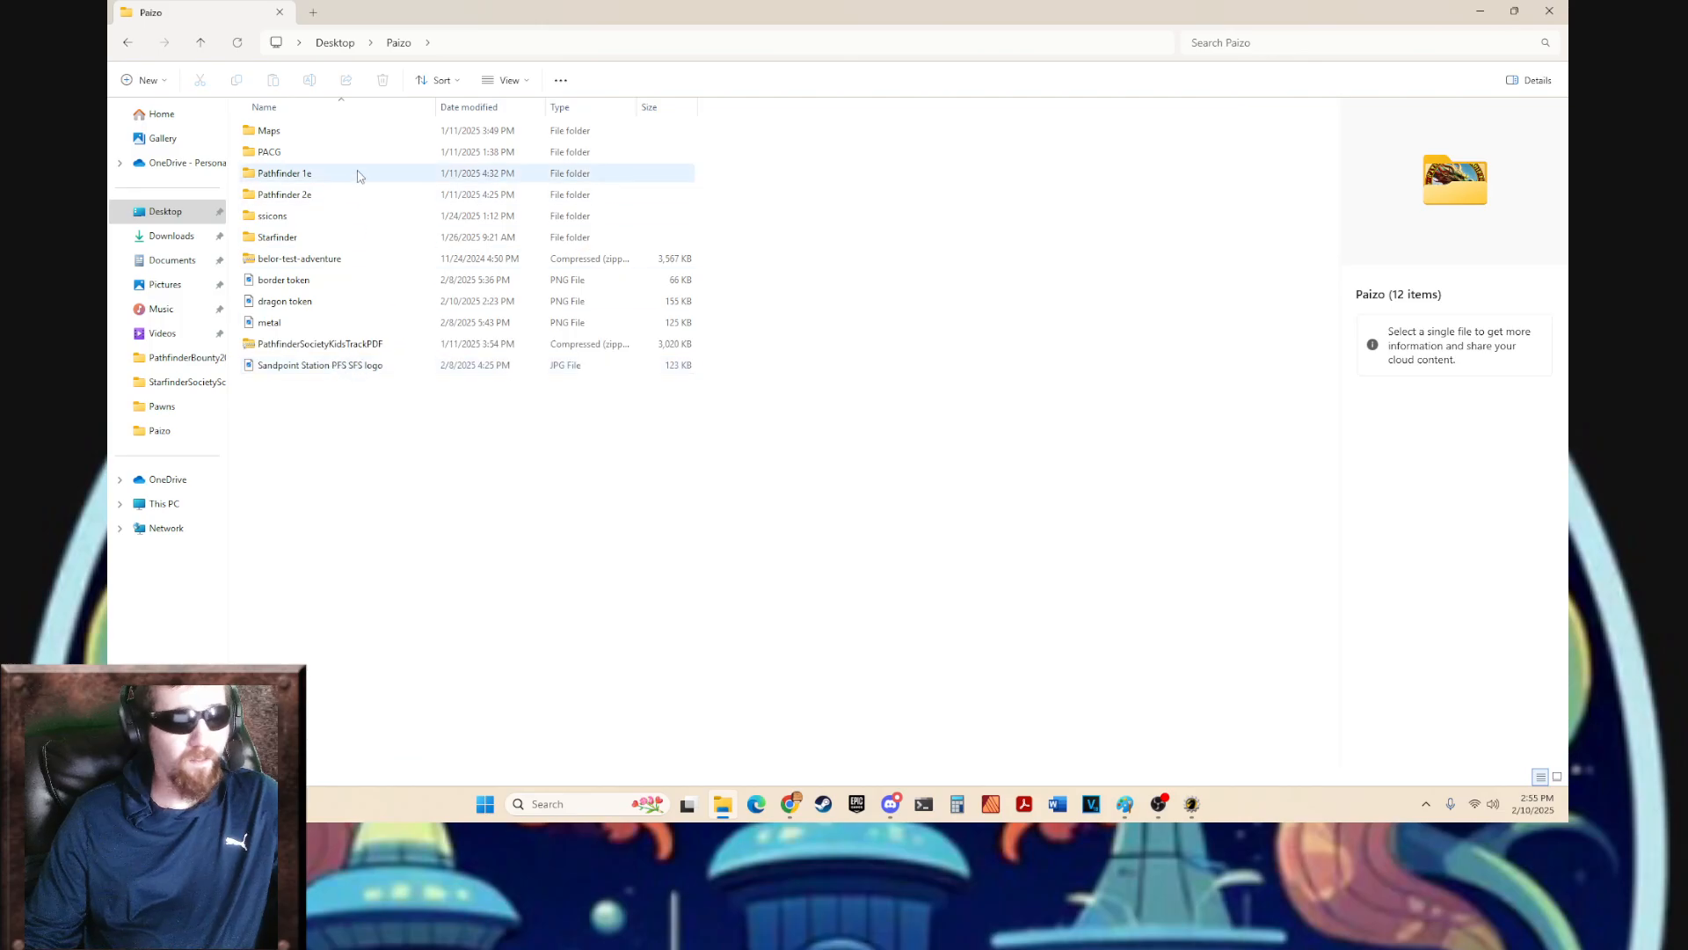
double_click(325, 196)
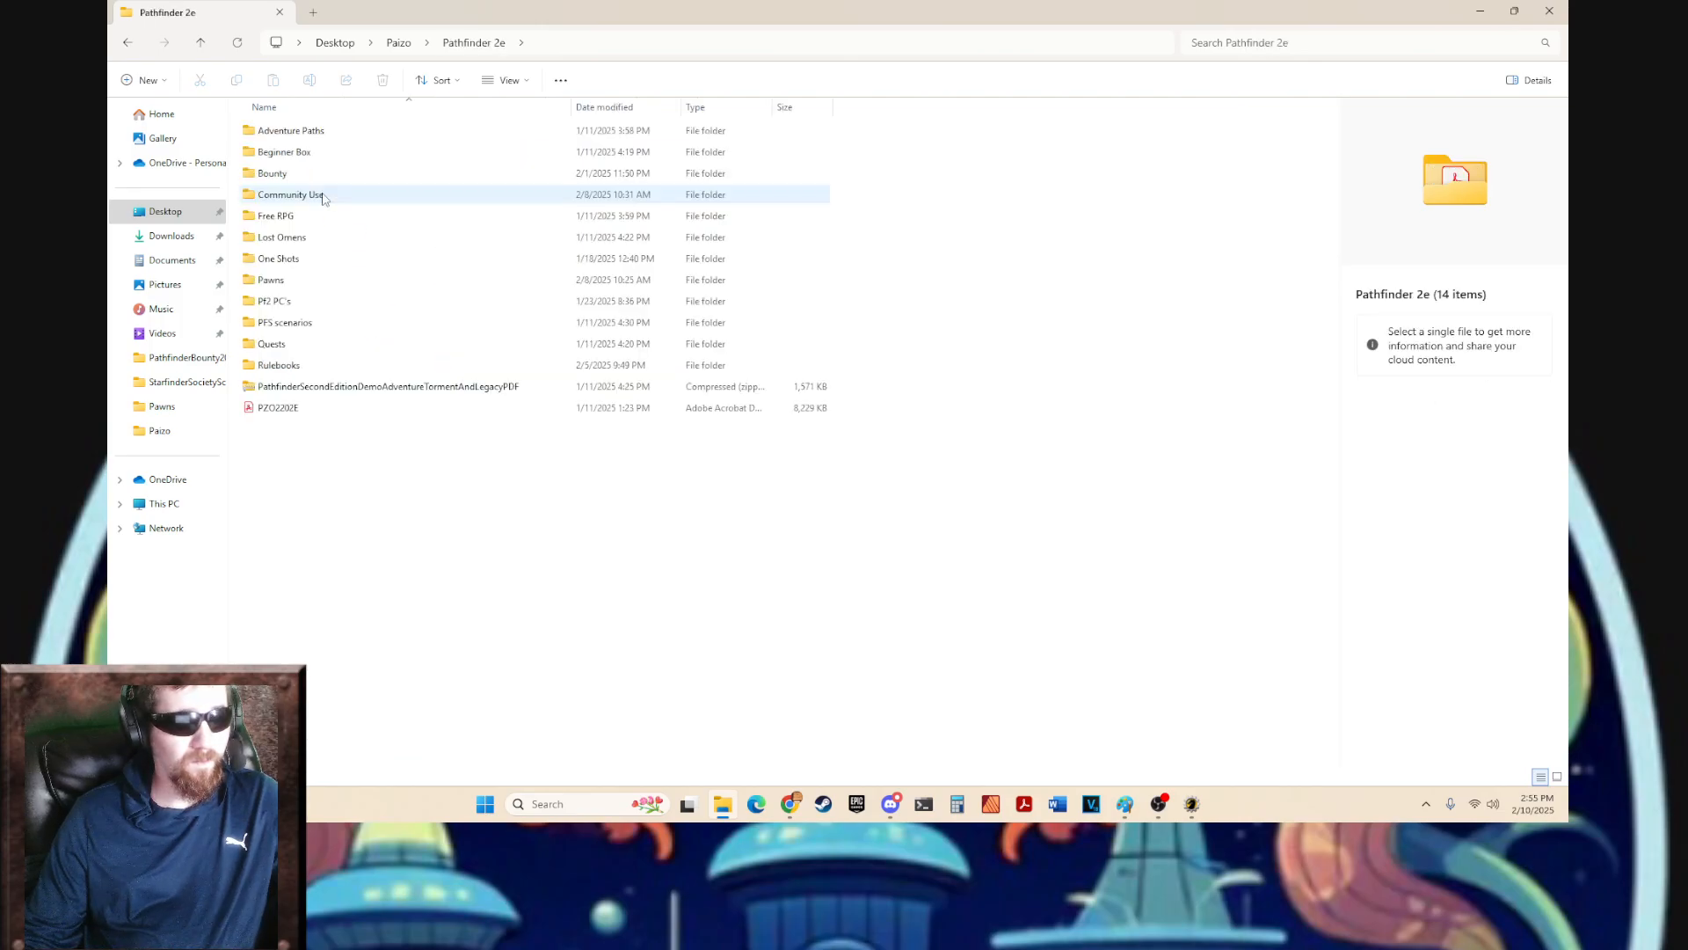
double_click(320, 216)
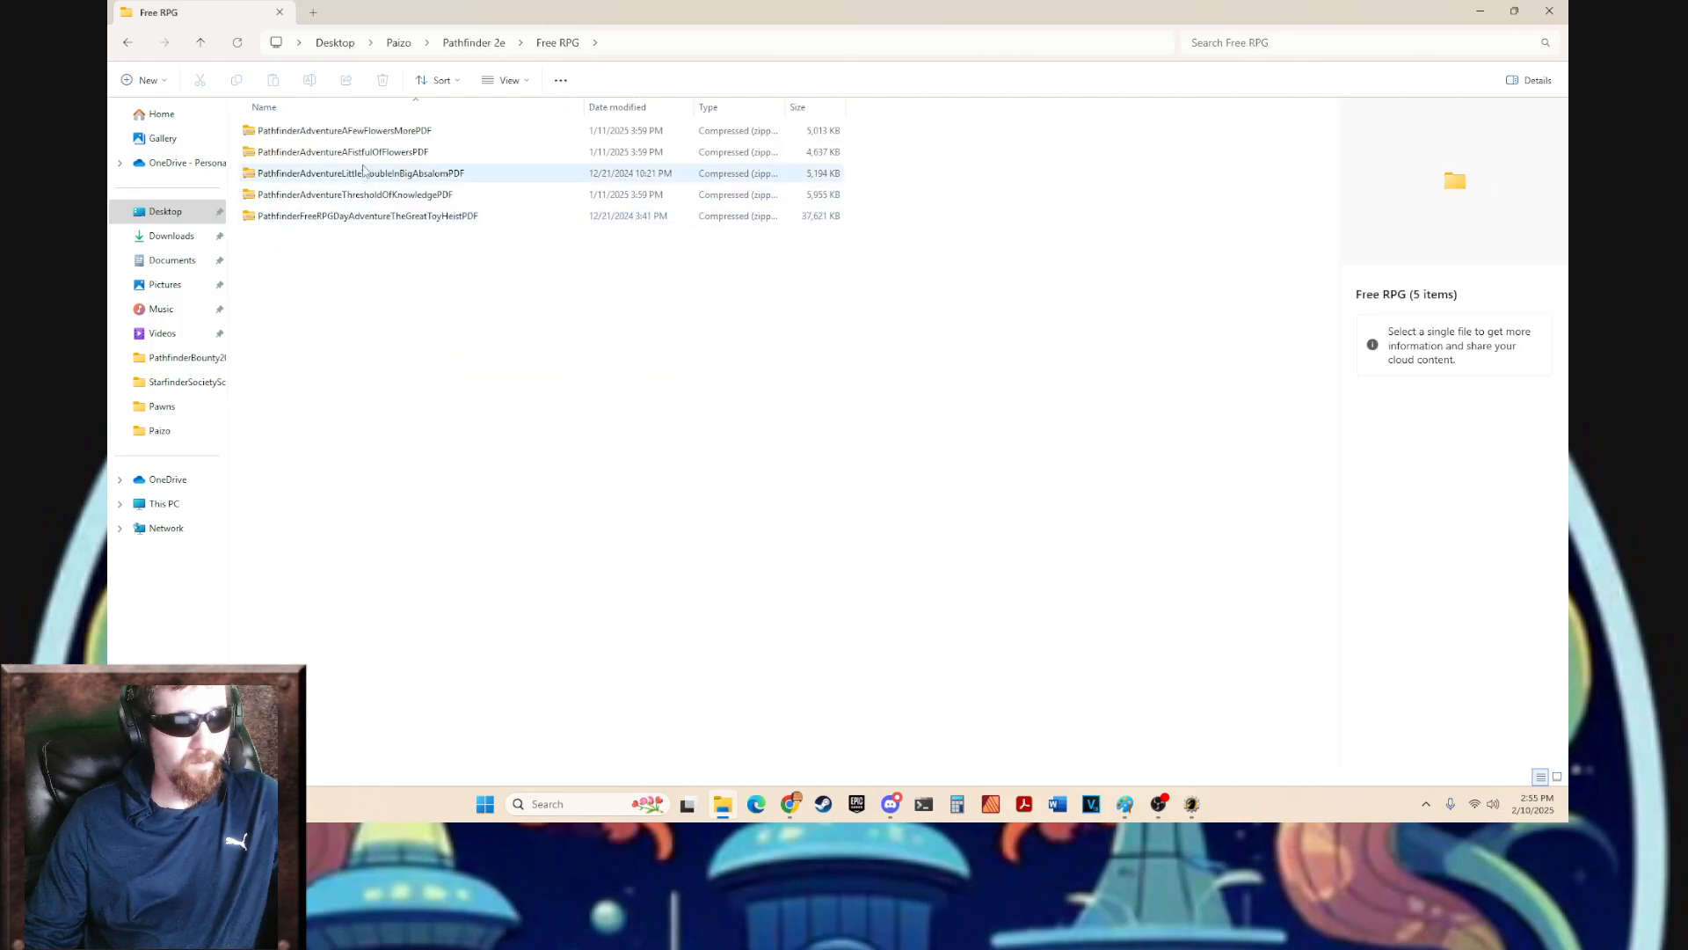
- Extract the PathfinderAdventureAFewFlowersMorePDF archive into its own folder and put the File Explorer windows away
click(407, 135)
click(563, 80)
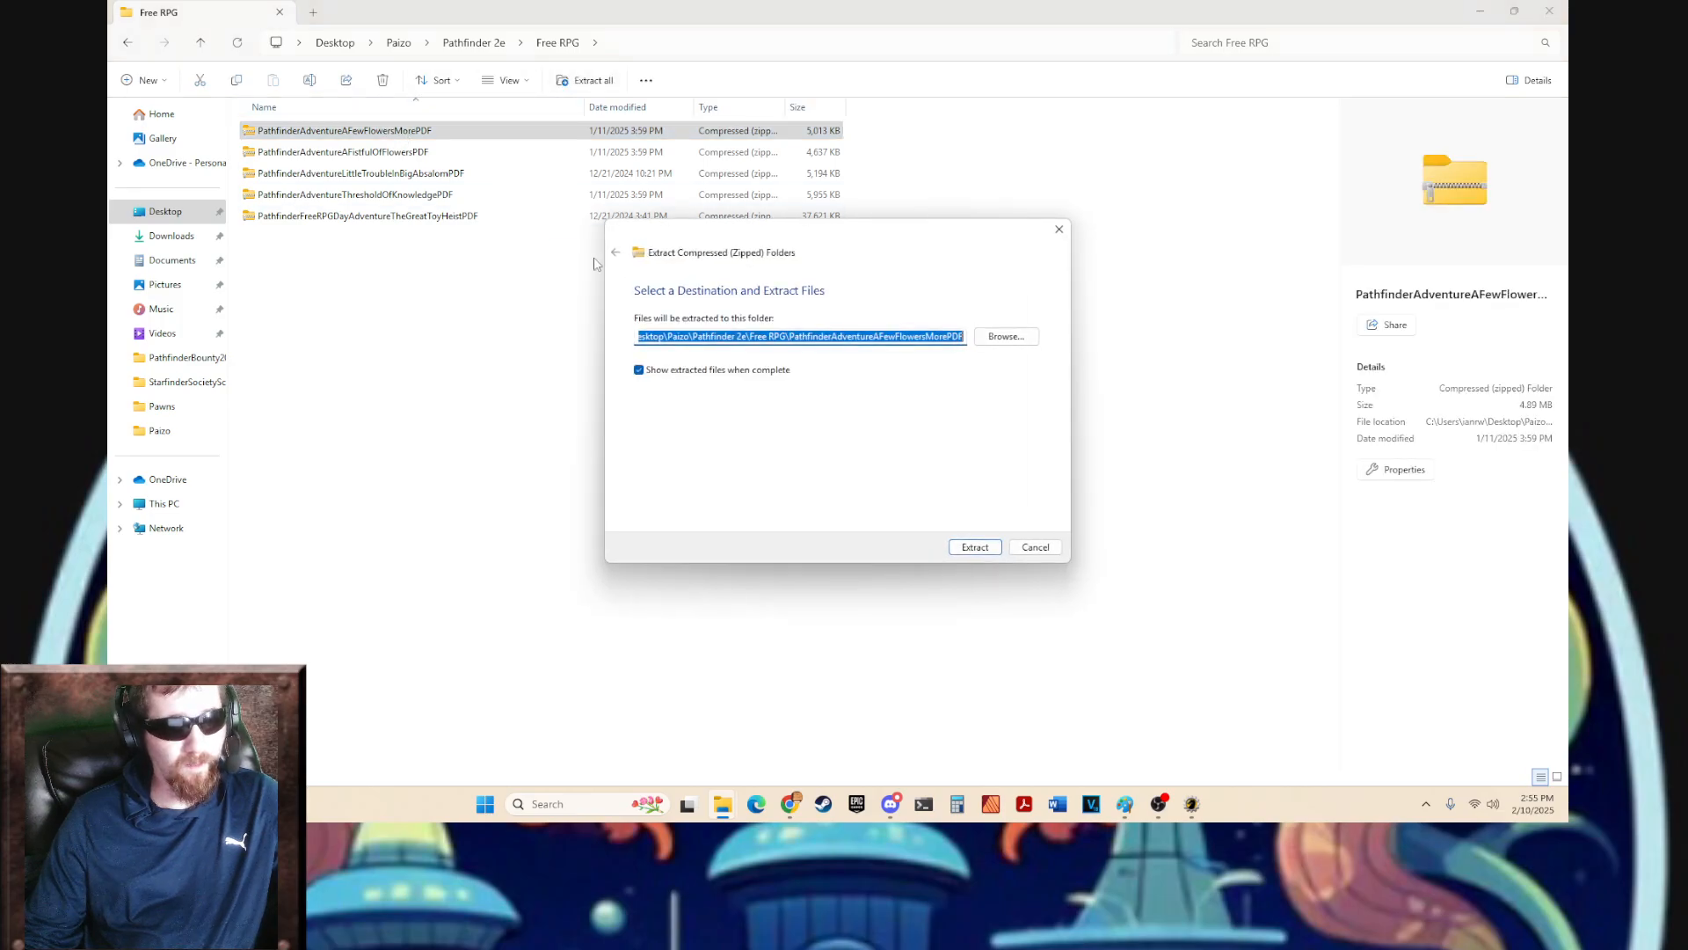
click(975, 547)
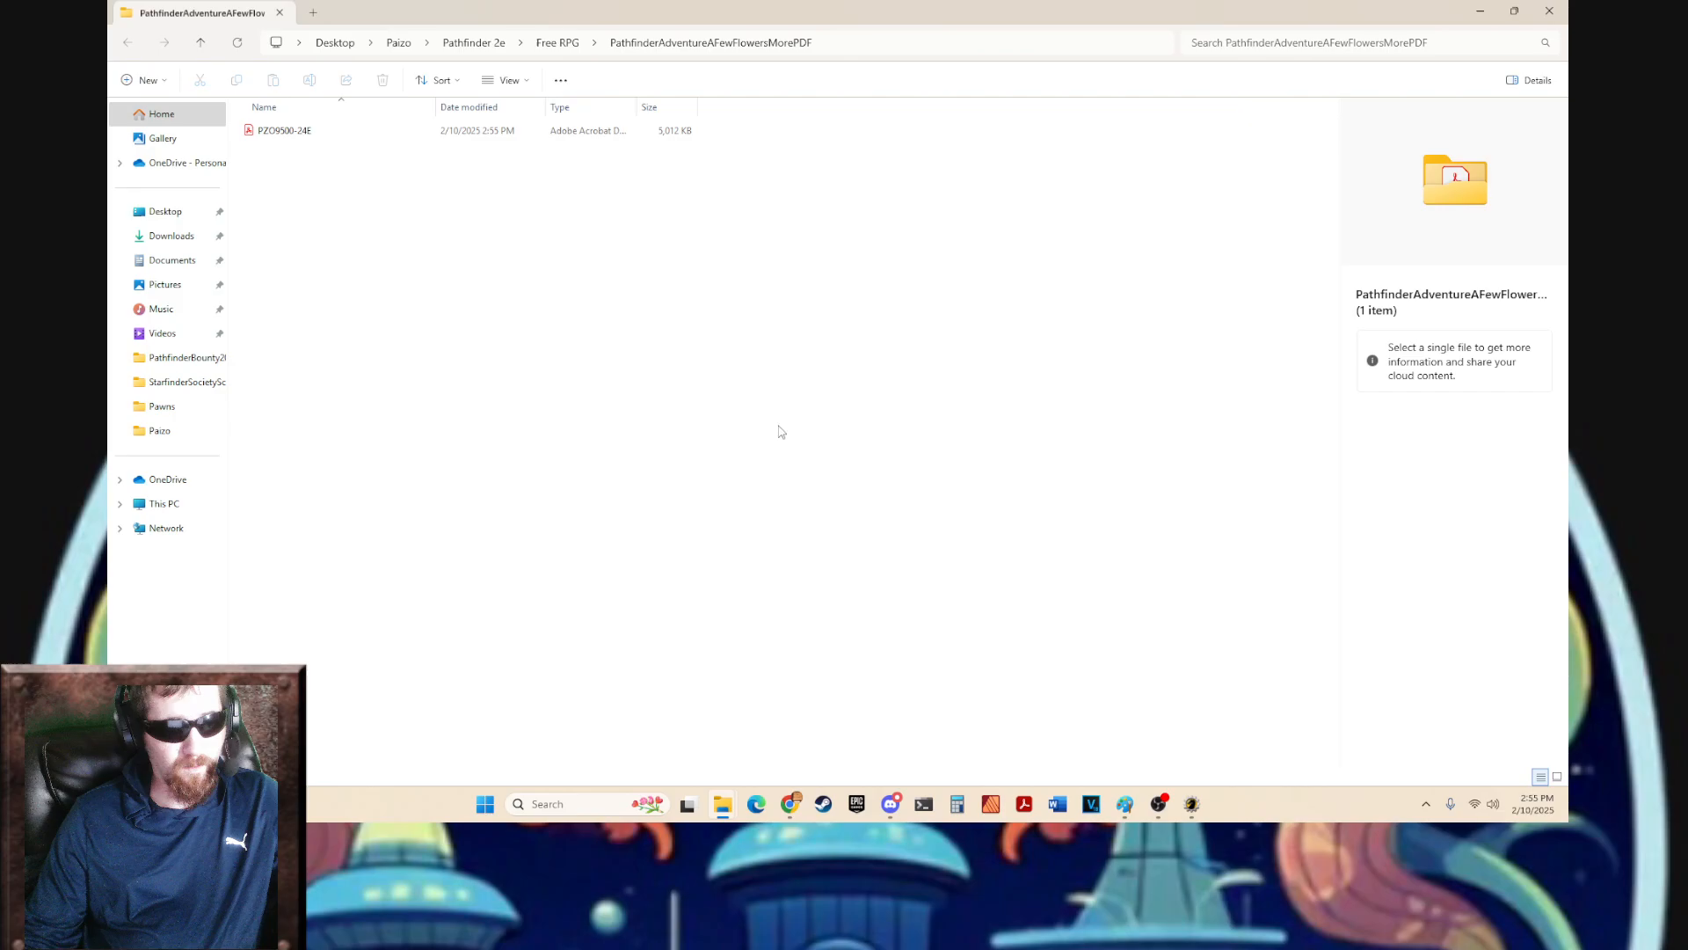
click(1550, 11)
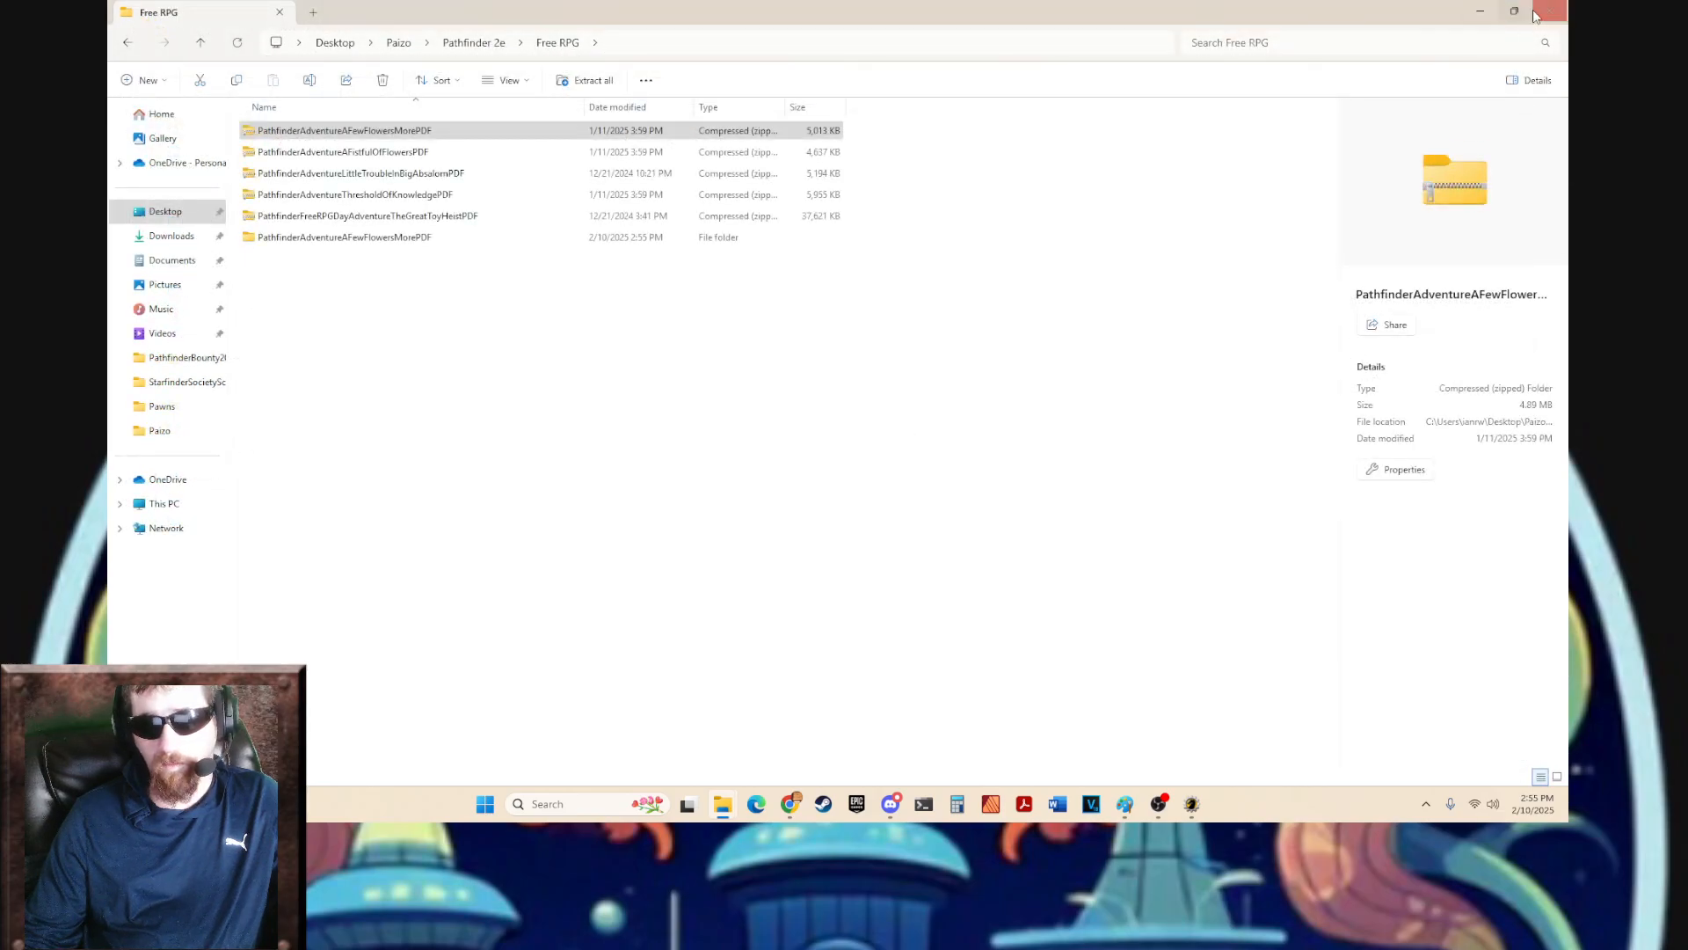
click(1535, 14)
- Open PZO9500-24E in TokenTool from the PathfinderAdventureAFewFlowersMorePDF folder under Desktop > Paizo > Pathfinder 2e > Free RPG
click(128, 27)
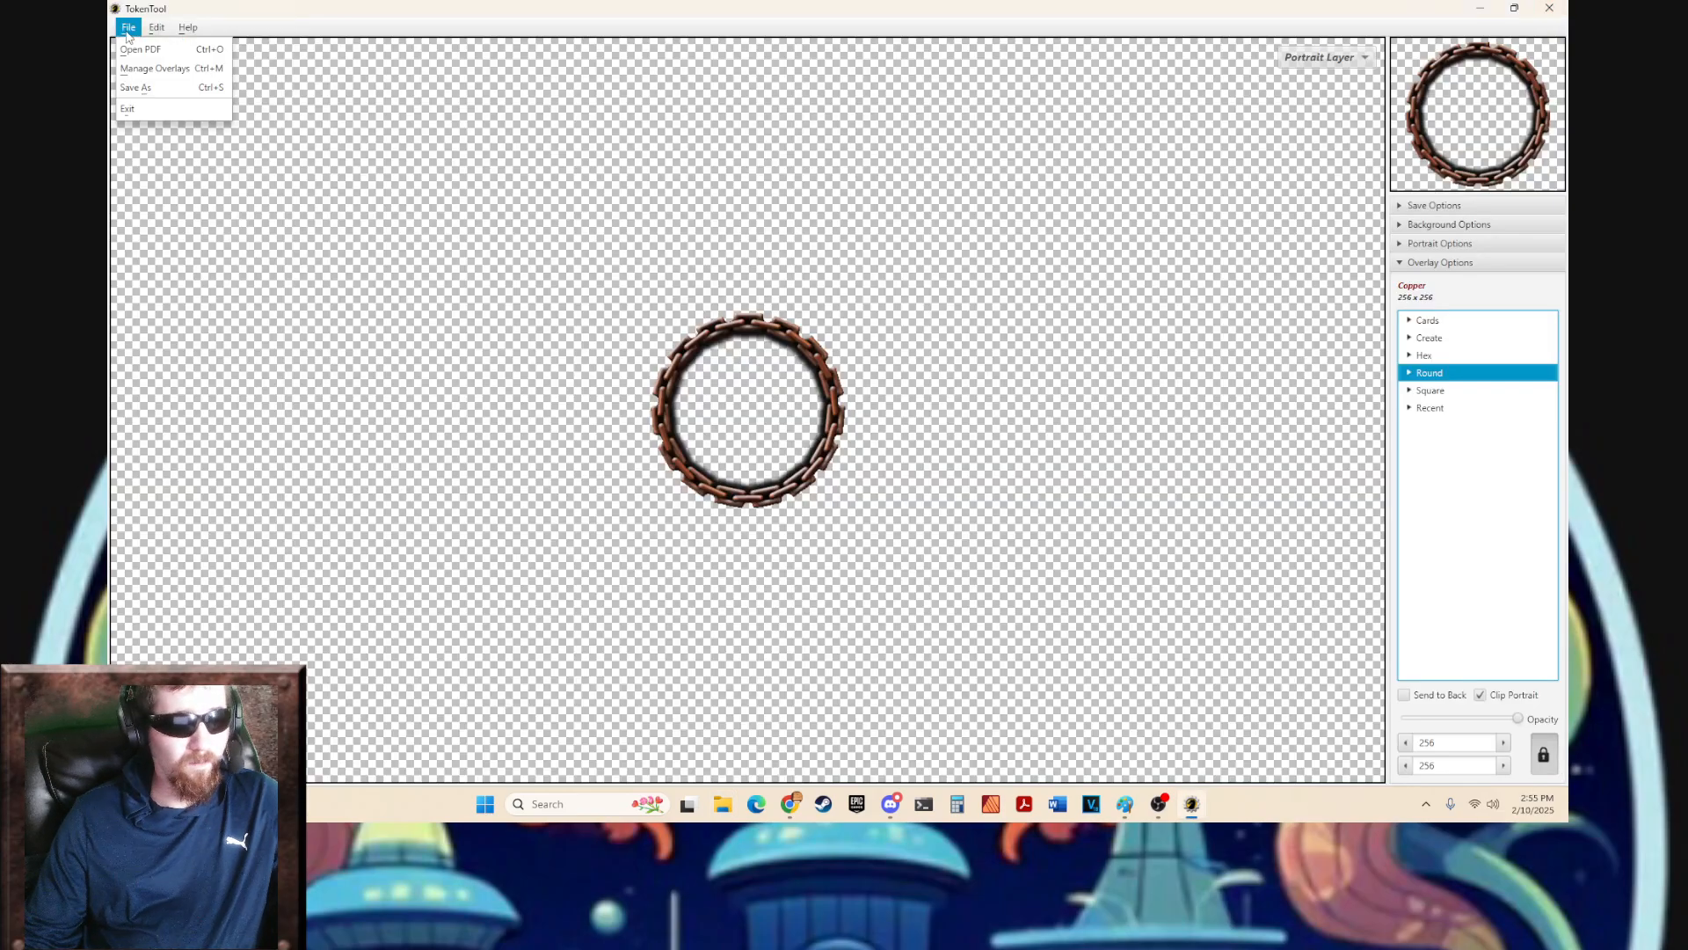
click(124, 50)
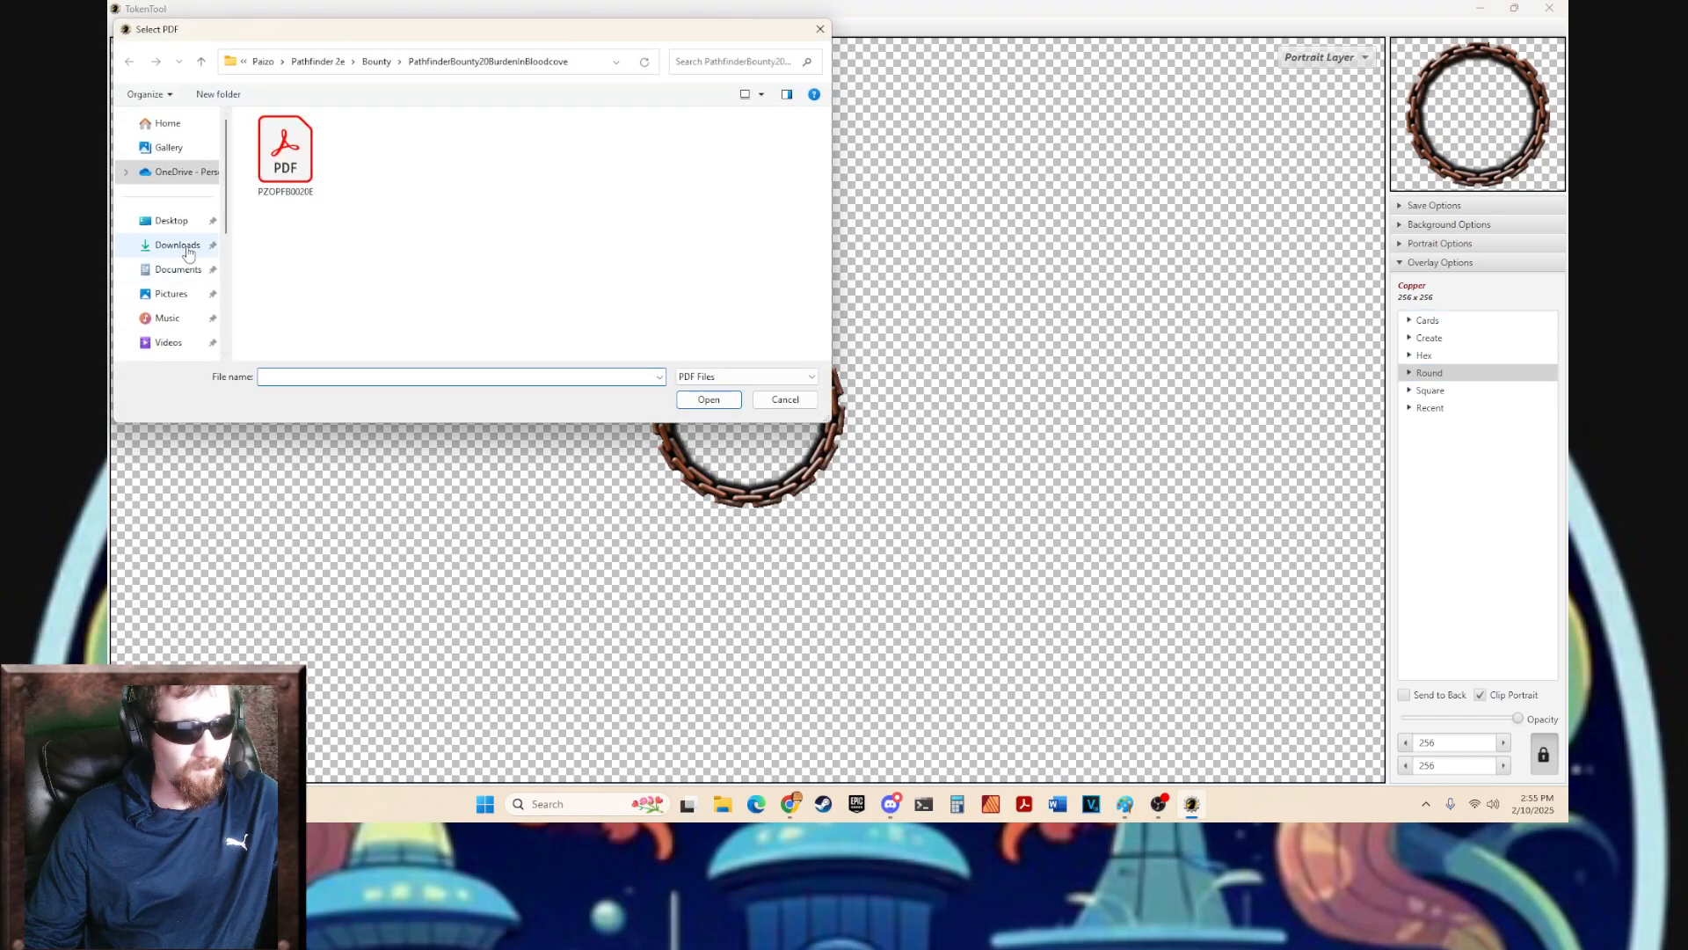
click(172, 220)
double_click(455, 151)
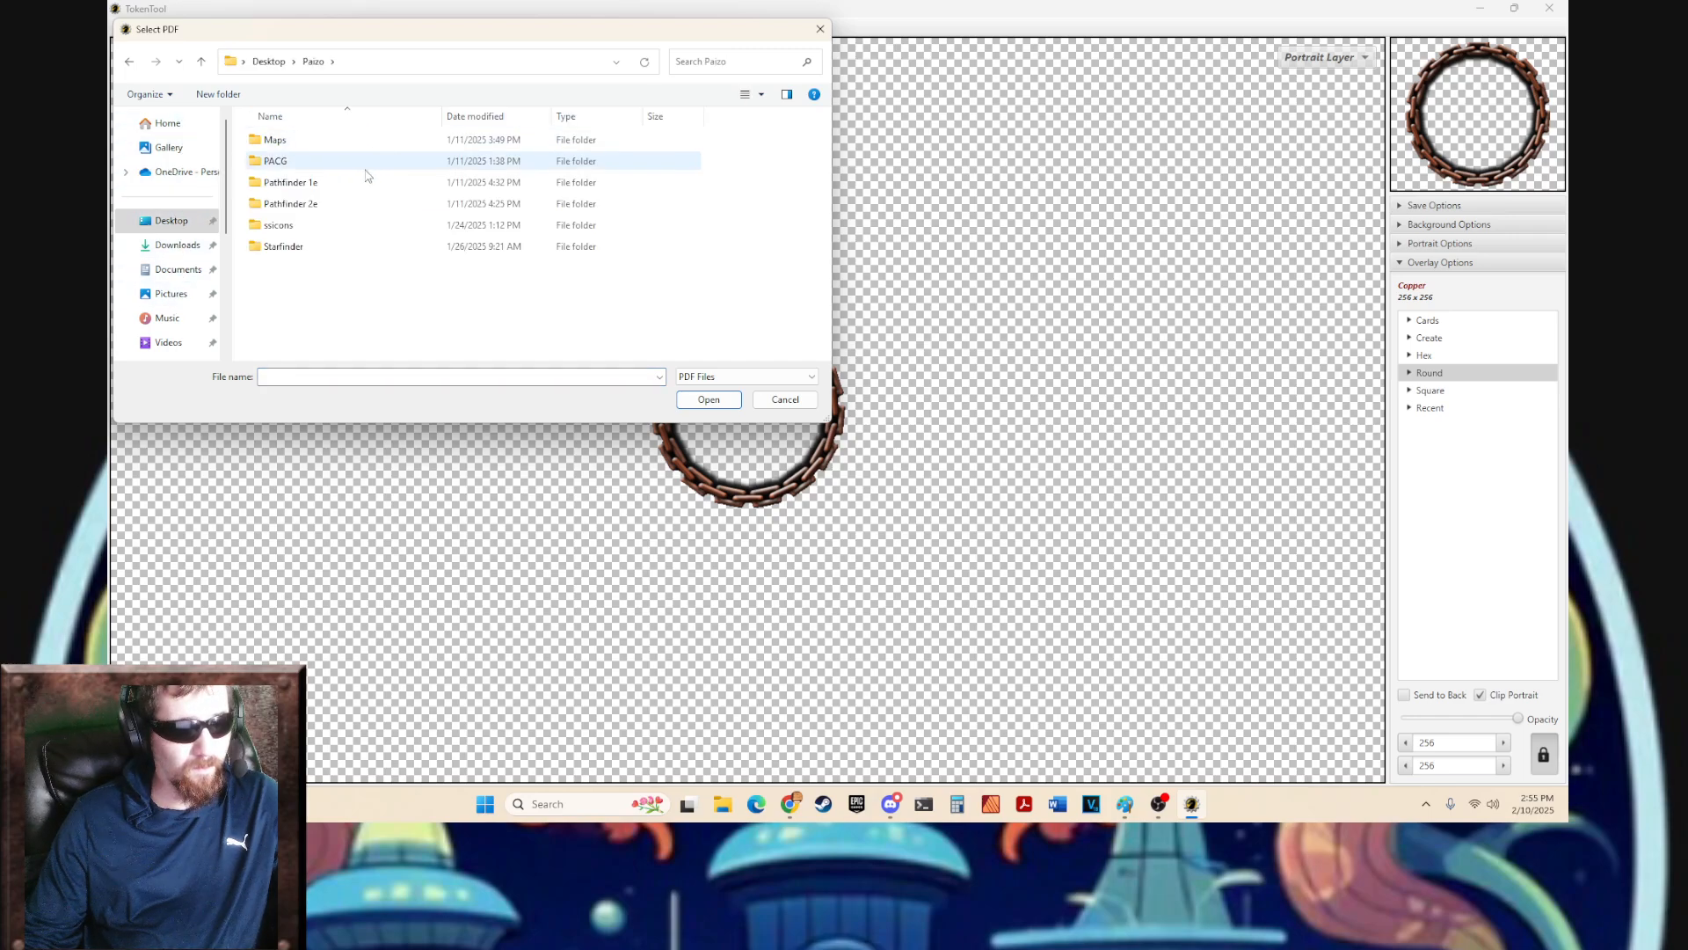
double_click(331, 204)
double_click(321, 230)
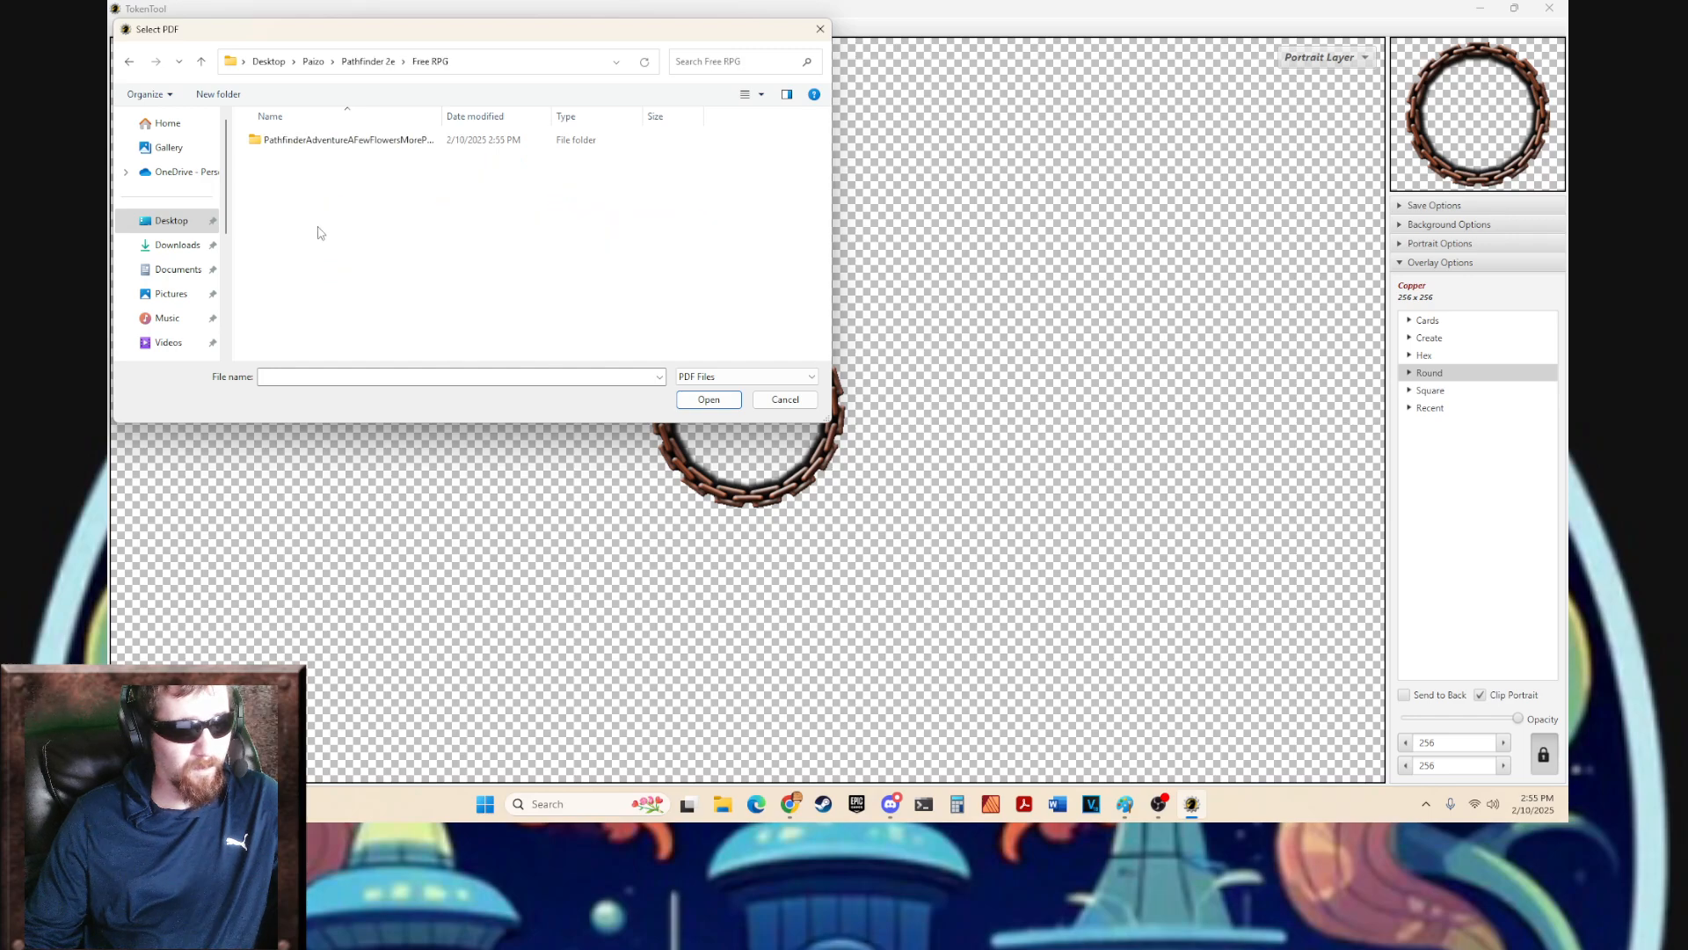
double_click(360, 143)
click(378, 143)
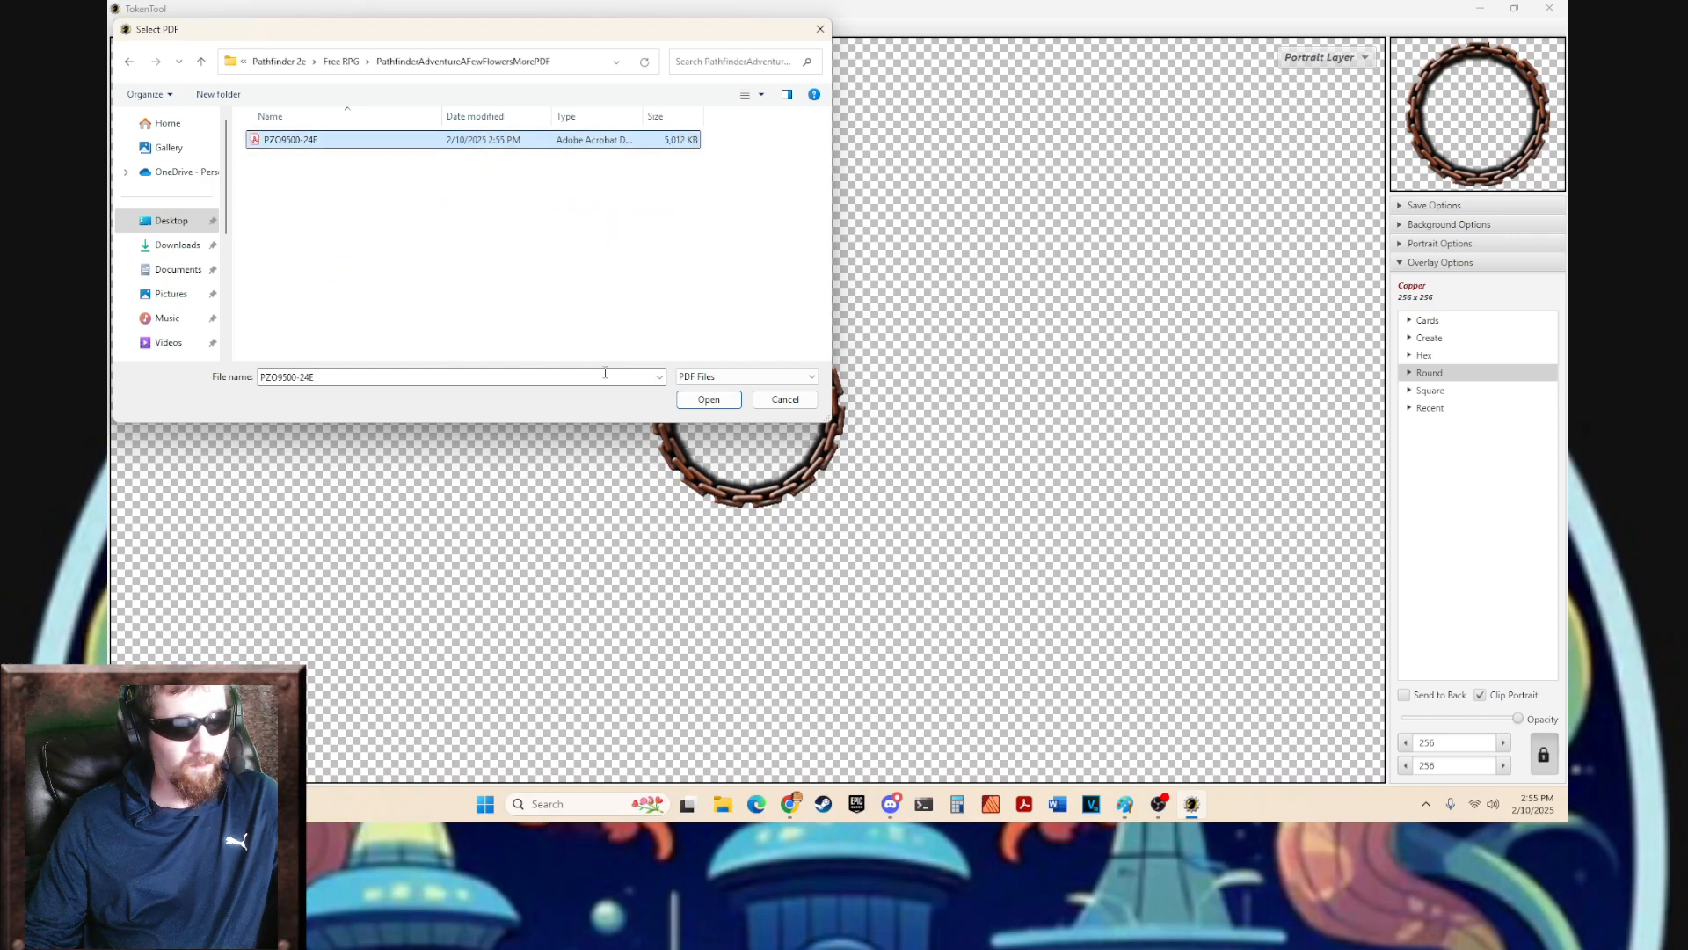
click(729, 403)
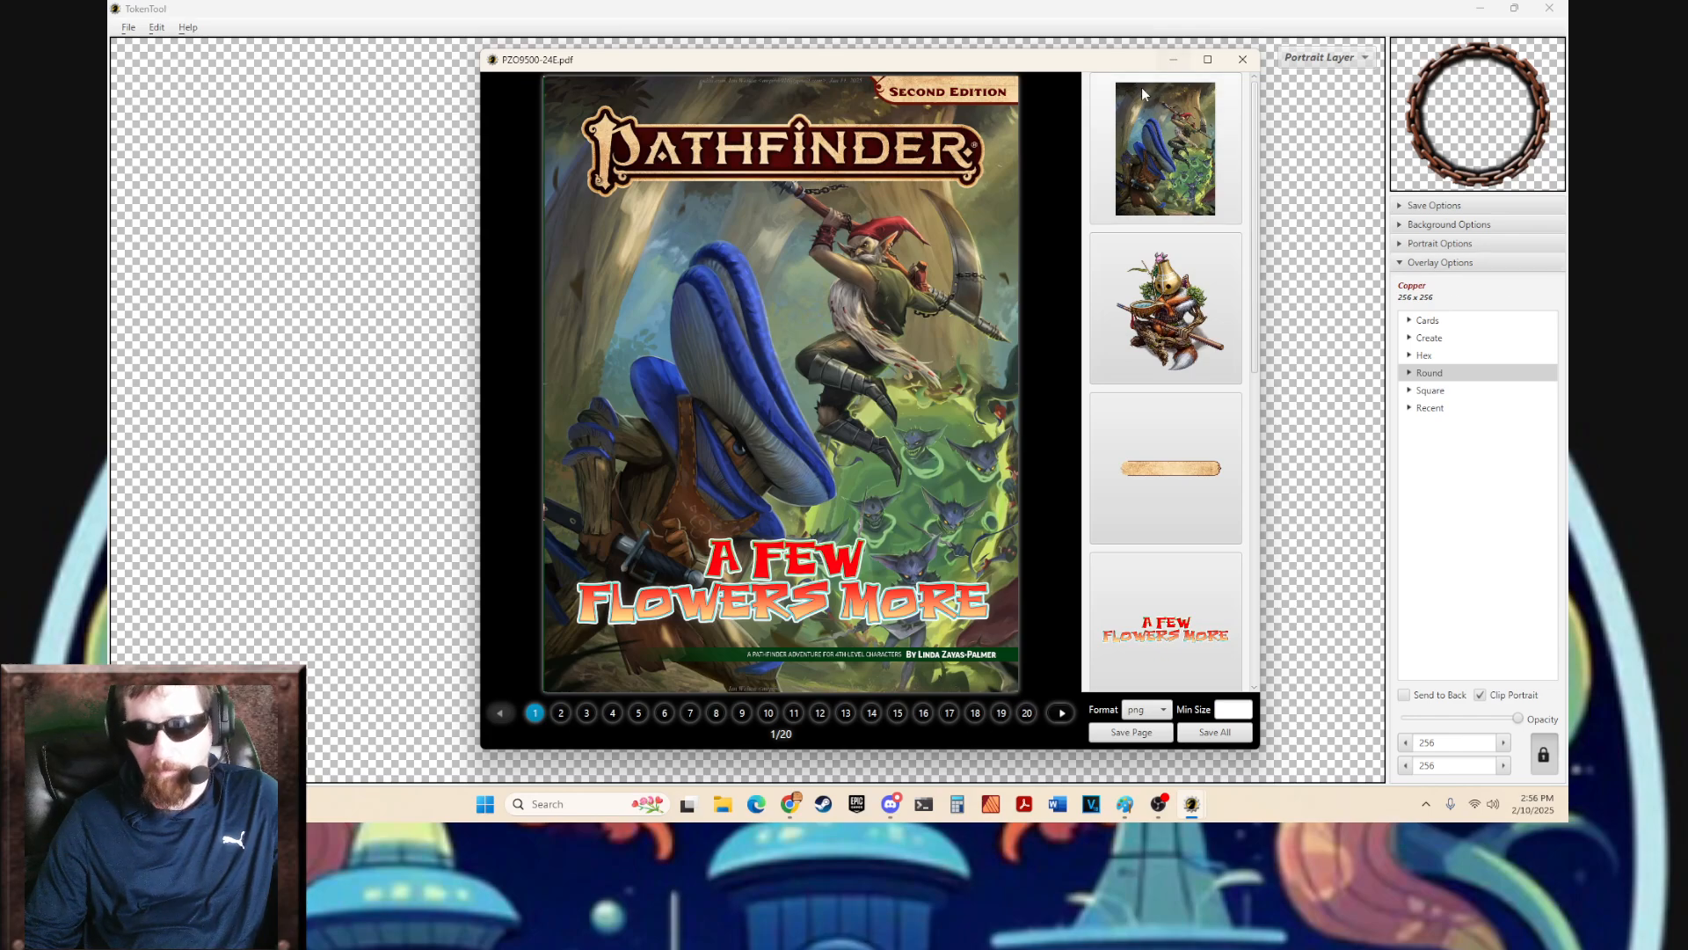
- Reposition the PDF window and look through the images extracted from the cover page
drag(1037, 65, 960, 88)
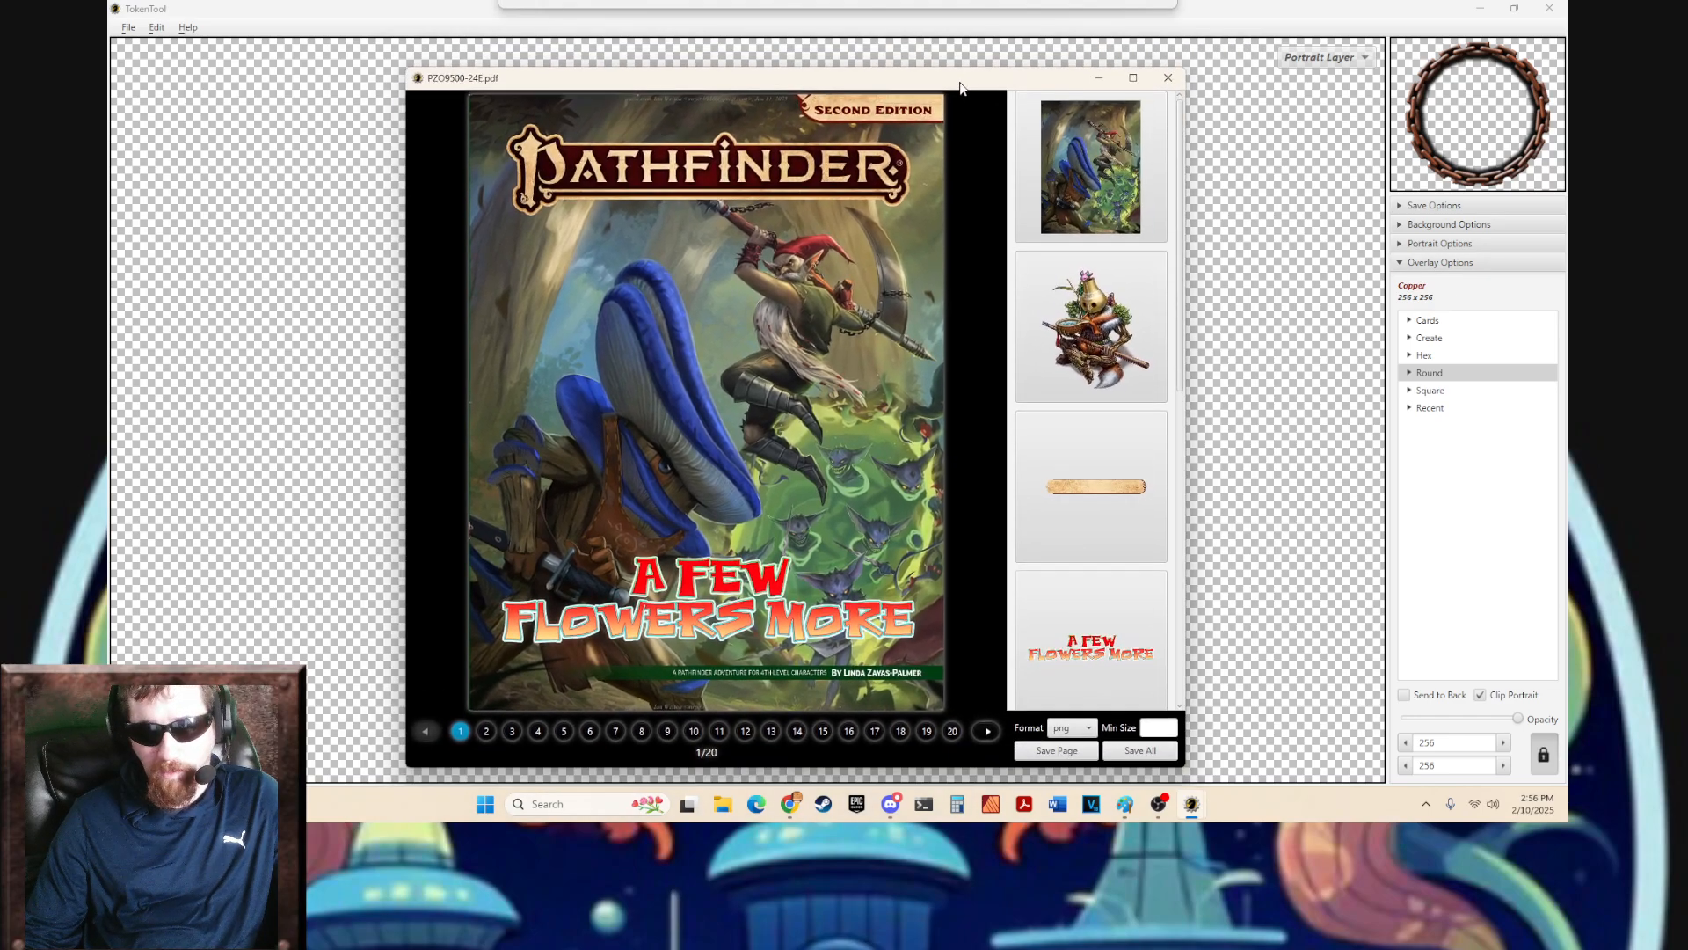
scroll(1110, 376, down, 2)
scroll(1110, 375, down, 4)
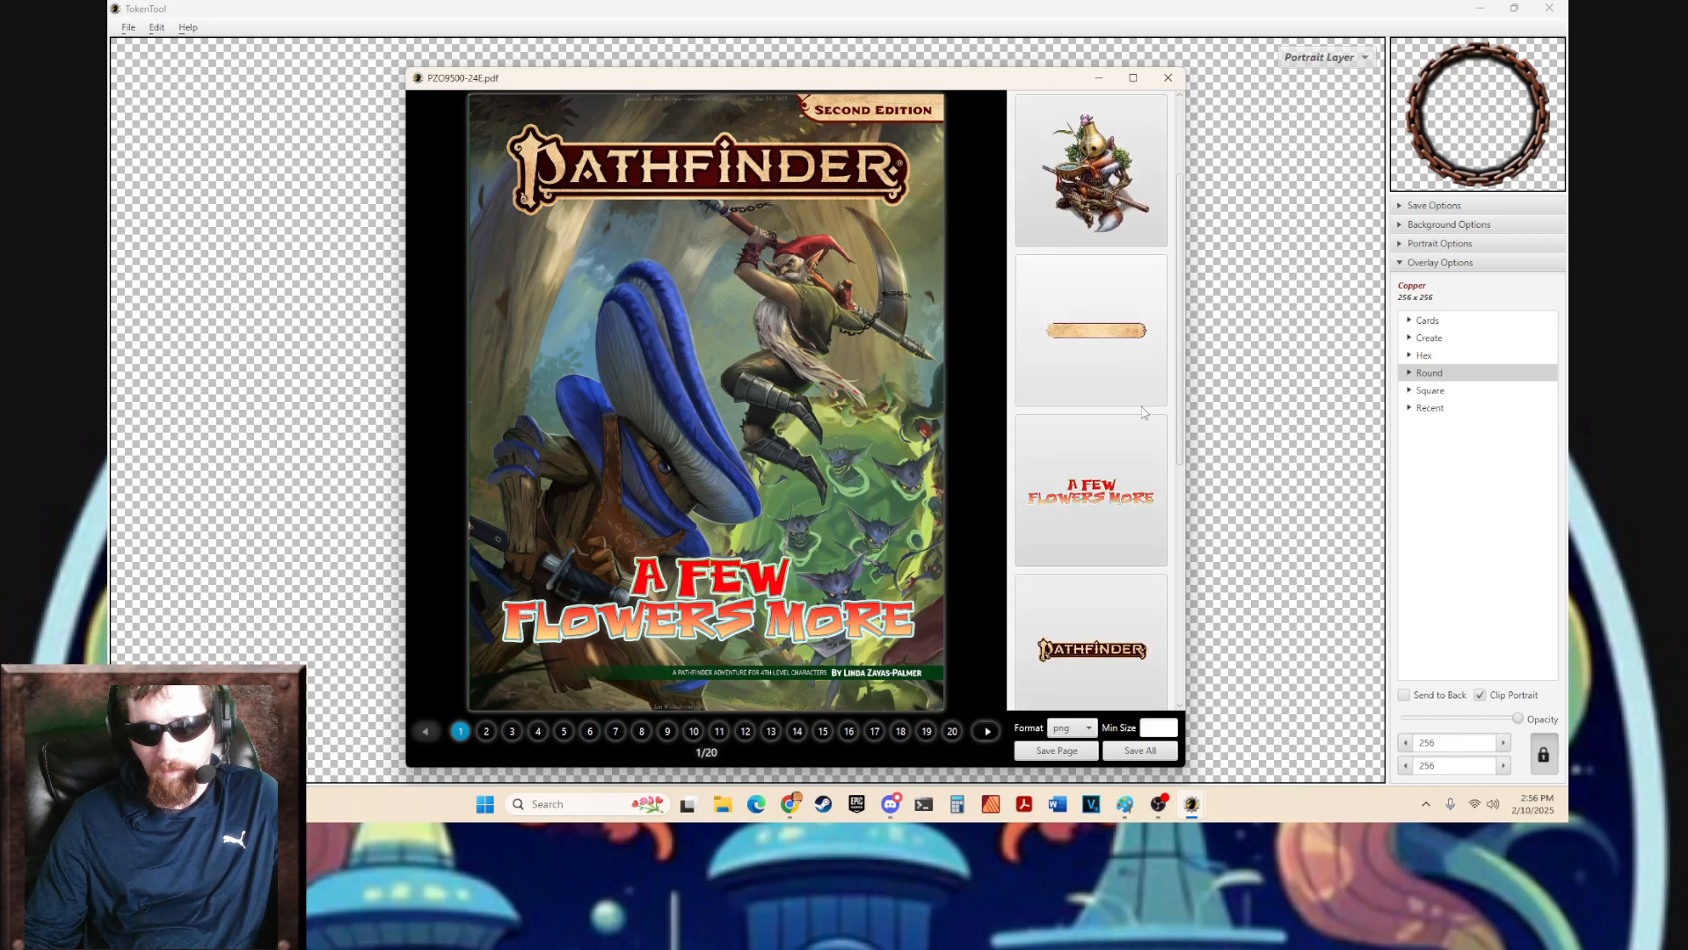
scroll(1146, 414, up, 5)
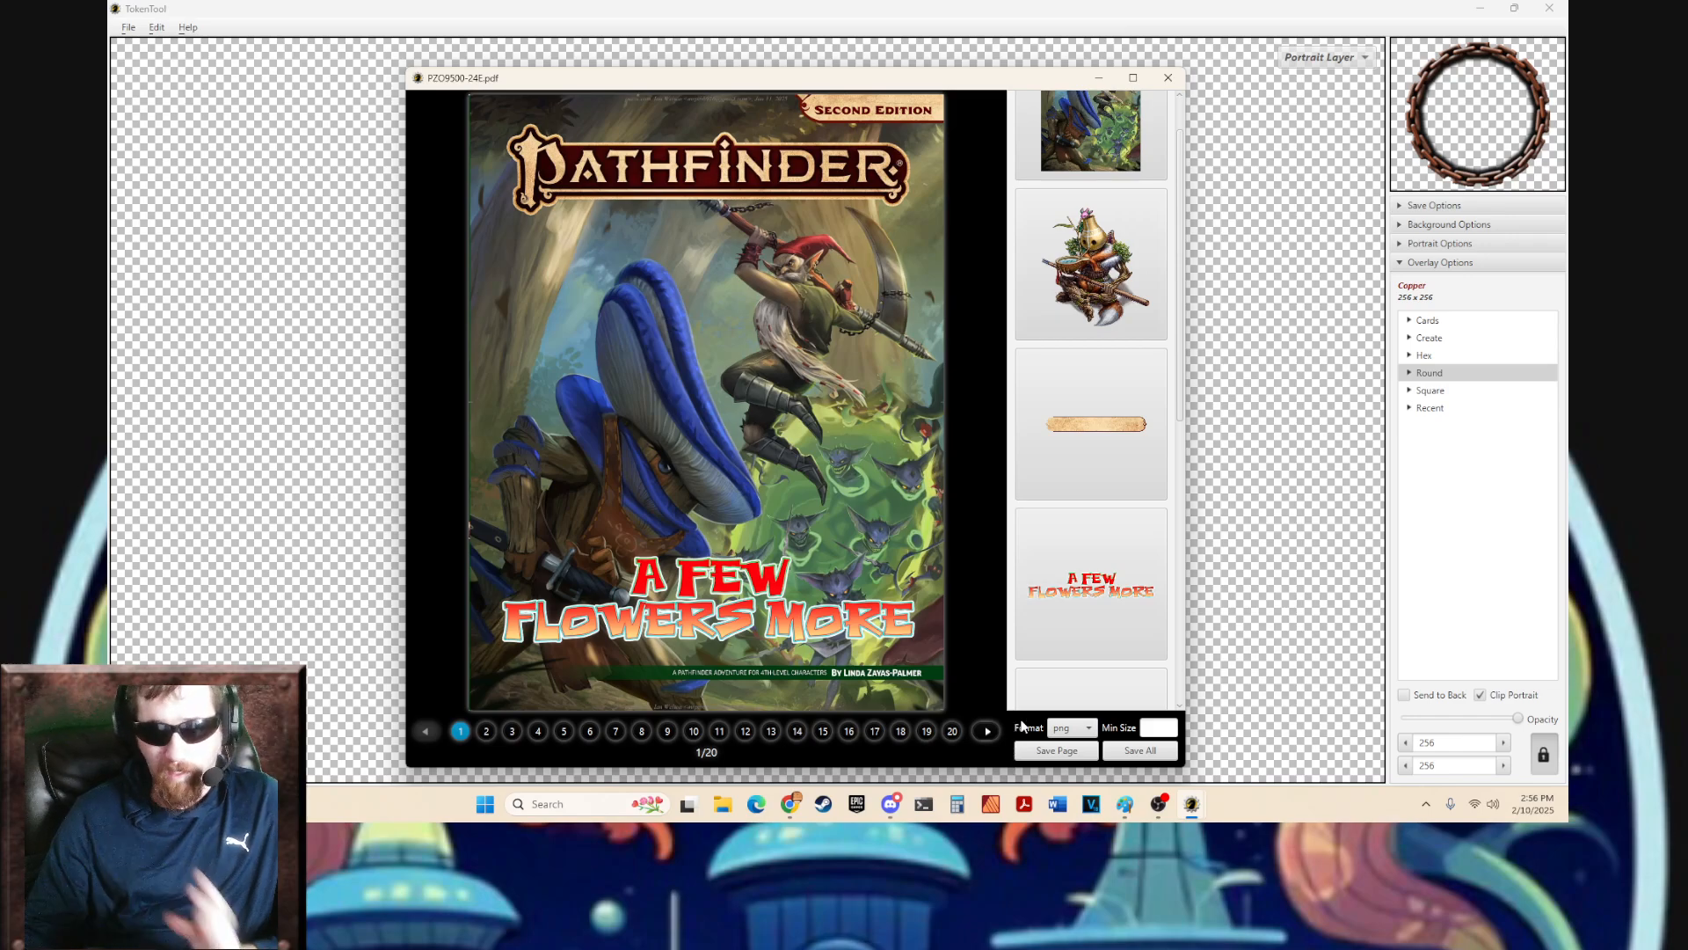
- Go to page 6 of the PDF, use its purple gremlin image as the portrait, and minimize the PDF window
click(986, 732)
click(986, 732)
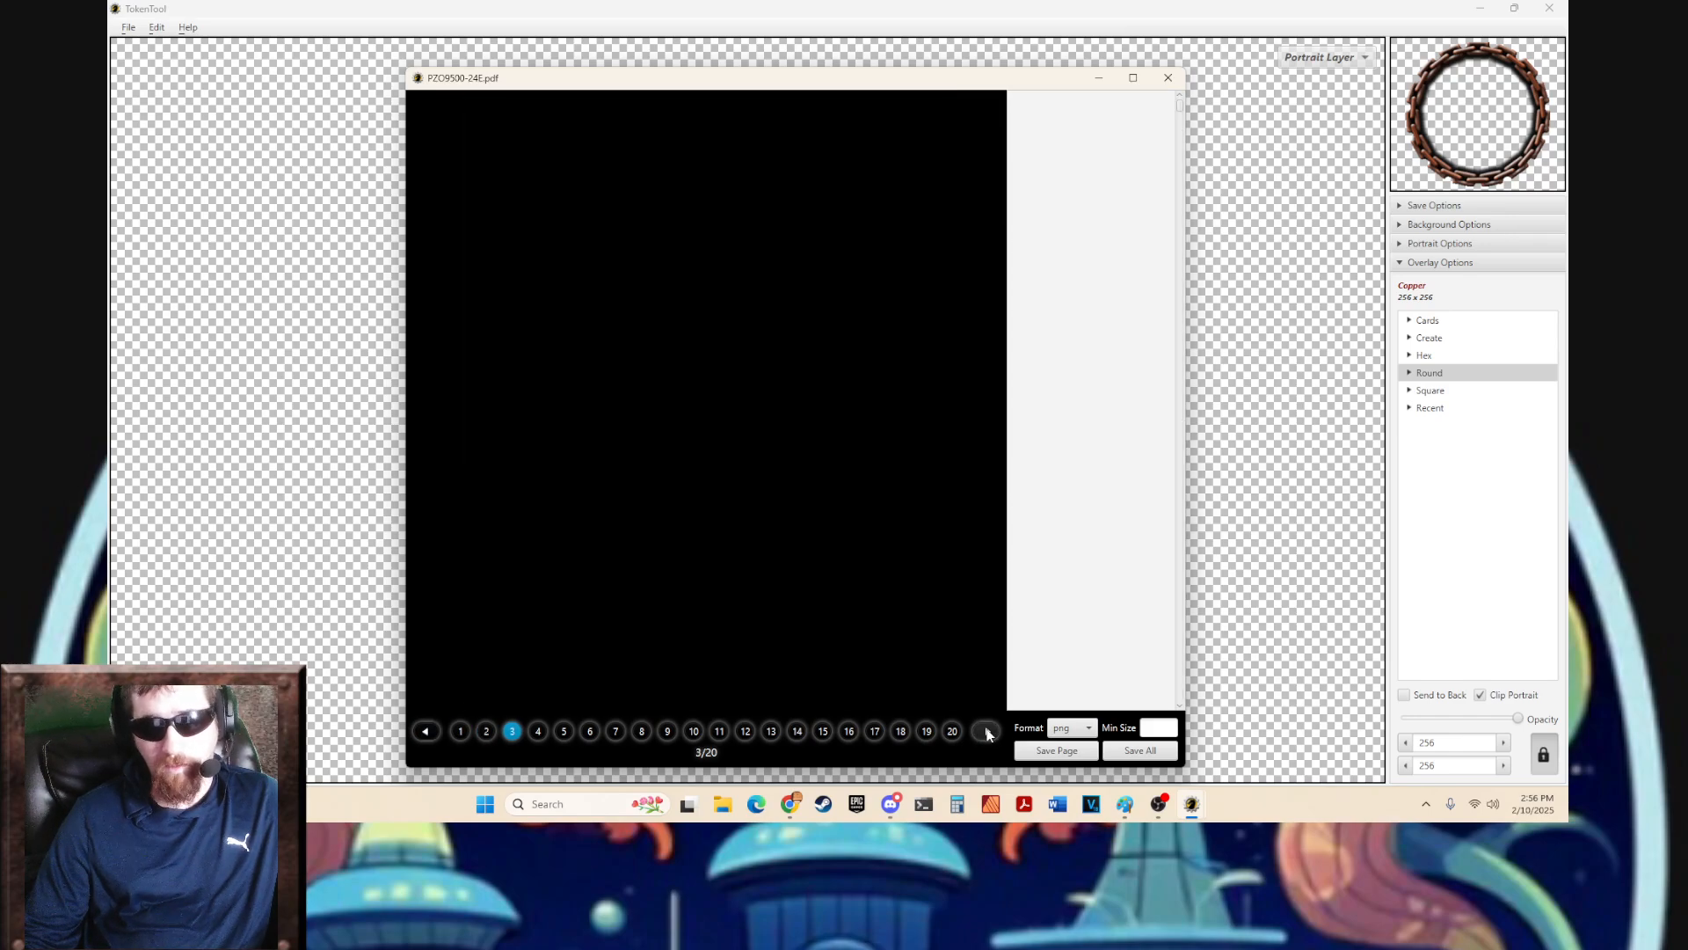
click(985, 732)
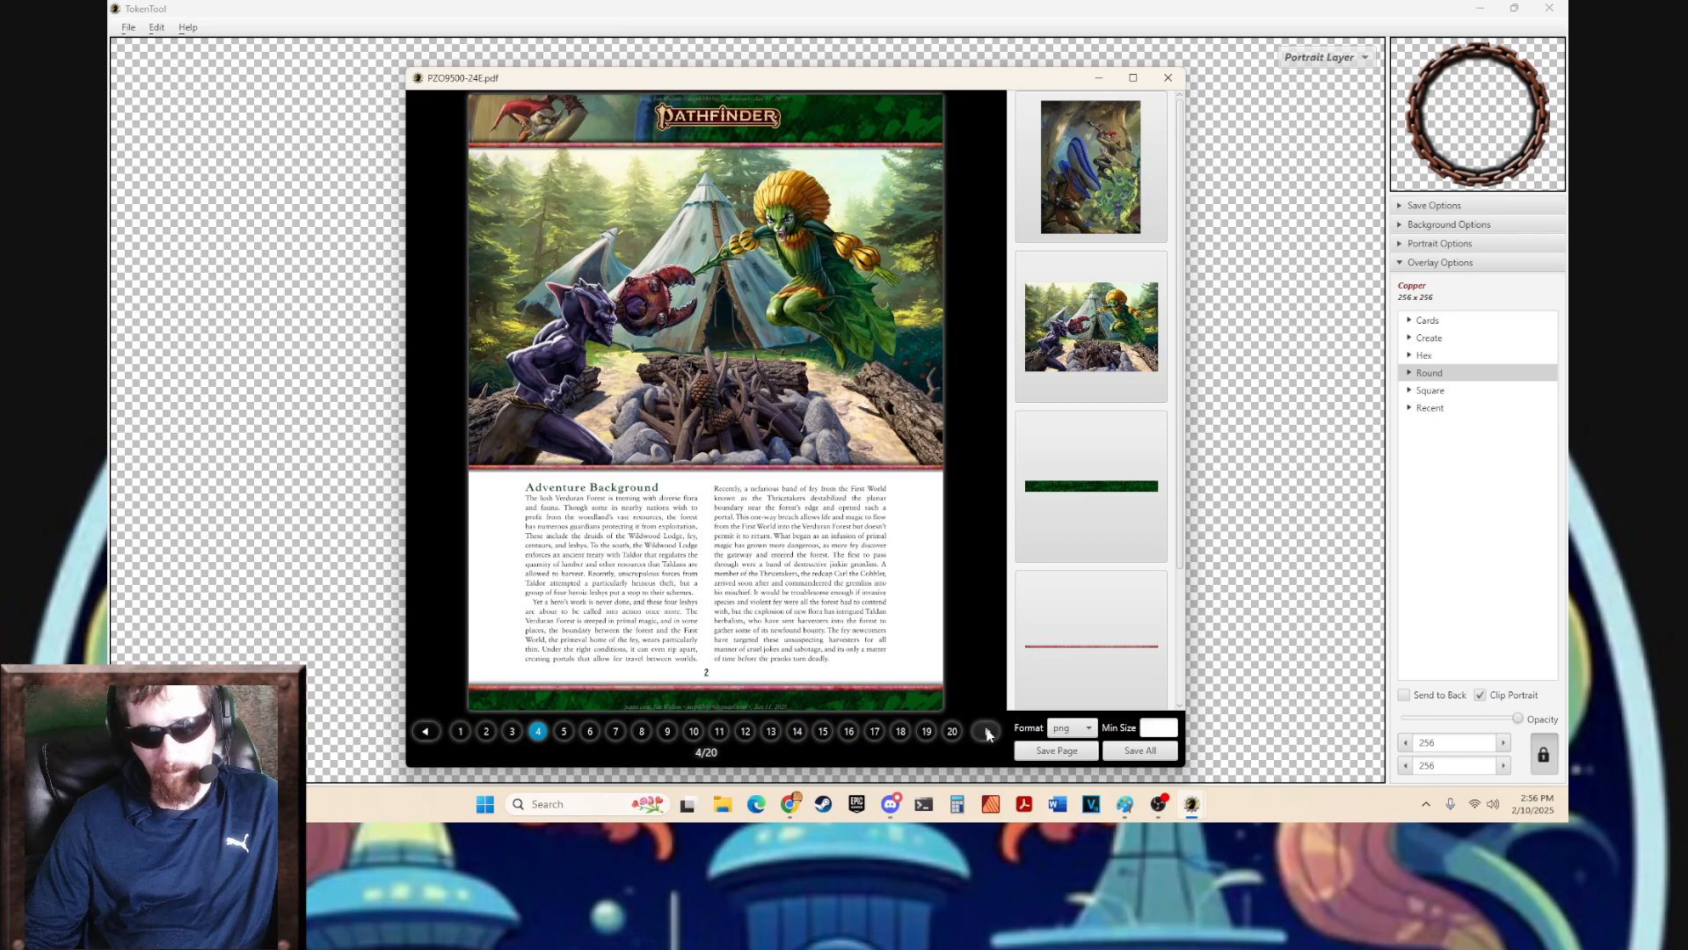
click(985, 732)
click(985, 732)
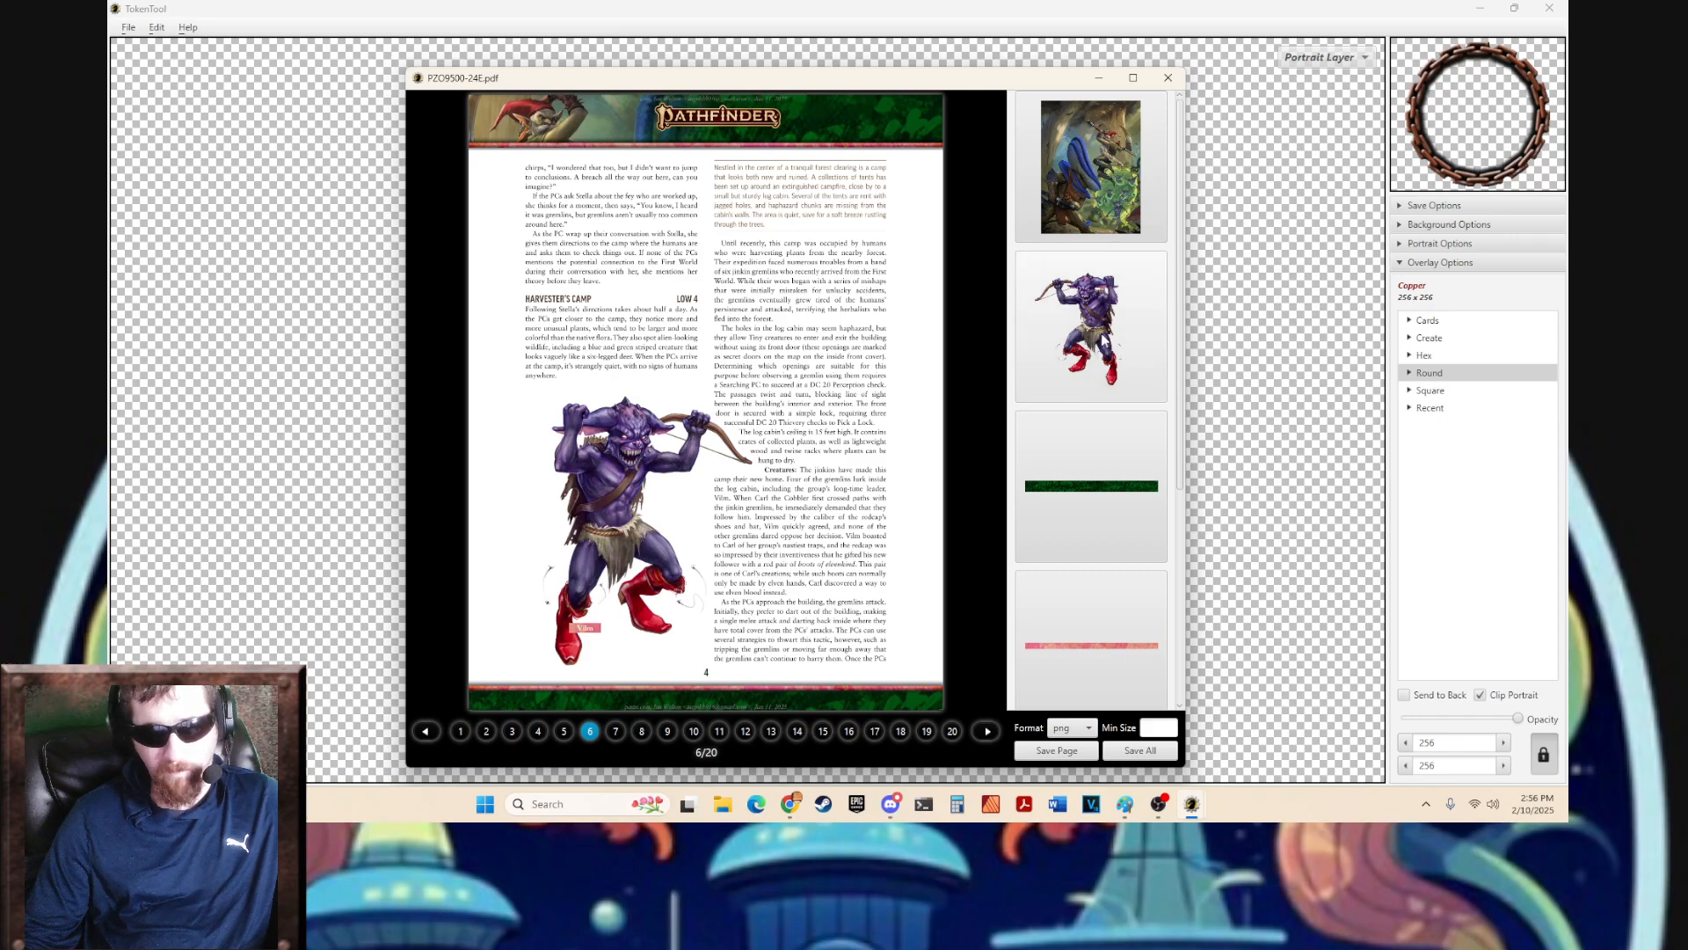
click(1103, 338)
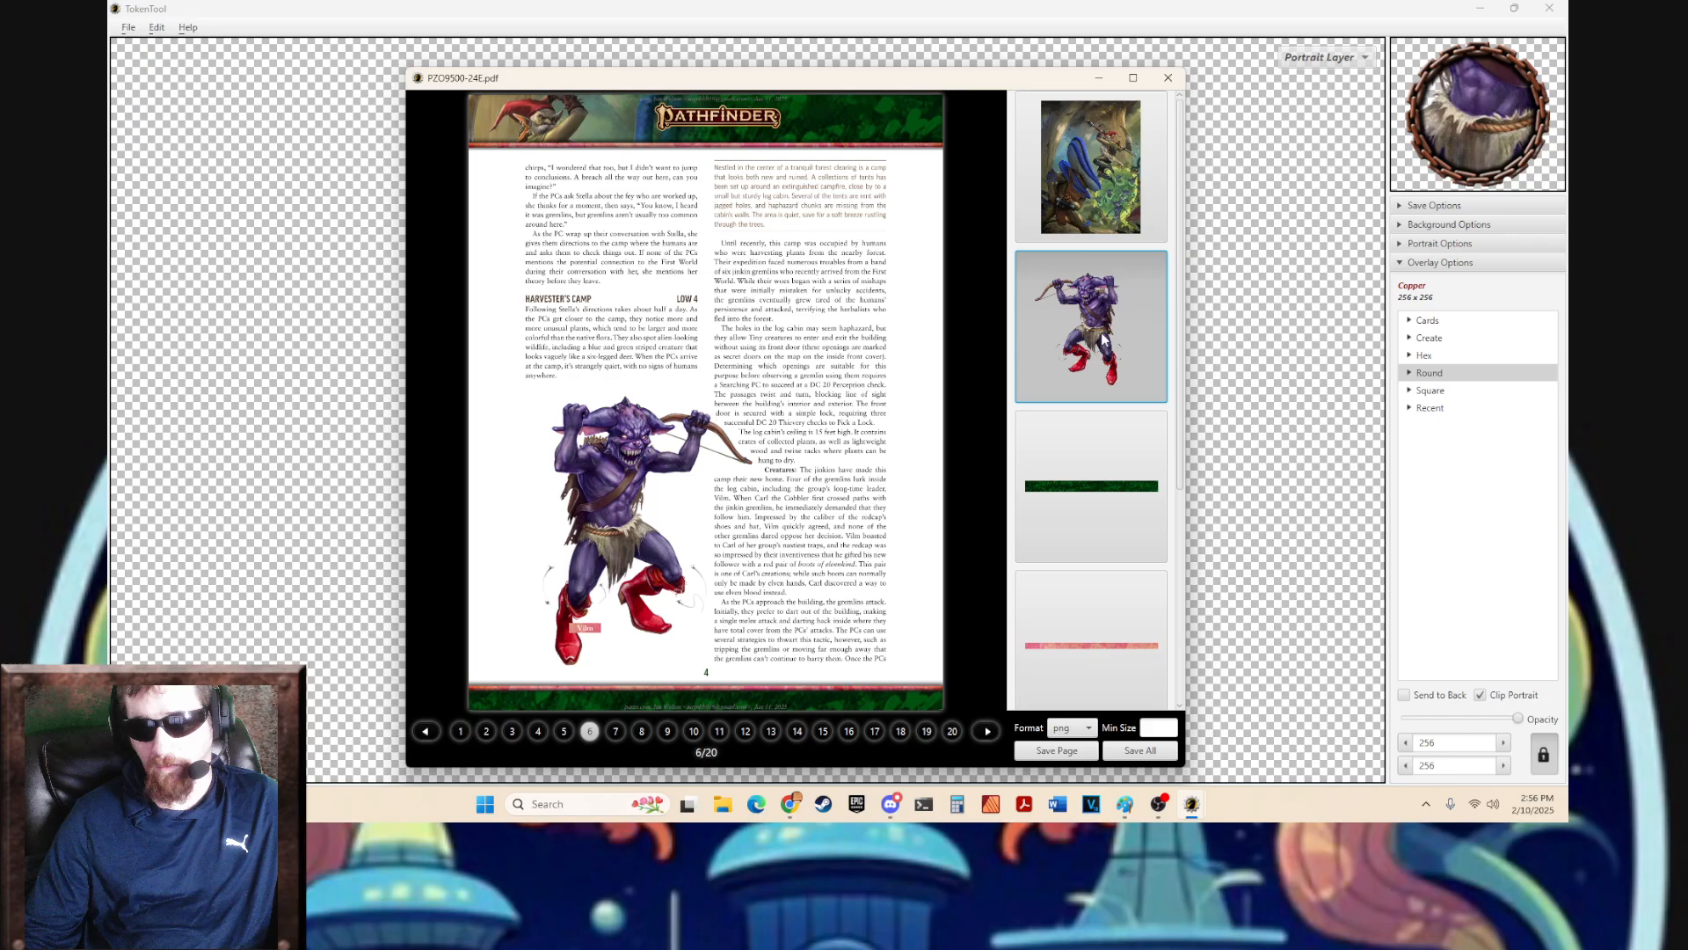
click(1104, 80)
- Shrink and reposition the gremlin portrait so the whole figure fits inside the copper chain ring
drag(790, 235, 851, 288)
scroll(858, 419, up, 5)
scroll(869, 462, up, 3)
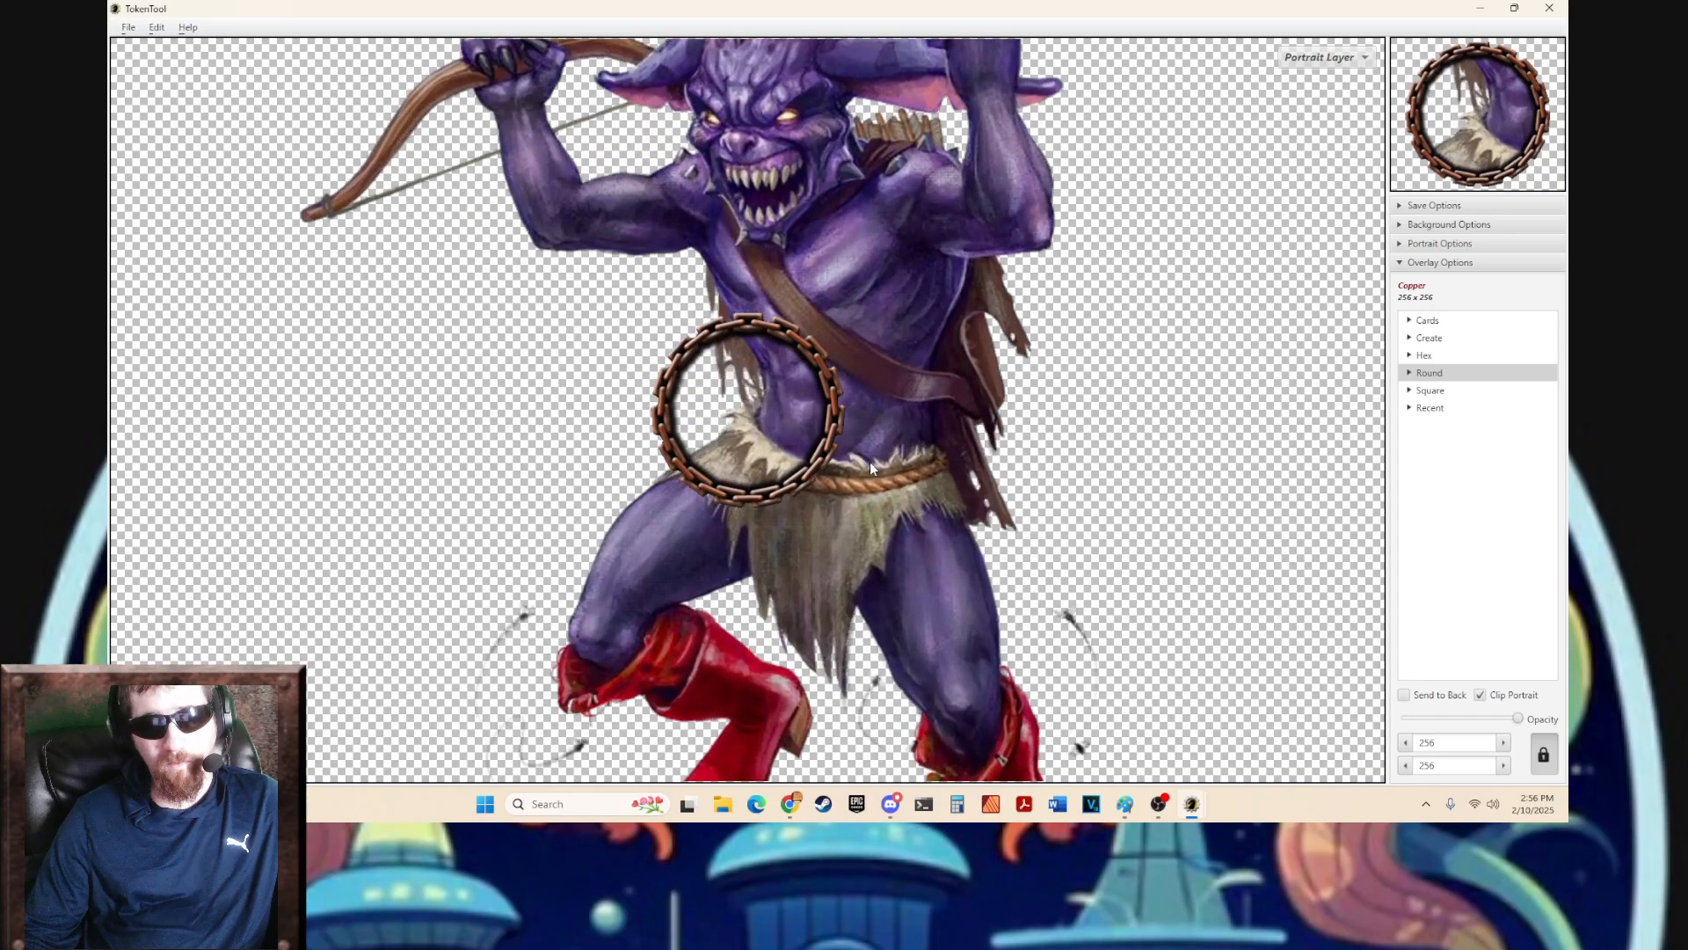
scroll(869, 463, down, 5)
scroll(872, 461, down, 20)
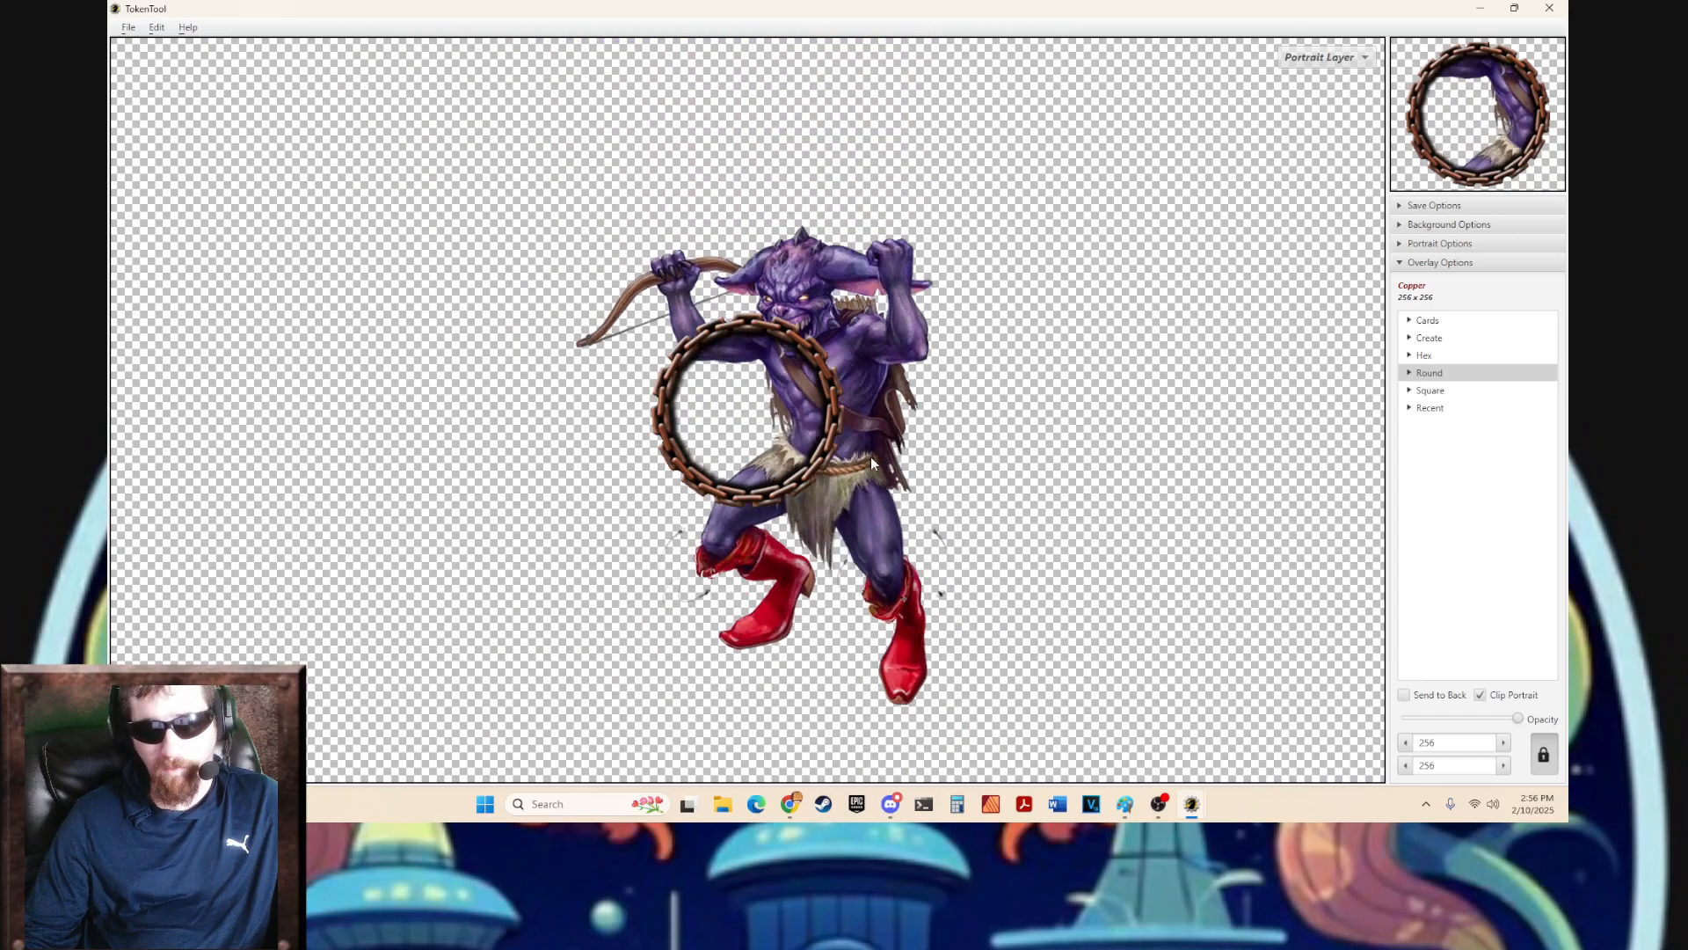
drag(852, 429, 799, 352)
scroll(805, 386, down, 6)
drag(811, 412, 794, 431)
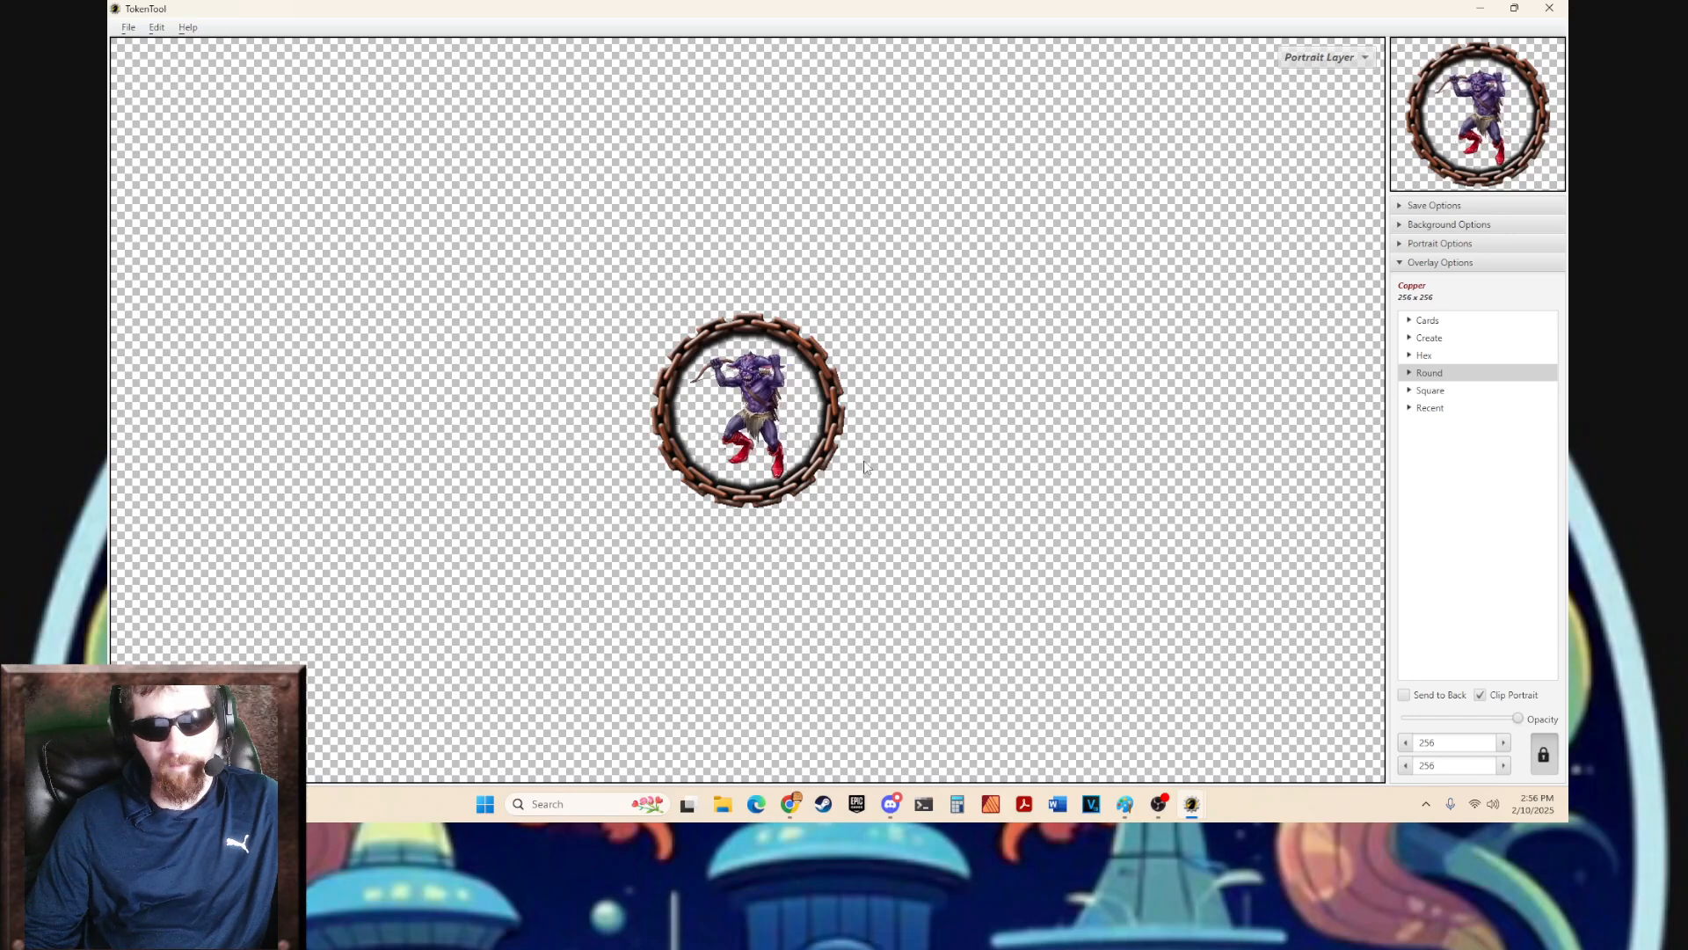
- Enlarge the gremlin portrait and reposition it so its head and chest fill the chain ring
scroll(831, 482, up, 8)
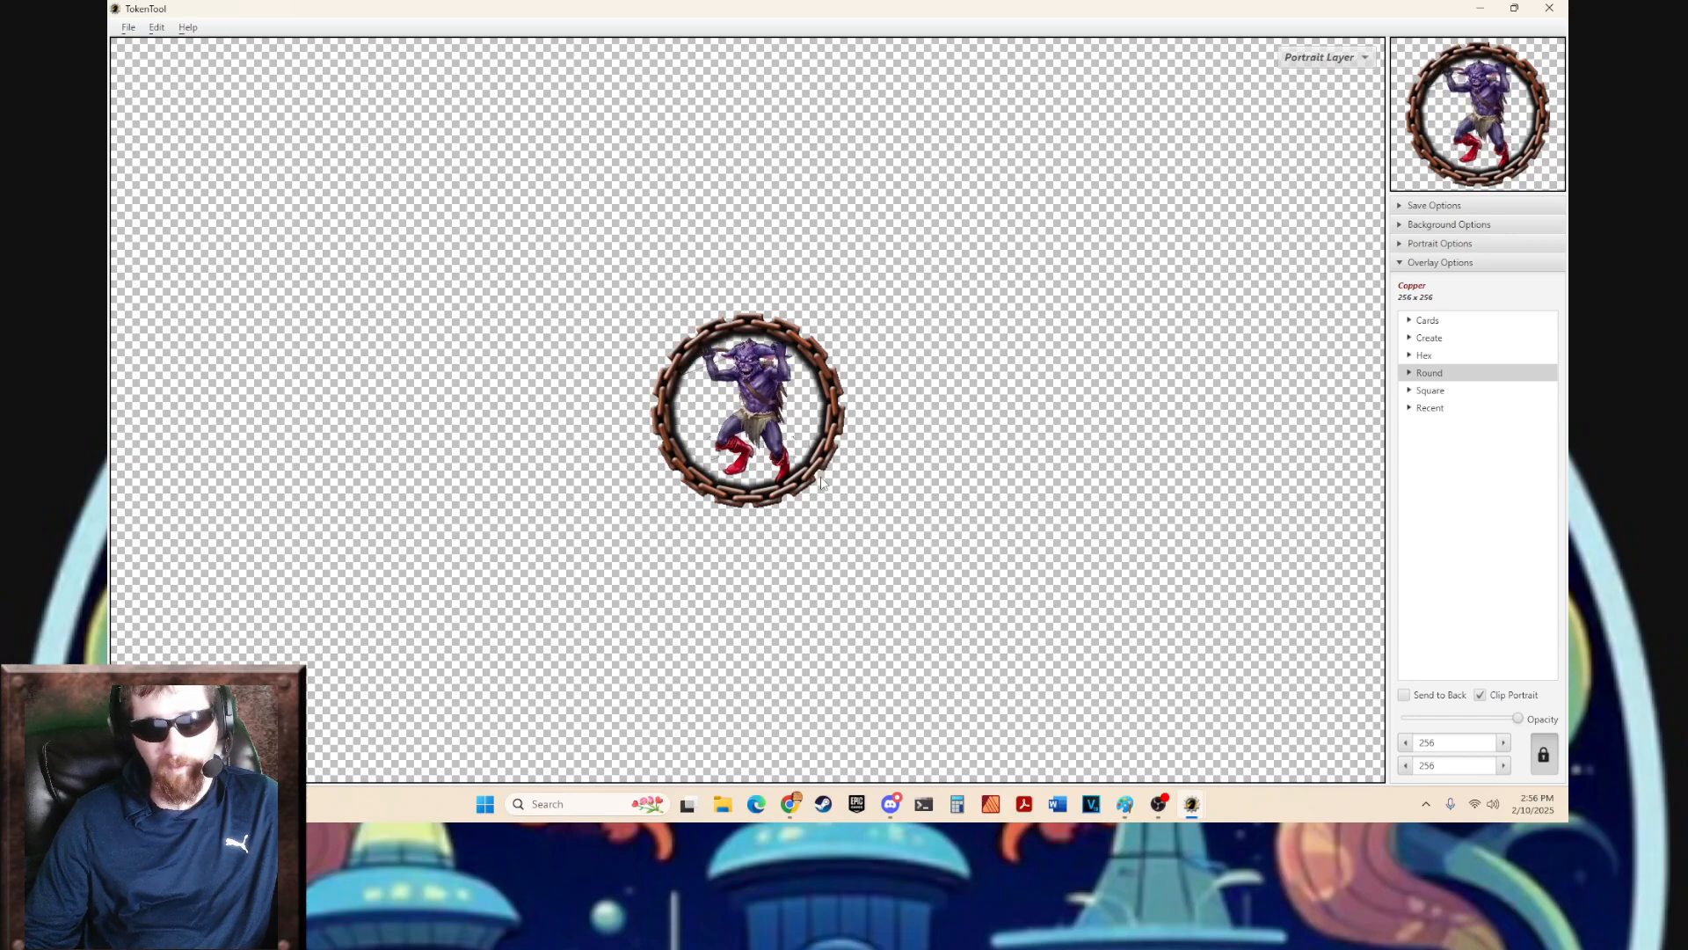
scroll(837, 555, up, 8)
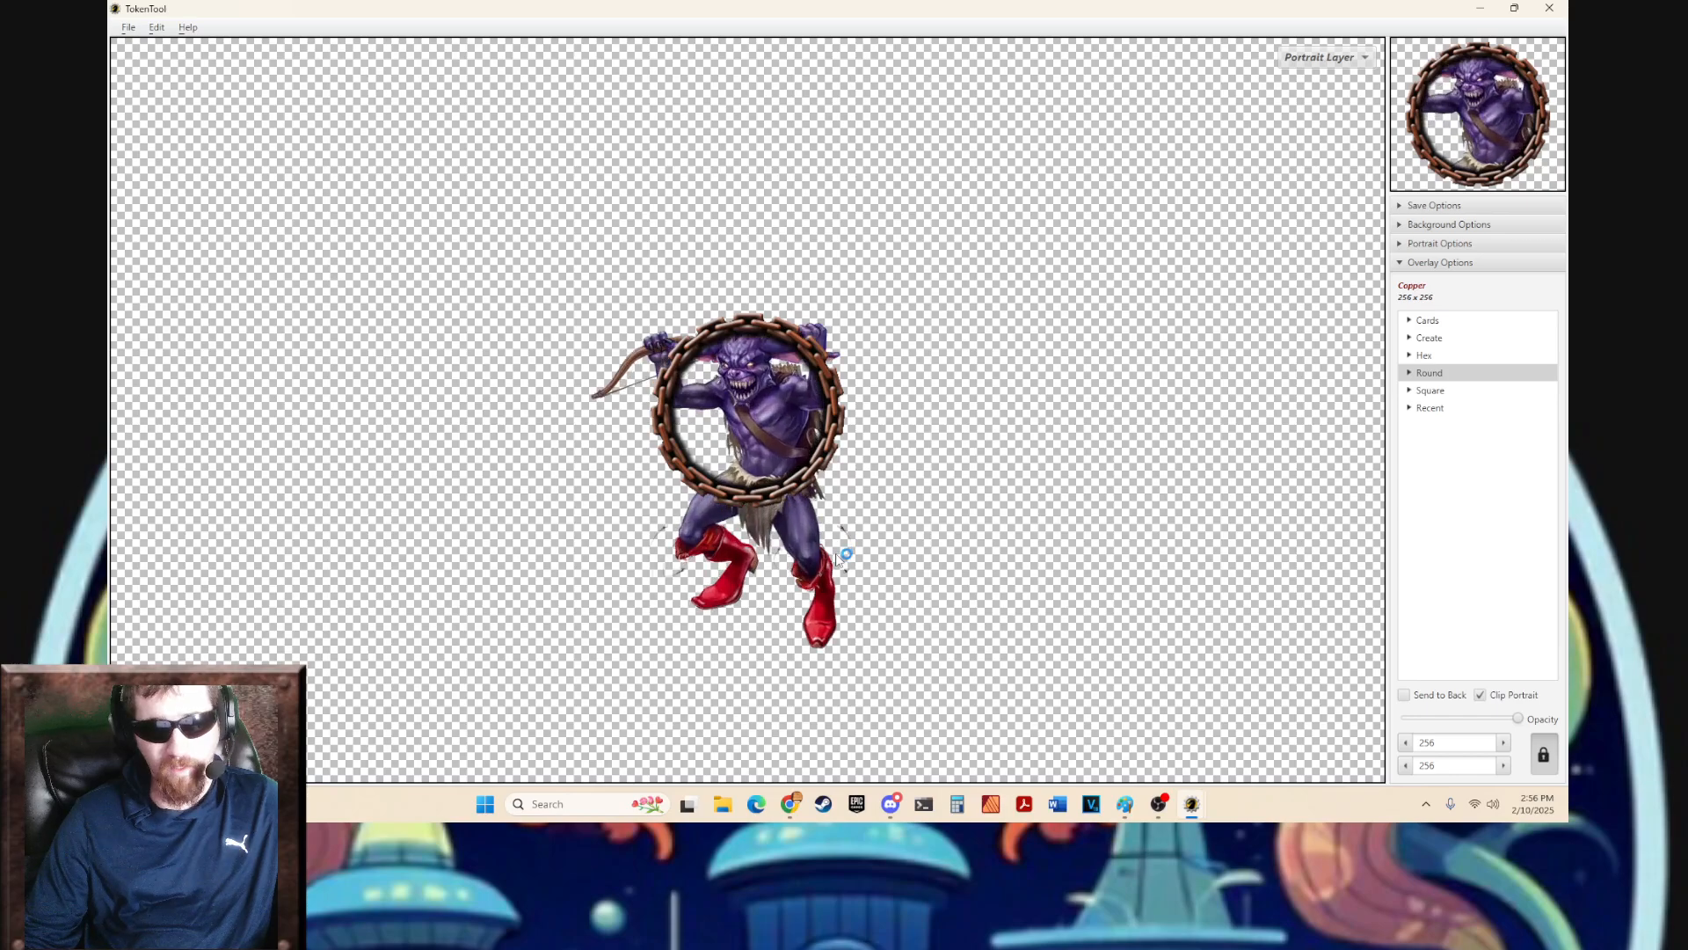
scroll(840, 607, up, 5)
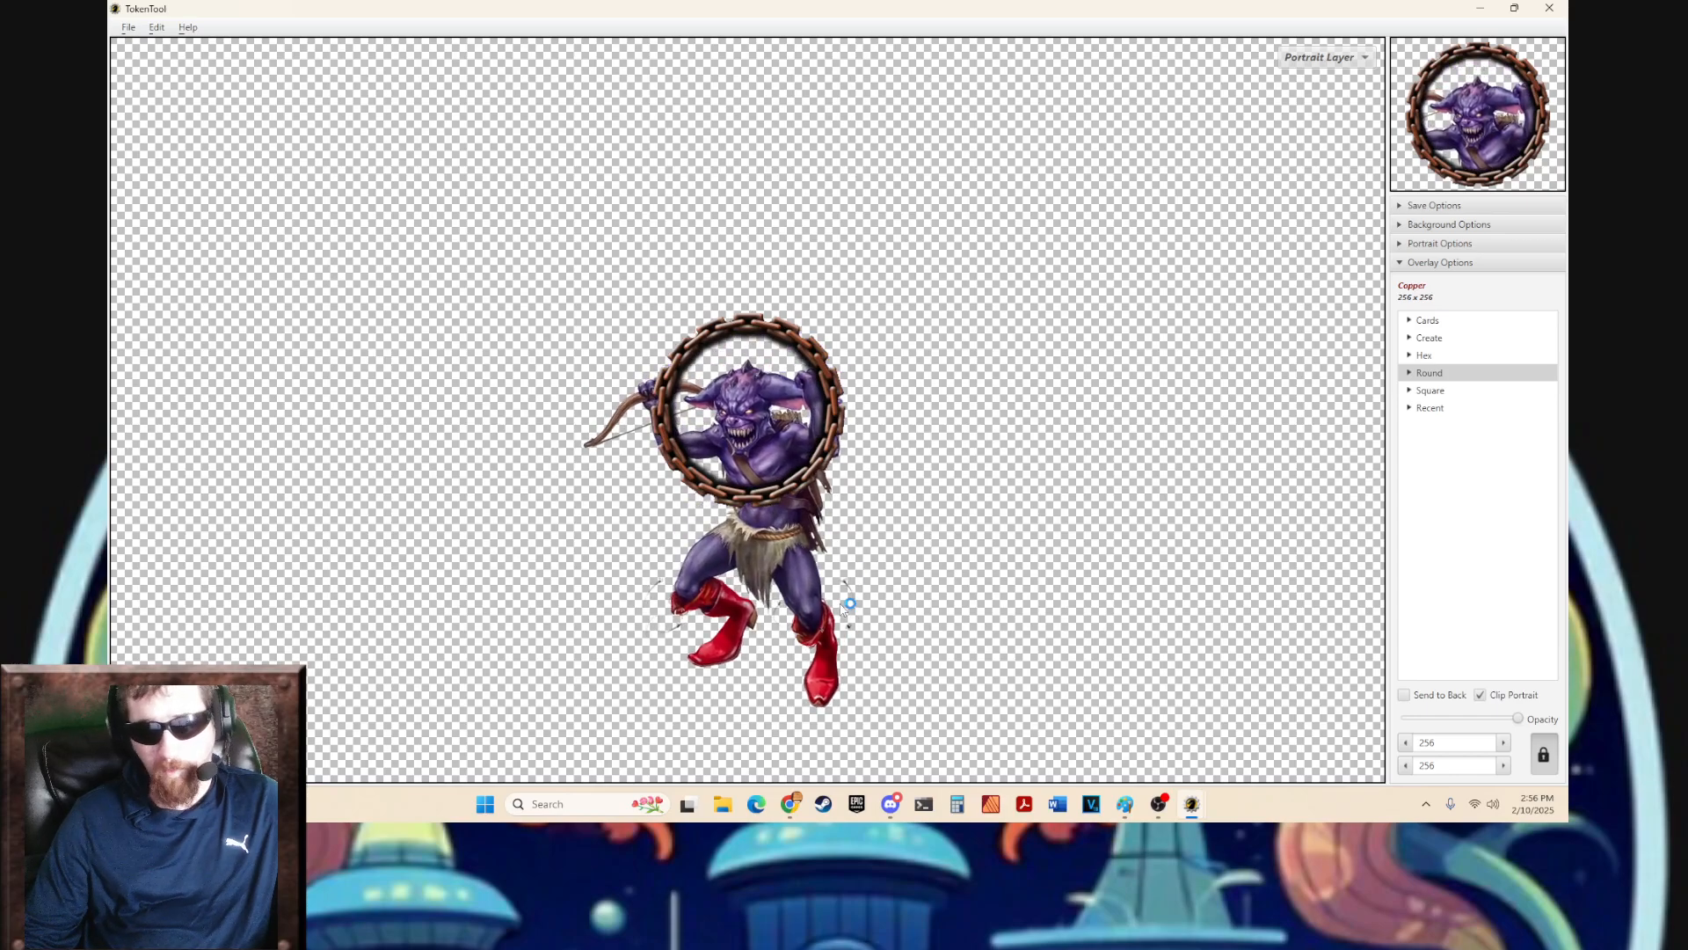
scroll(842, 595, down, 2)
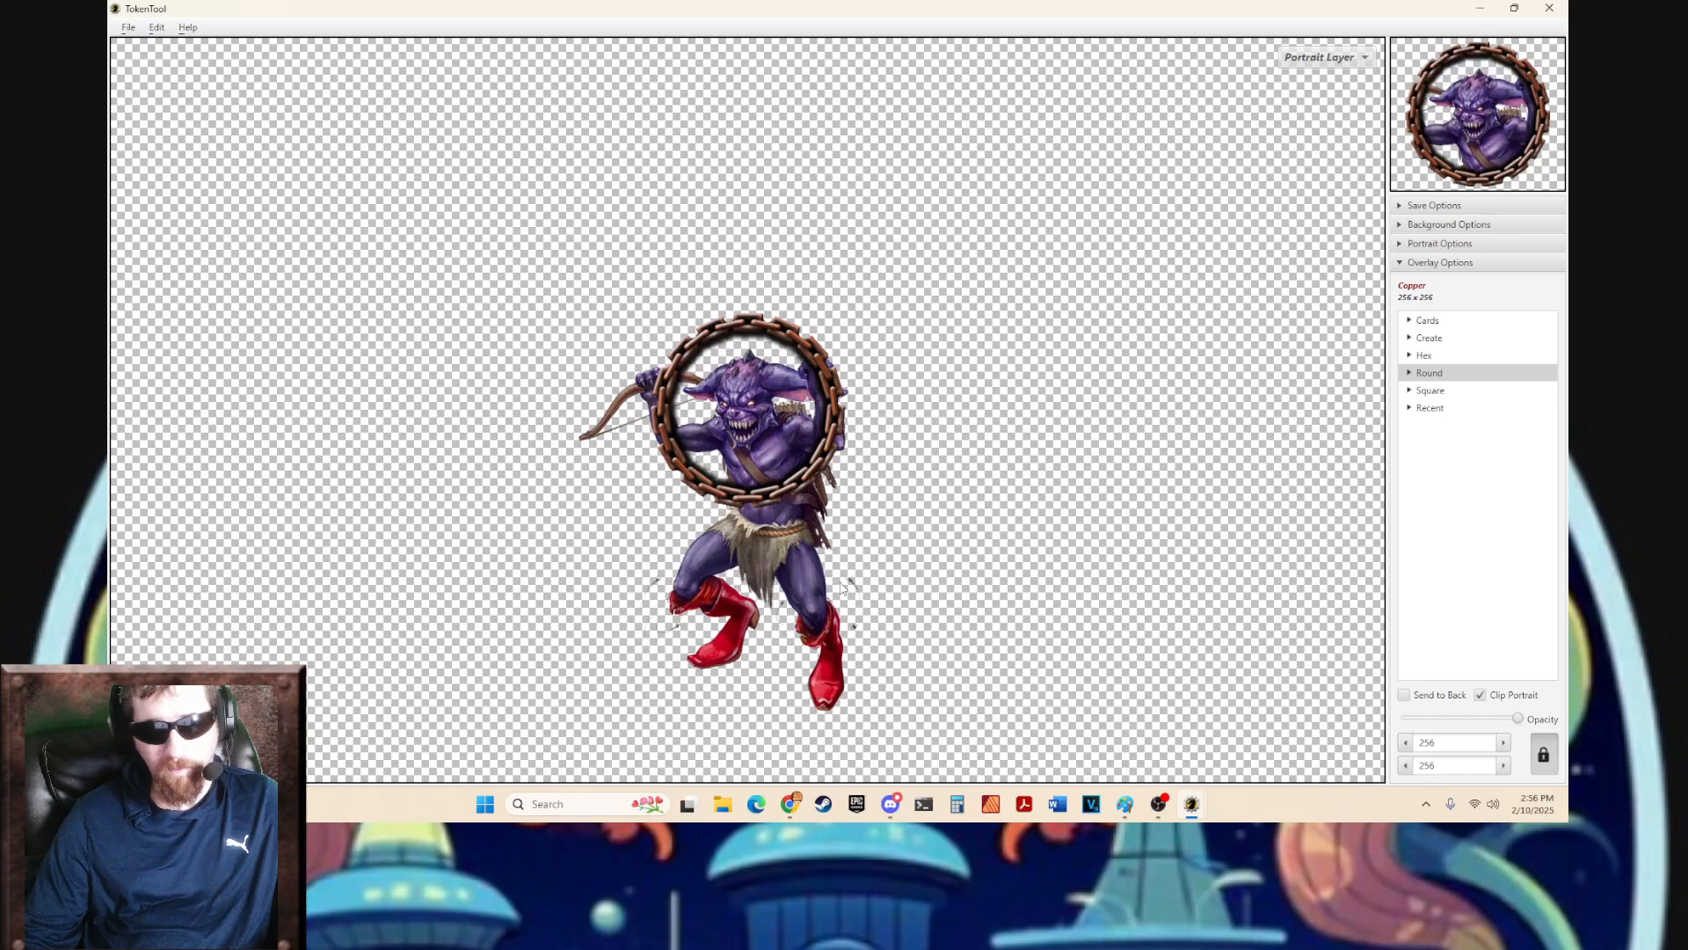
drag(779, 557, 778, 525)
- Try tilting the gremlin portrait both ways and leave it rotated slightly clockwise inside the ring
scroll(779, 520, down, 3)
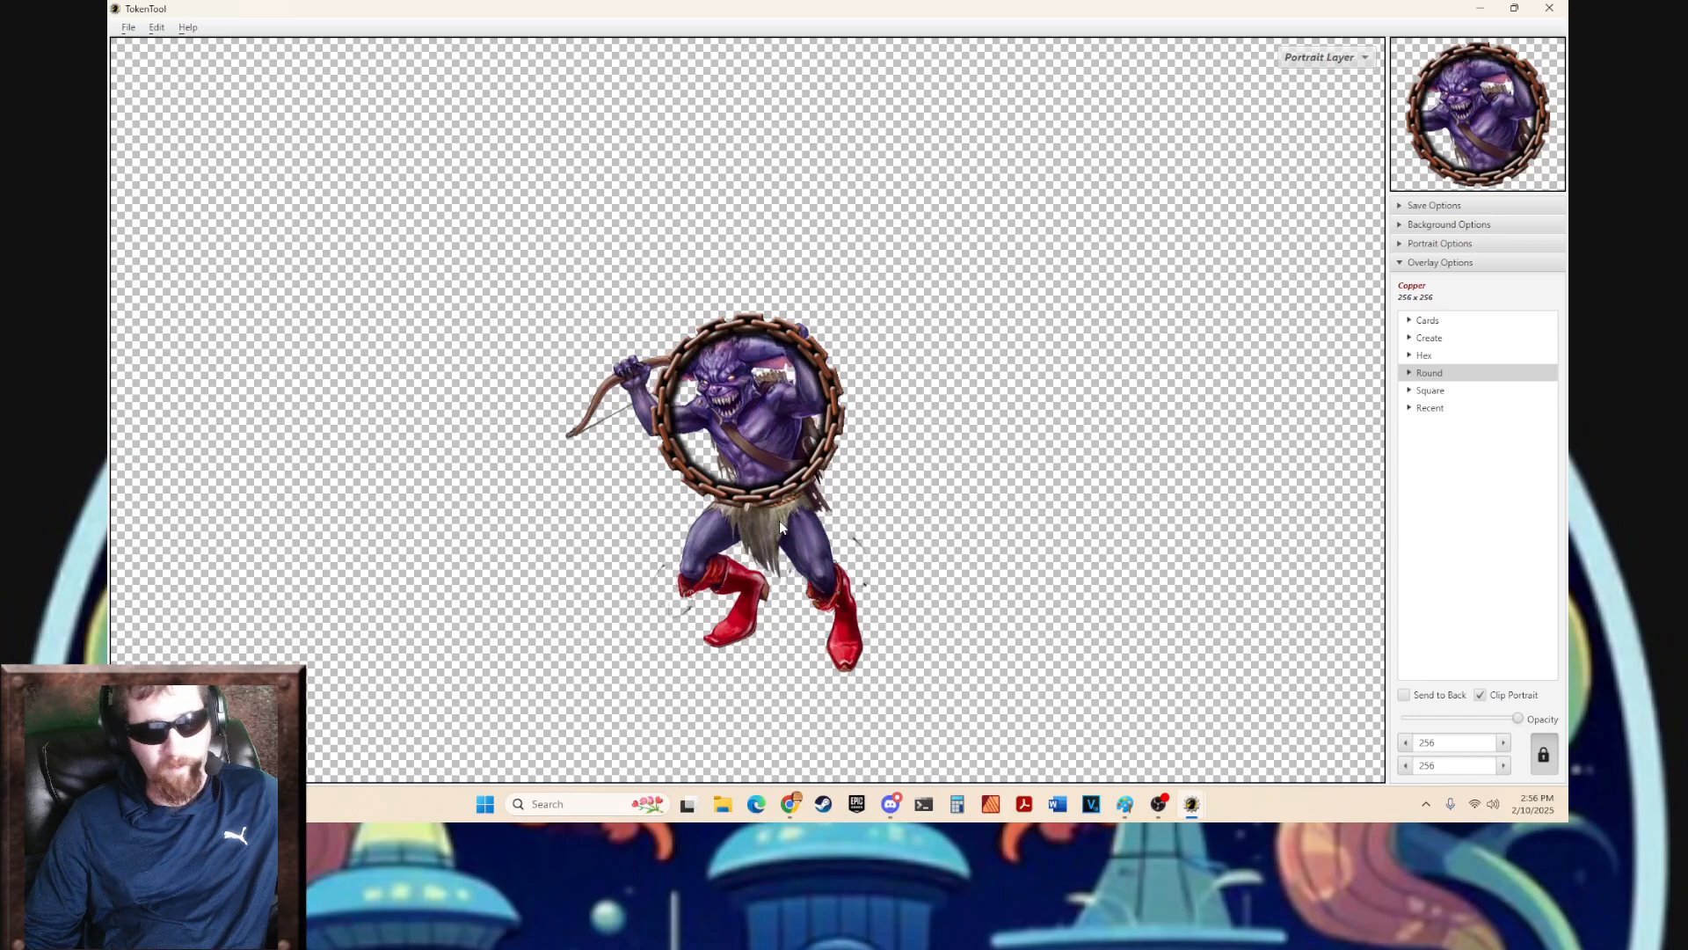
scroll(779, 521, up, 7)
scroll(784, 520, up, 2)
scroll(784, 520, down, 5)
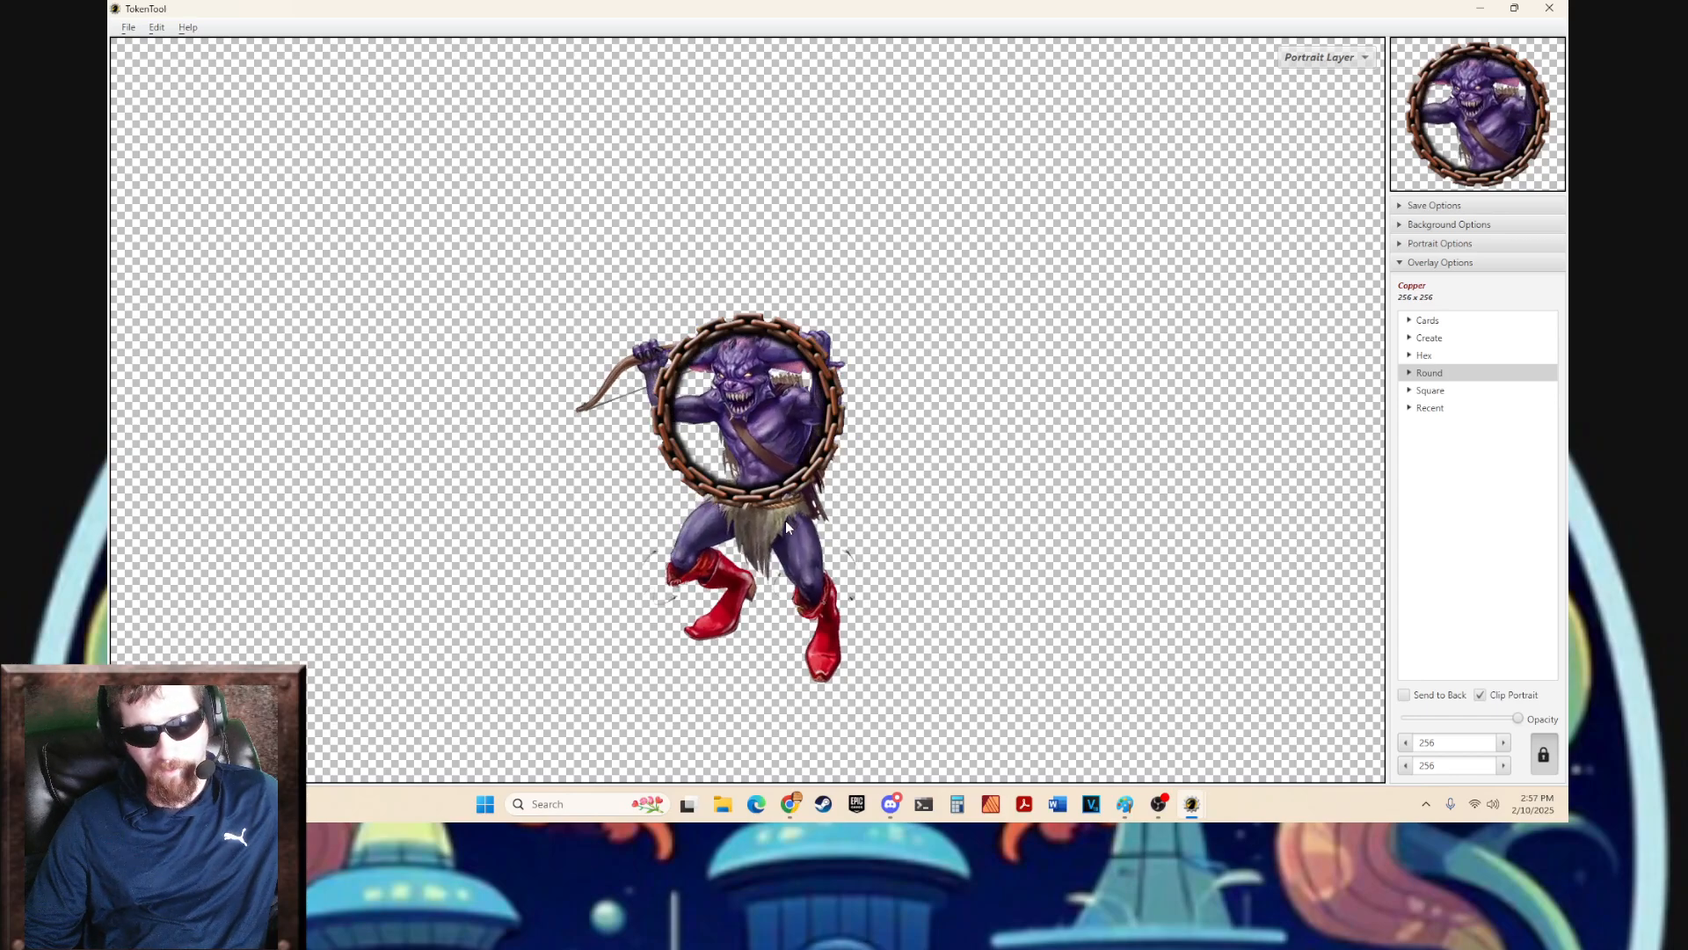
scroll(784, 520, up, 3)
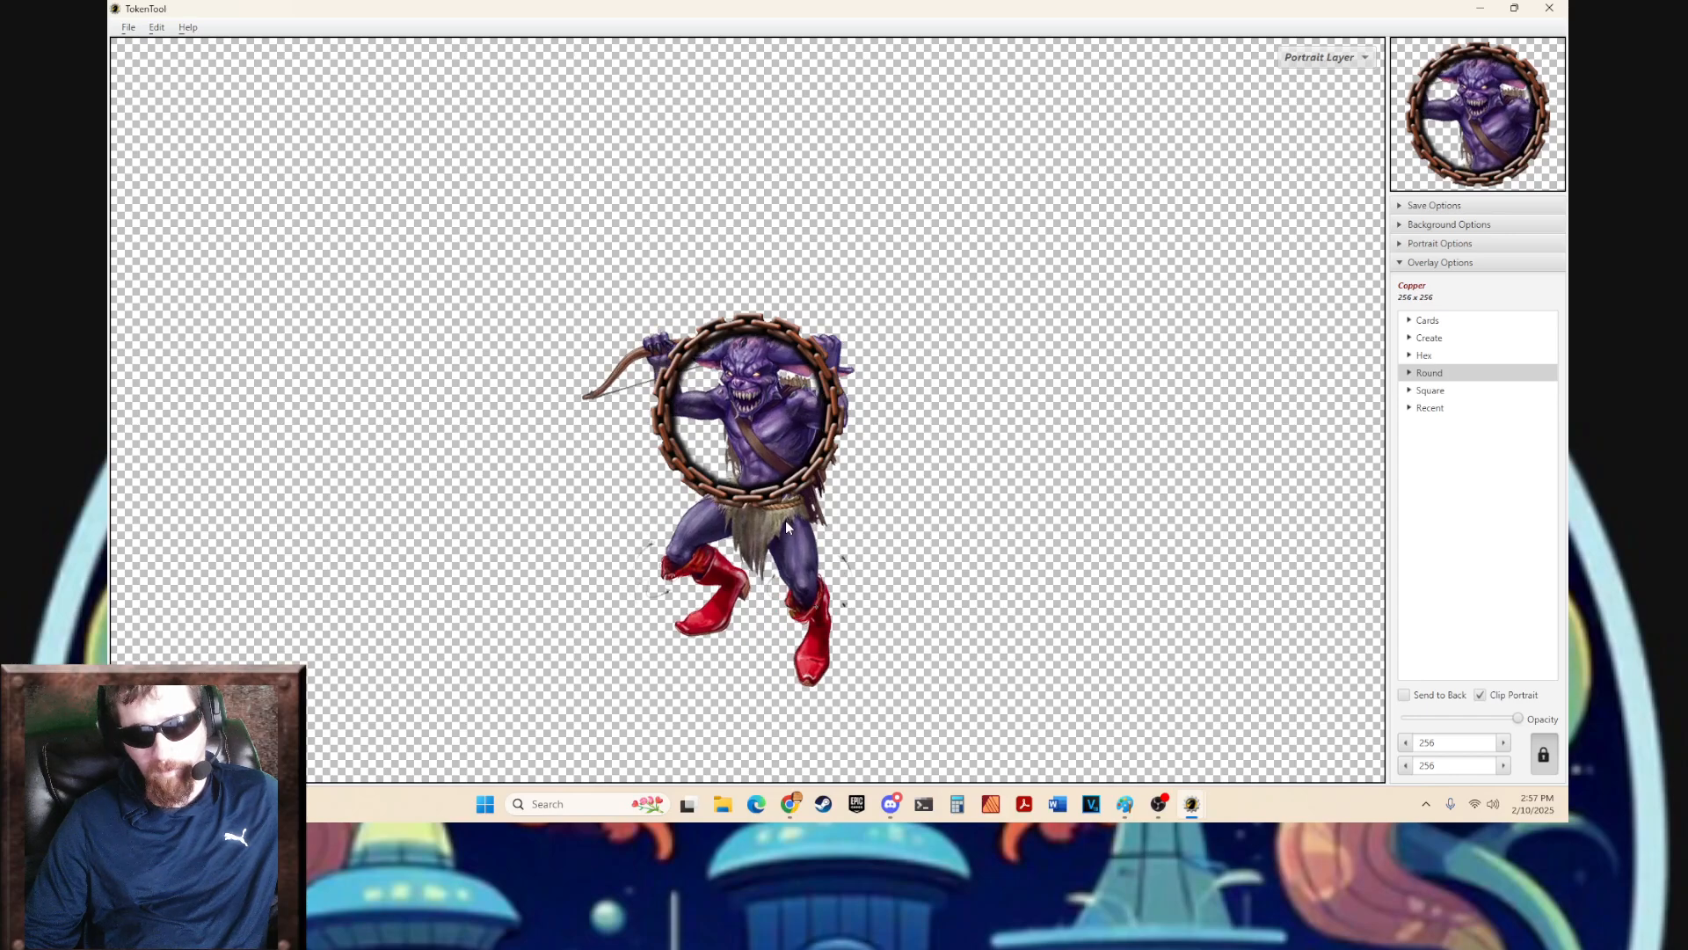
- Shrink the gremlin portrait until its raised arms and upper body fit inside the copper chain ring
scroll(786, 520, down, 4)
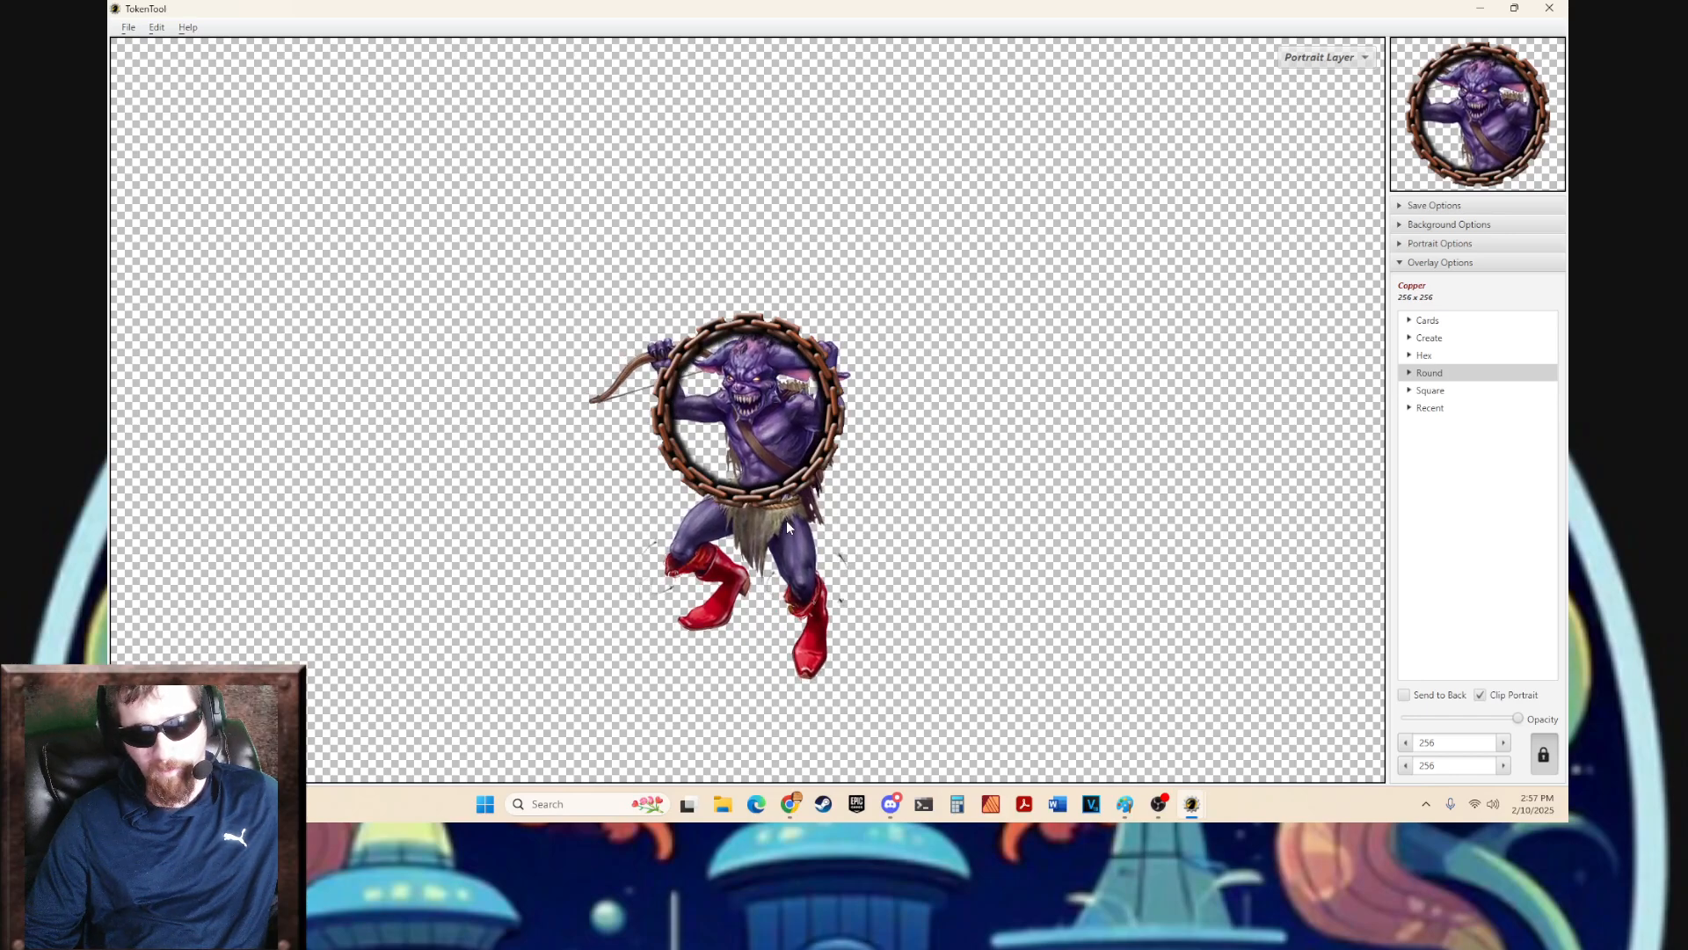
scroll(788, 521, down, 4)
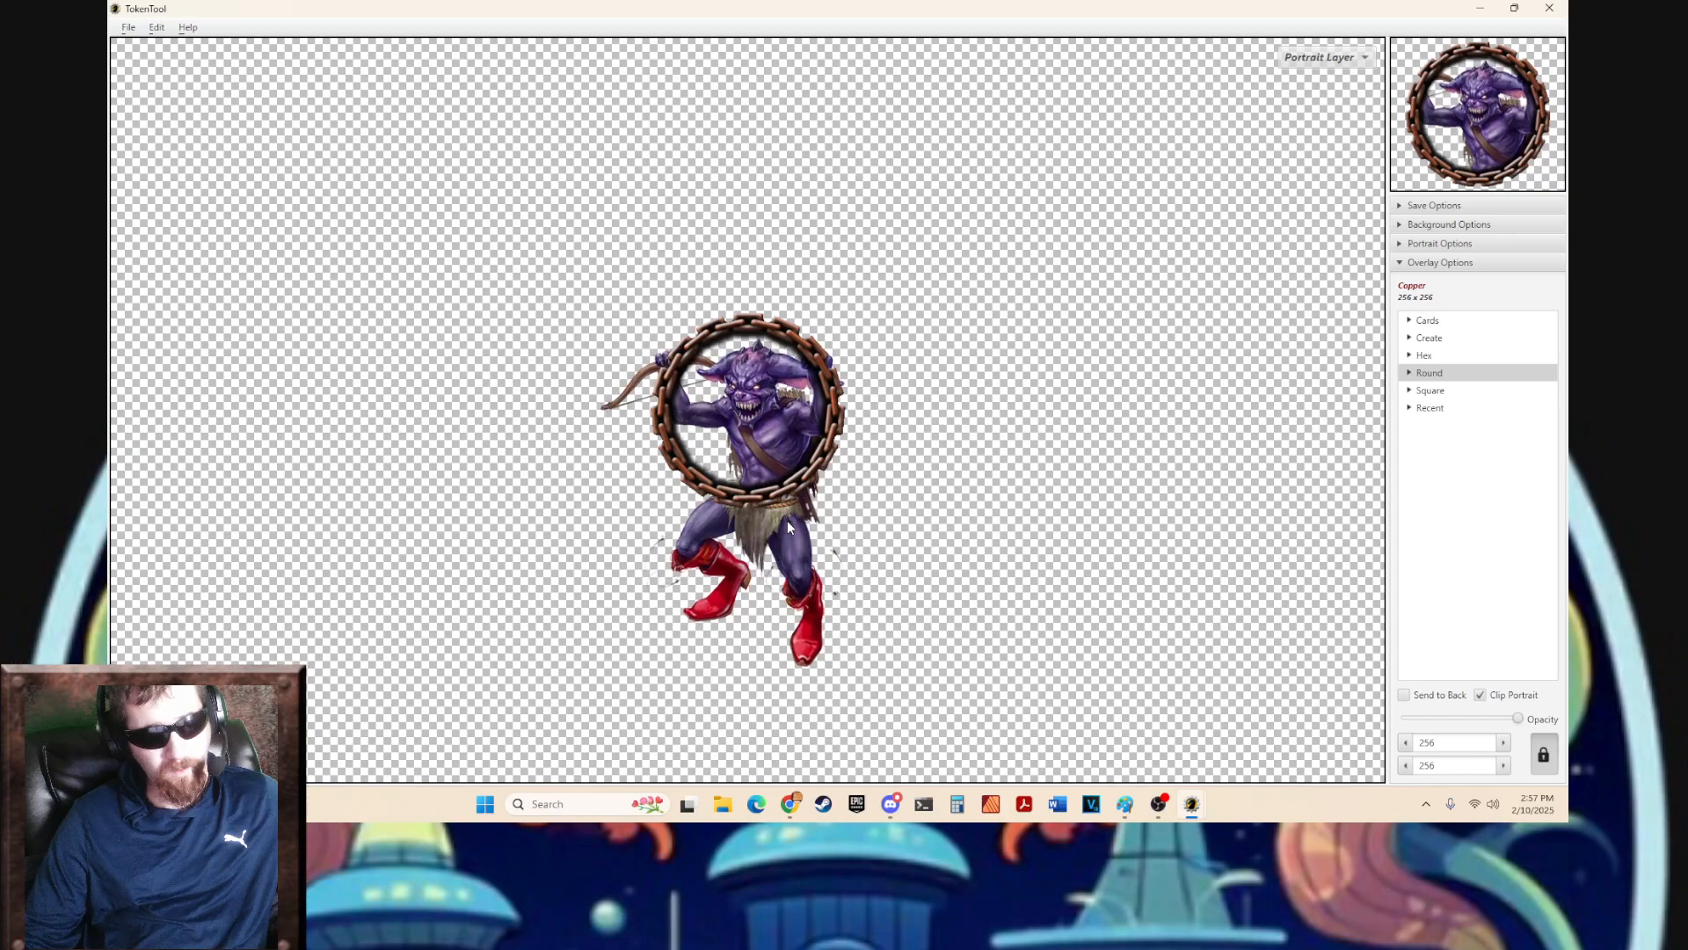
scroll(788, 525, up, 1)
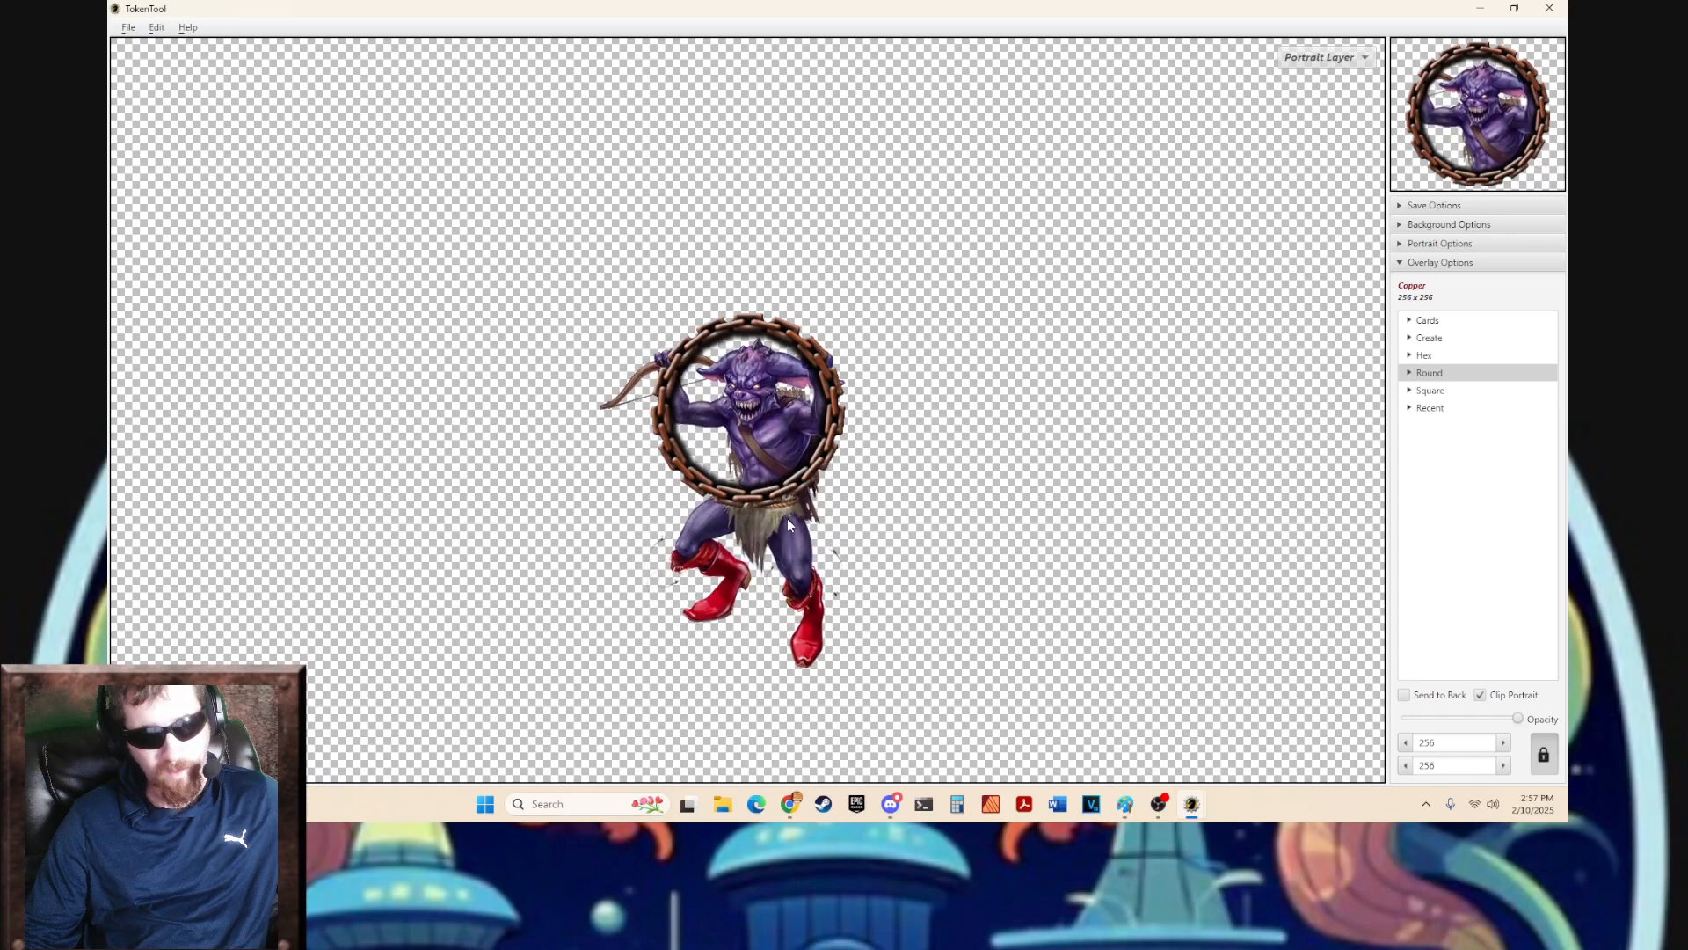
scroll(788, 518, down, 3)
scroll(788, 519, up, 3)
scroll(788, 519, down, 4)
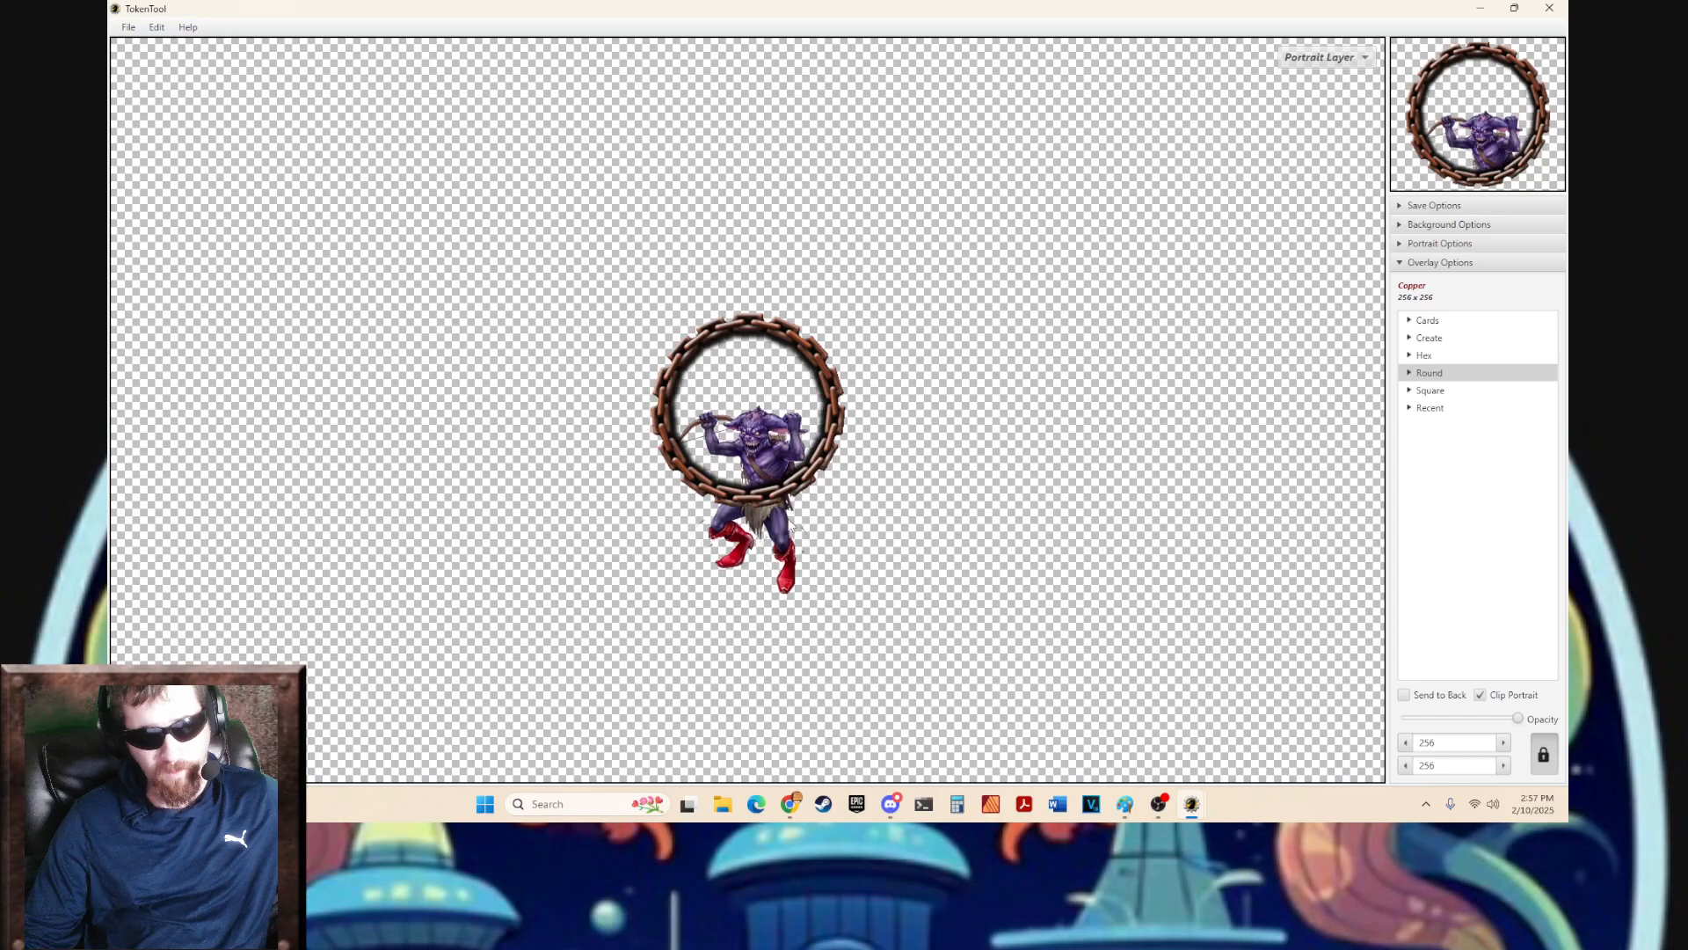
- Scale the gremlin portrait repeatedly larger and smaller, ending with its head, arms and chest filling the ring
key(alt)
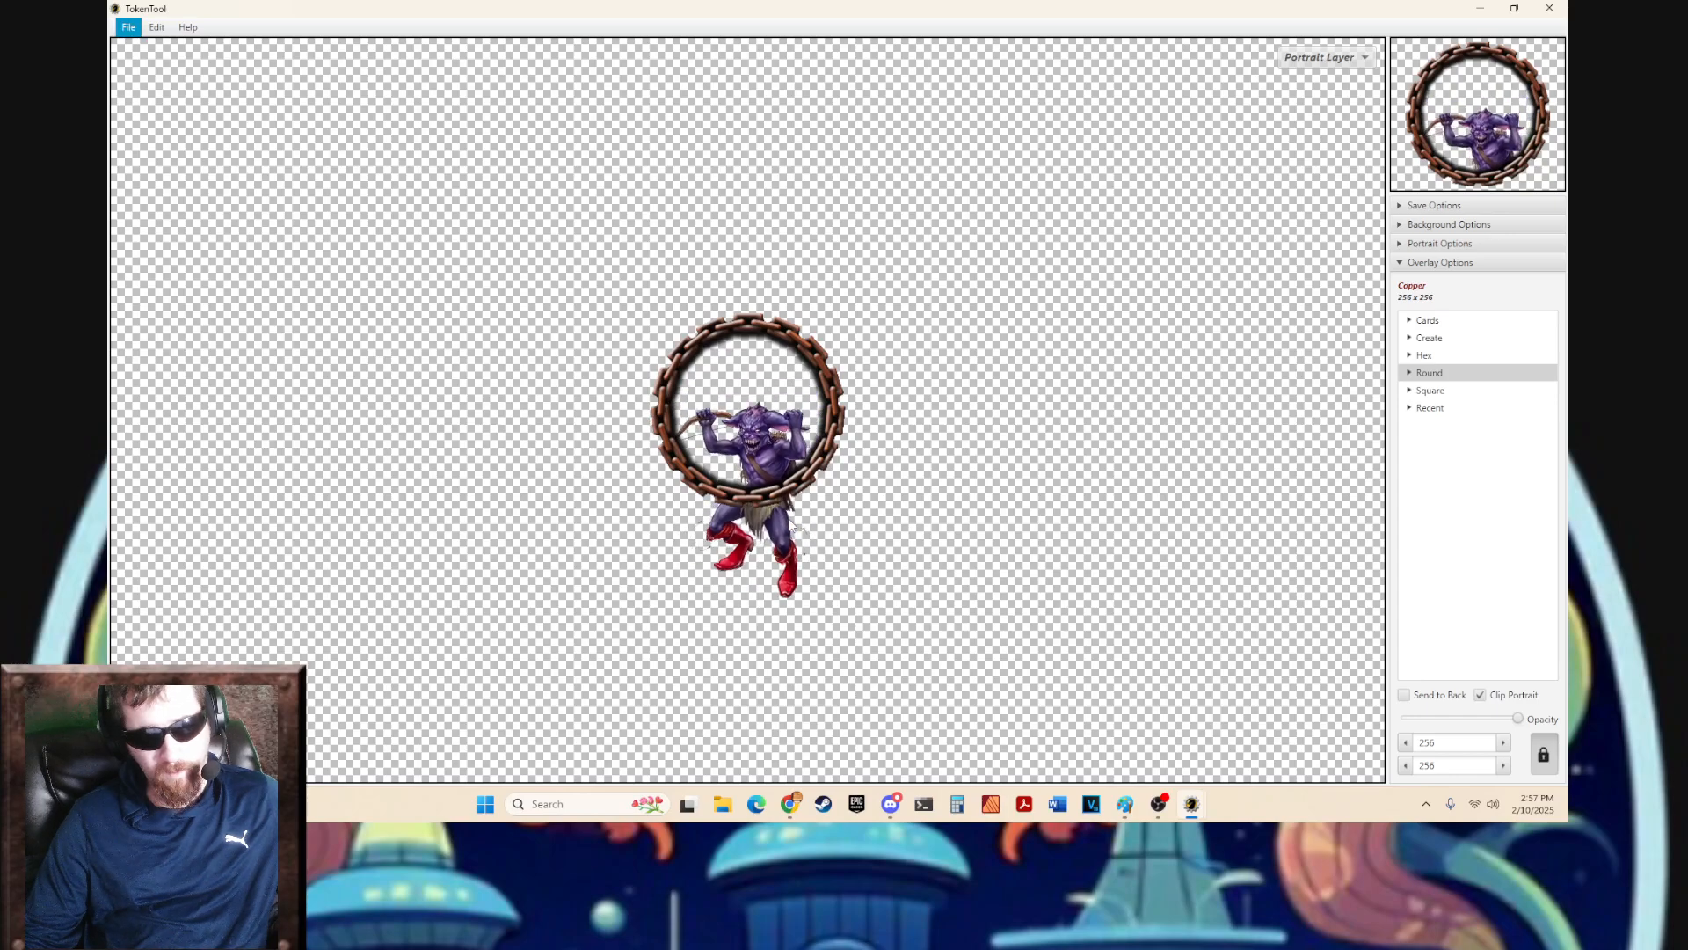
scroll(791, 525, up, 4)
scroll(798, 515, down, 3)
scroll(799, 518, down, 3)
scroll(799, 518, up, 4)
scroll(798, 518, down, 4)
scroll(799, 518, up, 4)
scroll(799, 518, down, 4)
scroll(798, 518, up, 3)
scroll(798, 518, down, 4)
scroll(798, 512, up, 4)
scroll(799, 512, up, 1)
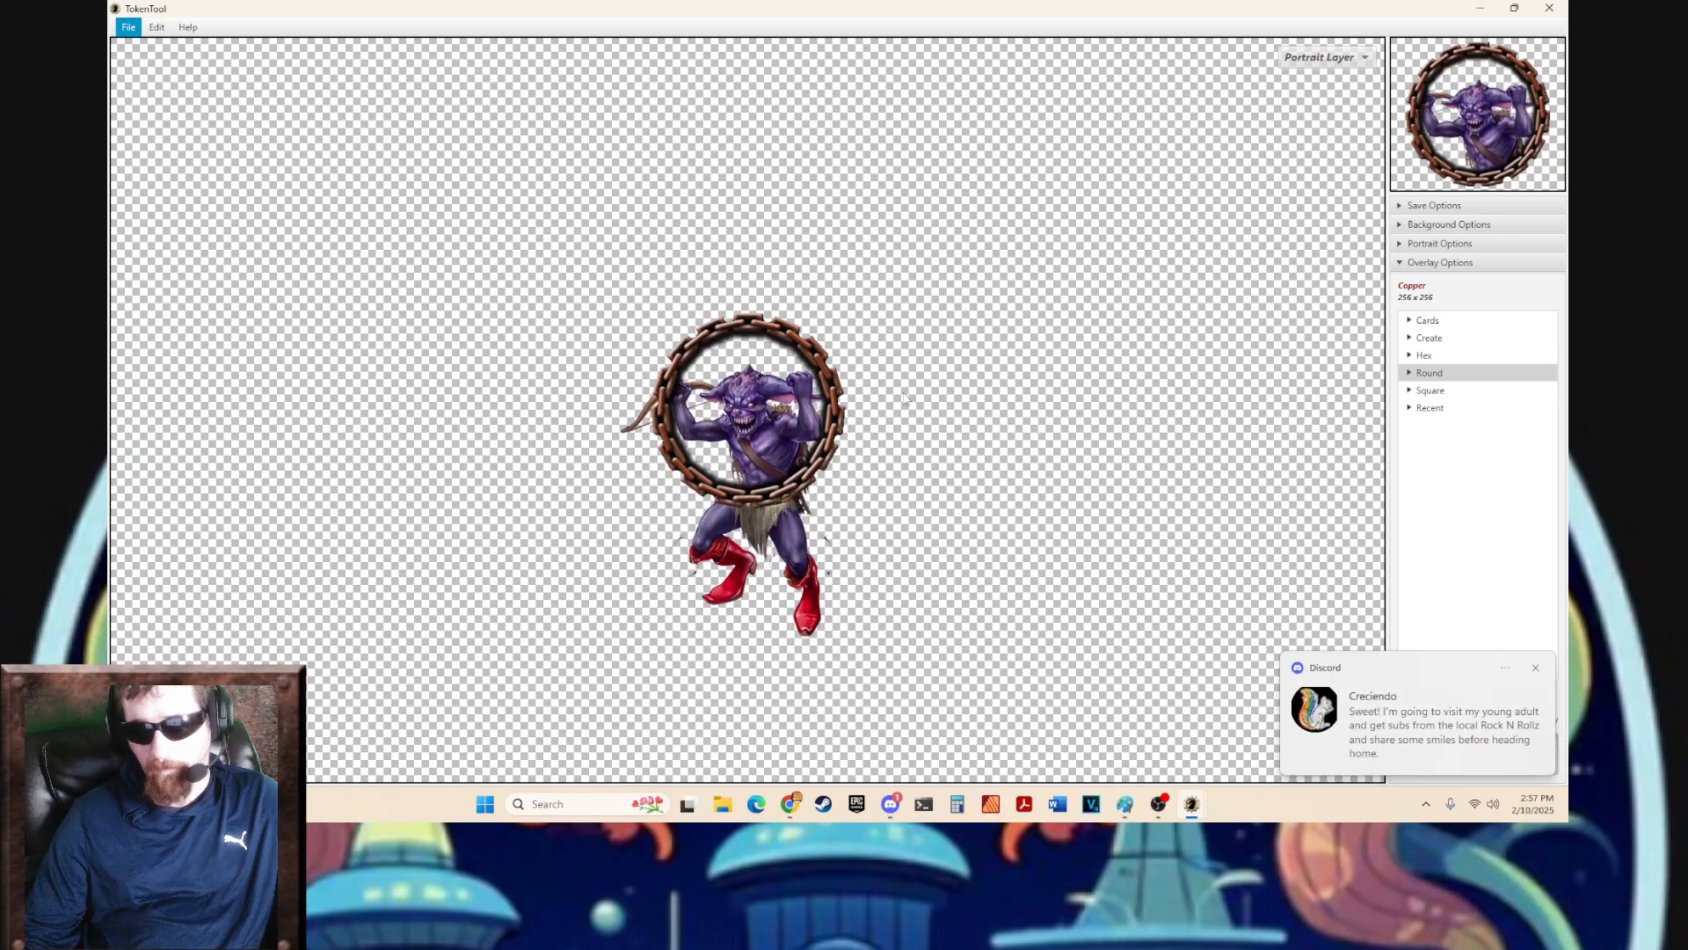
- Dismiss the Discord message notification and check the hidden system tray icons
click(1537, 669)
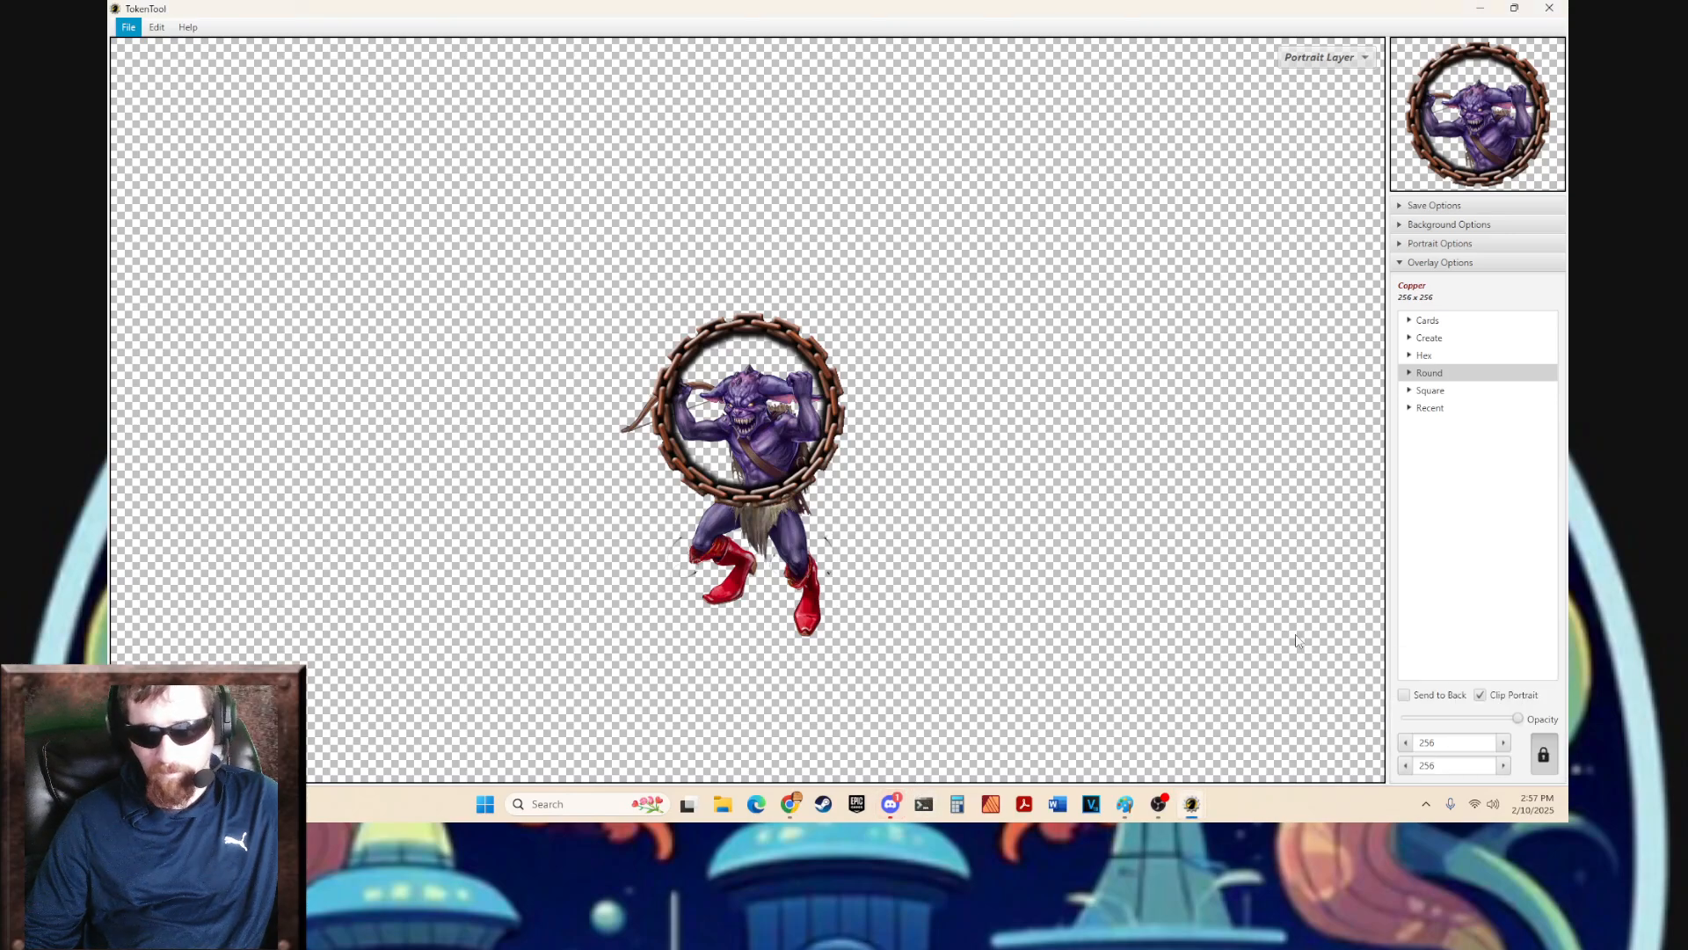
click(1428, 804)
right_click(1368, 761)
click(1431, 744)
click(796, 613)
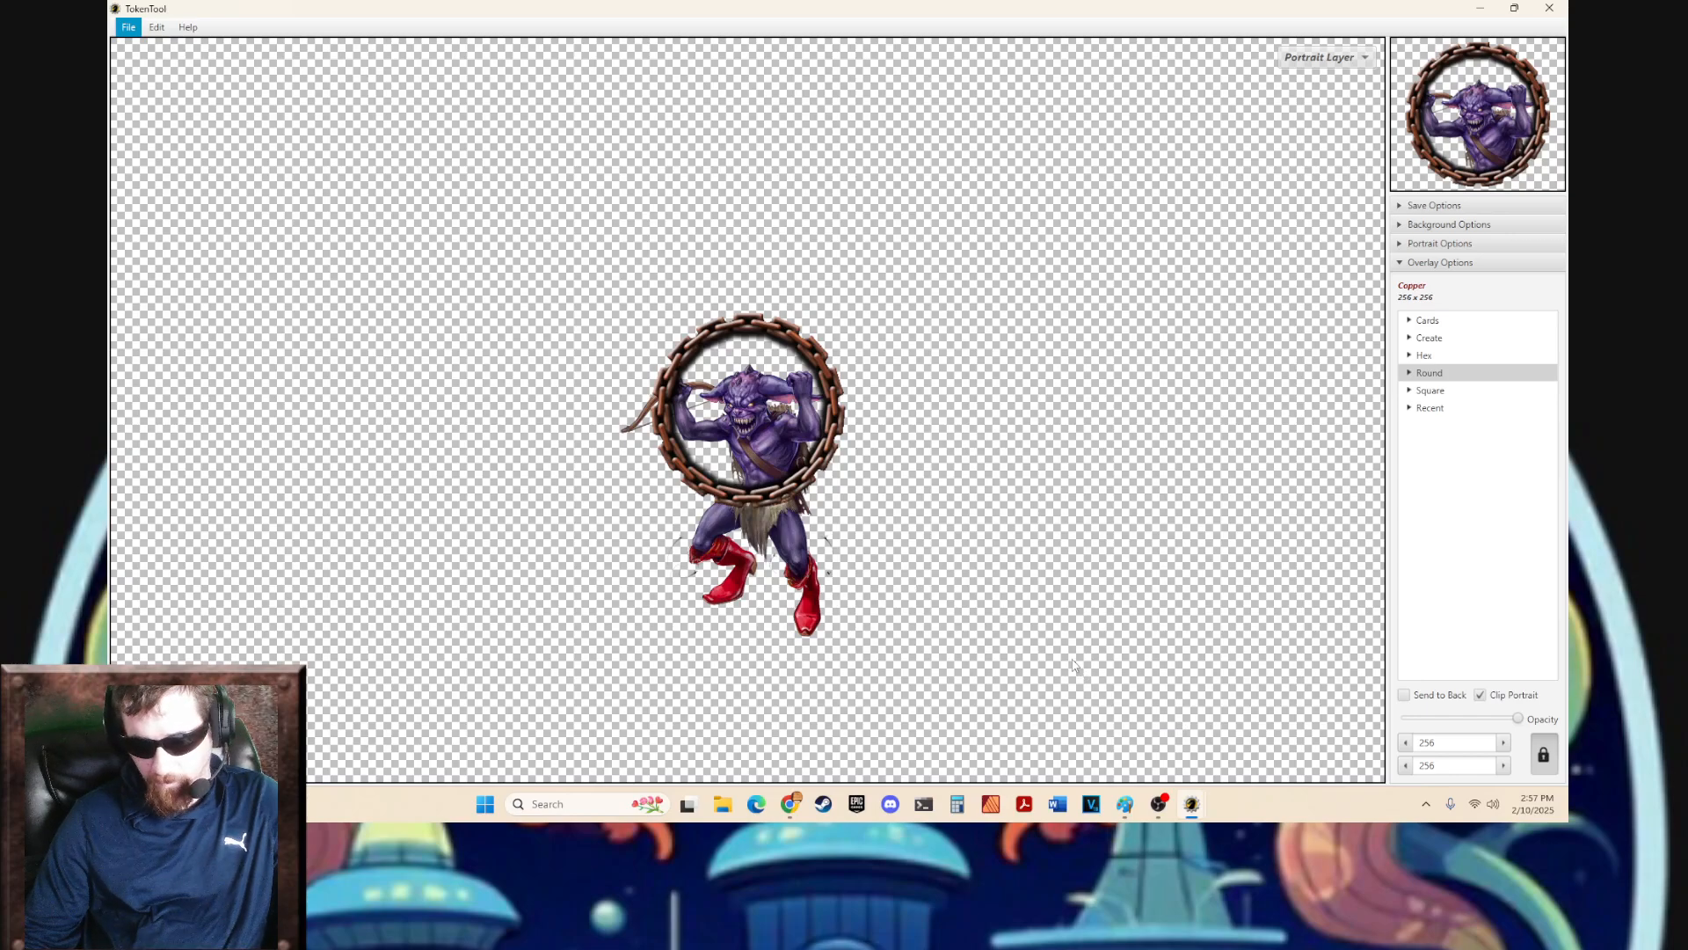
- Make Background the active layer, try loading page 6's forest artwork from the PDF into it, and put the PDF window away
click(1317, 58)
click(1317, 58)
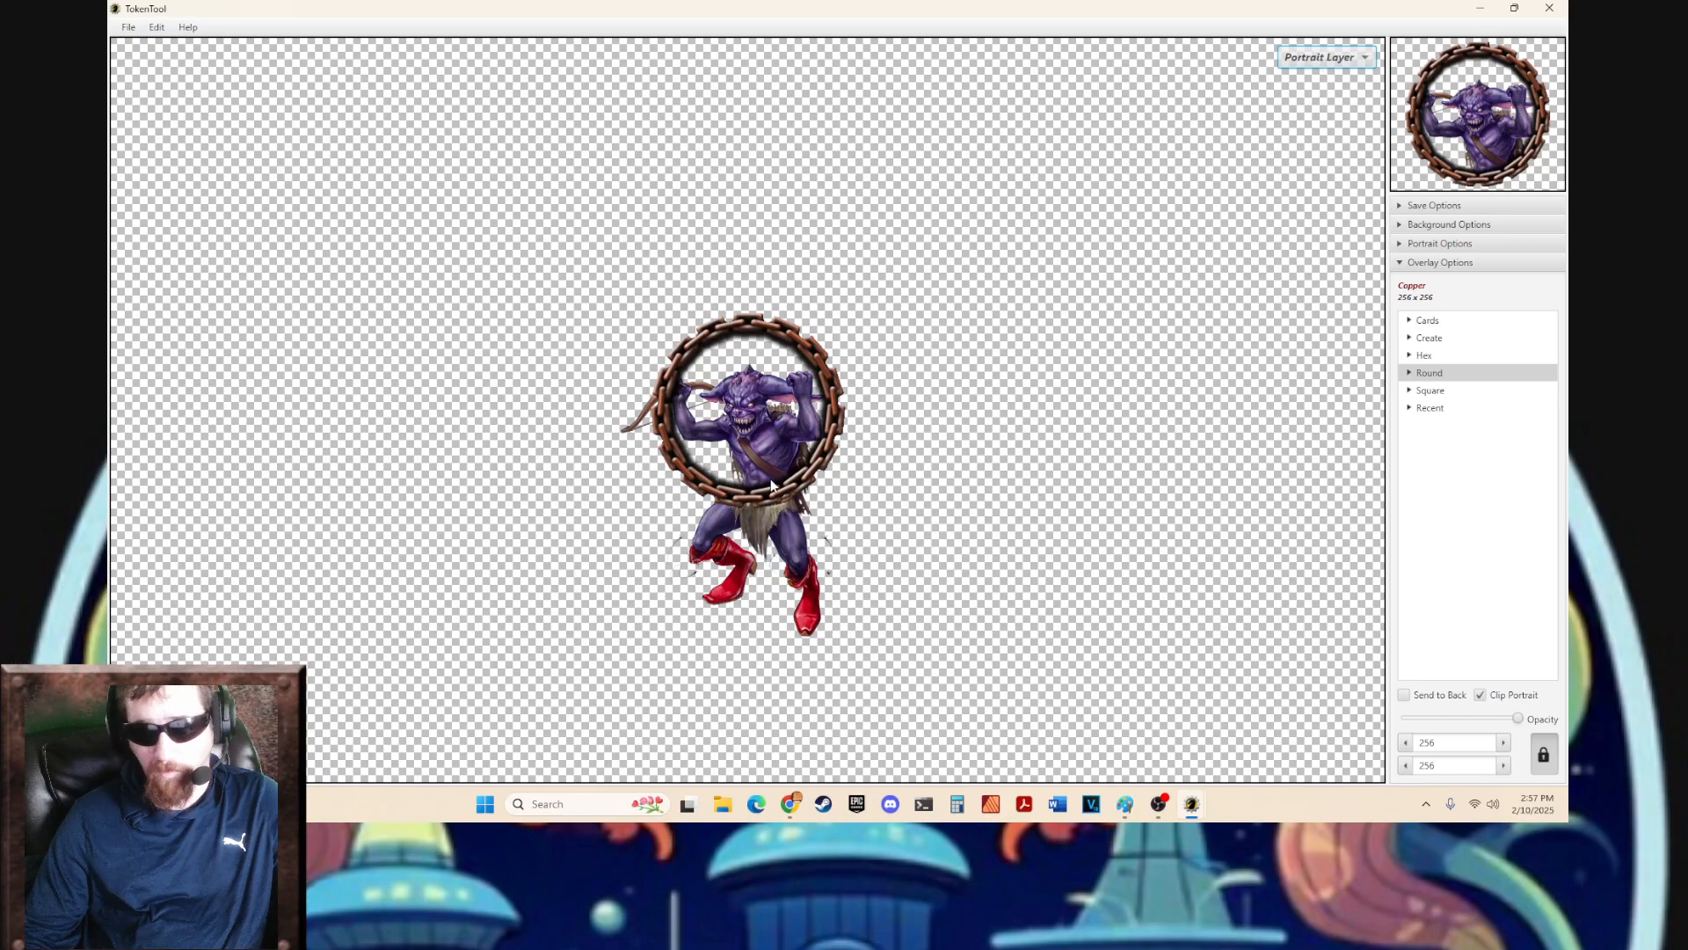
click(1318, 65)
click(1321, 83)
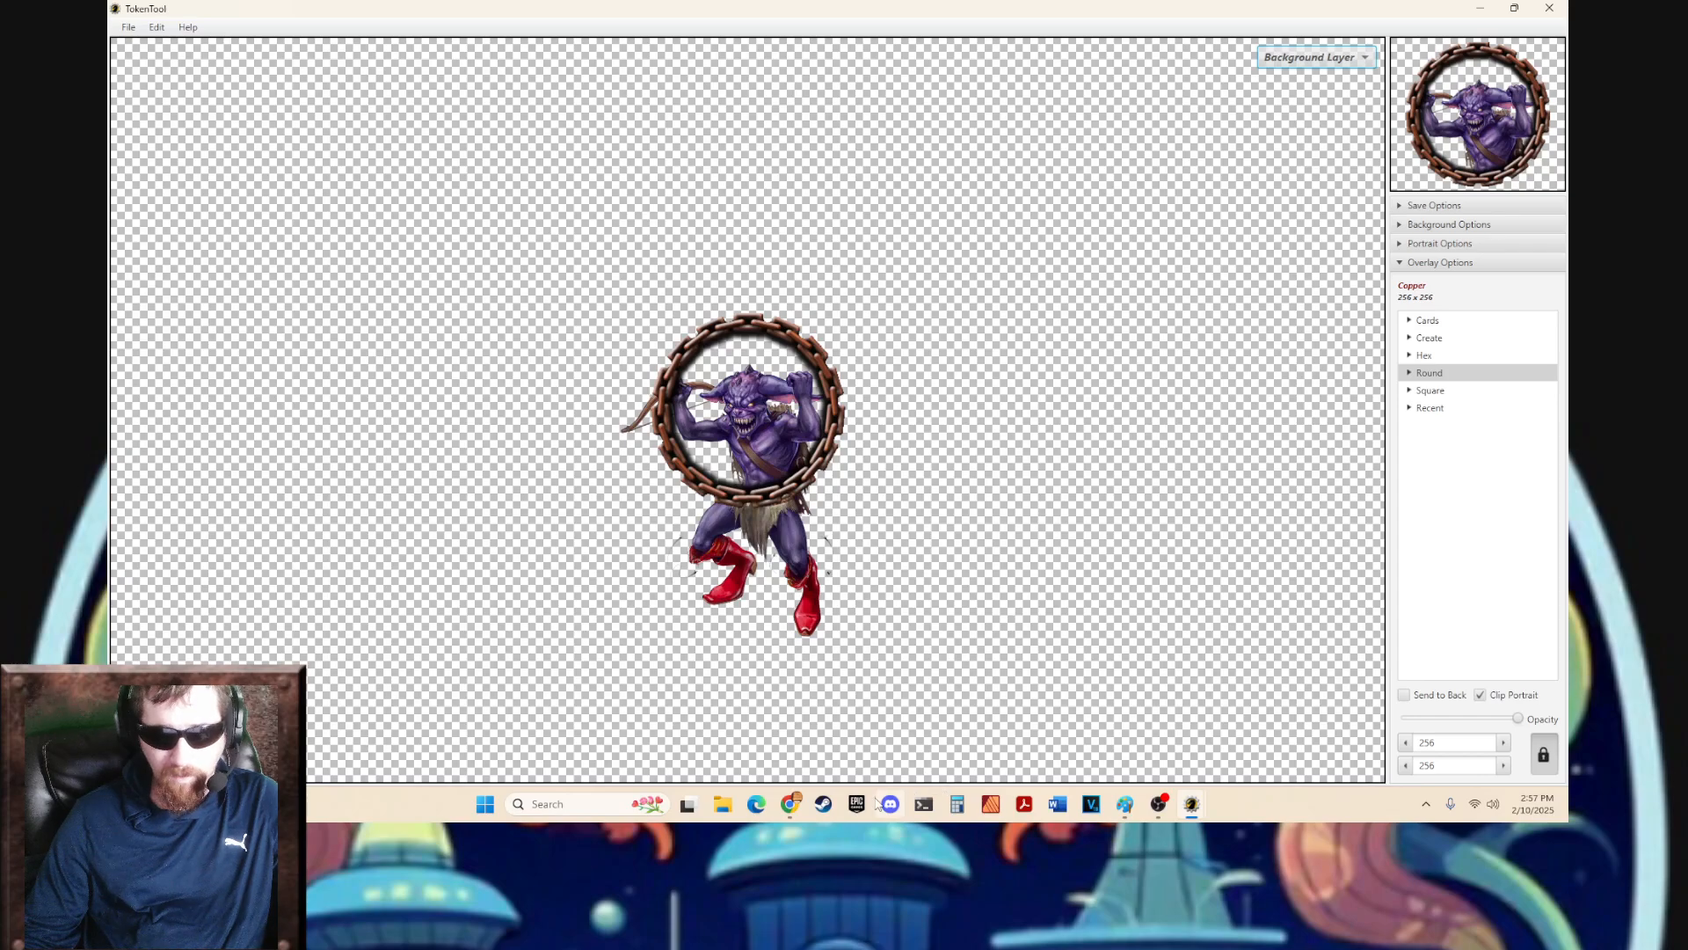
mouse_move(1193, 806)
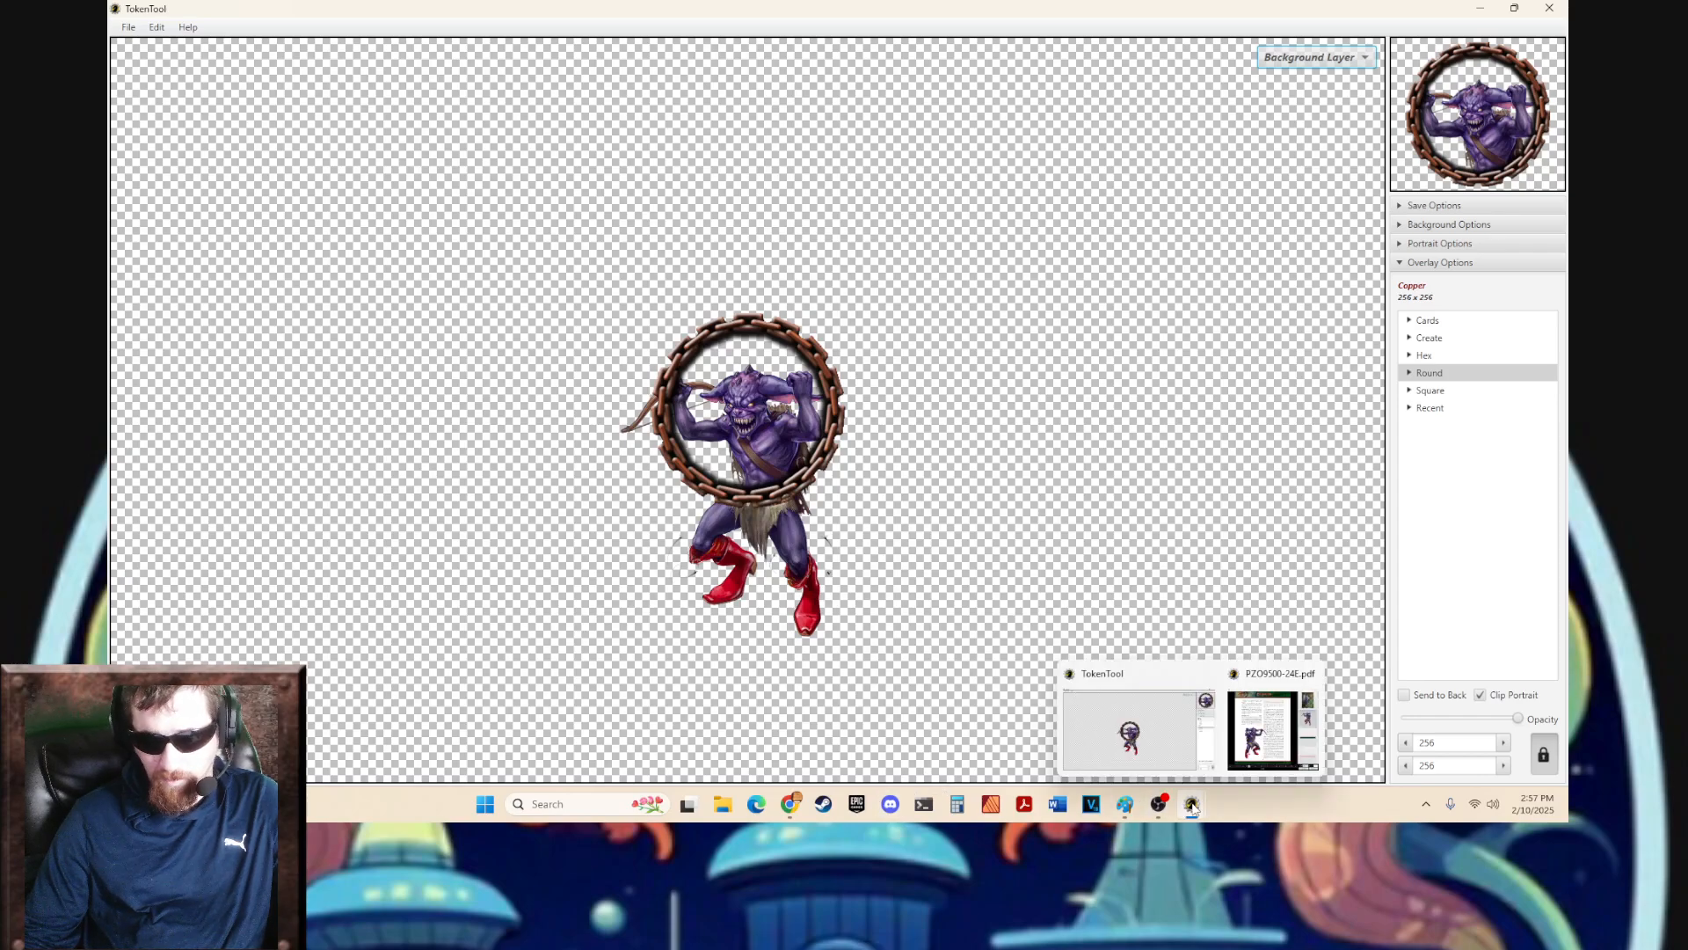
click(1267, 746)
scroll(1174, 457, down, 1)
drag(1180, 431, 1206, 288)
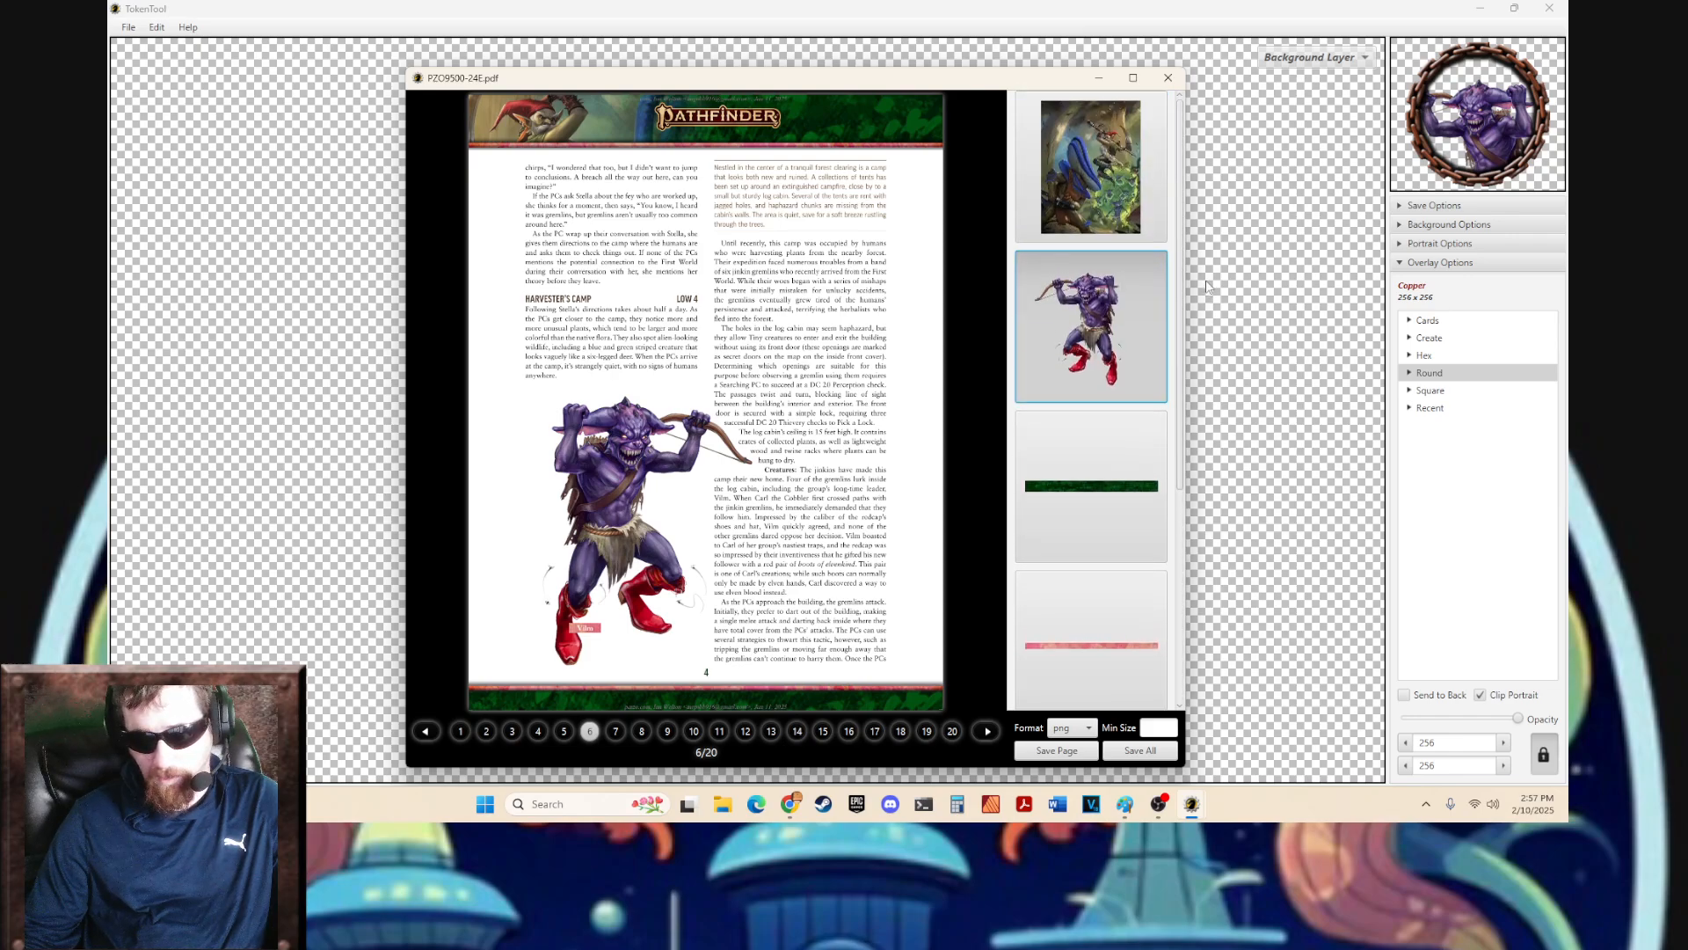
click(1109, 174)
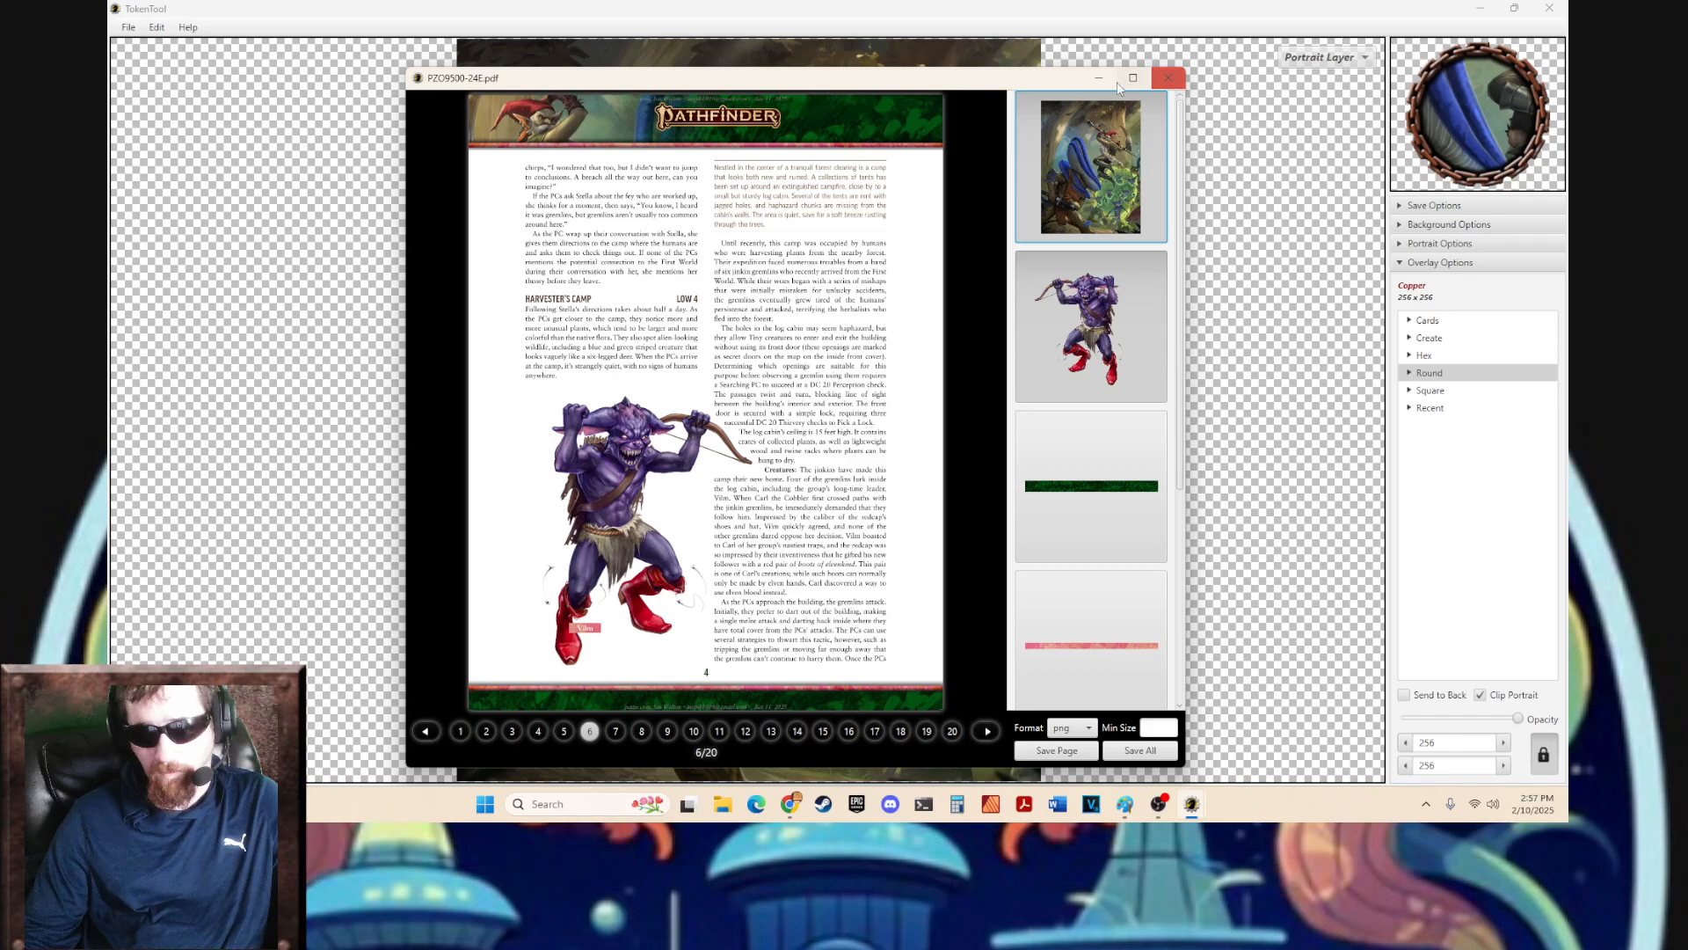
click(1167, 77)
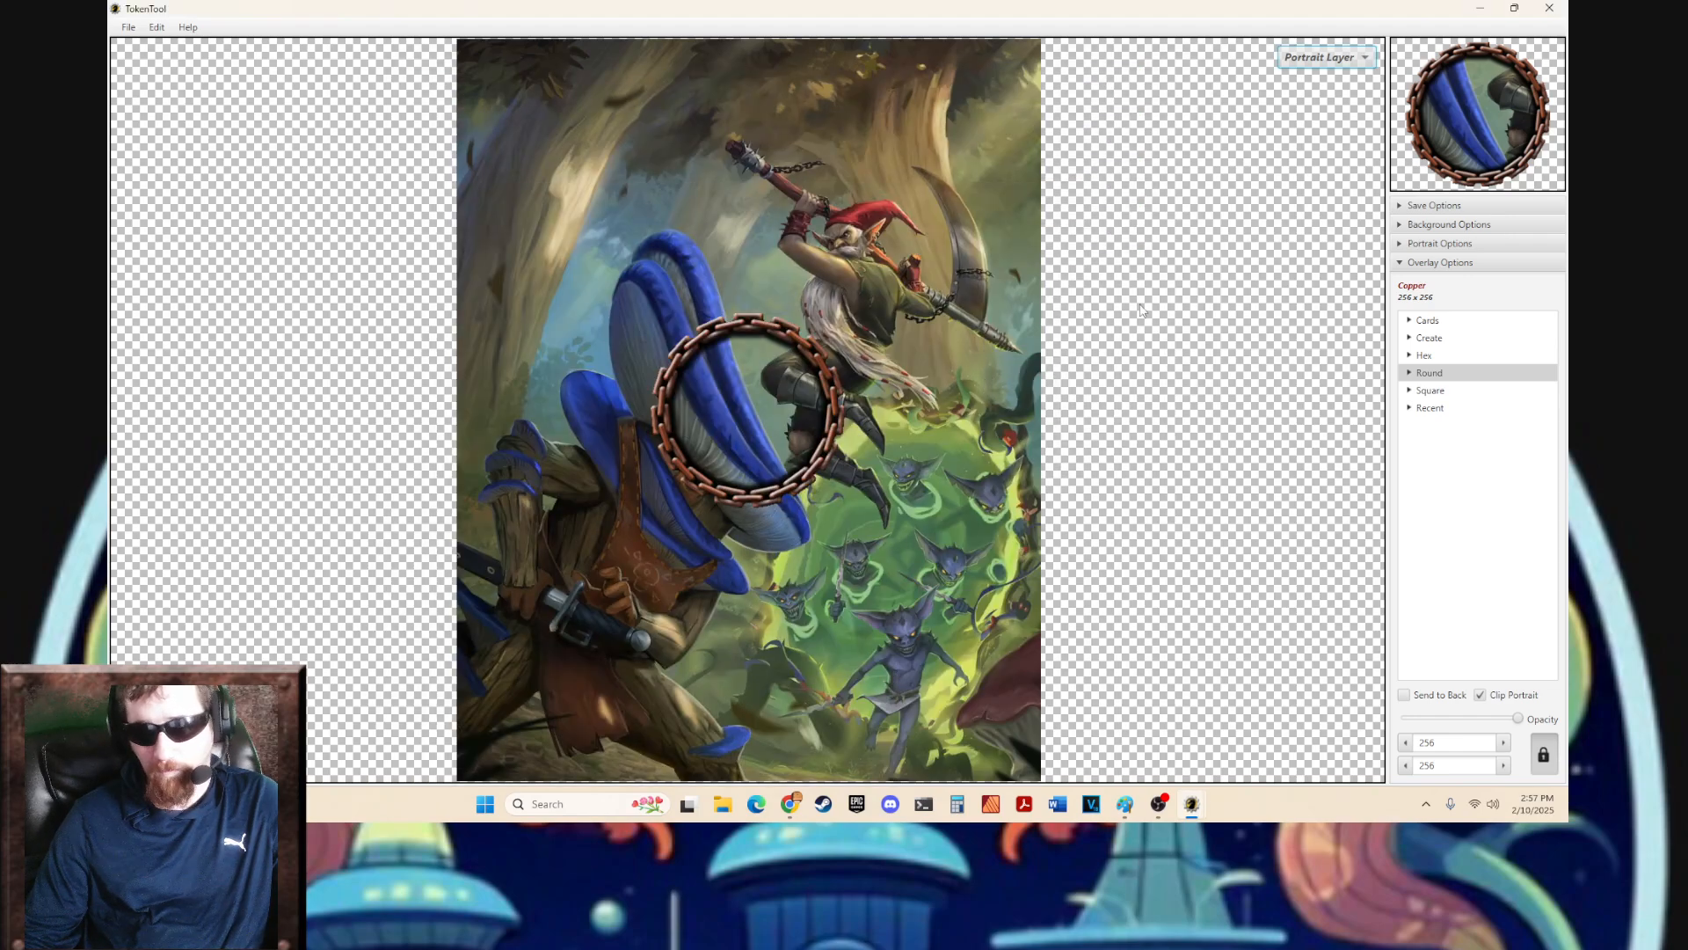
- Switch to the background layer again, bring up the PDF window, and return to the token canvas
click(1348, 57)
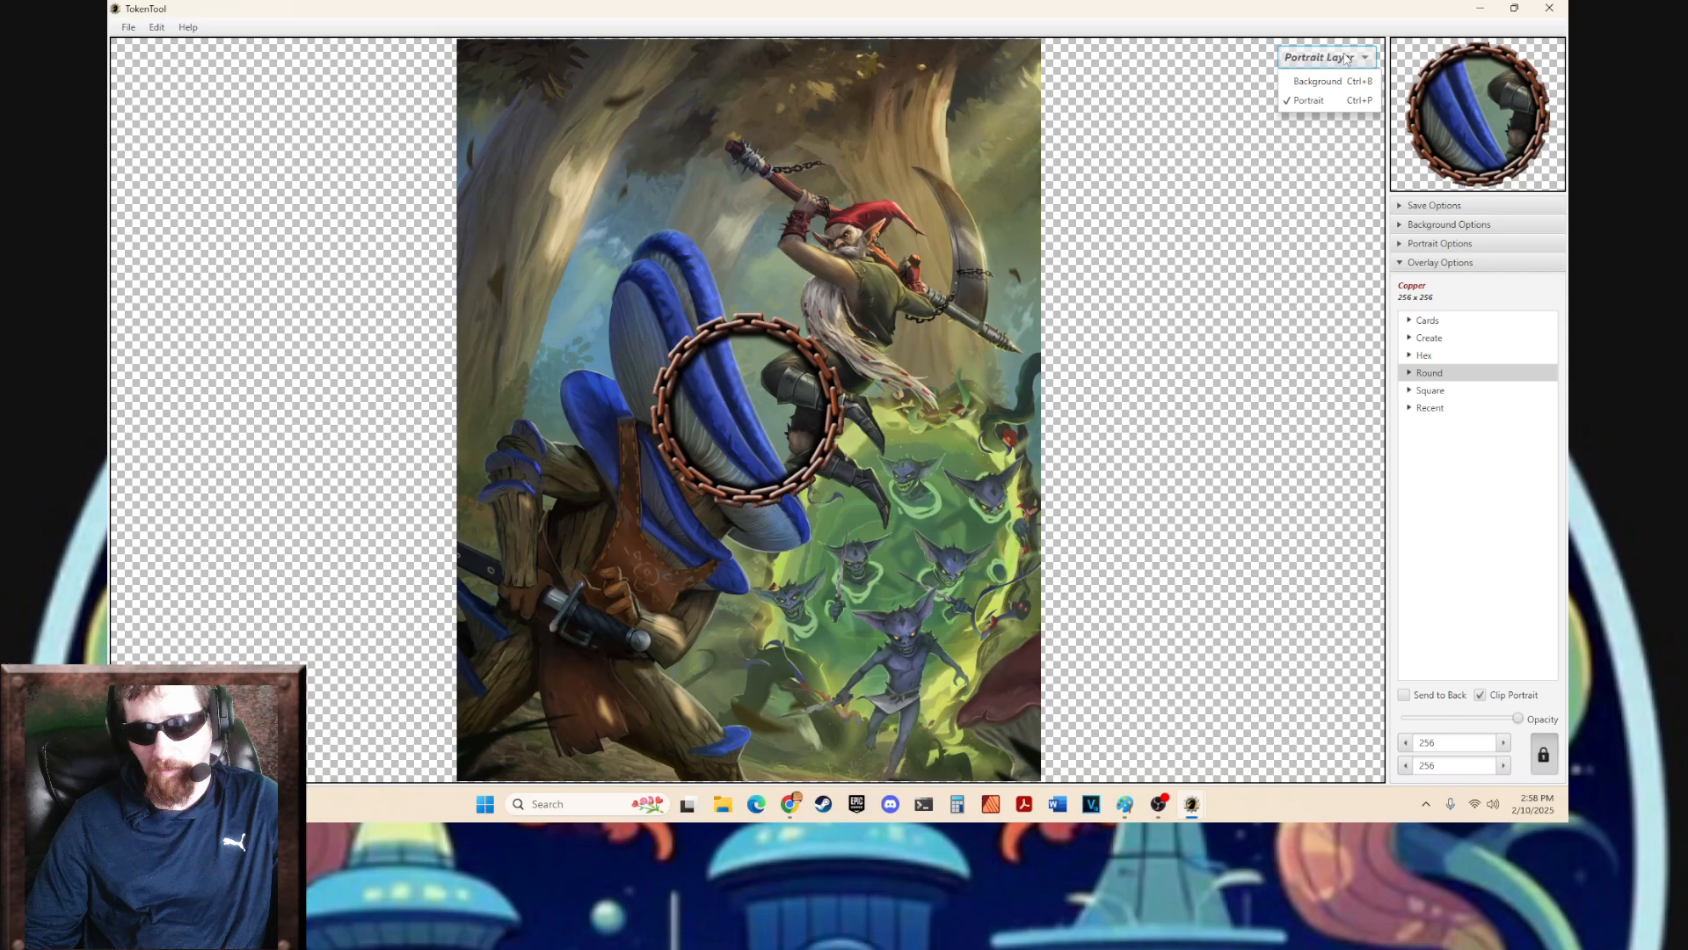
click(1335, 82)
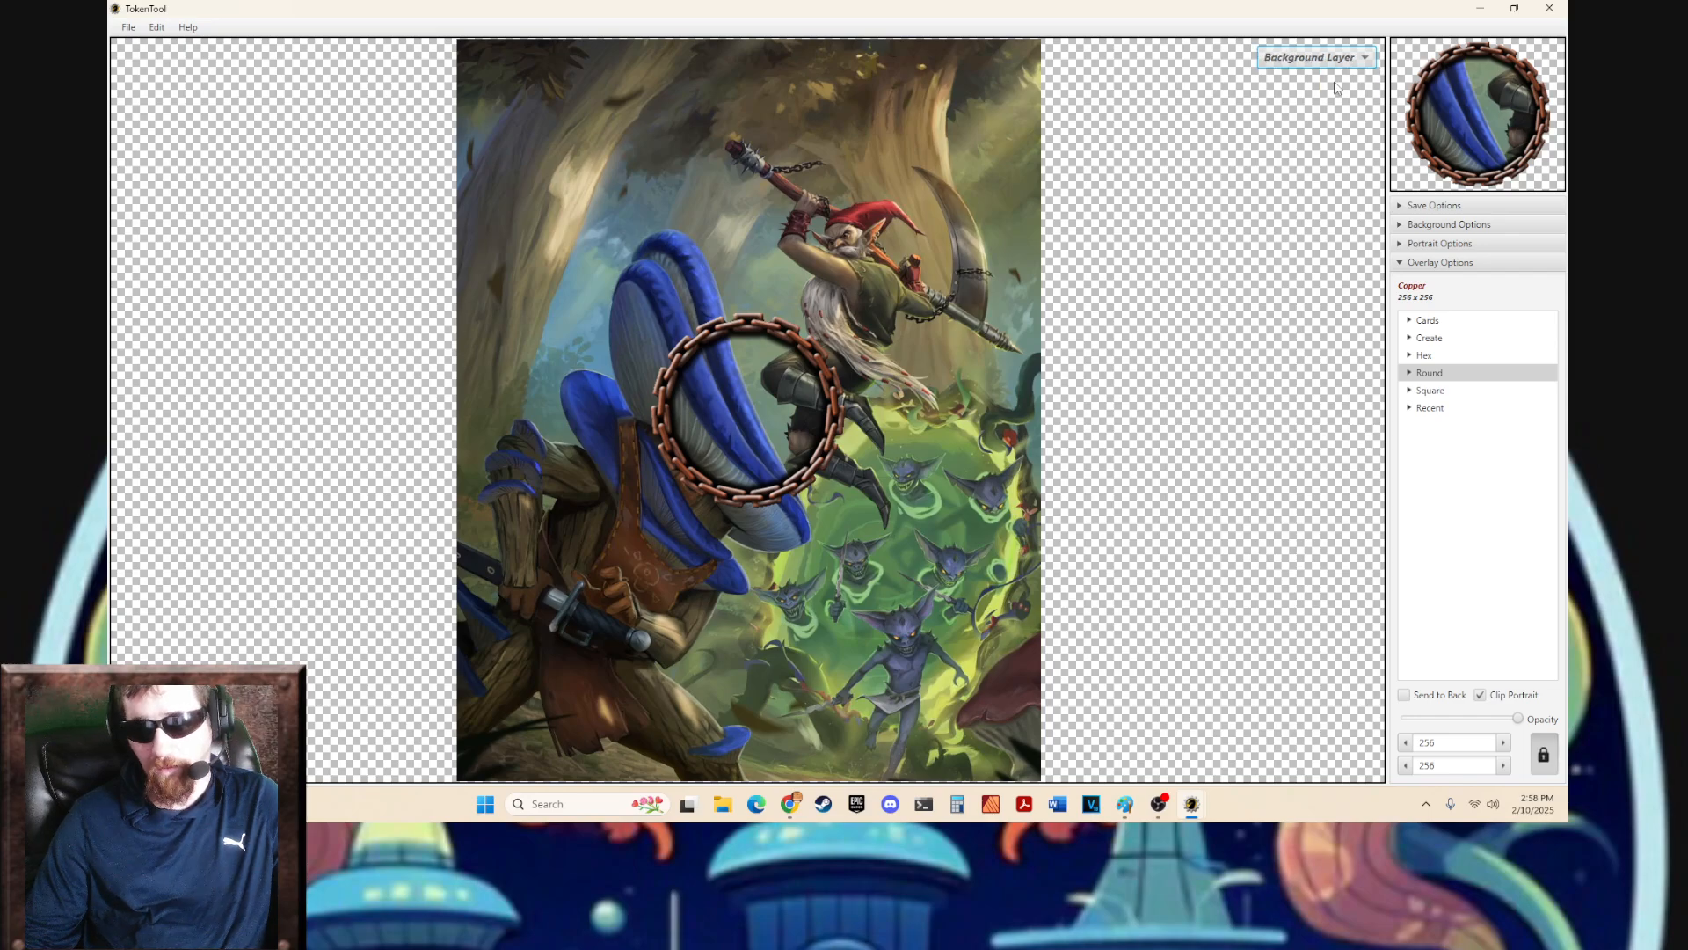
mouse_move(1198, 810)
click(1258, 749)
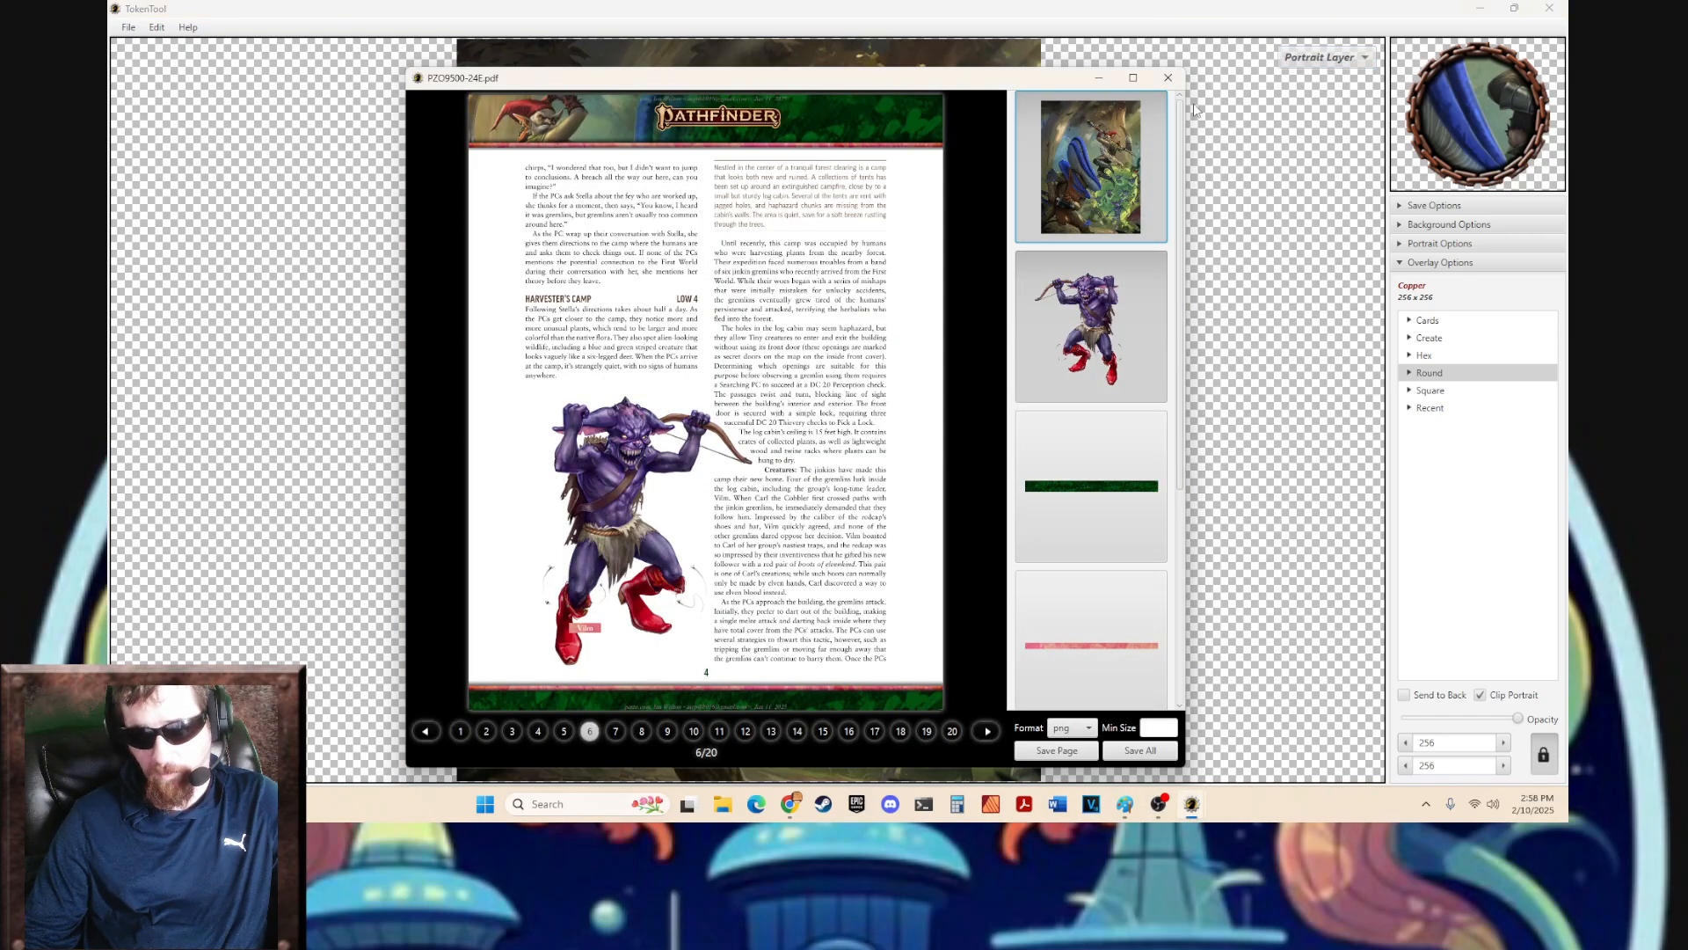
click(1334, 62)
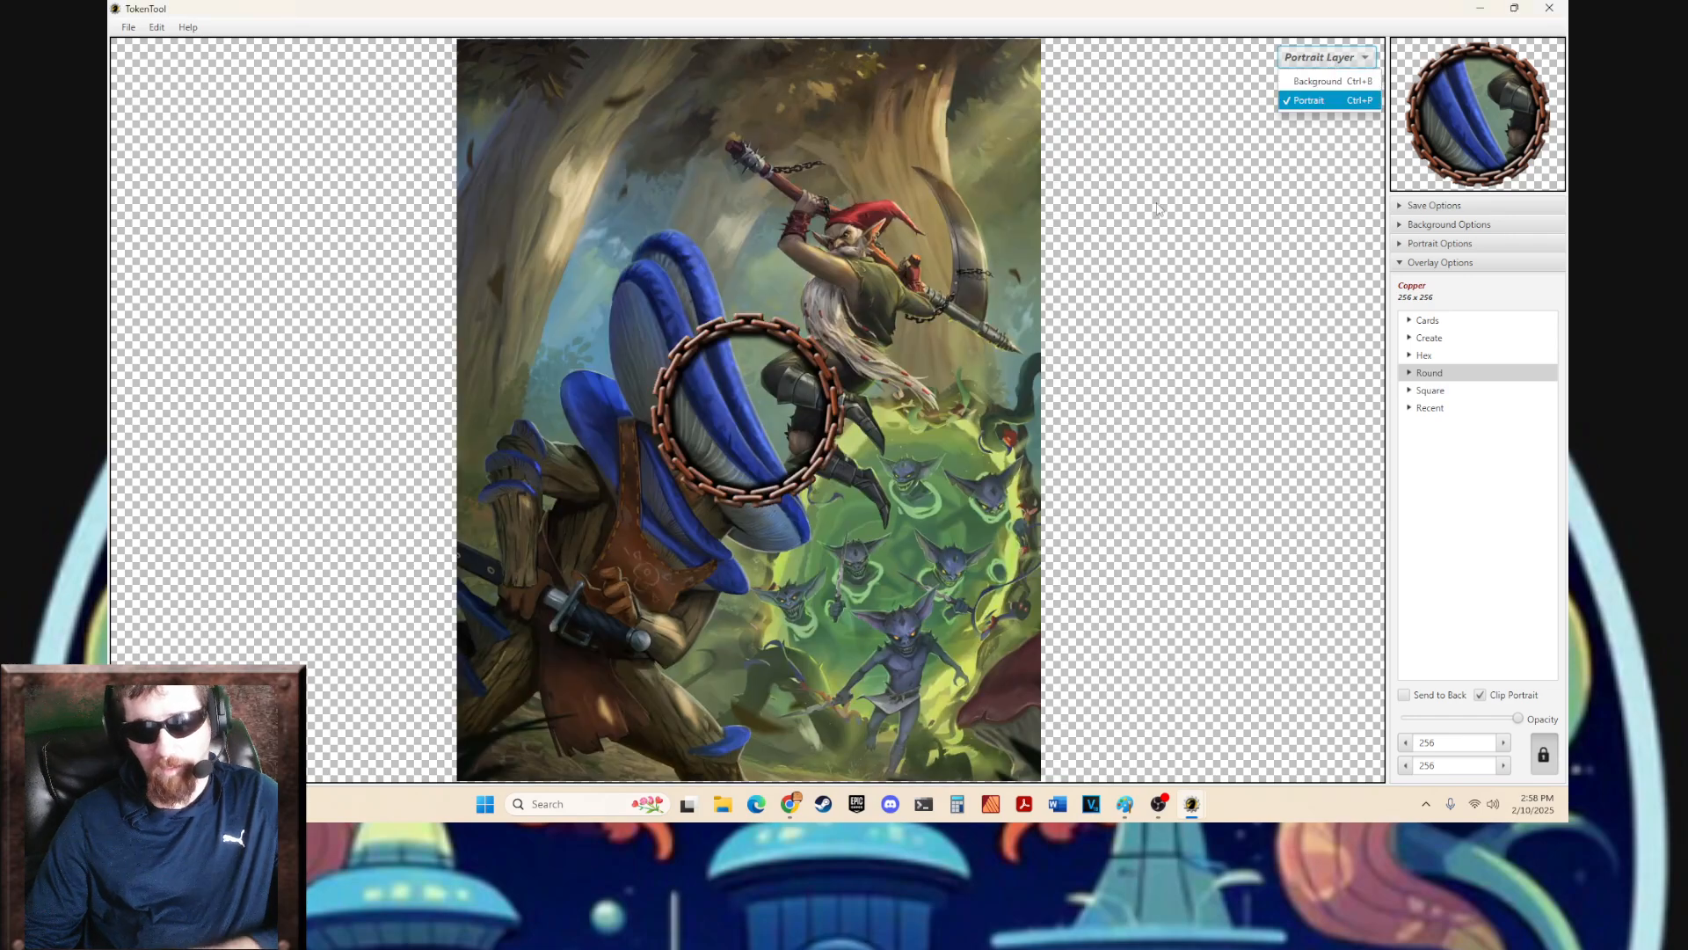
click(1197, 328)
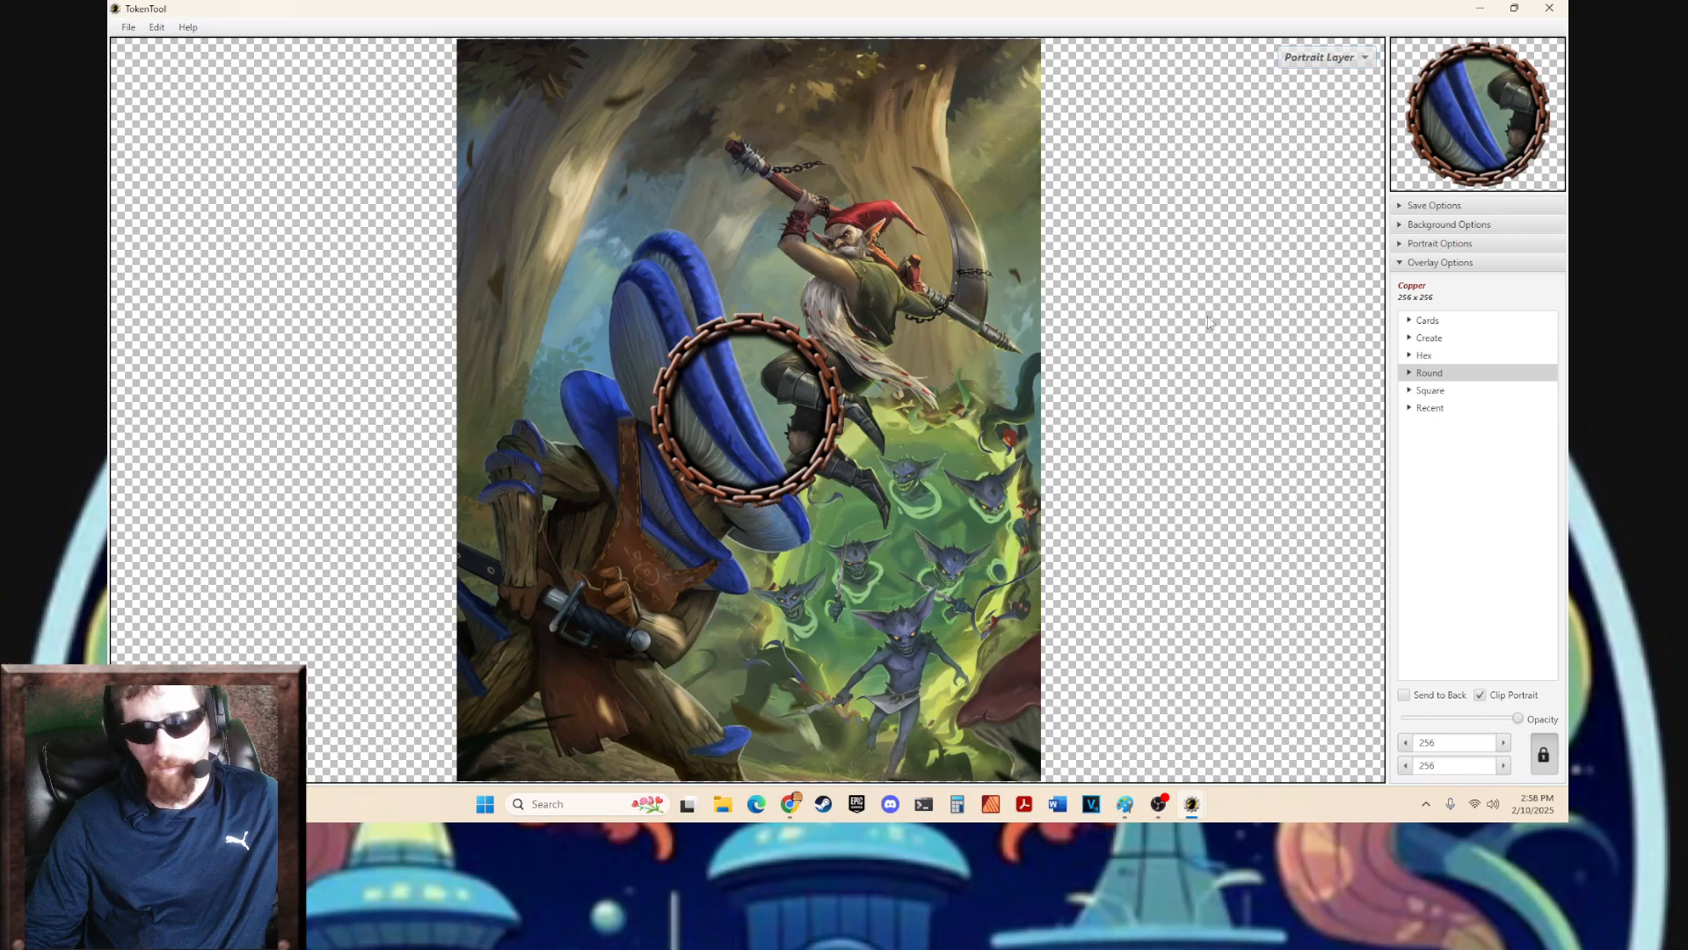
- With the background layer active, try loading the forest artwork from the PDF once more and minimize the PDF window
click(1315, 58)
click(1319, 81)
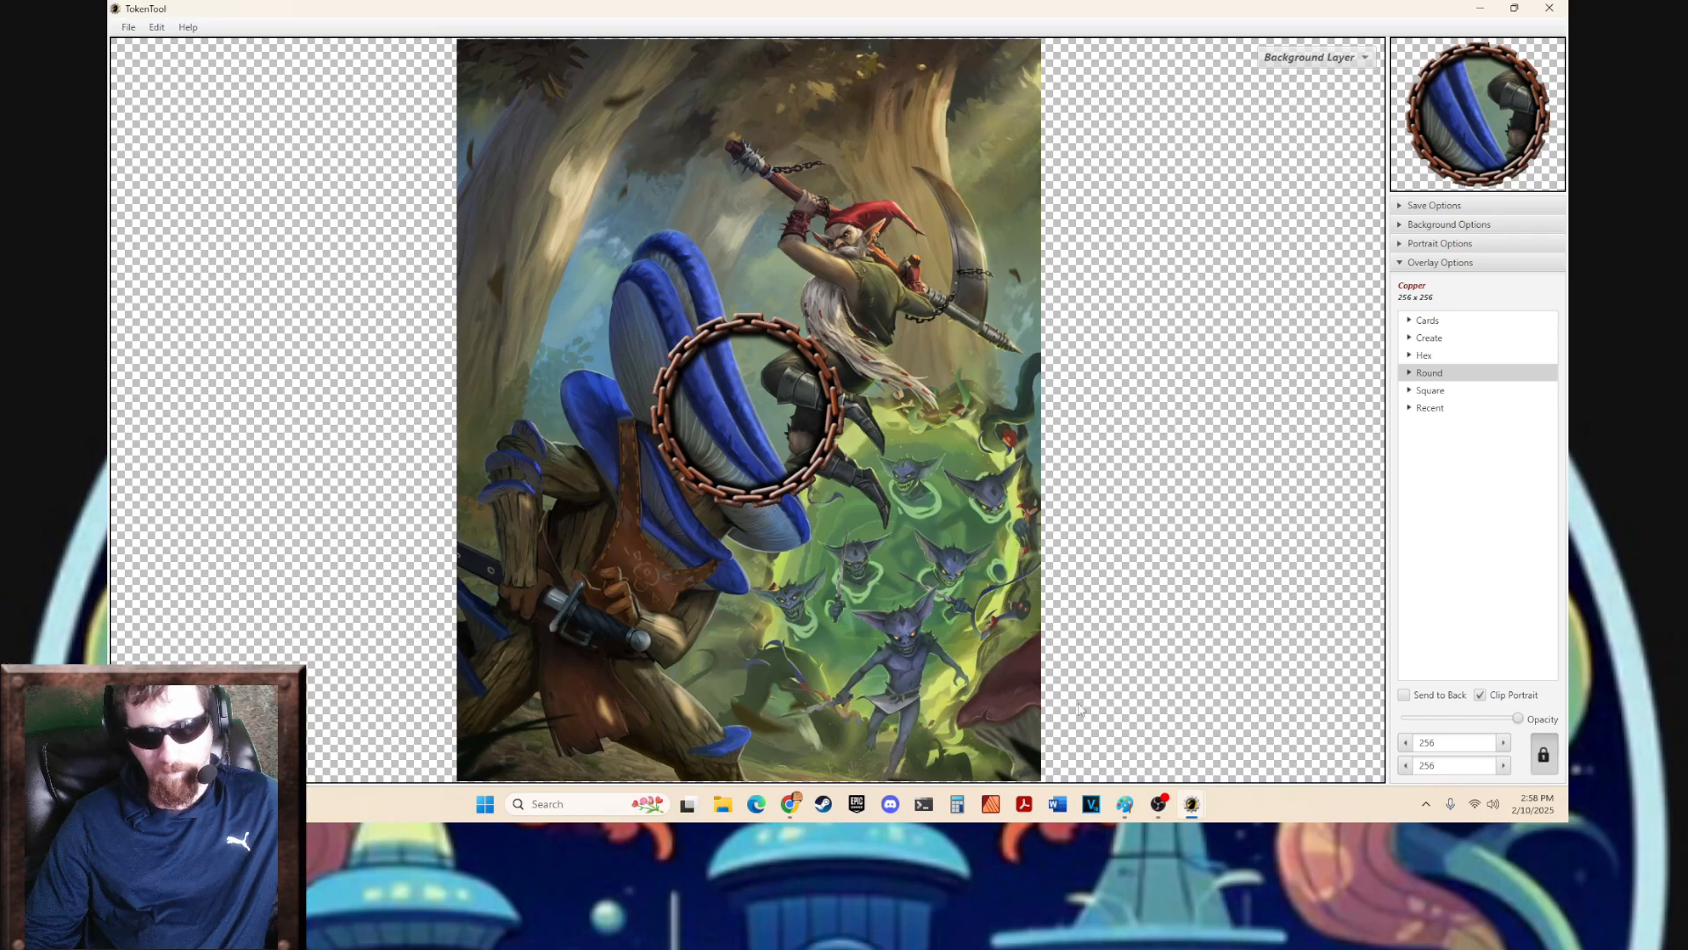
mouse_move(1198, 810)
click(1255, 755)
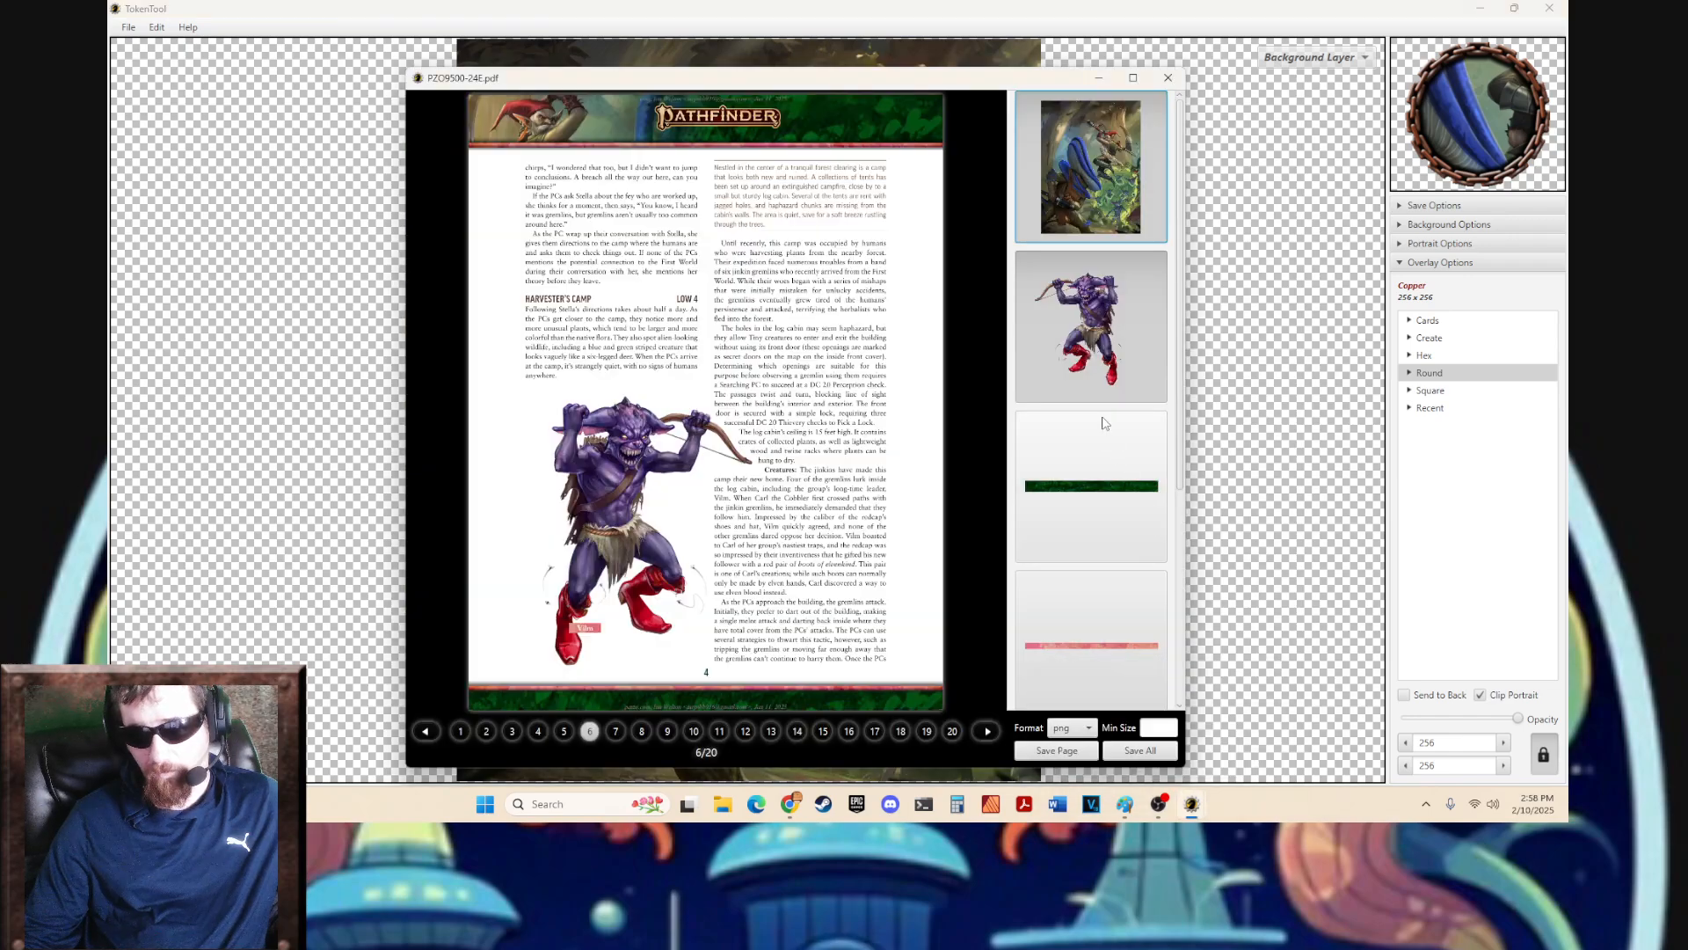
click(1100, 218)
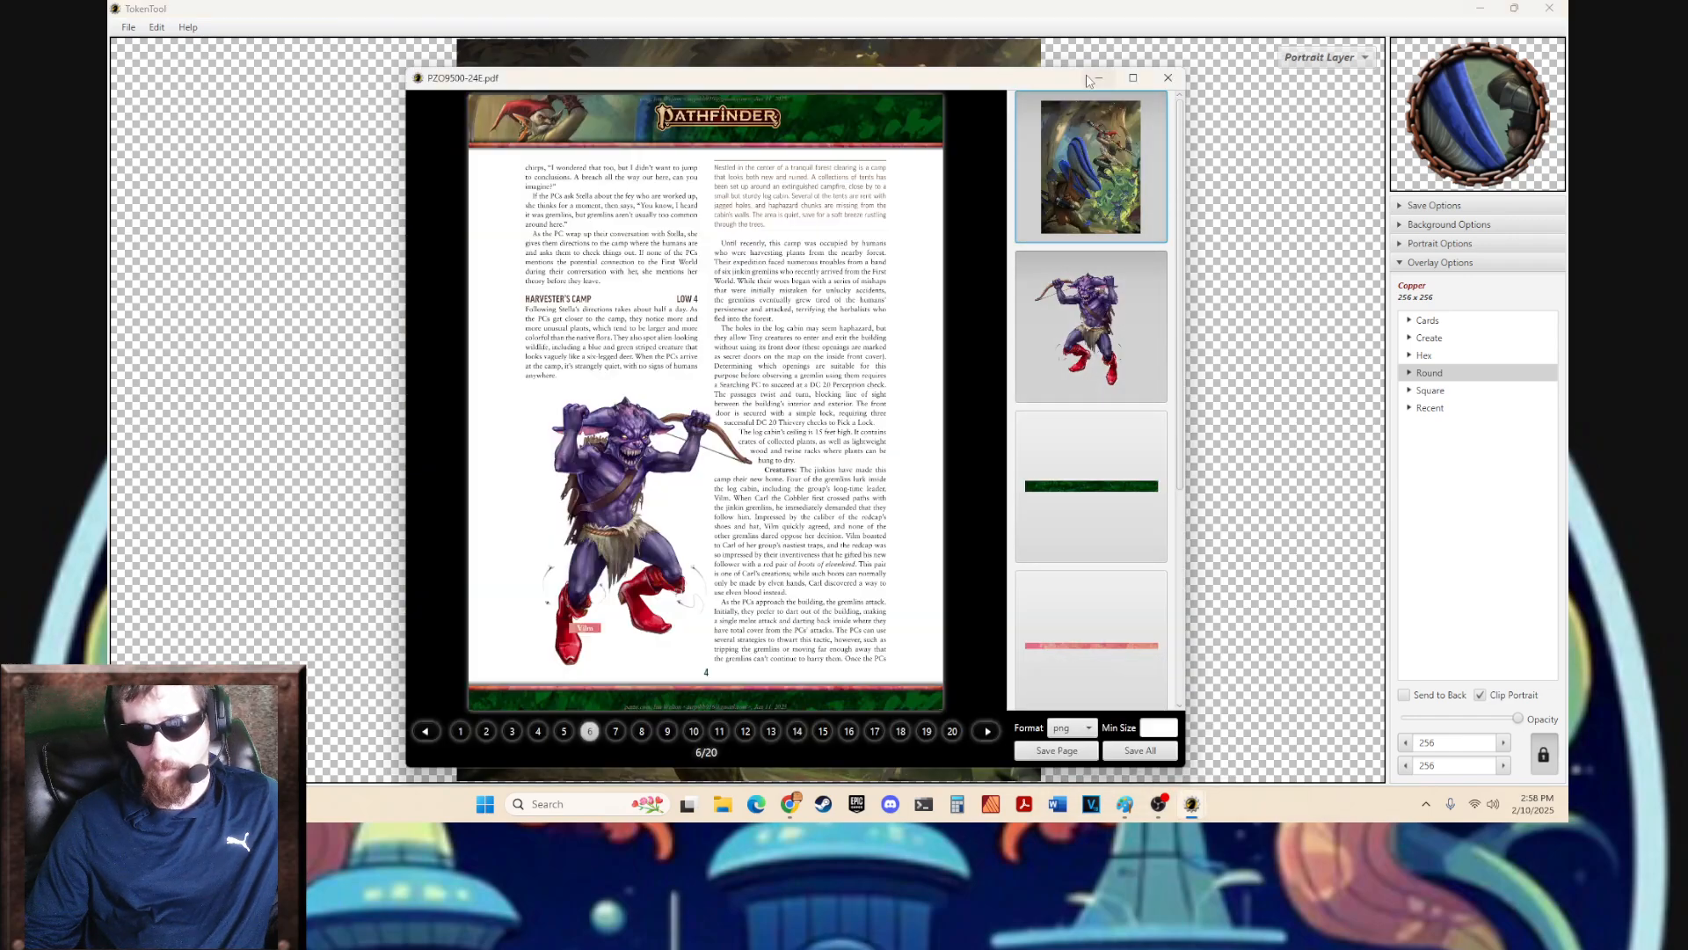
drag(1064, 86, 1119, 59)
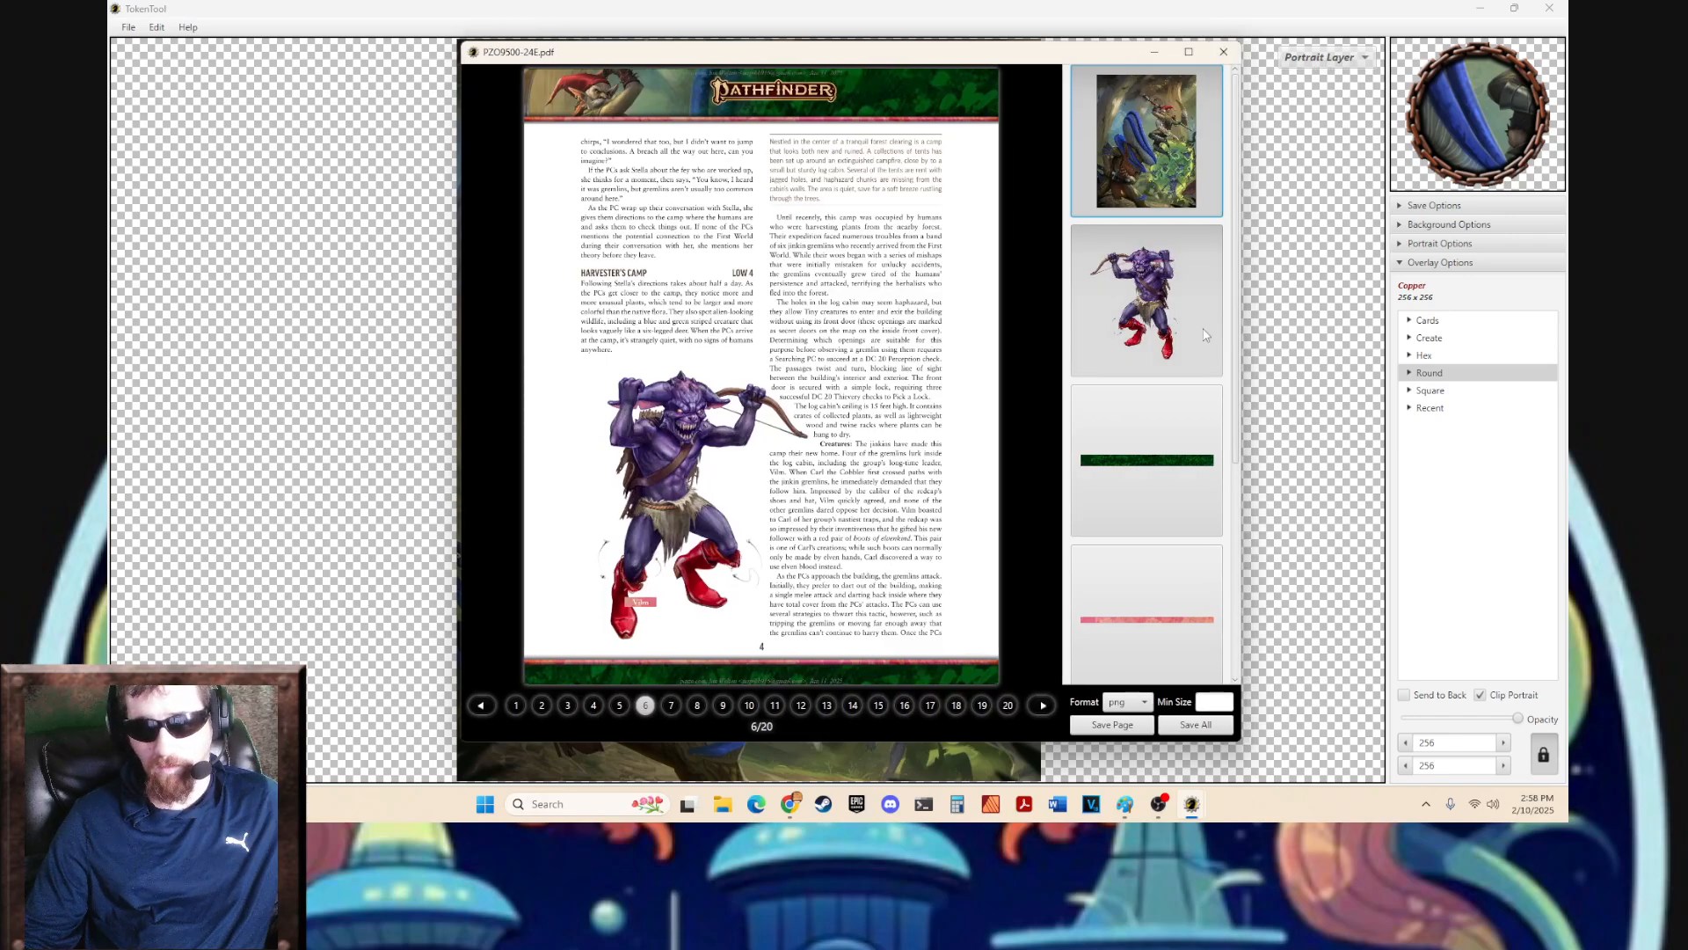
click(1149, 52)
- Move the forest artwork clear of the chain ring and capture a rectangular screenshot of its green area with the small gremlins
drag(928, 378, 579, 367)
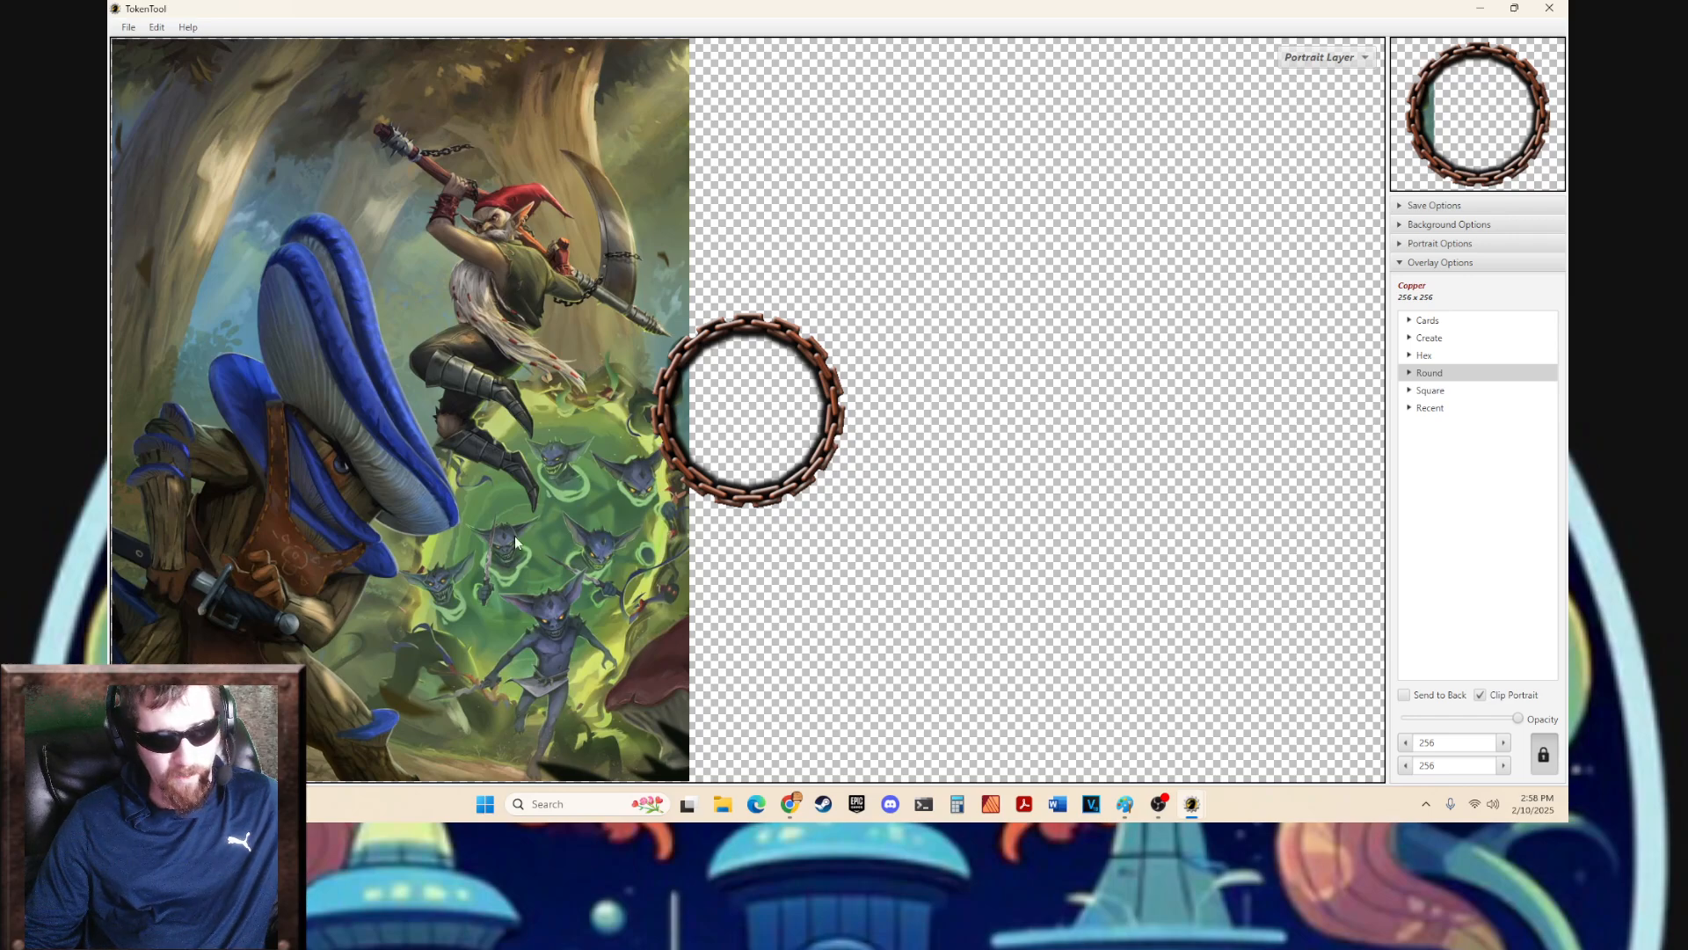
key(super+shift+s)
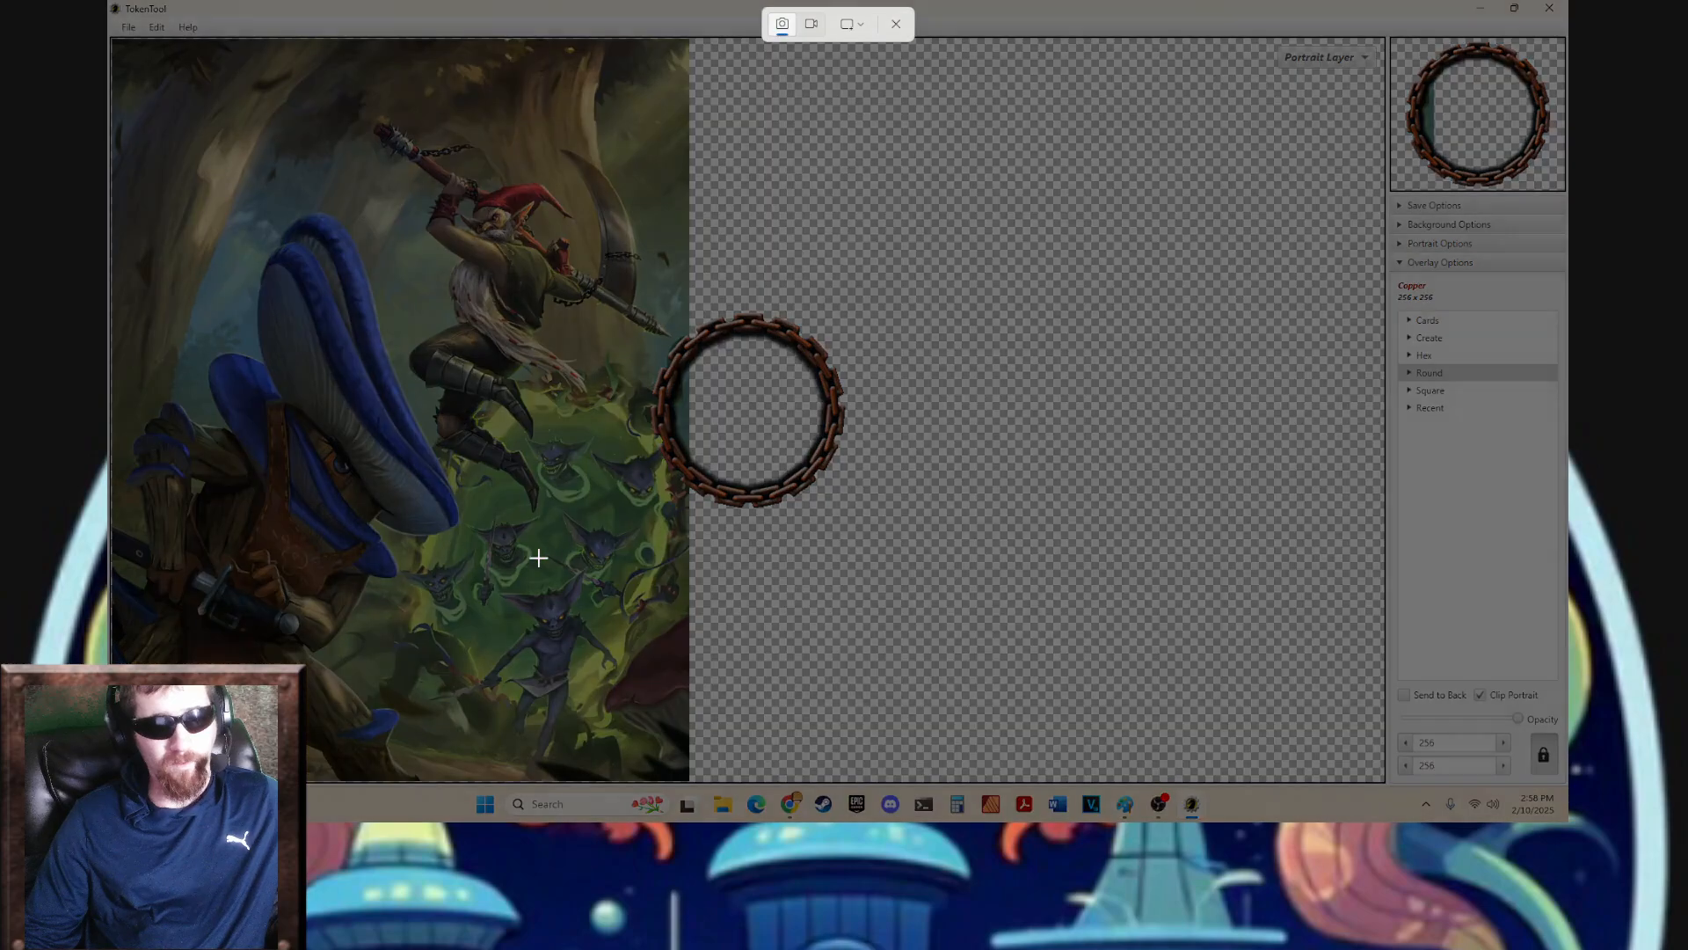
drag(421, 340, 590, 613)
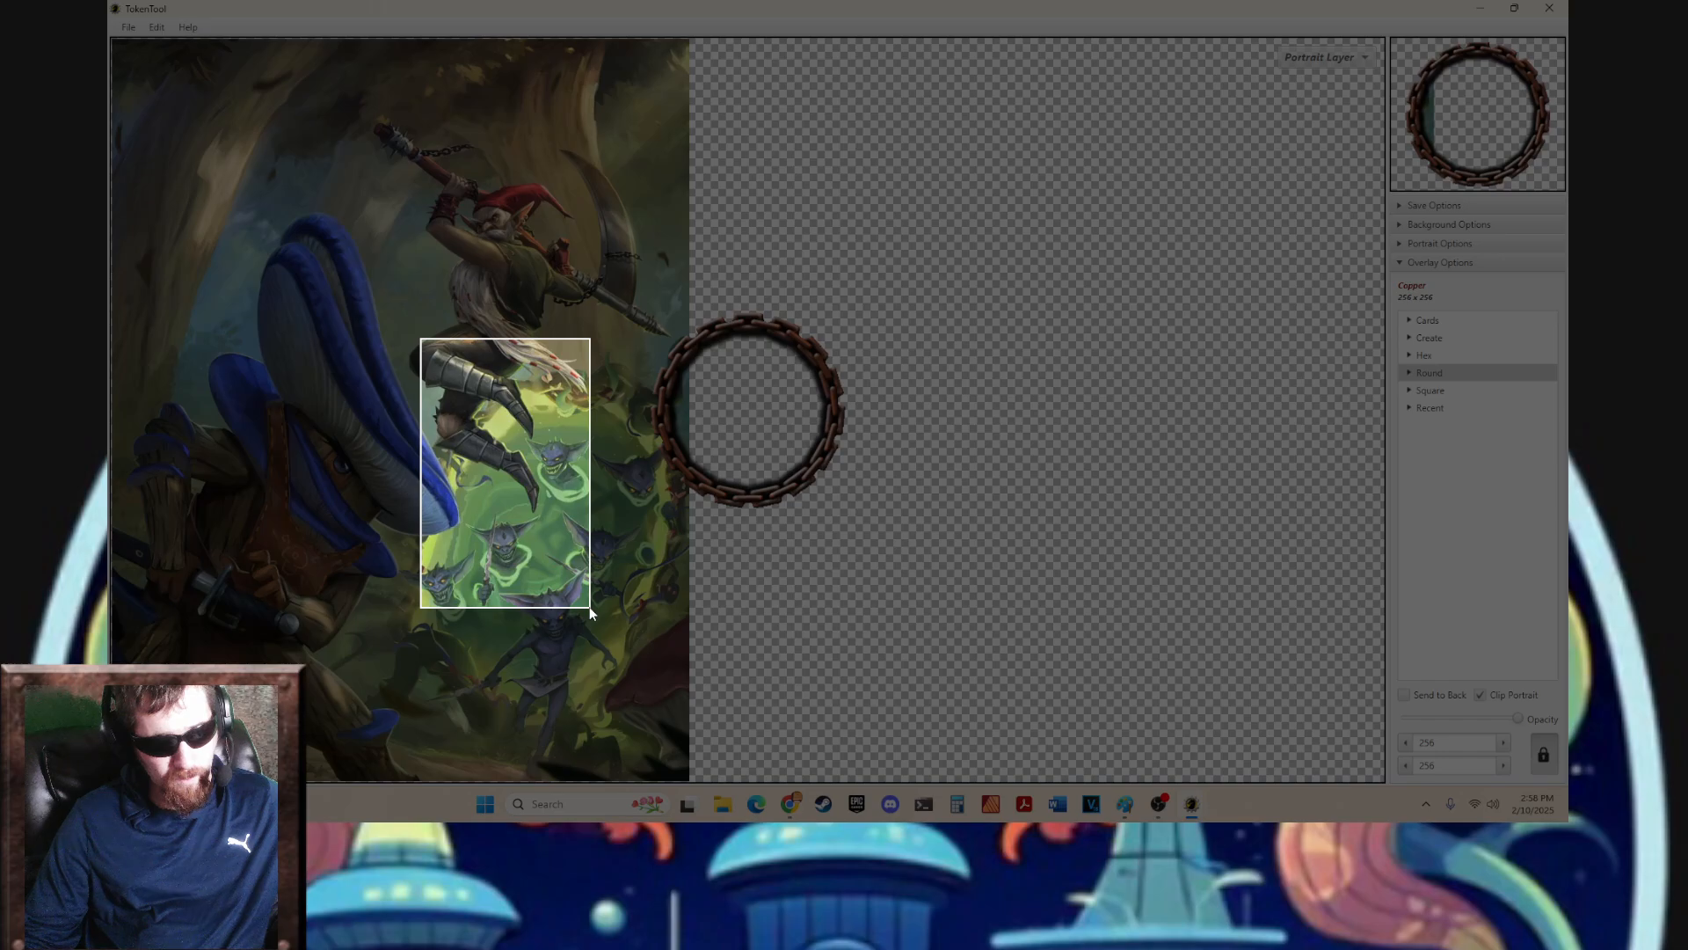
drag(590, 613, 657, 709)
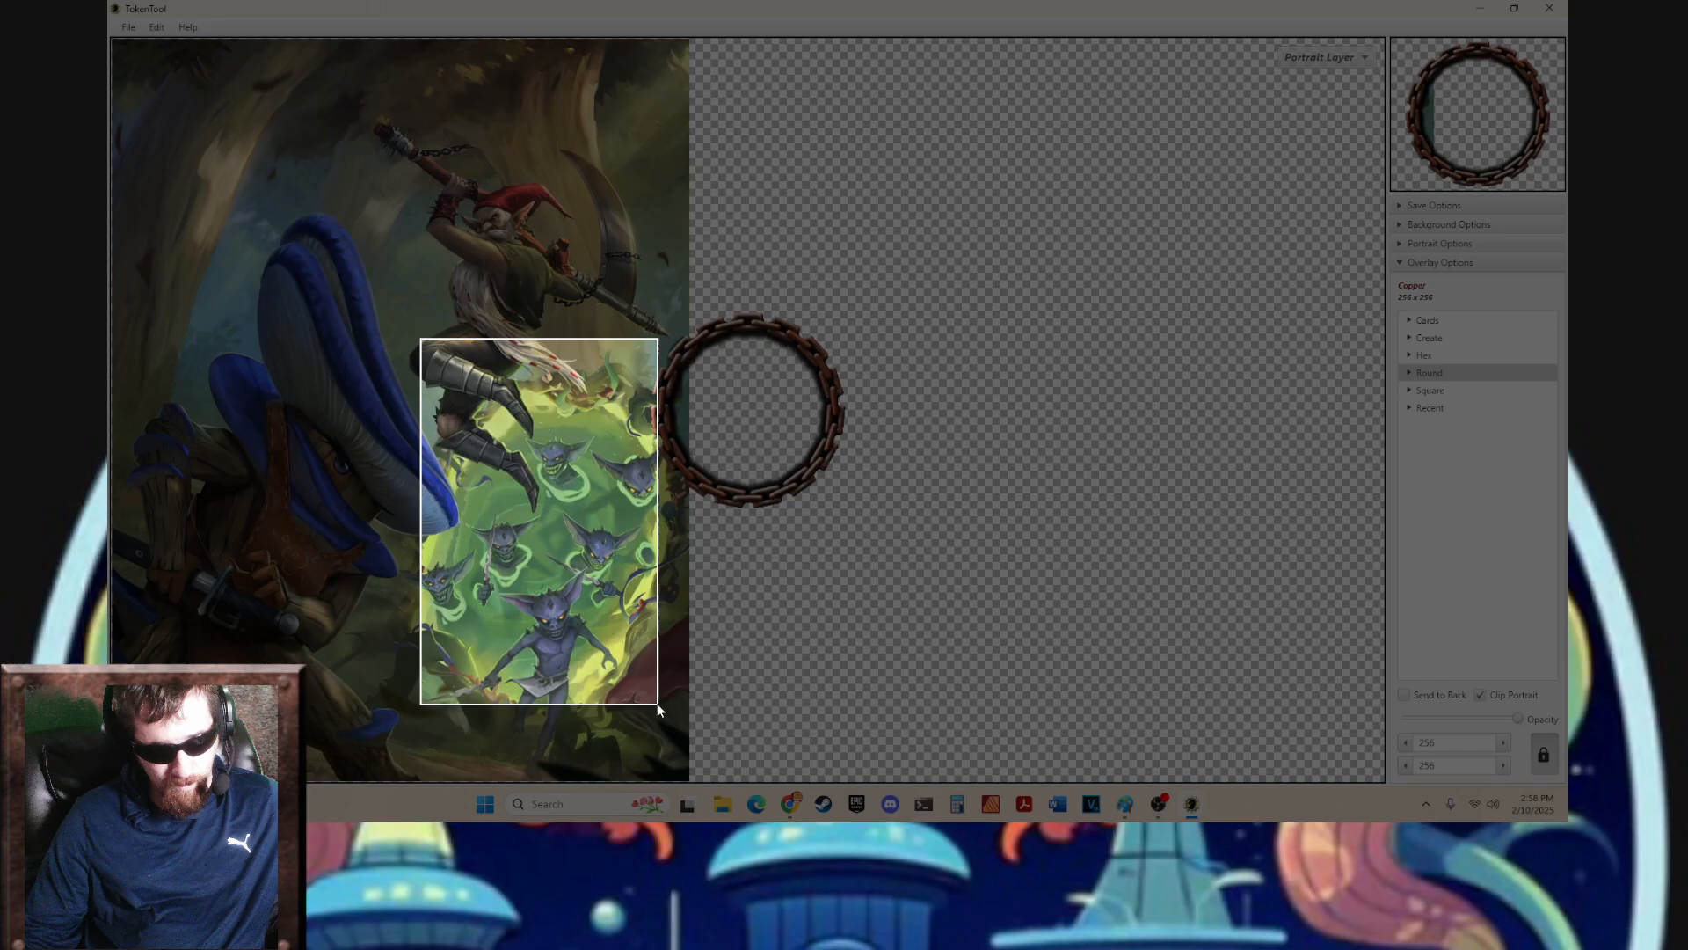
drag(658, 709, 669, 729)
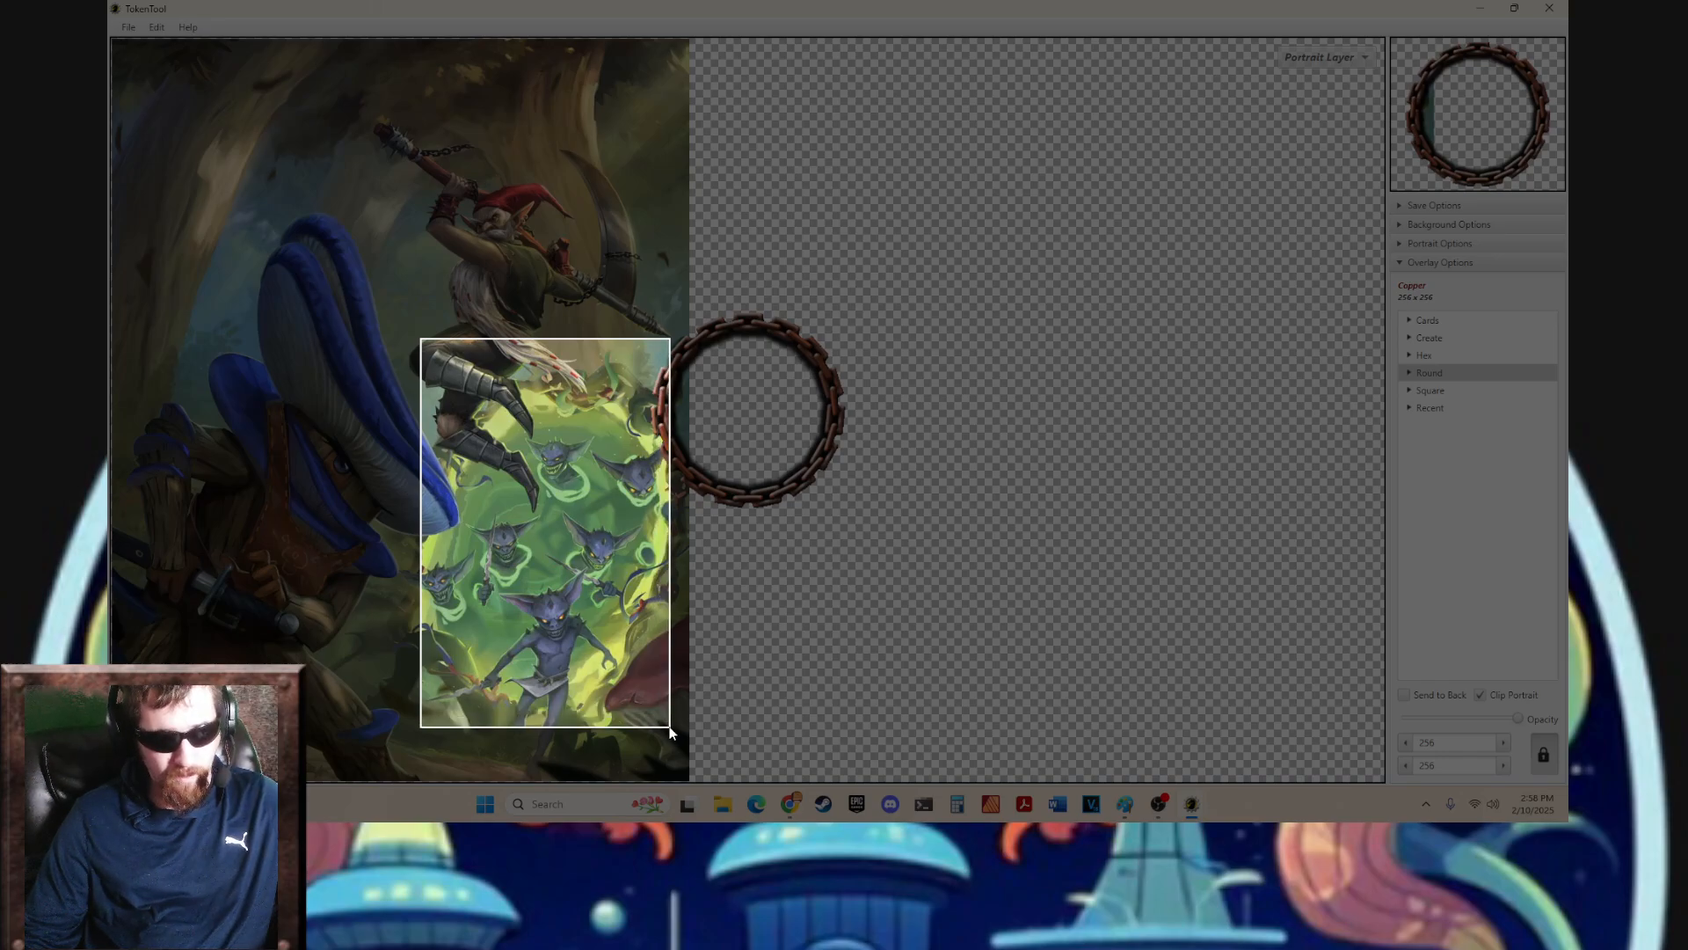
drag(669, 729, 670, 729)
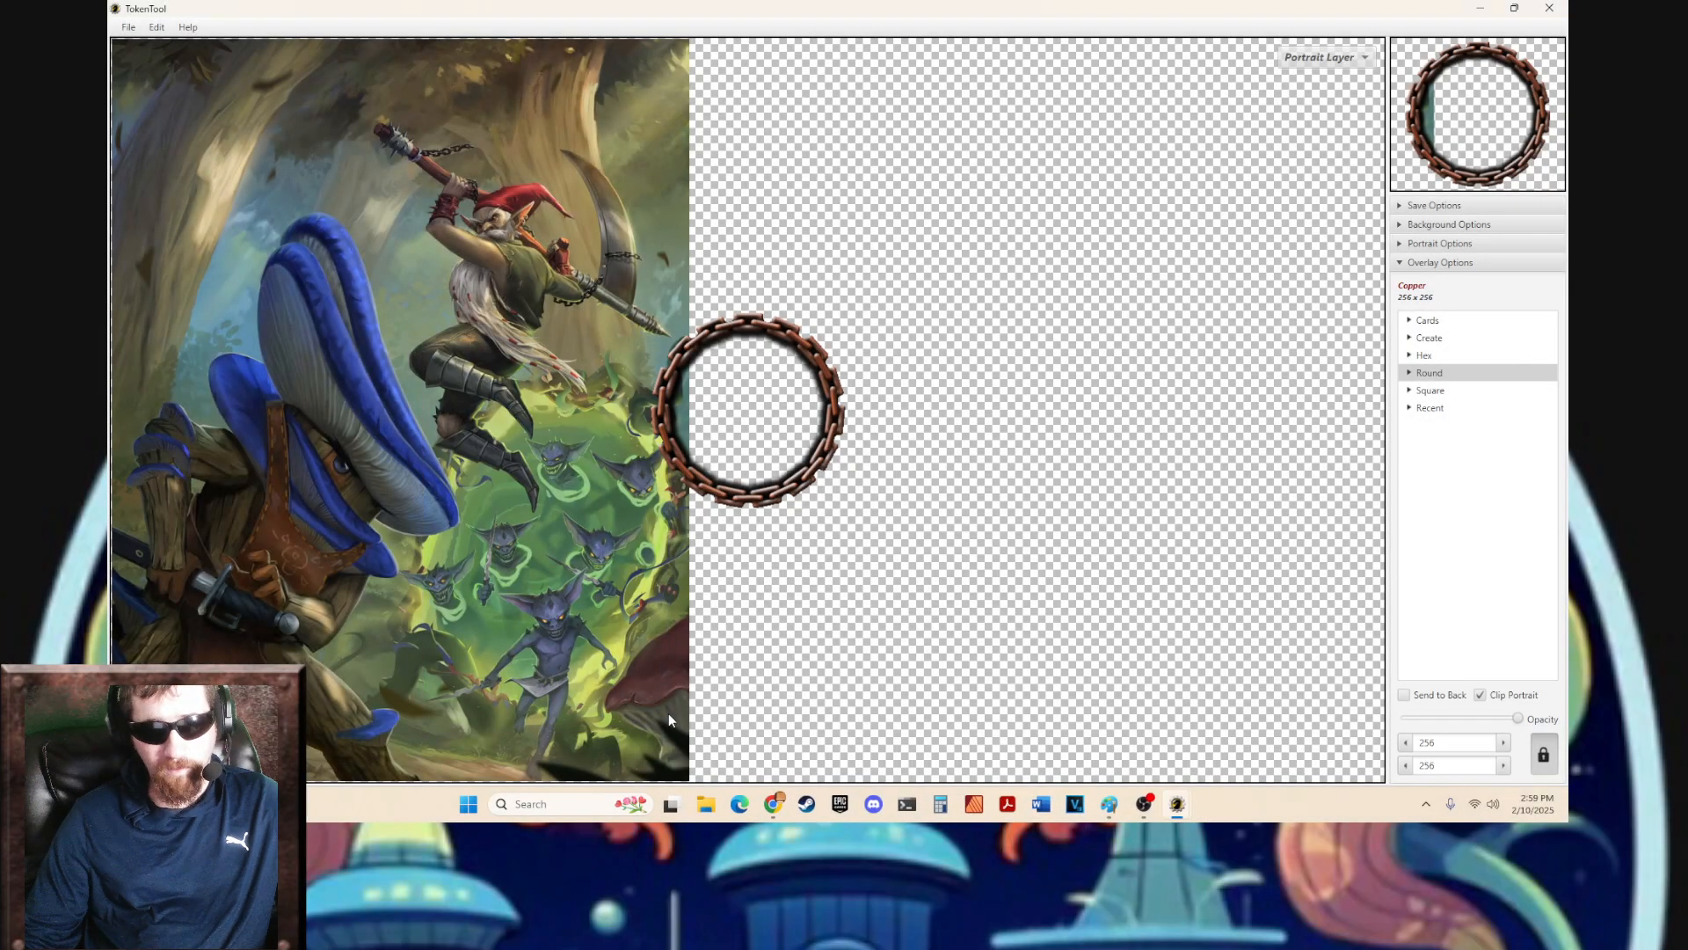
- Paste the captured green artwork into the background layer and place it beside the chain ring
click(1323, 57)
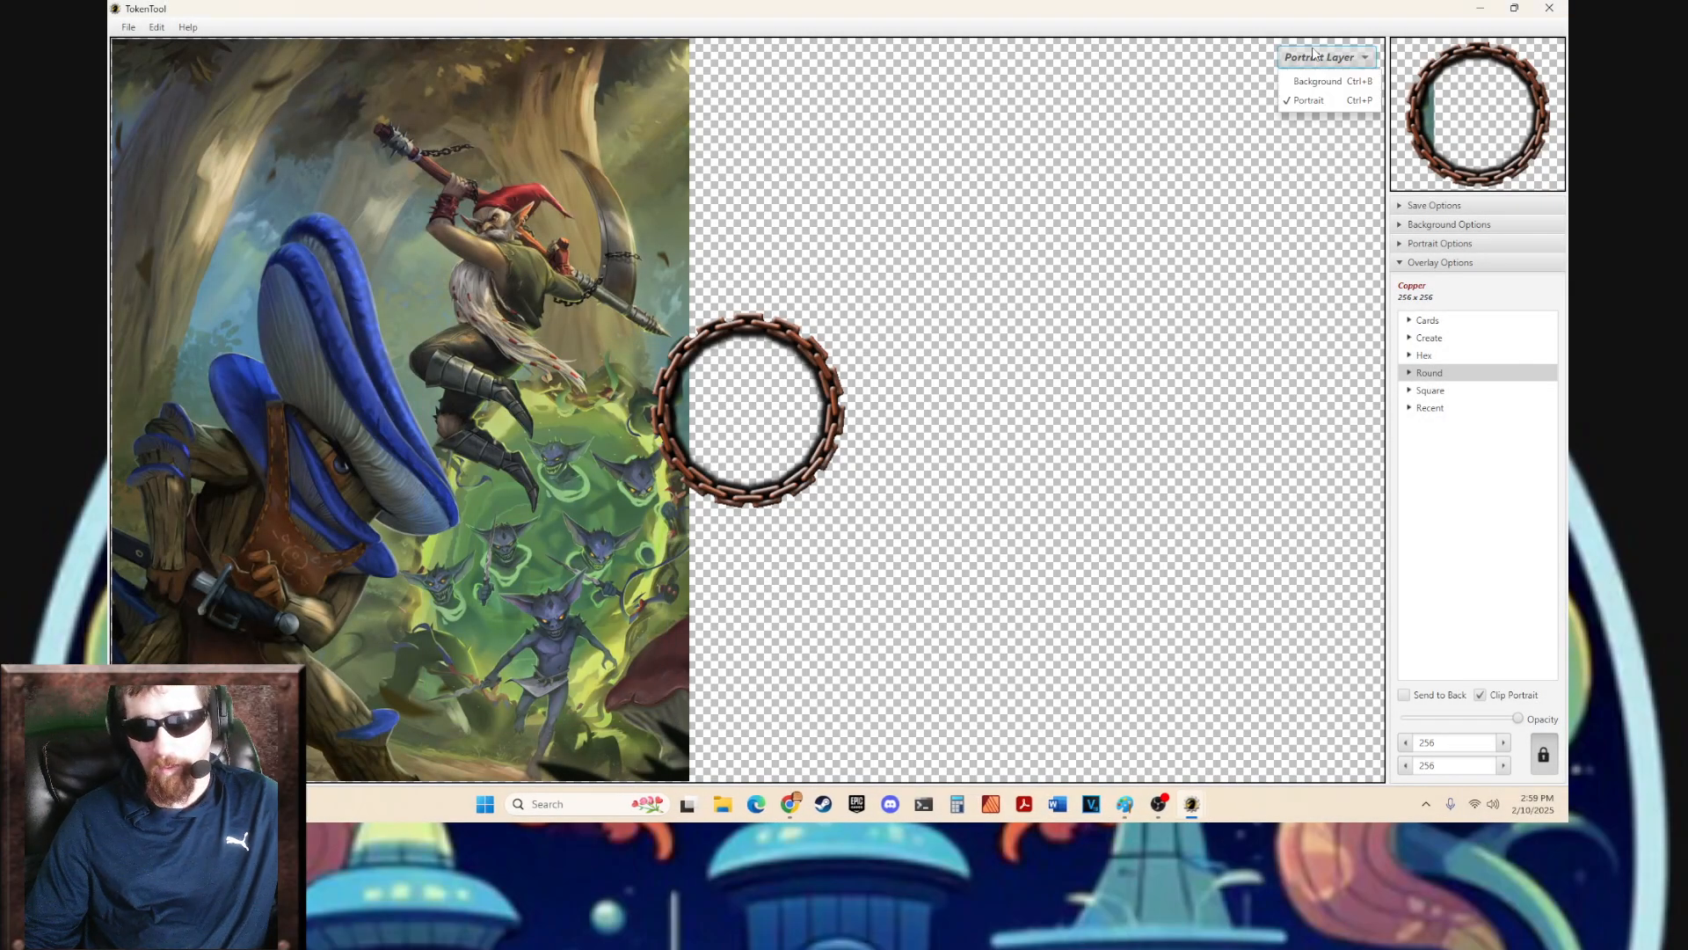
click(1319, 79)
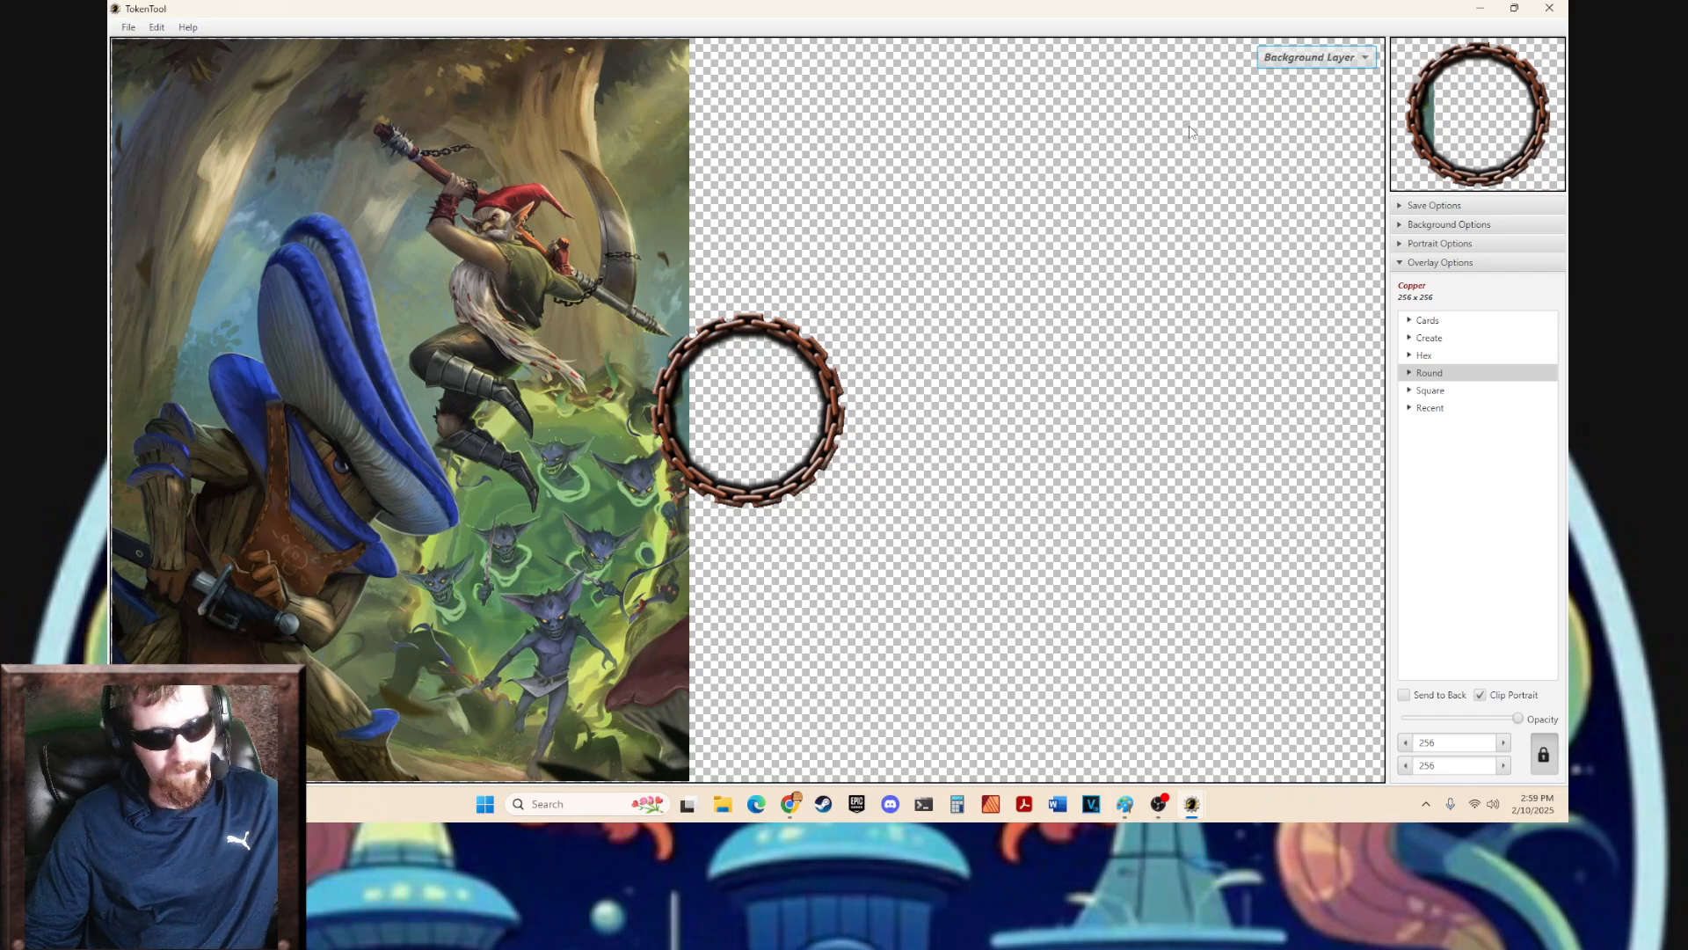
key(ctrl+v)
drag(439, 311, 749, 280)
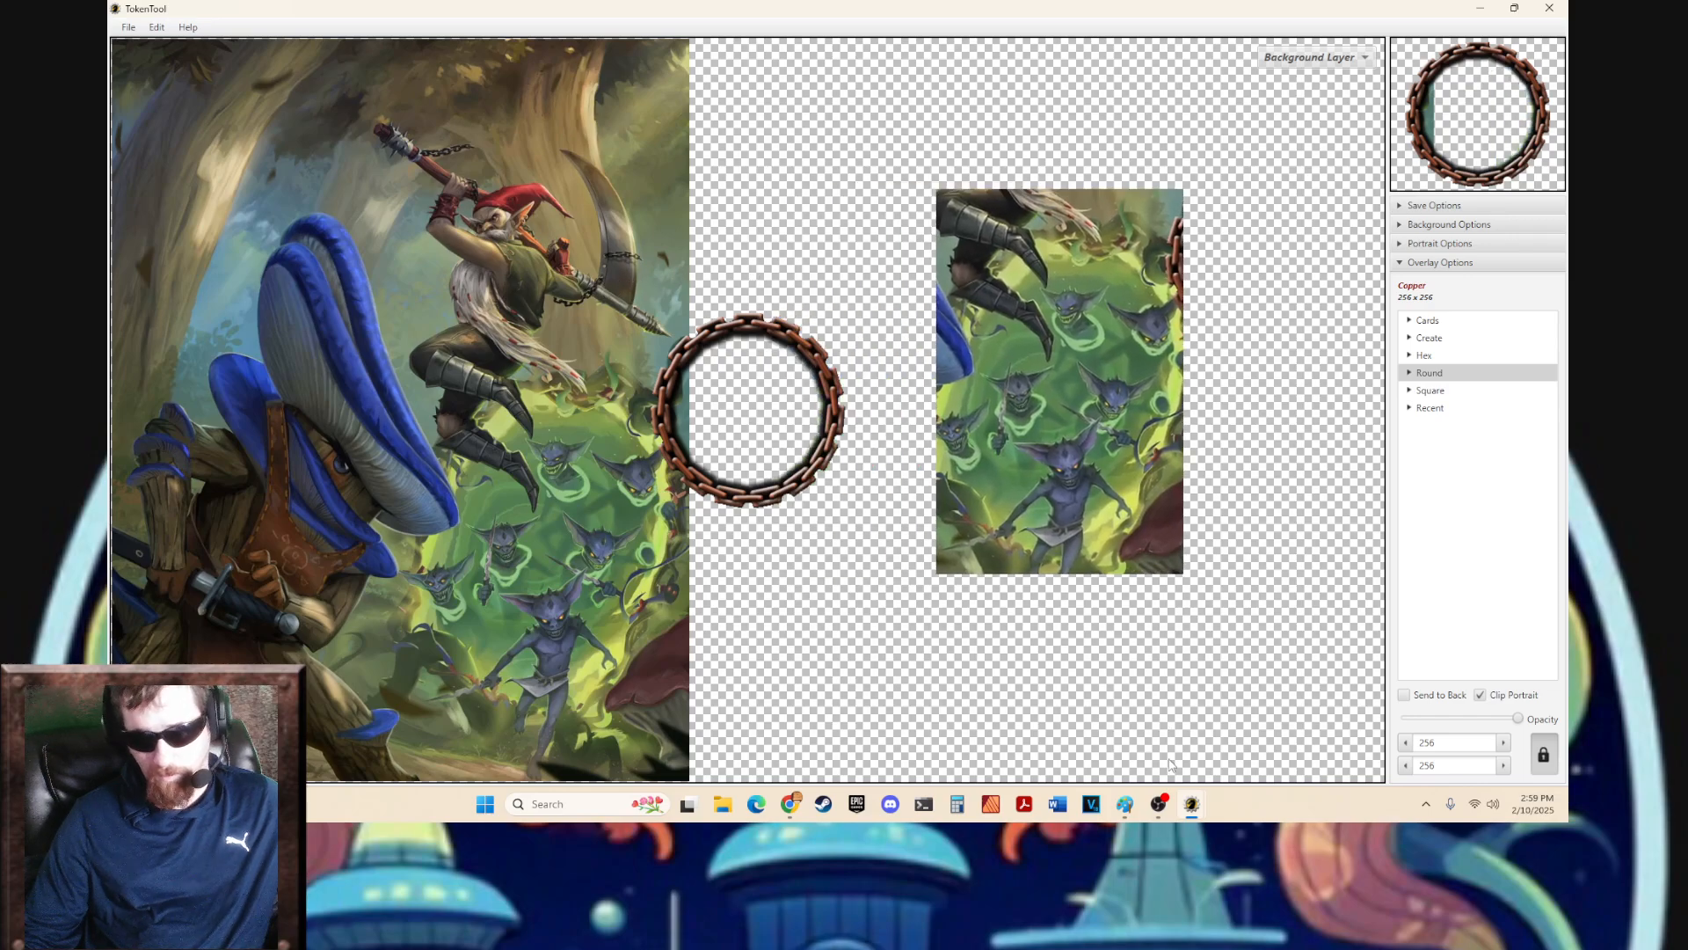
- Use the purple gremlin image from page 6 of the PDF as the portrait and close the PDF window
mouse_move(1192, 809)
click(1268, 728)
click(1156, 321)
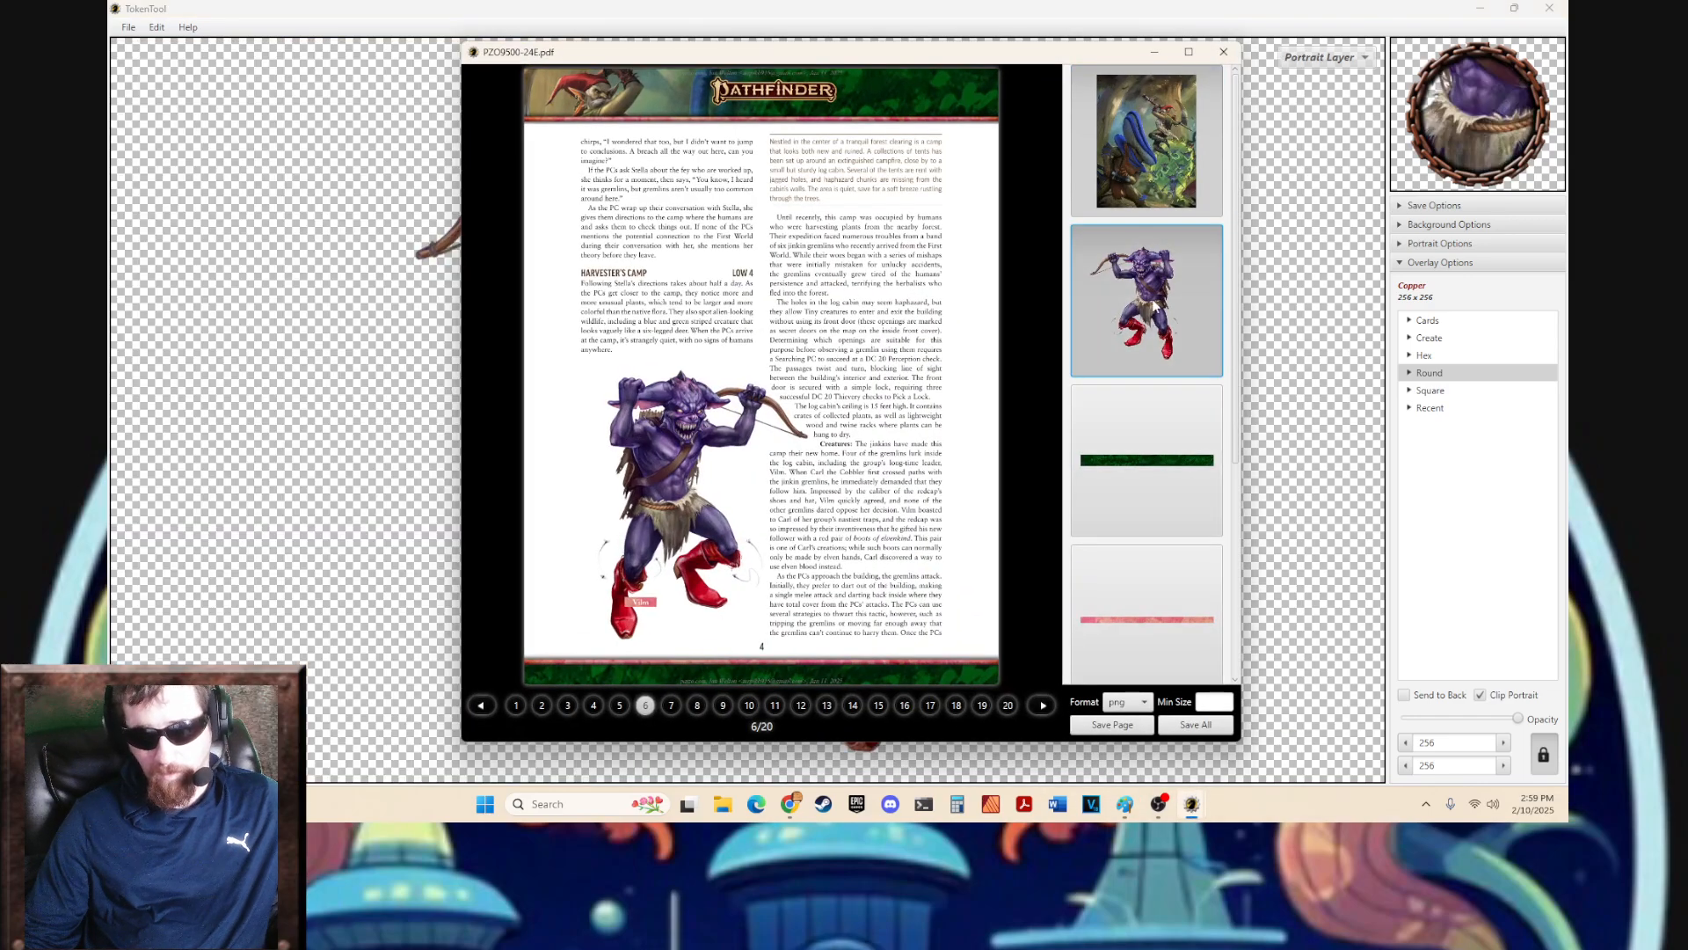
click(1223, 51)
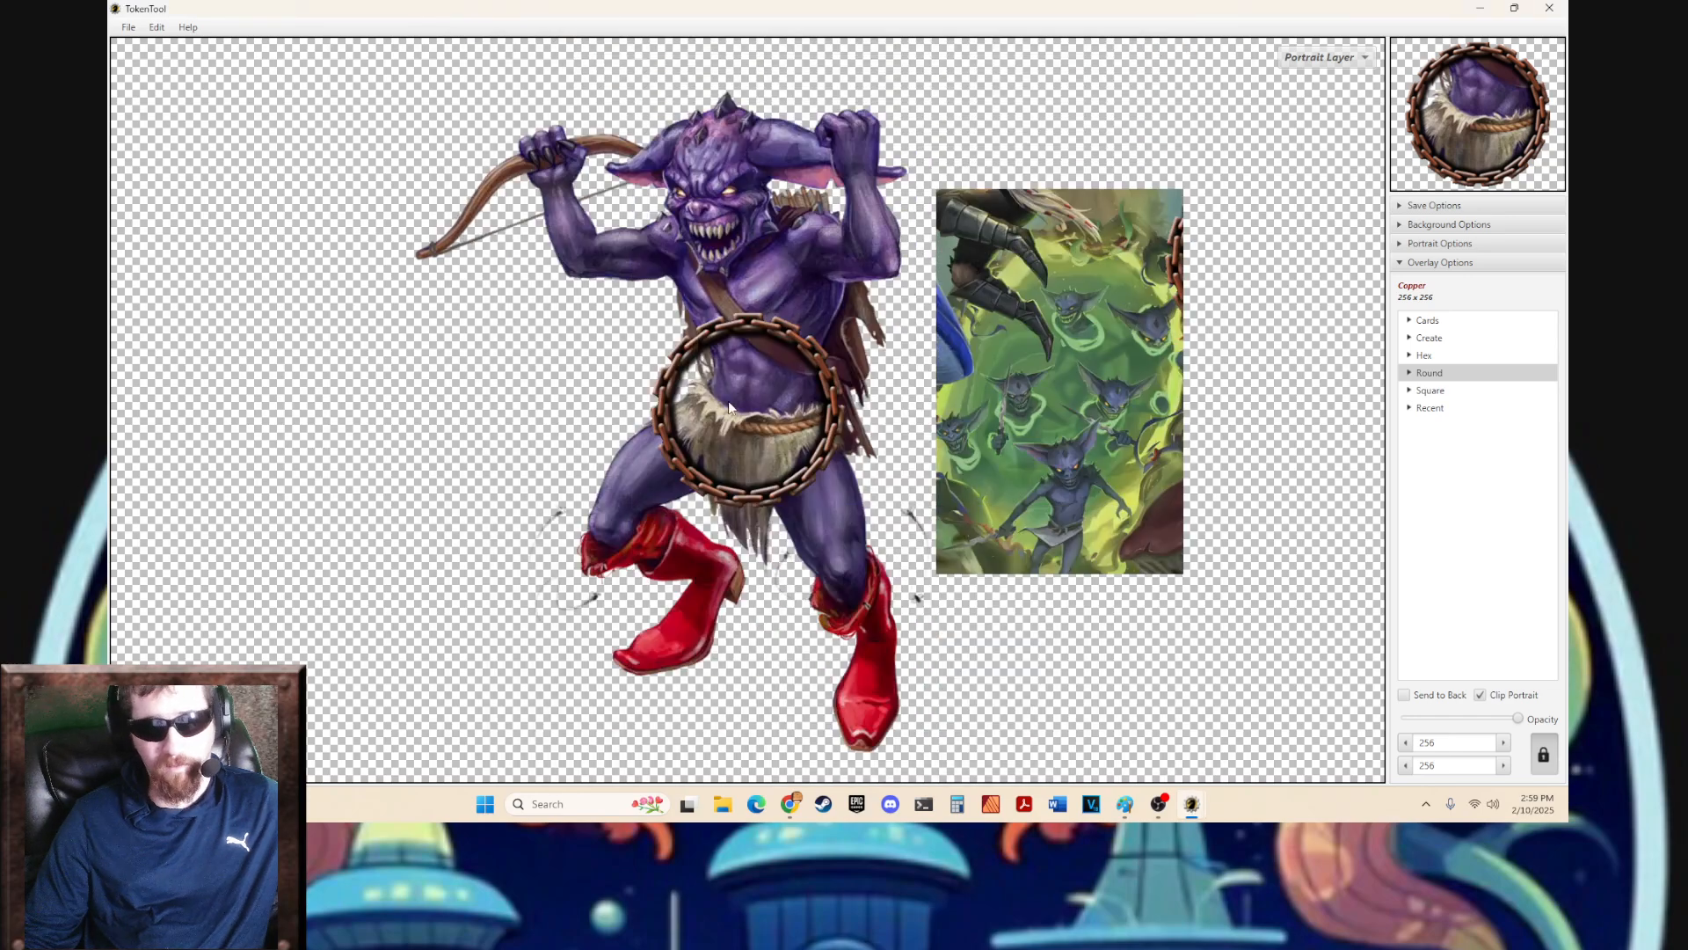
- Shrink the gremlin portrait to fit its upper body in the ring and move the green background artwork behind it
scroll(747, 451, down, 10)
drag(753, 472, 757, 488)
drag(1055, 452, 769, 412)
click(1326, 58)
click(1319, 84)
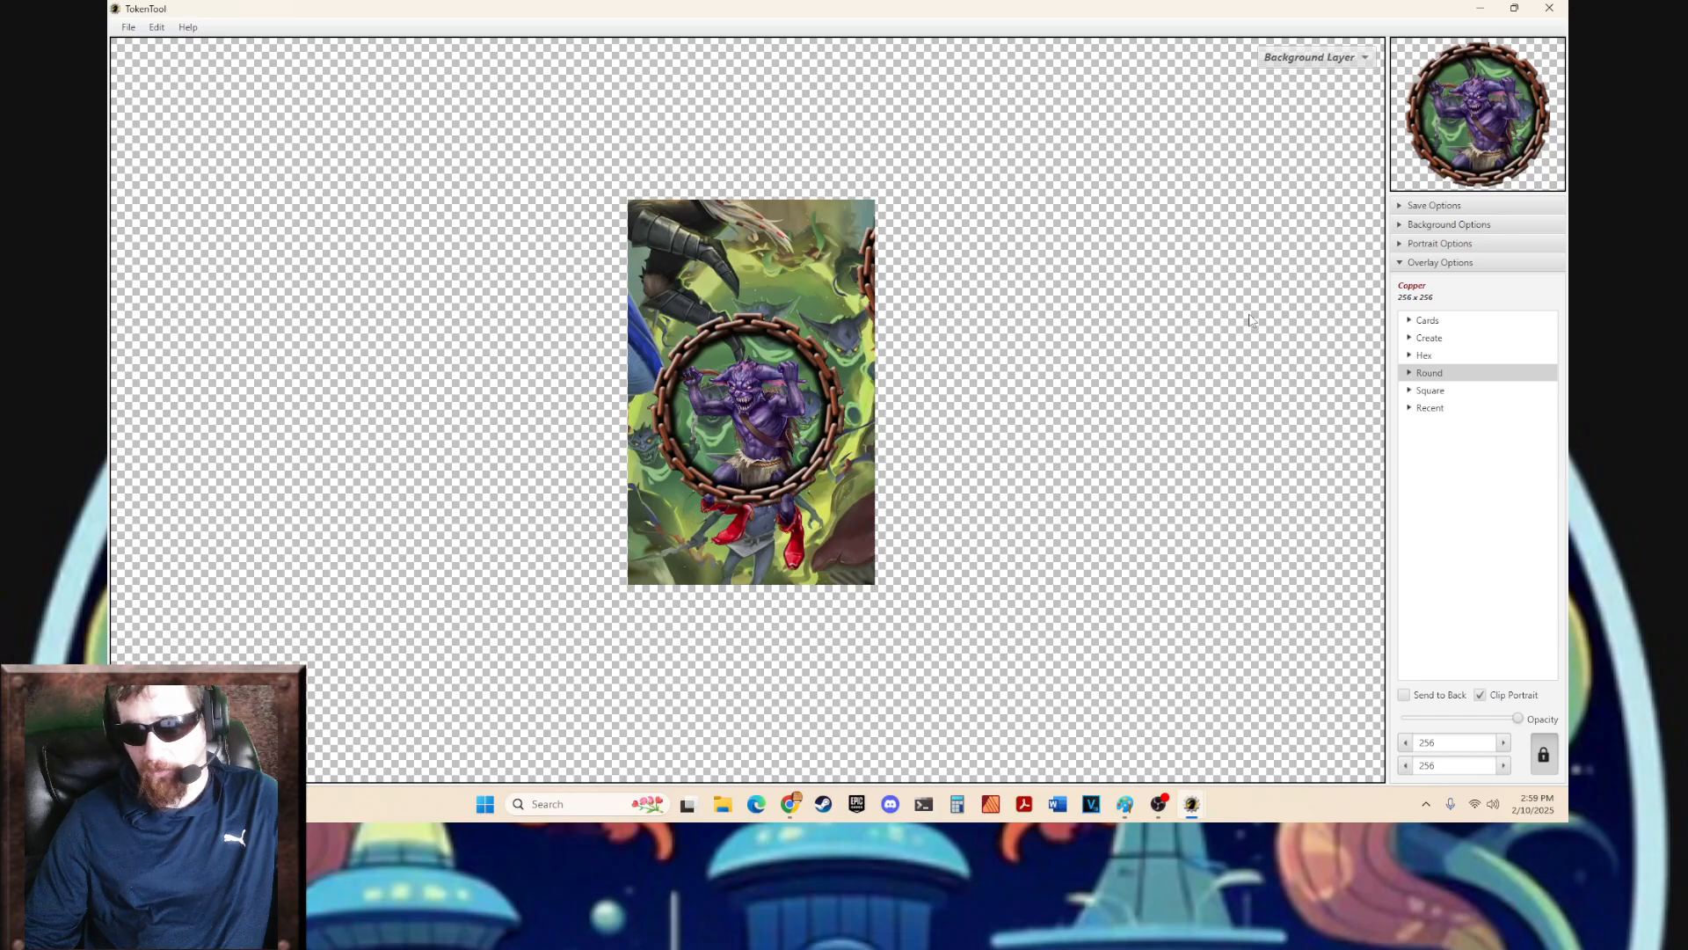
- Lower the green background artwork behind the gremlin and save the token as a PNG image named purple goblin
drag(790, 287, 790, 353)
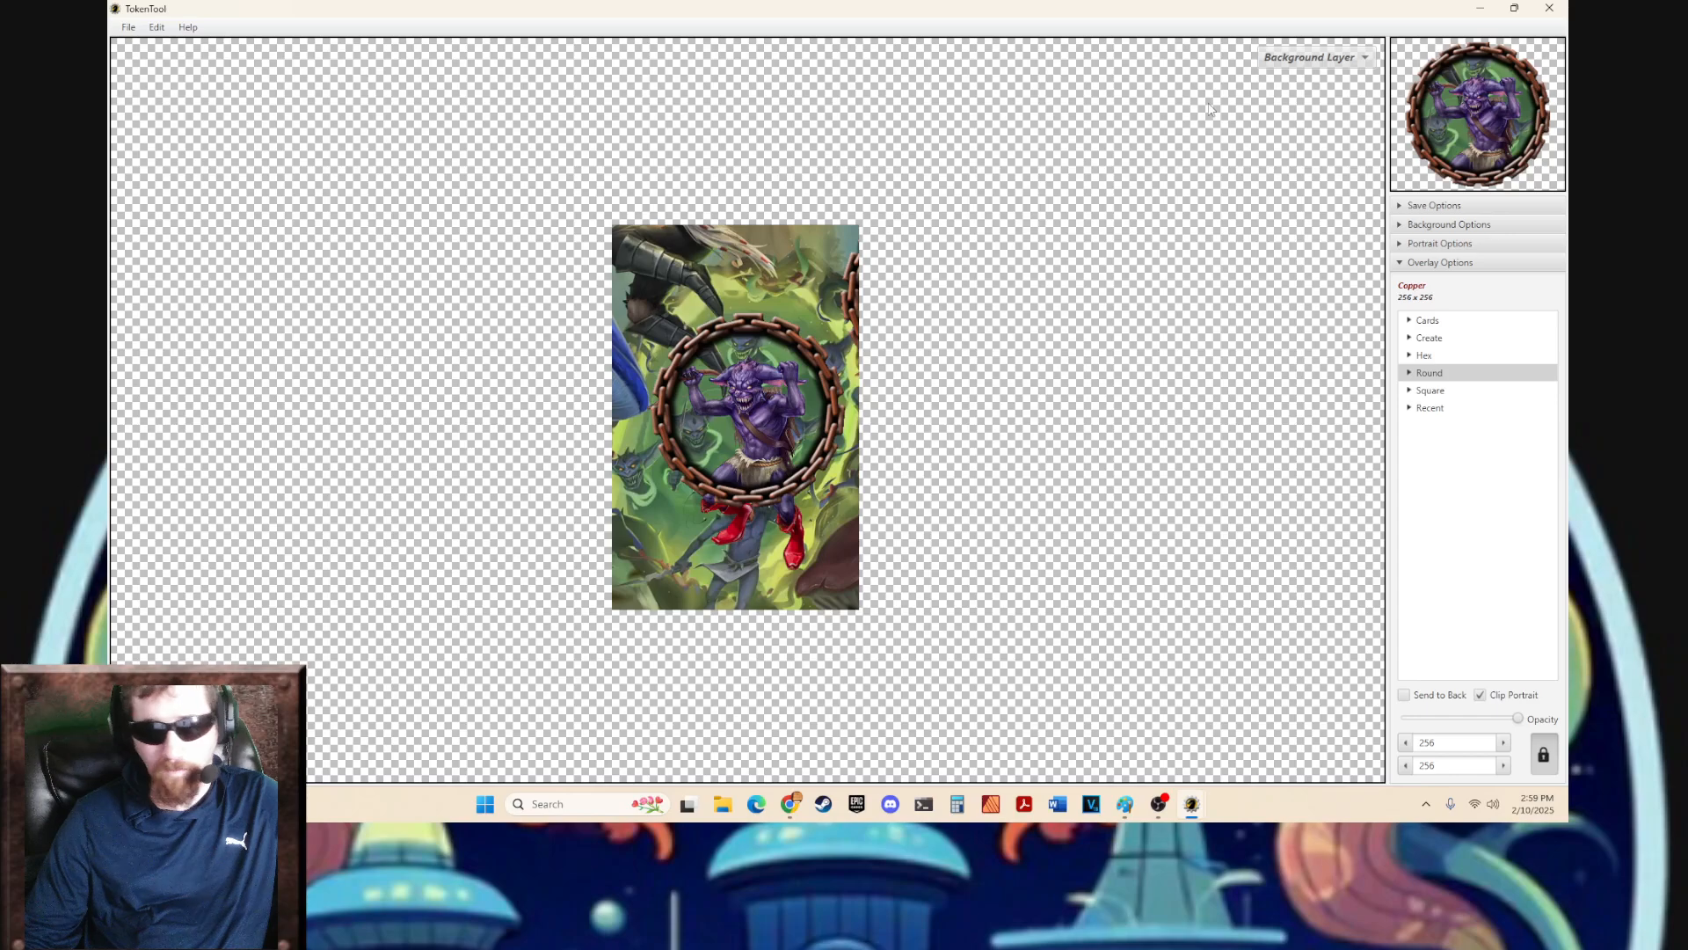
click(129, 27)
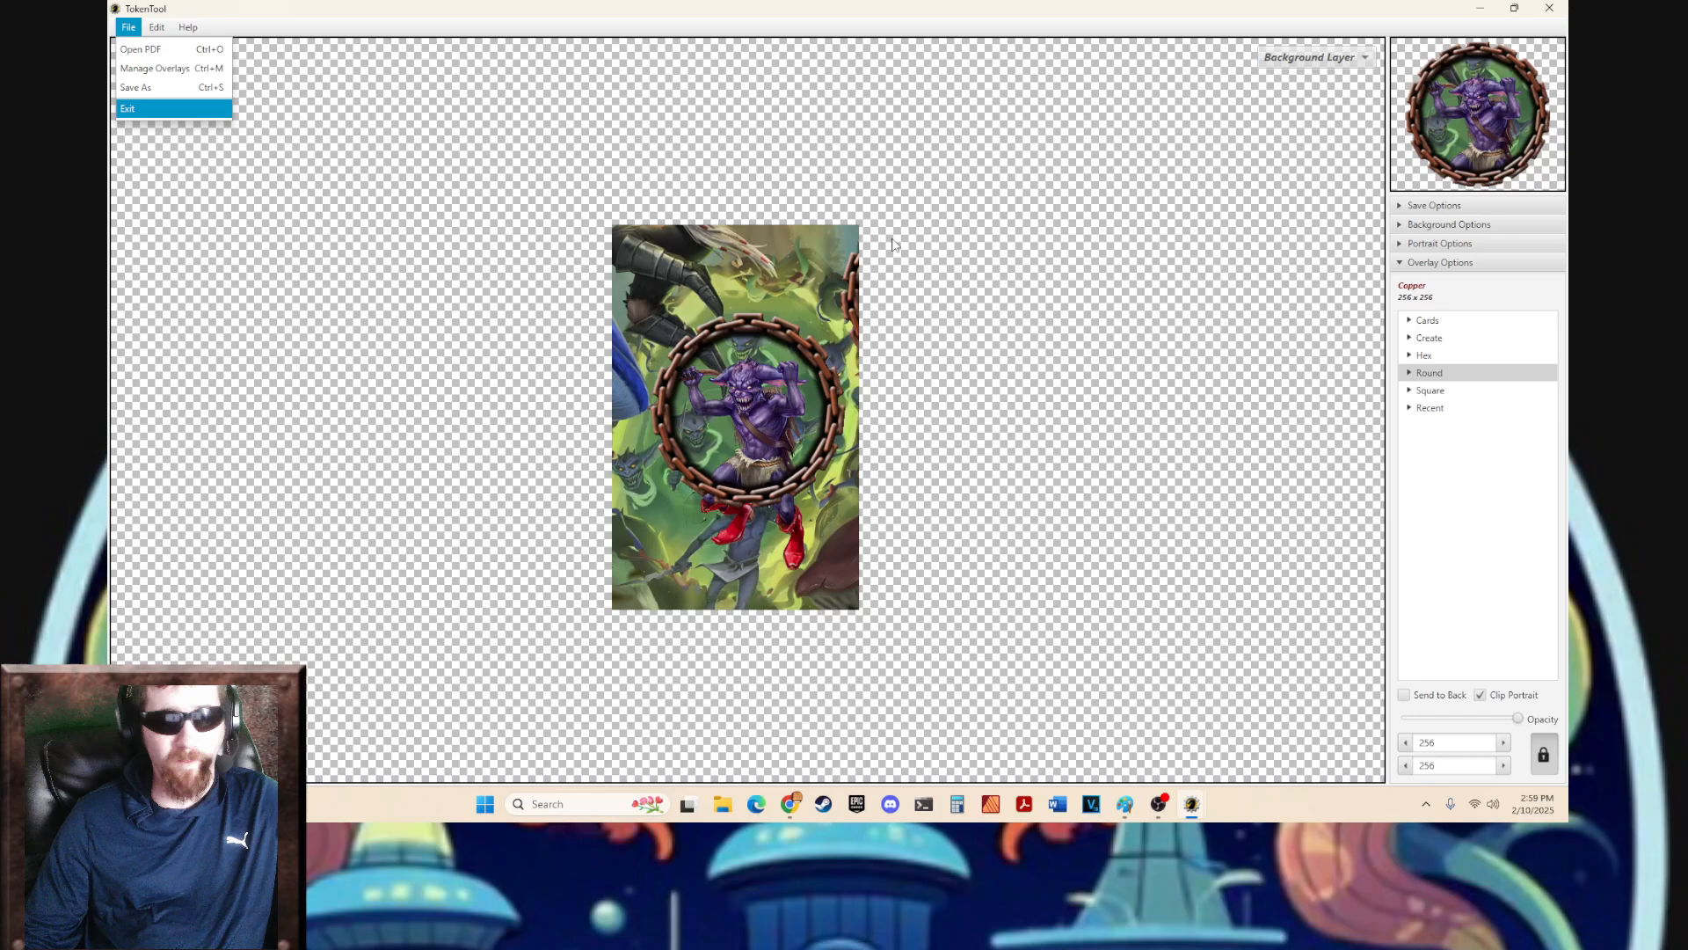
click(888, 198)
click(129, 28)
click(145, 88)
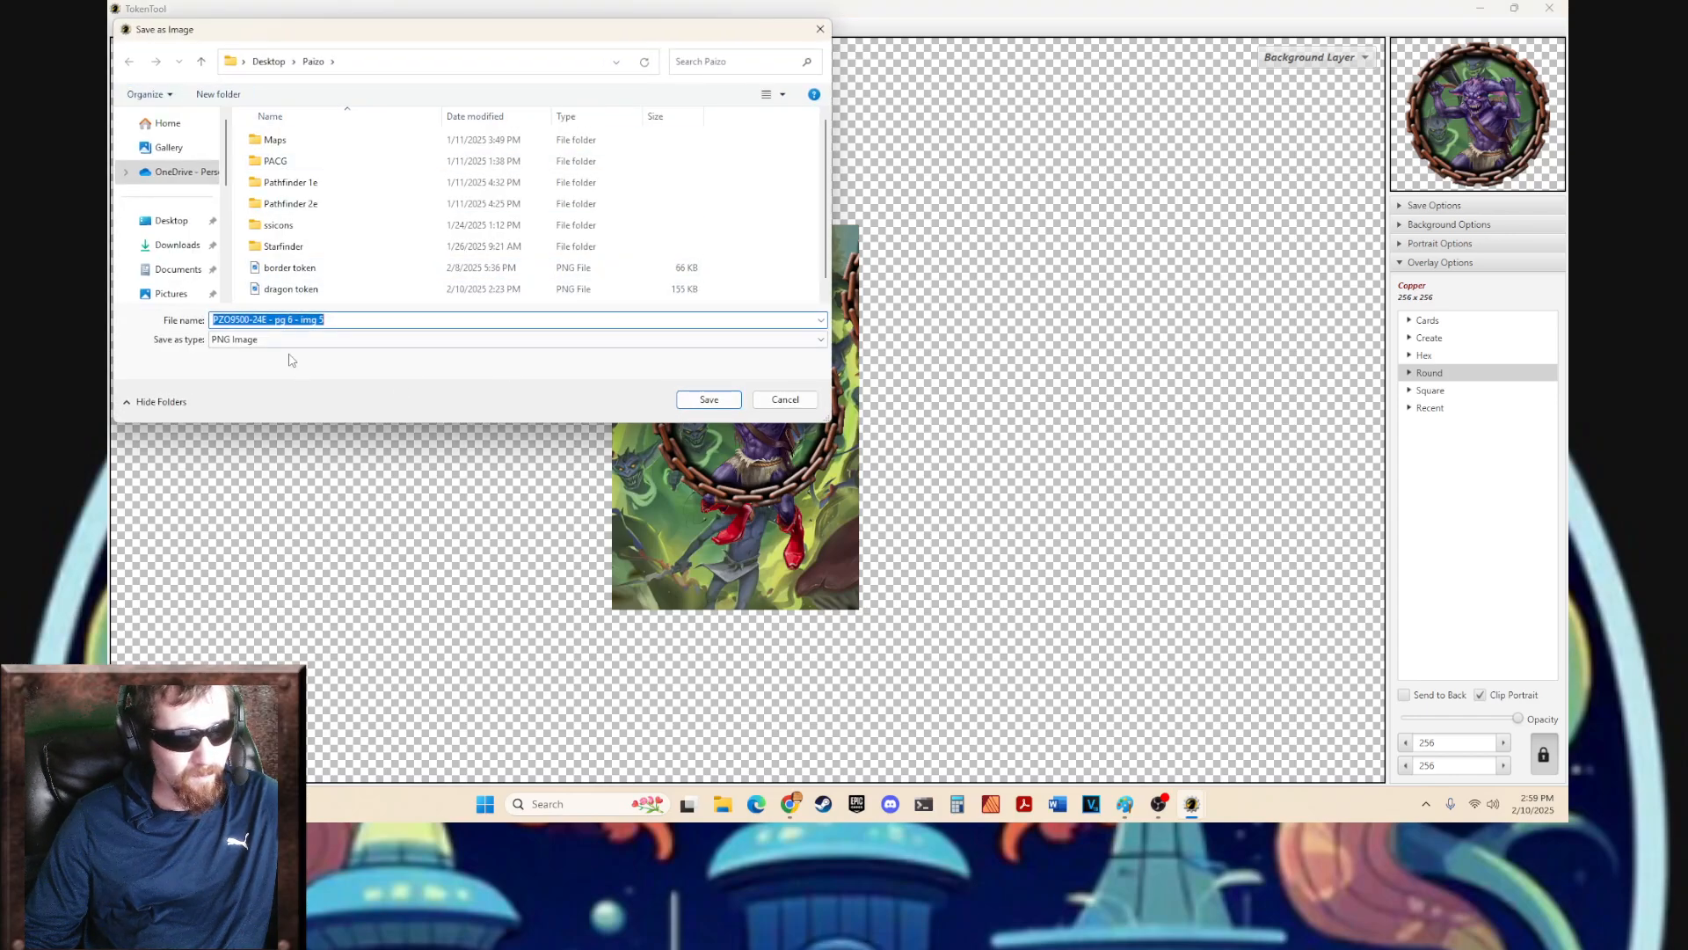
click(290, 340)
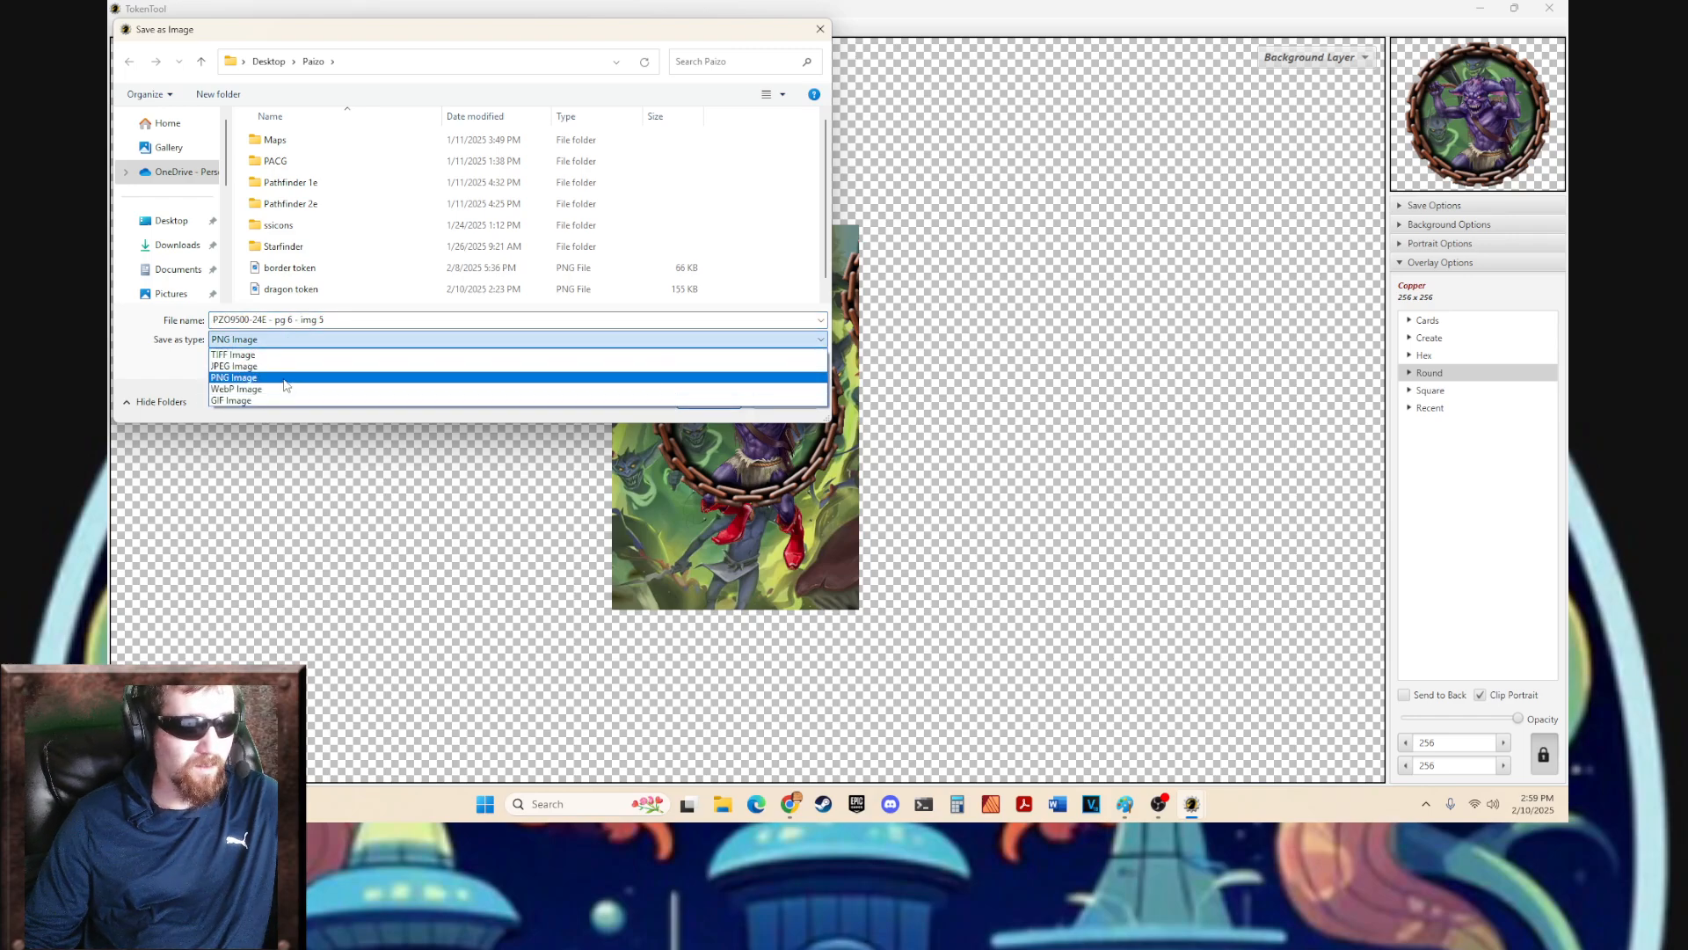
click(282, 377)
click(356, 323)
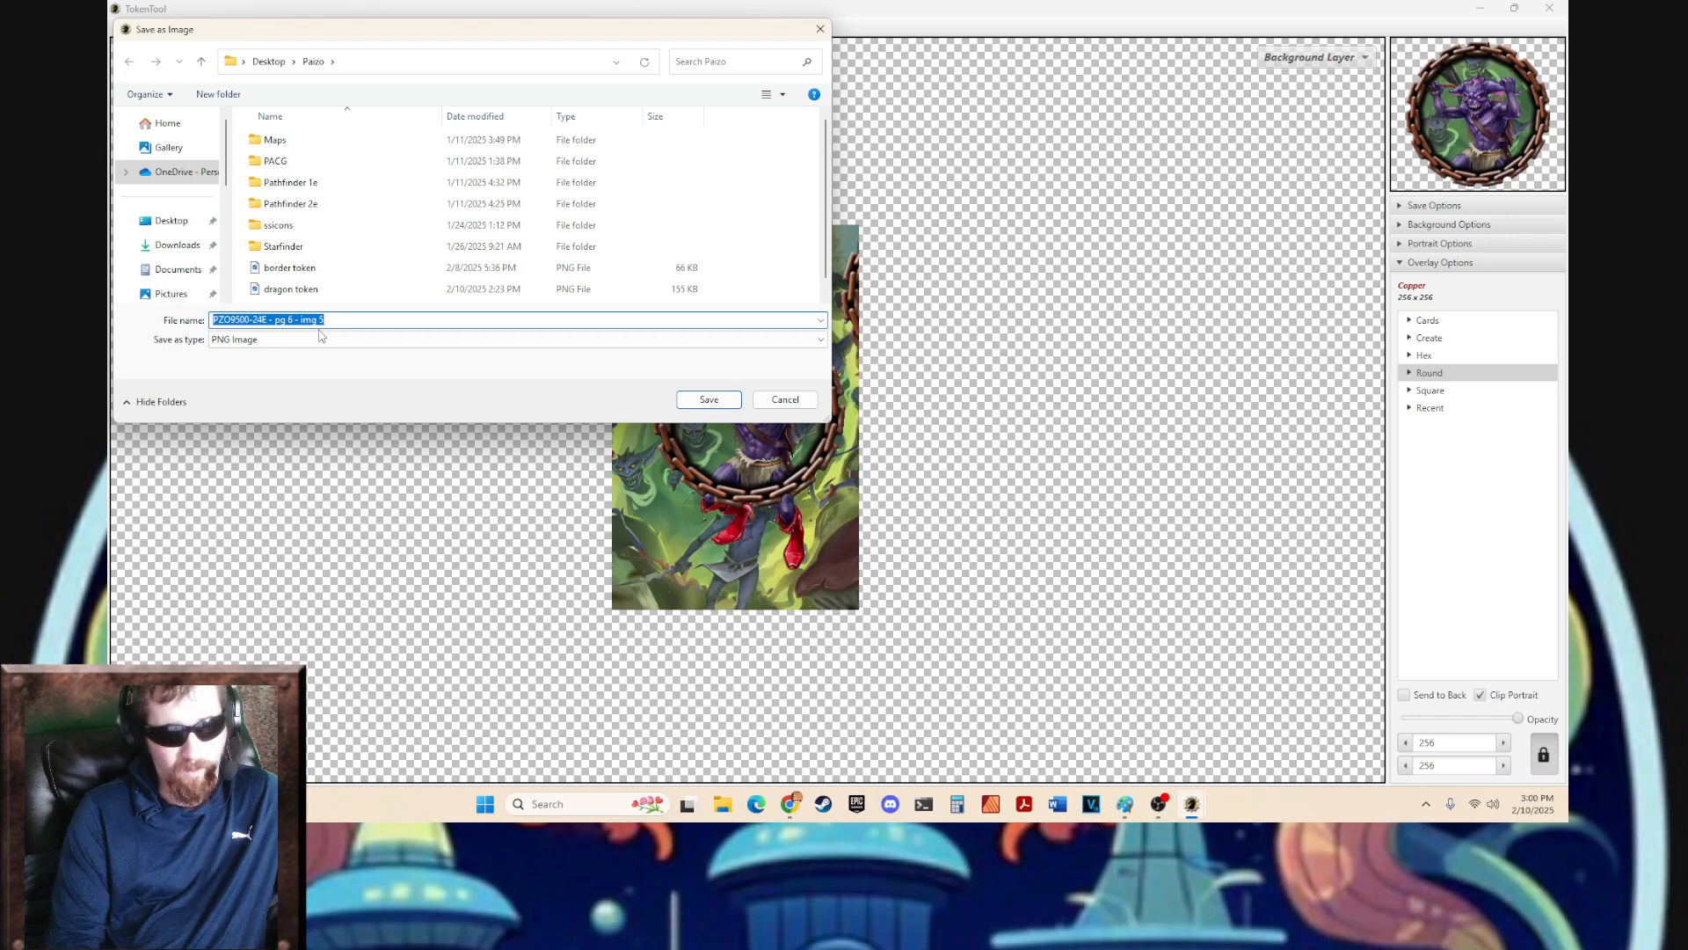
text(purple goblin)
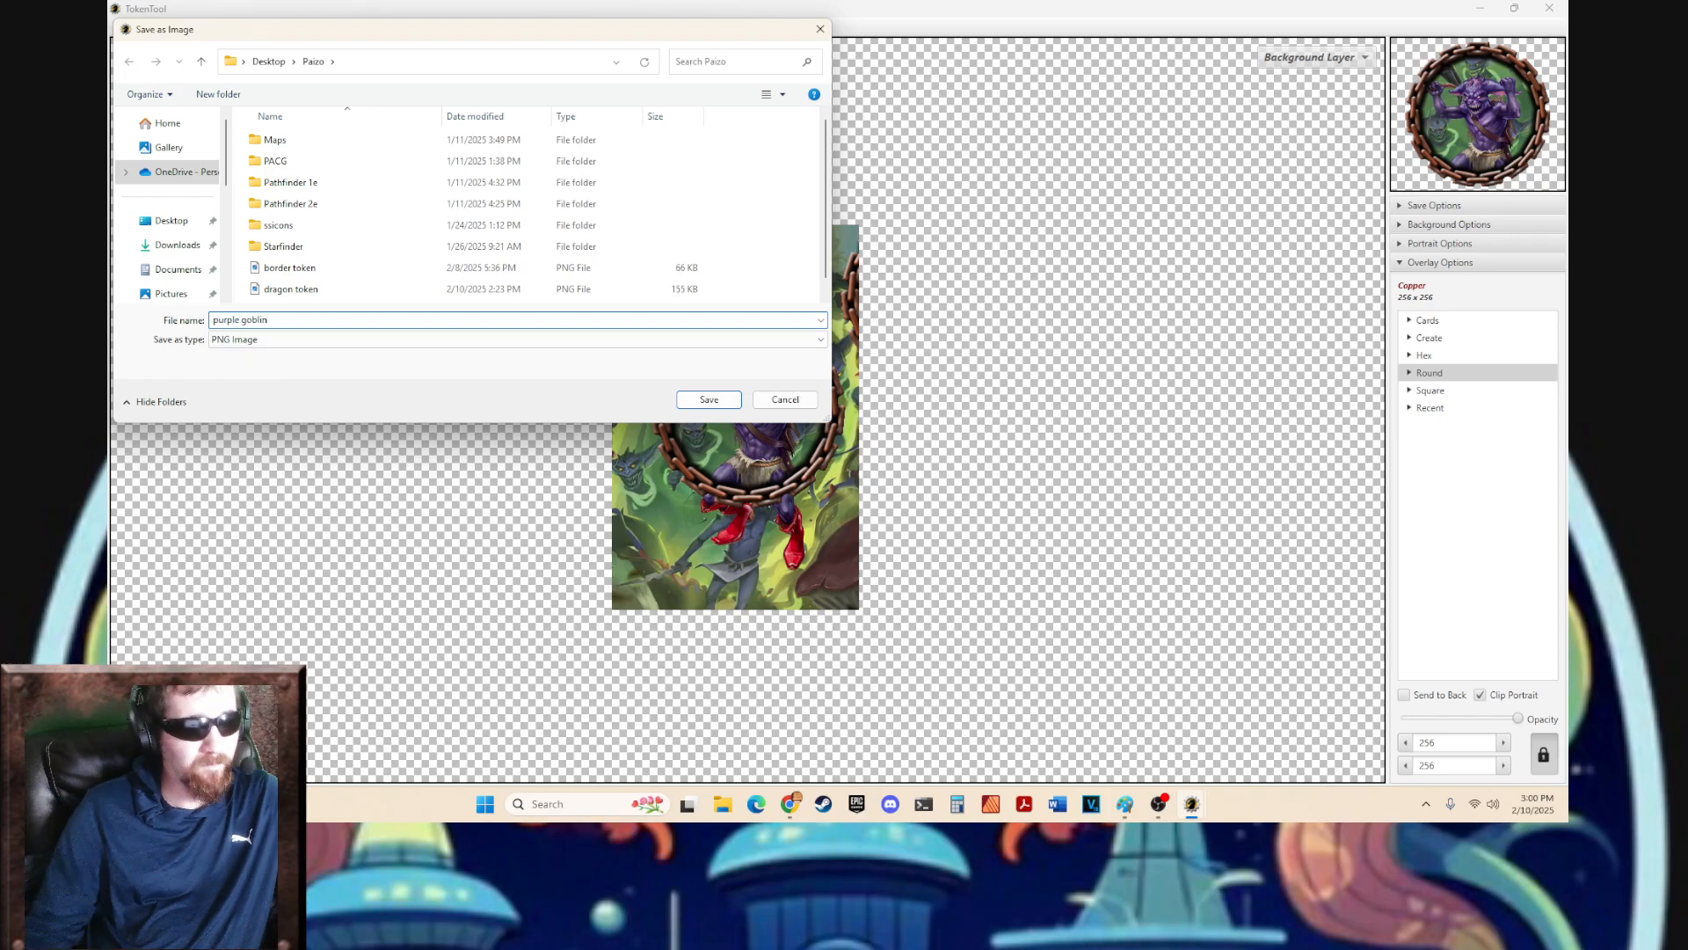
click(709, 399)
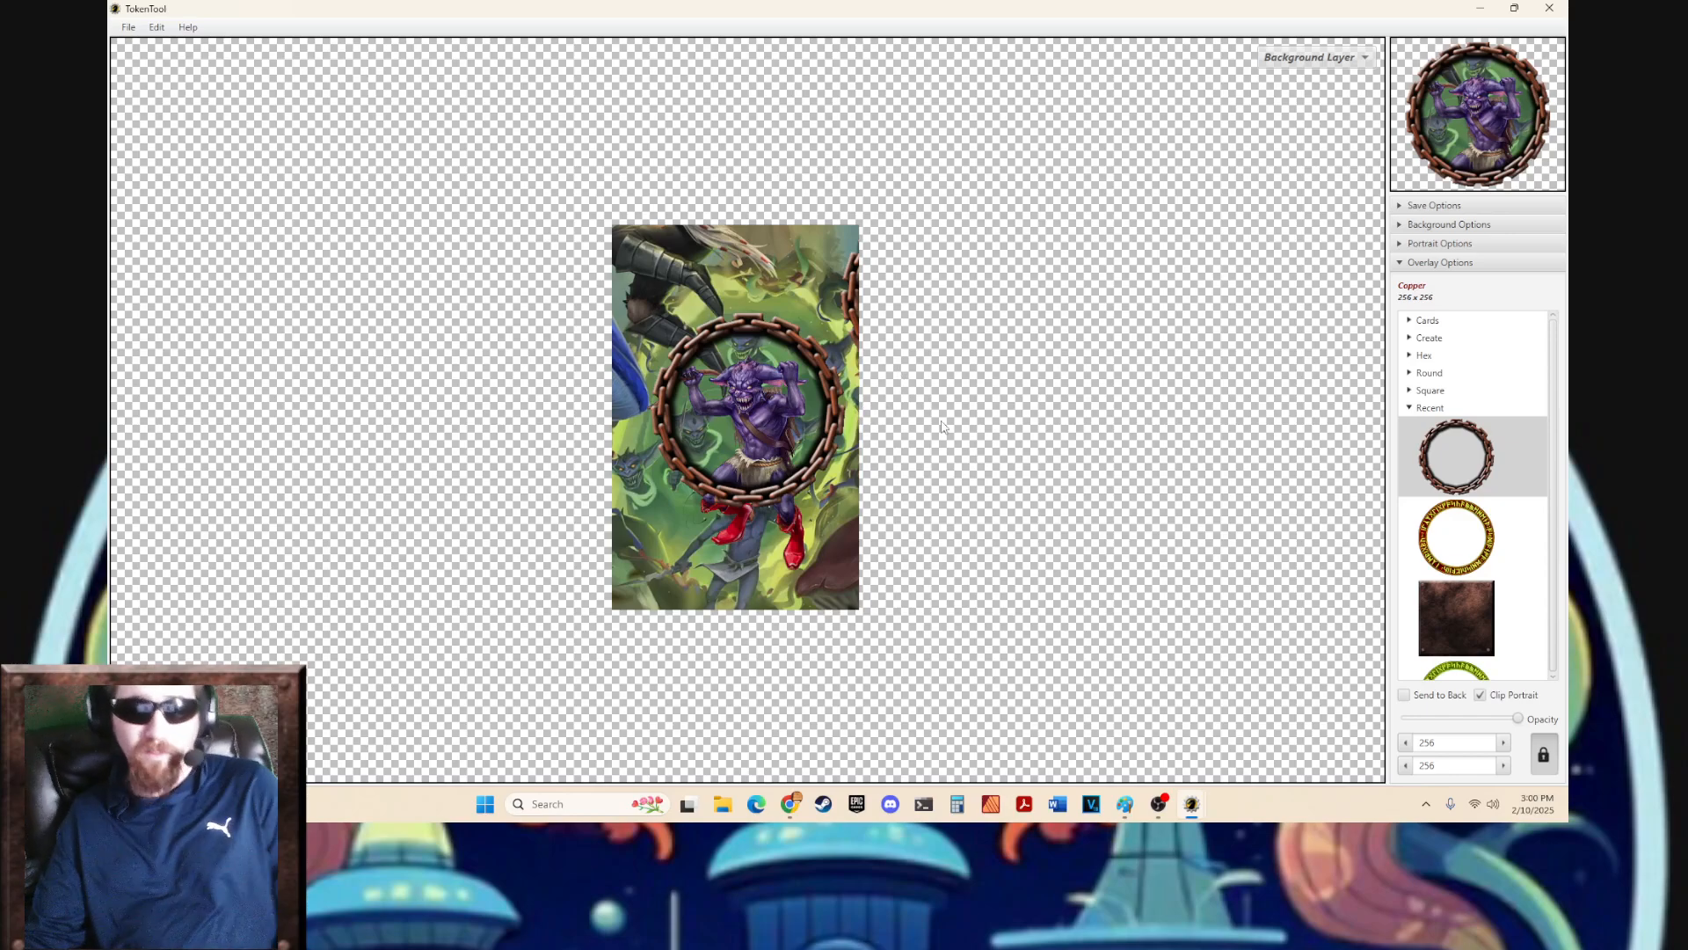
- Switch to Chrome and copy the front-facing PNGEgg hedgehog image from the hedgehog png search results
mouse_move(1162, 793)
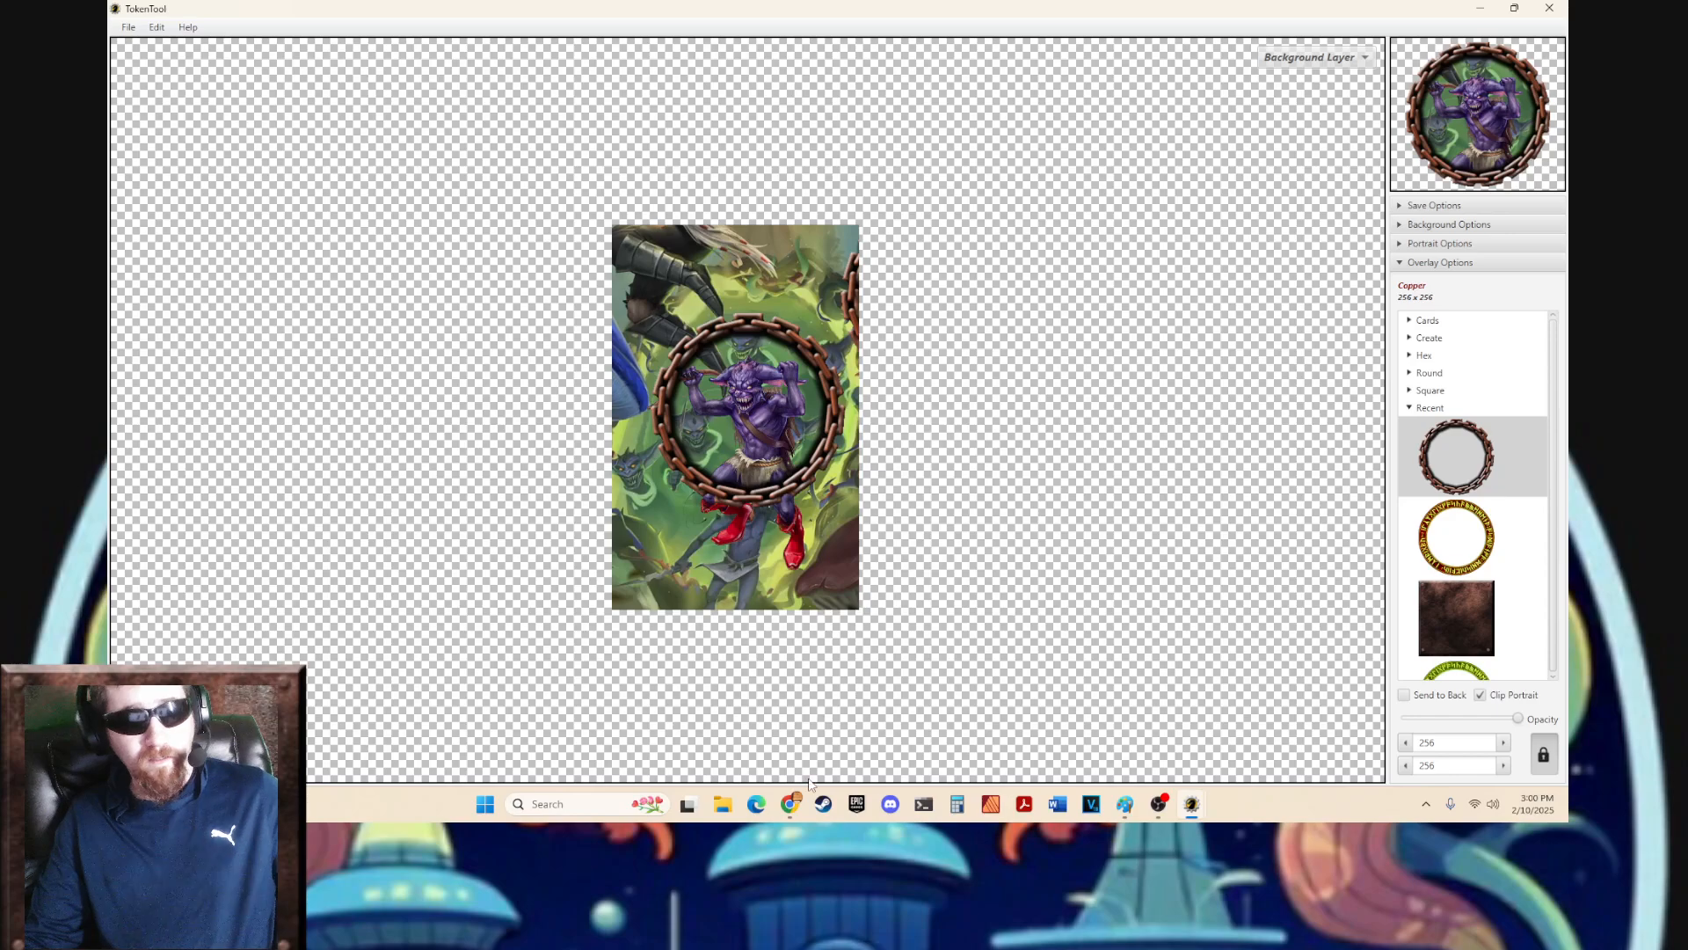
click(793, 809)
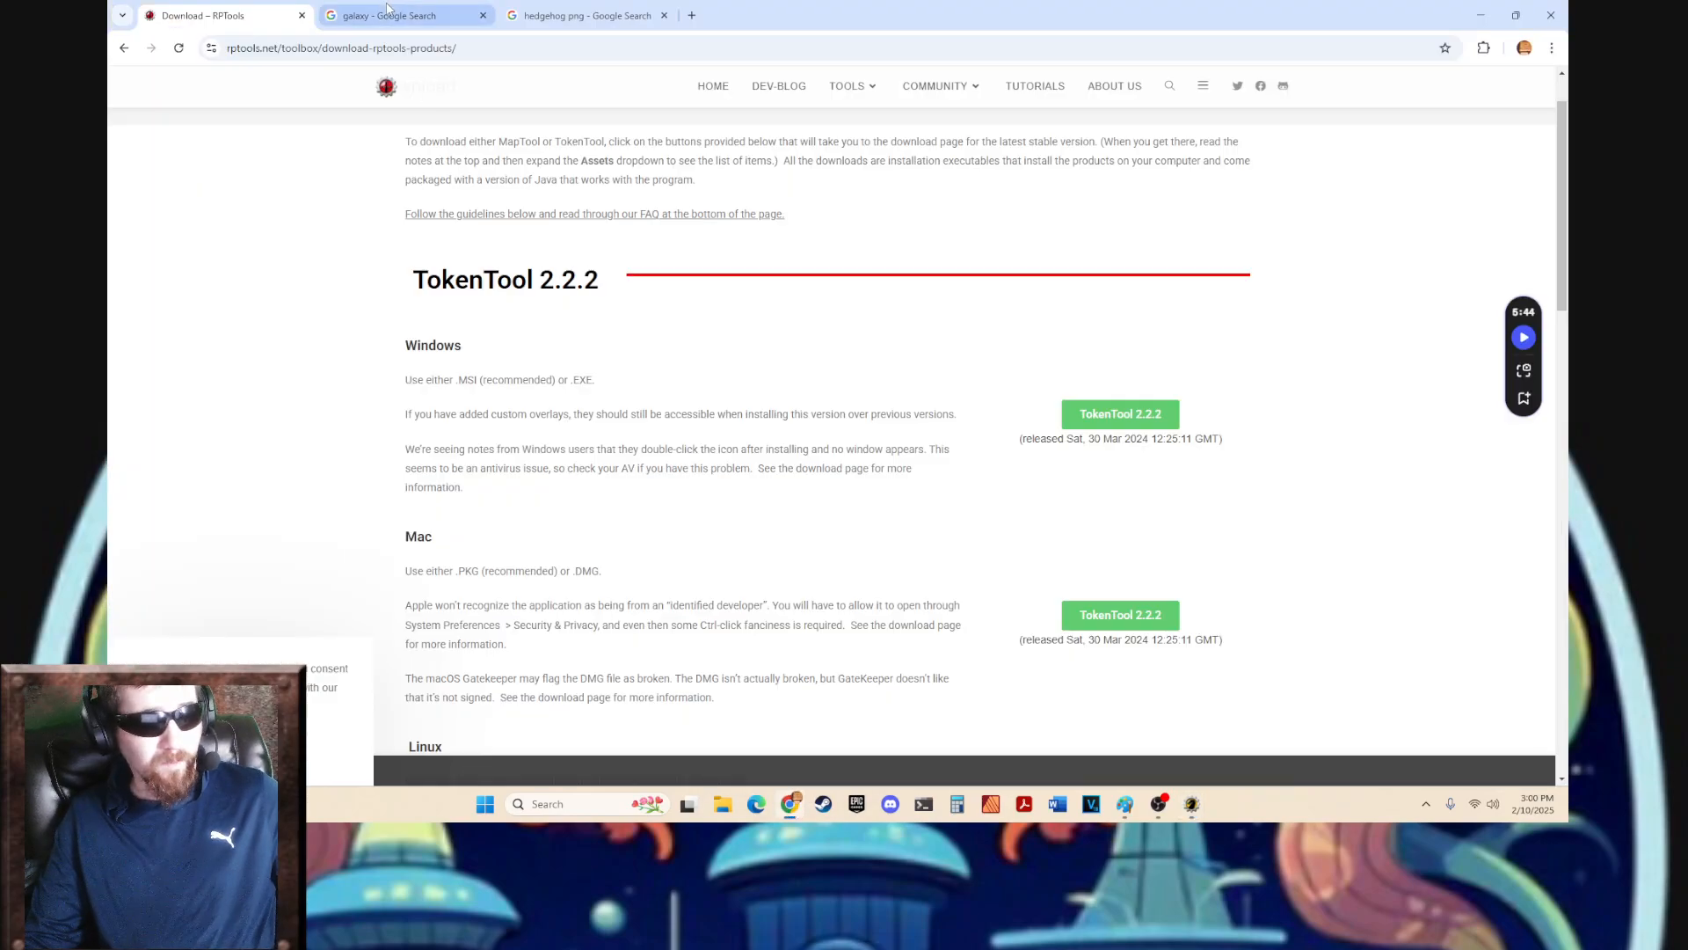
click(578, 18)
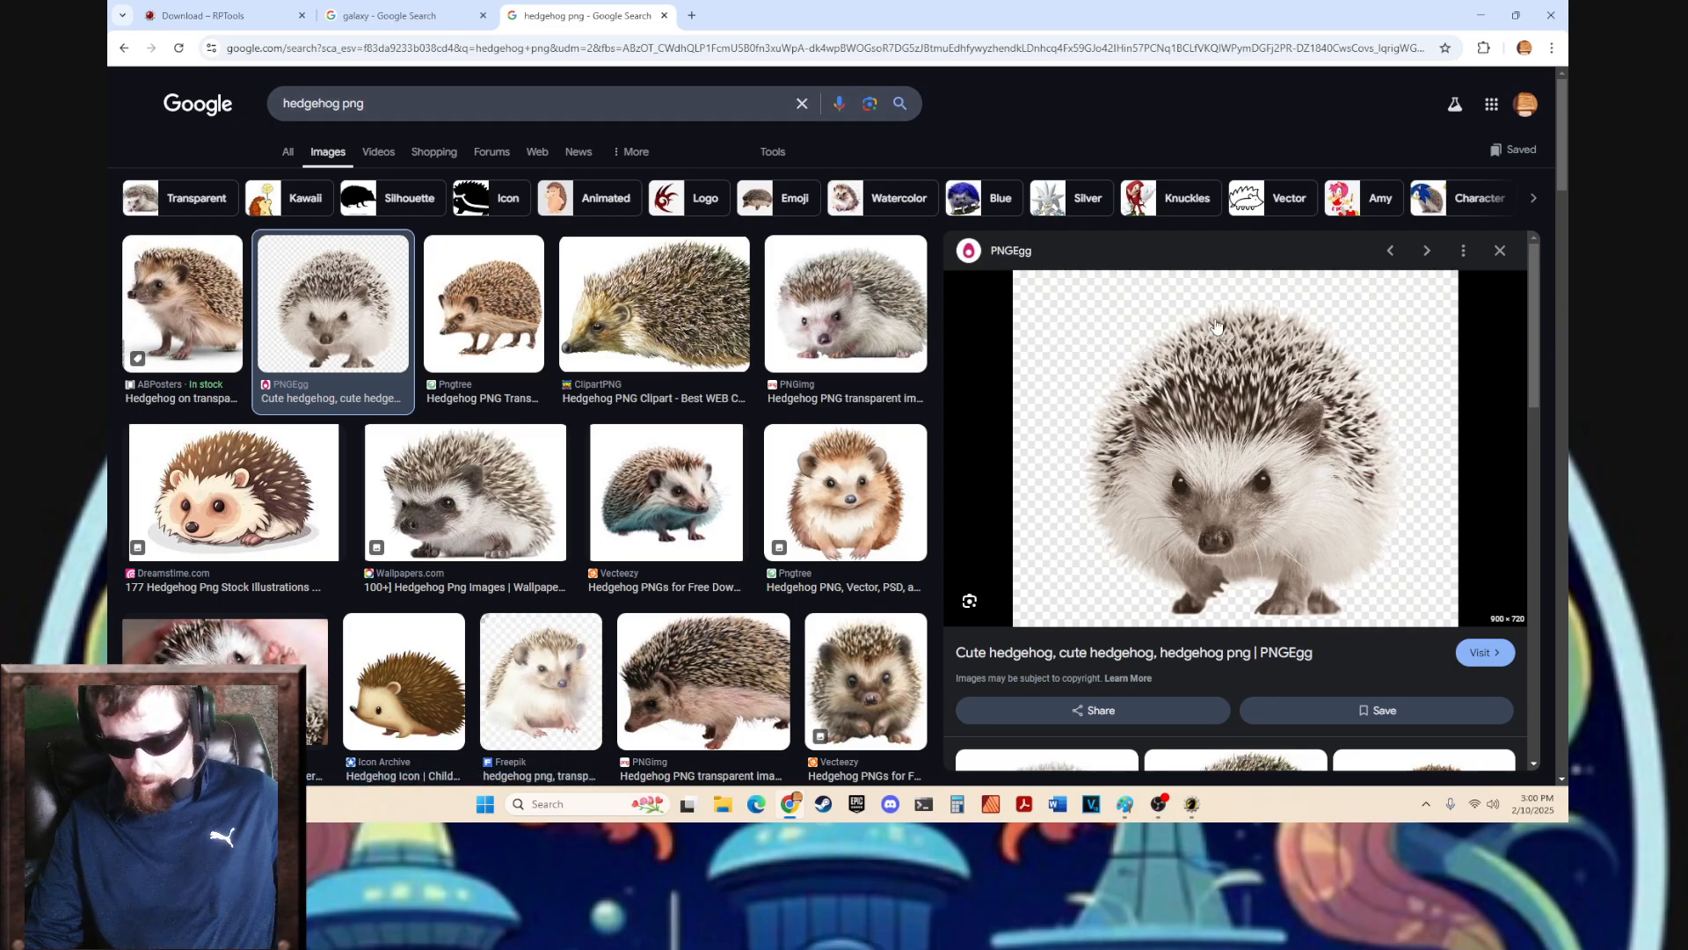
right_click(1249, 469)
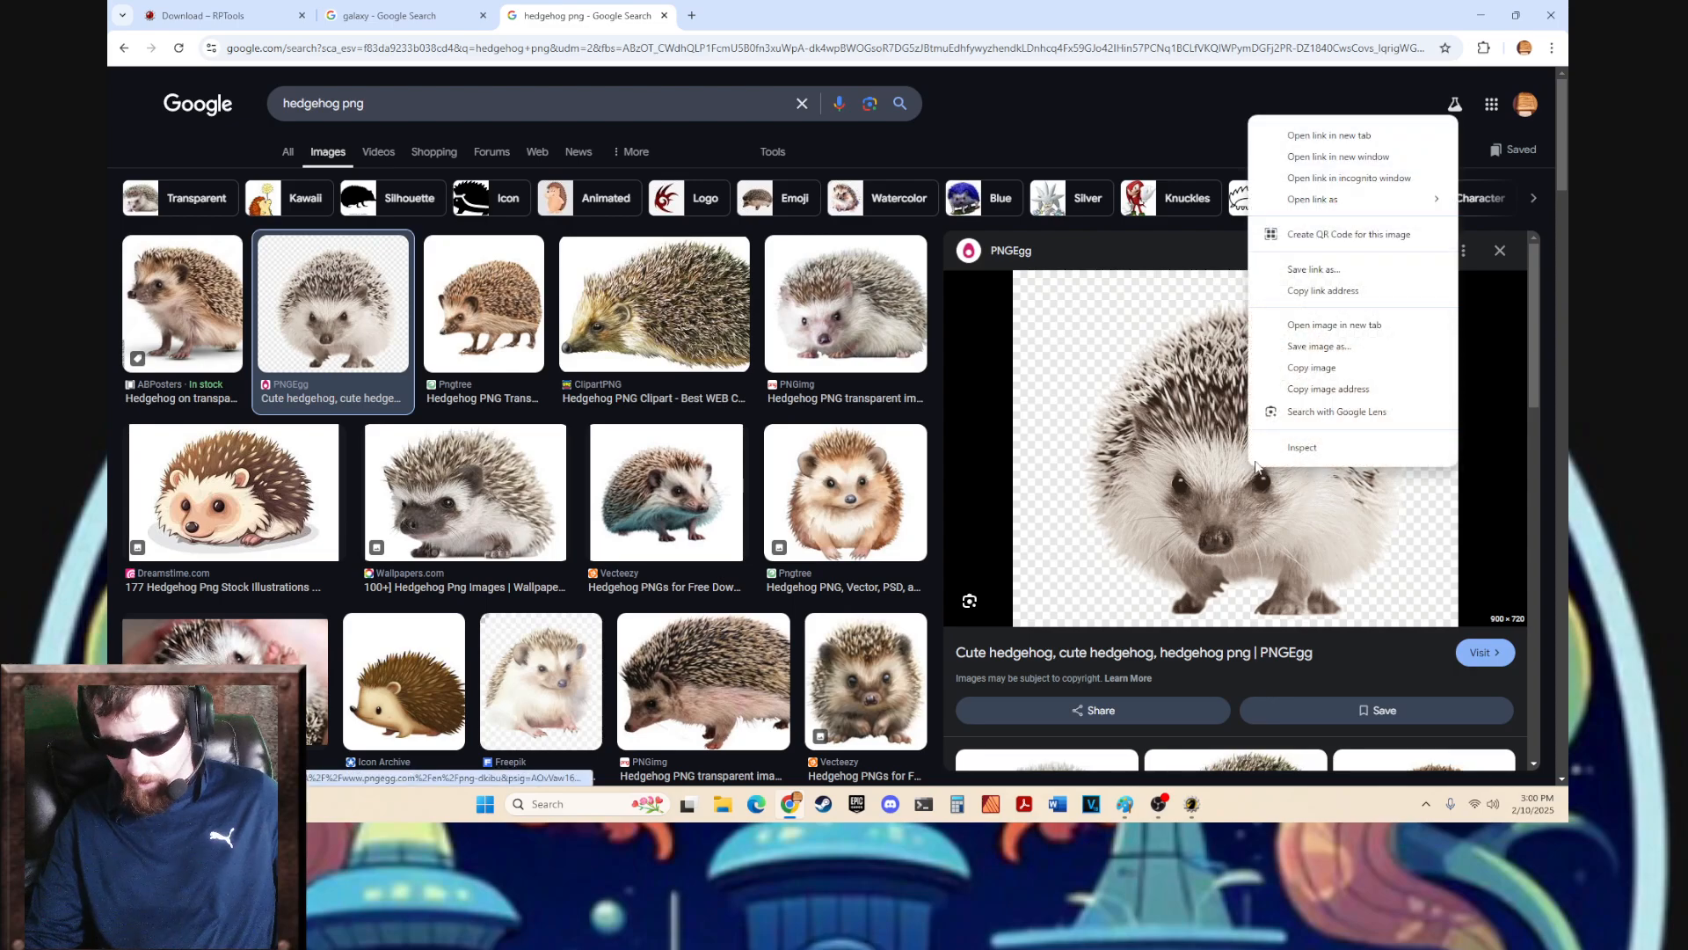
click(1312, 367)
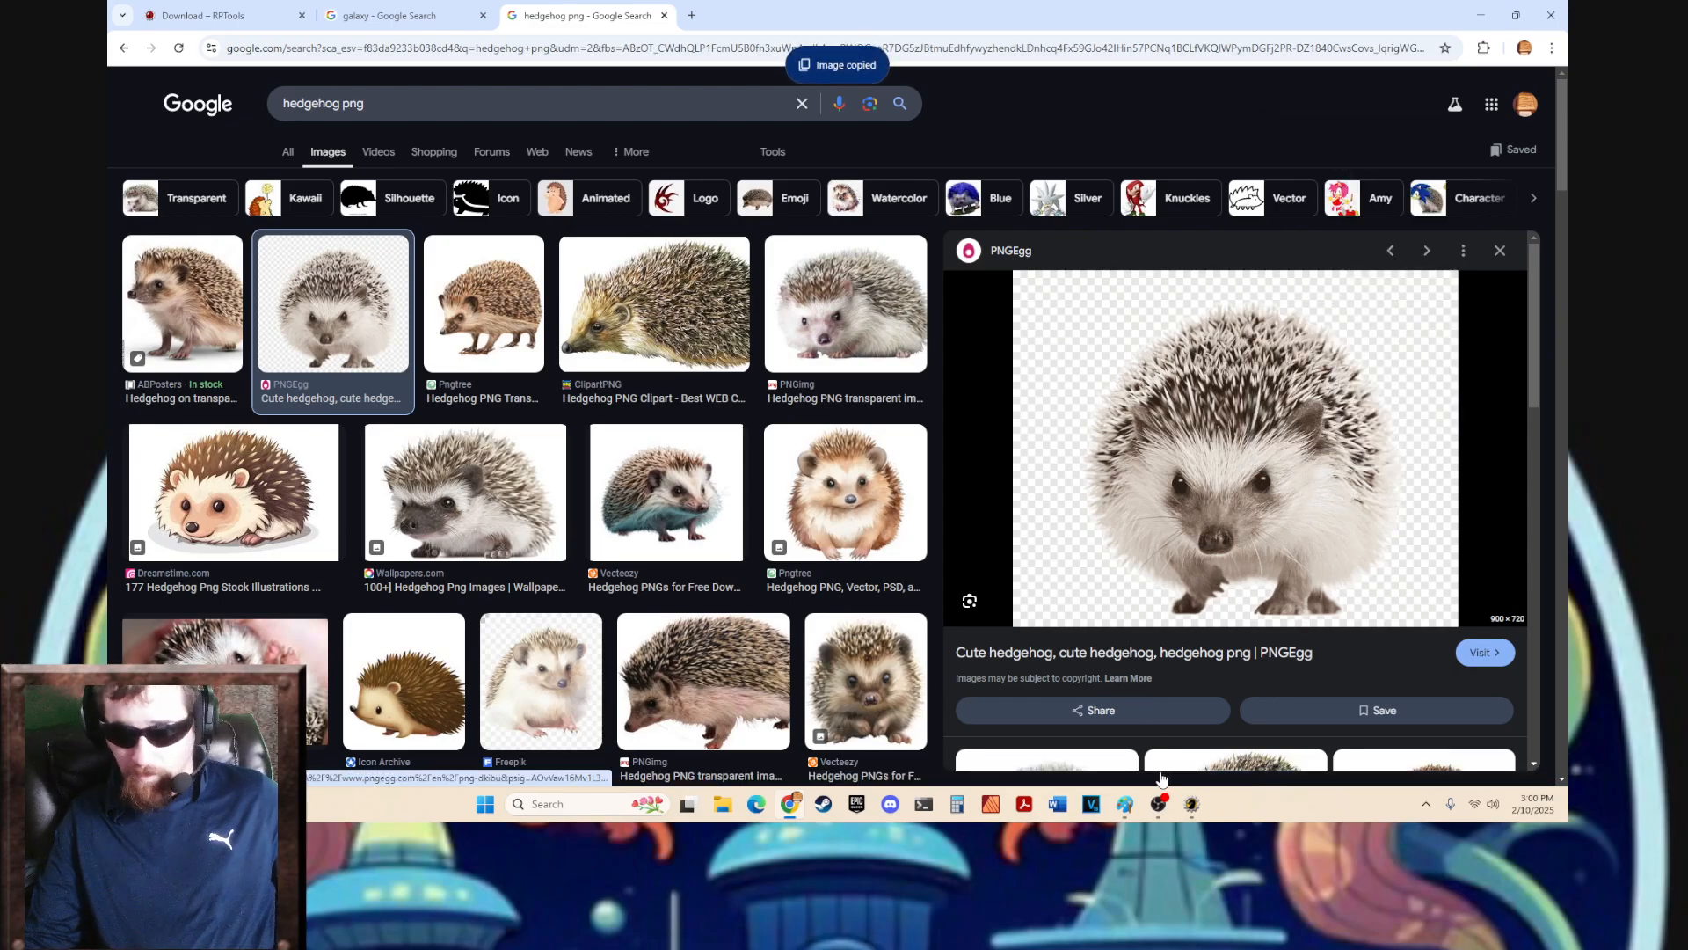
- In TokenTool, paste the front-facing hedgehog into the portrait layer and shrink it around the chain ring
click(1128, 731)
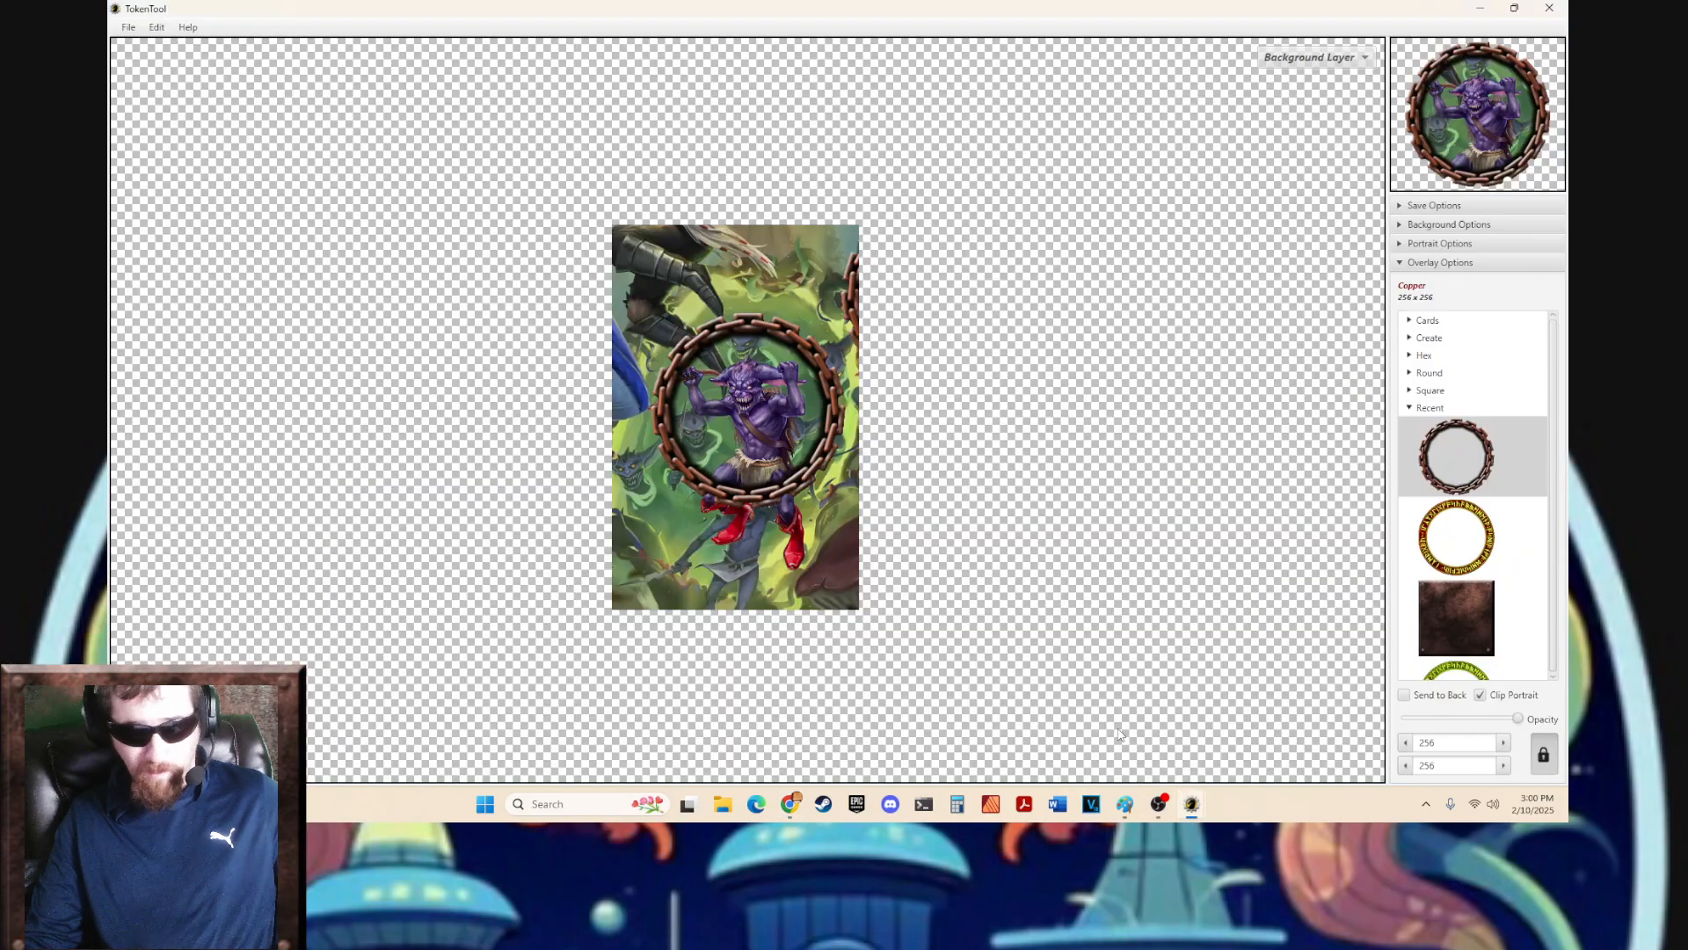
click(1310, 58)
click(1289, 100)
key(ctrl+v)
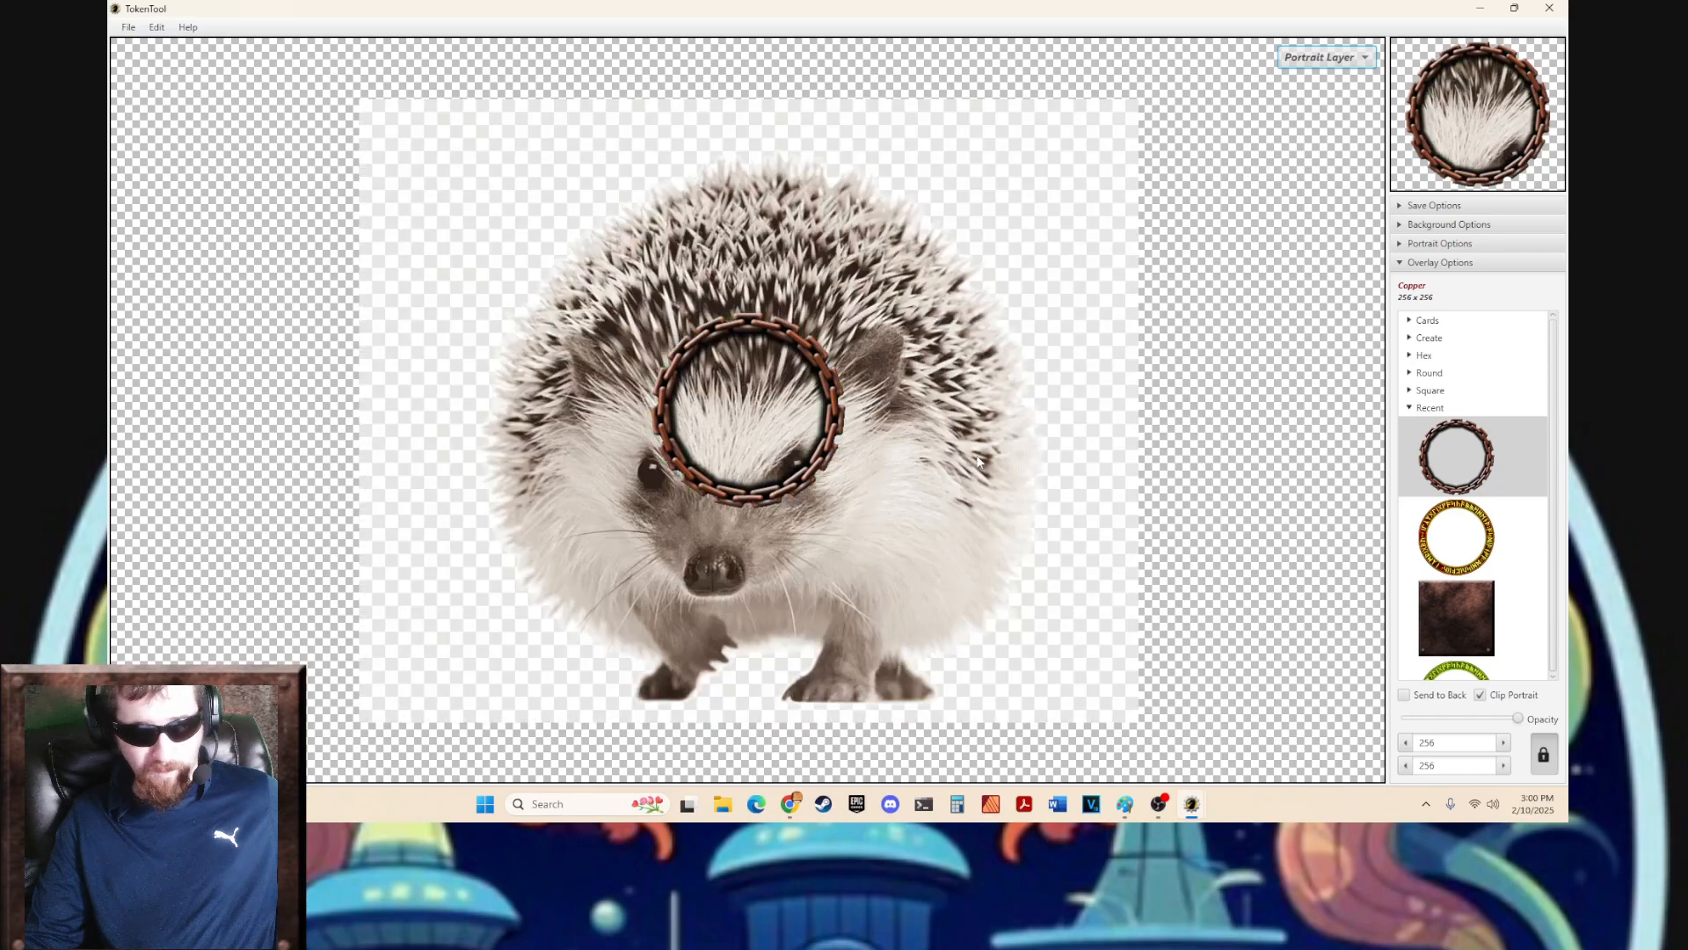
scroll(978, 462, down, 10)
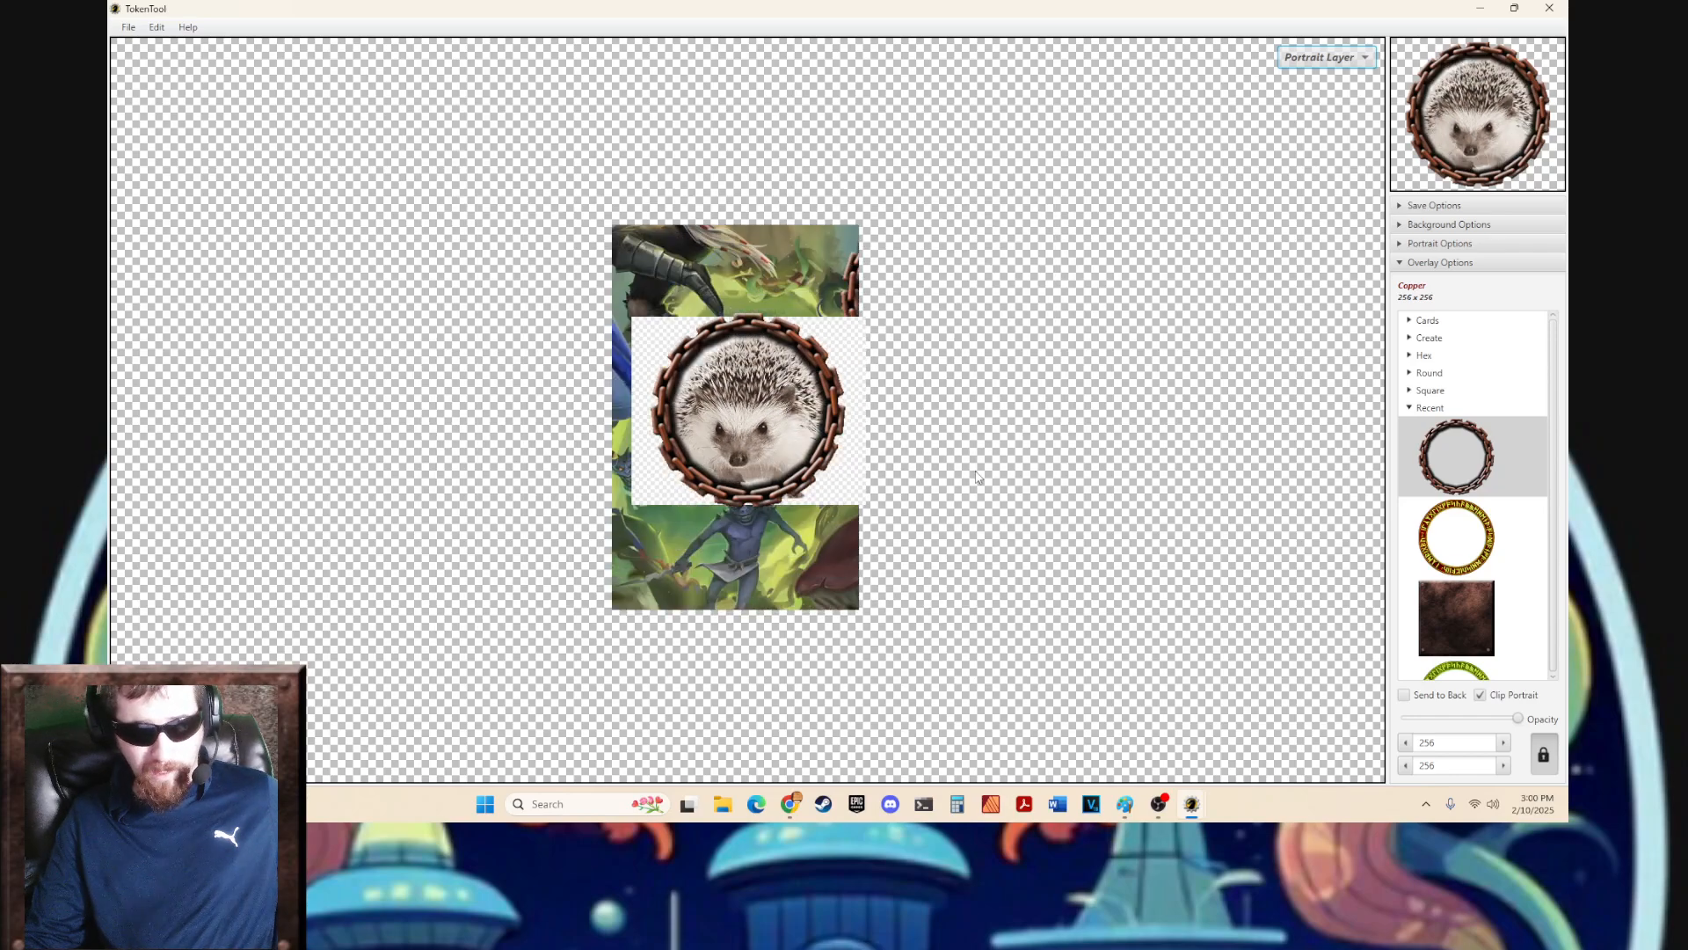
scroll(978, 479, up, 4)
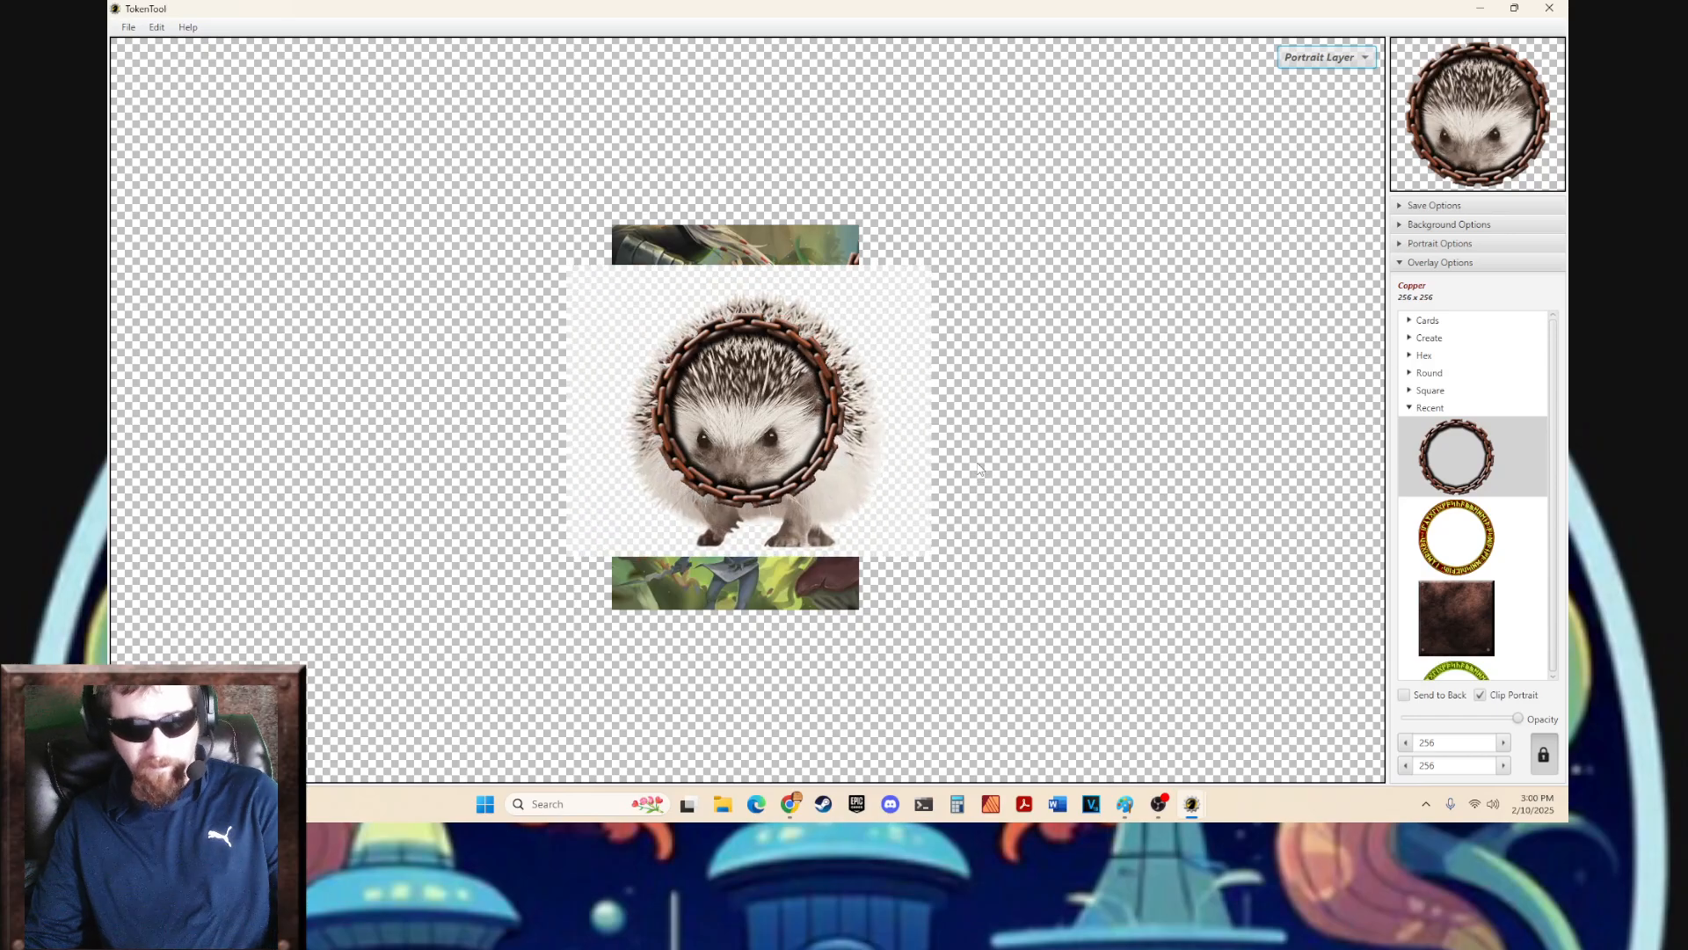
- Return to the browser and copy the brown Pngtree hedgehog image from the hedgehog png results
click(1484, 10)
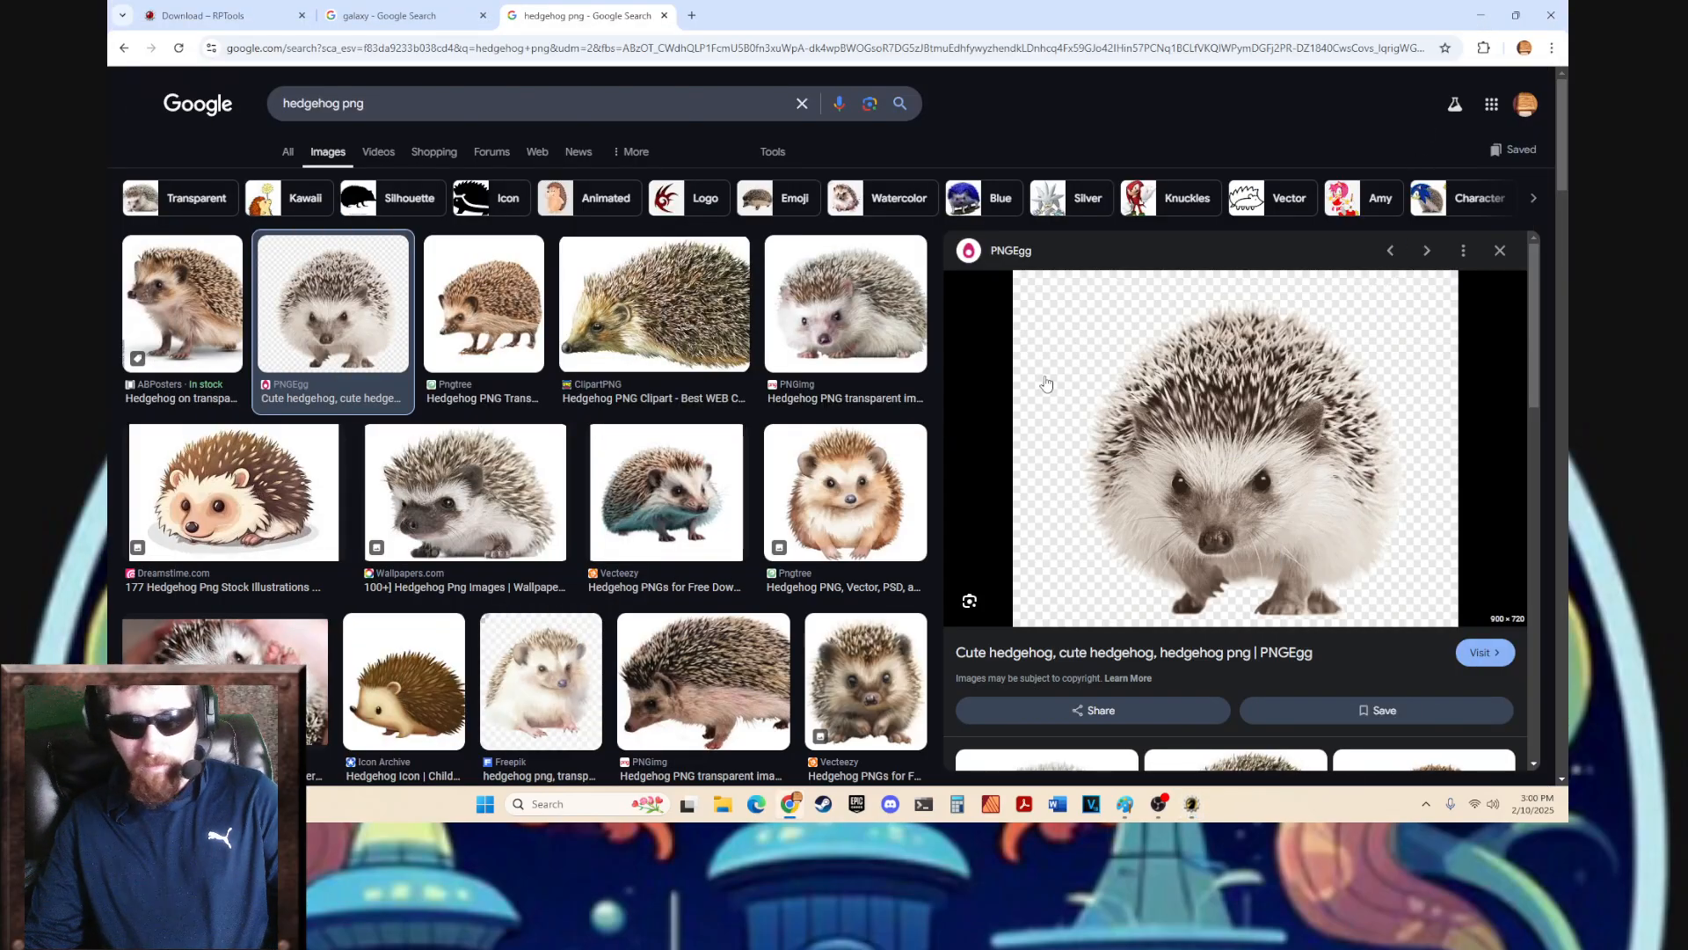
click(632, 330)
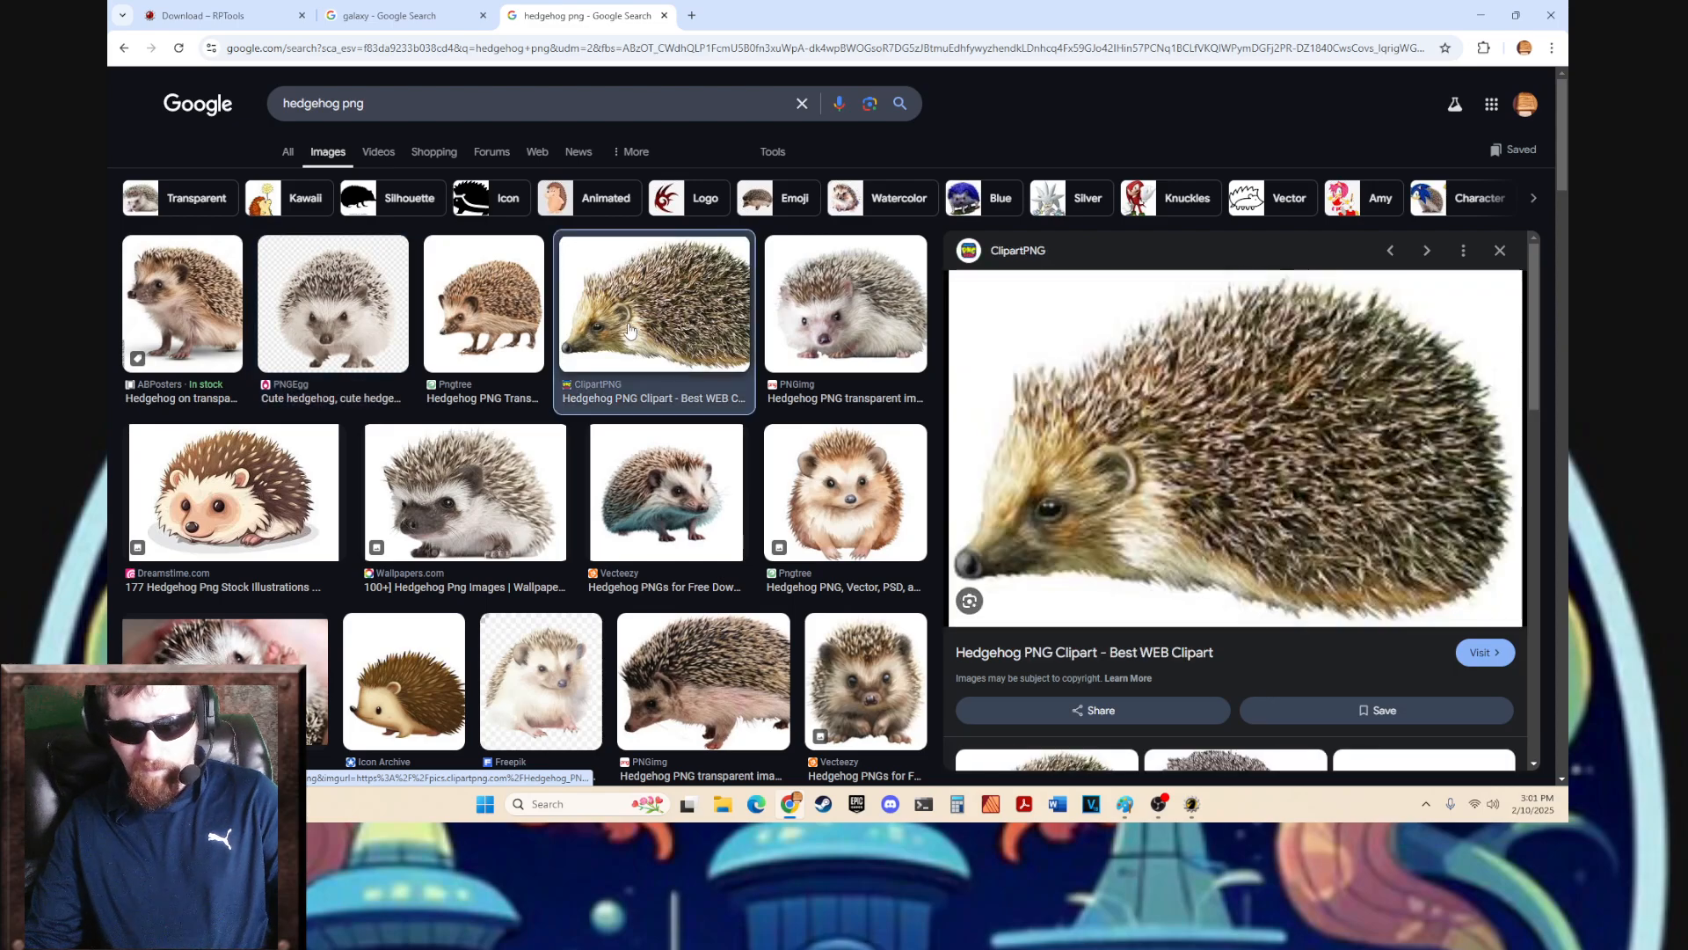
click(477, 318)
right_click(1306, 418)
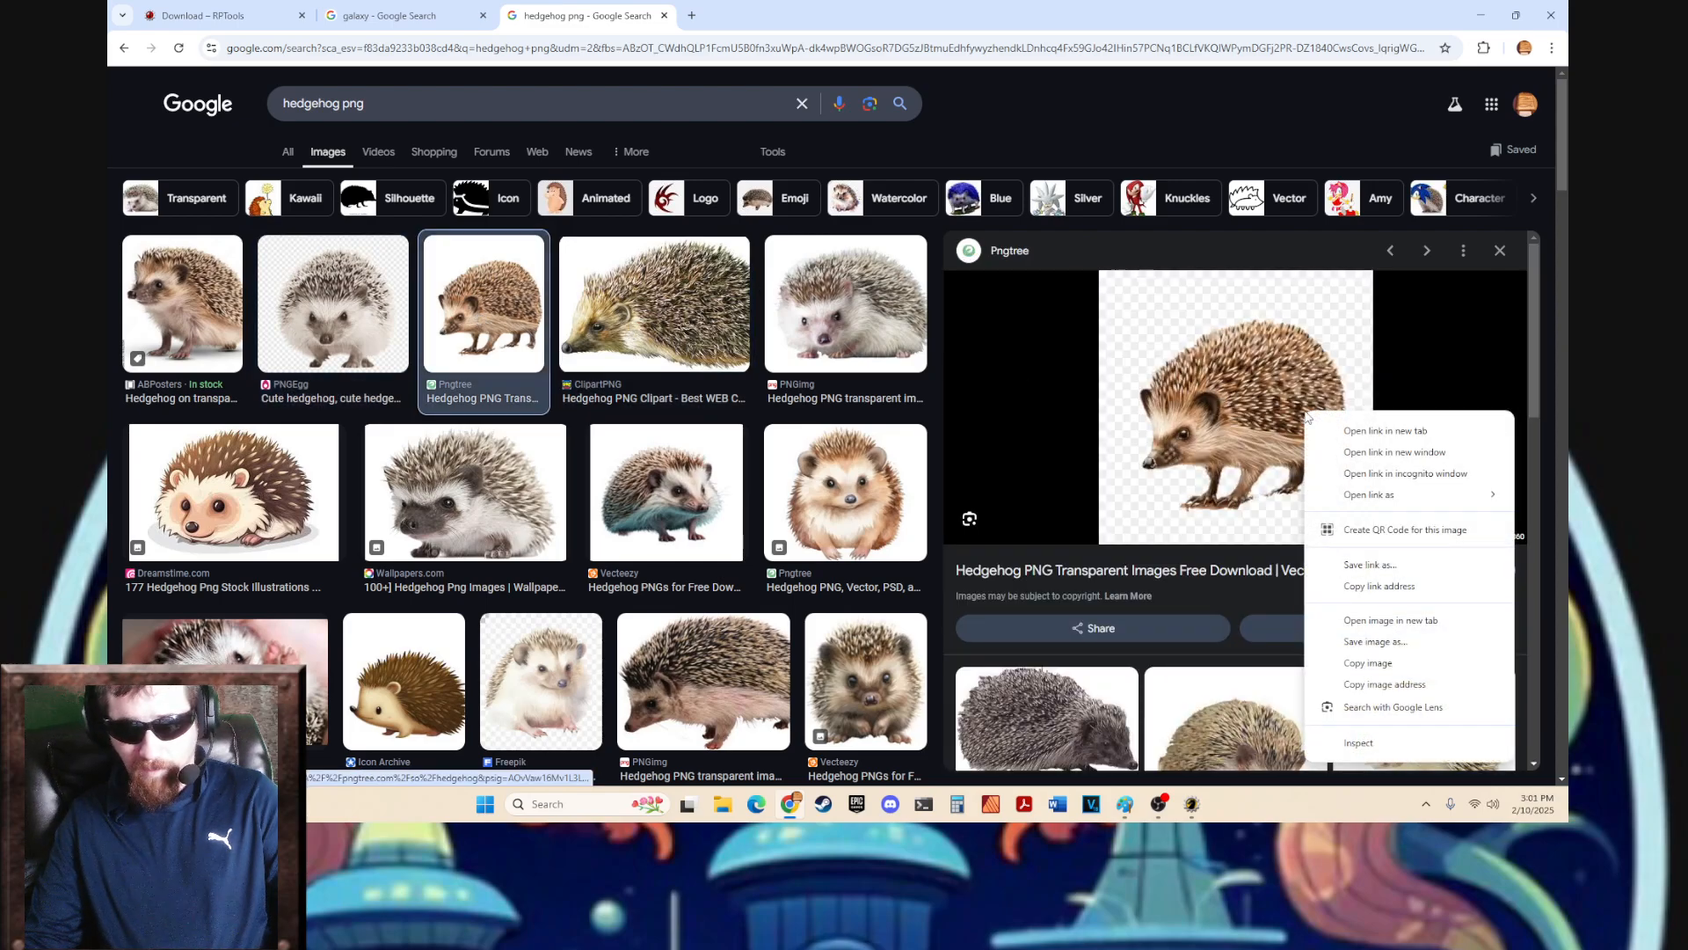
click(1369, 663)
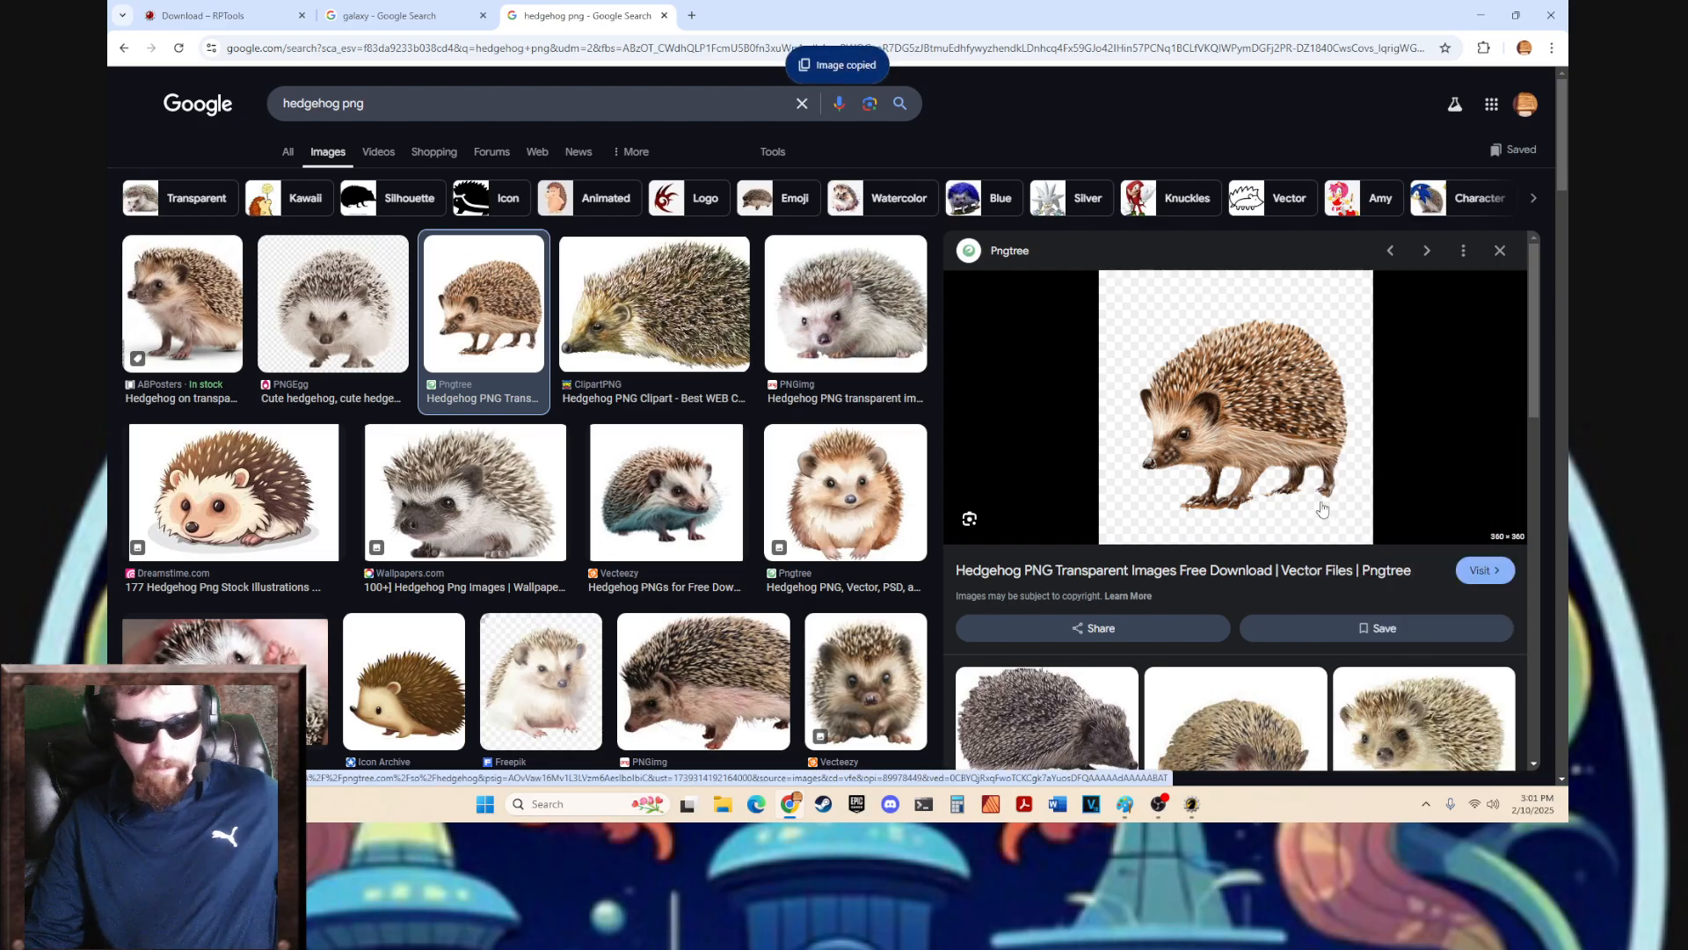
- Replace the portrait in TokenTool with the copied brown hedgehog and shrink it
key(alt+Tab)
key(ctrl+v)
scroll(857, 488, down, 15)
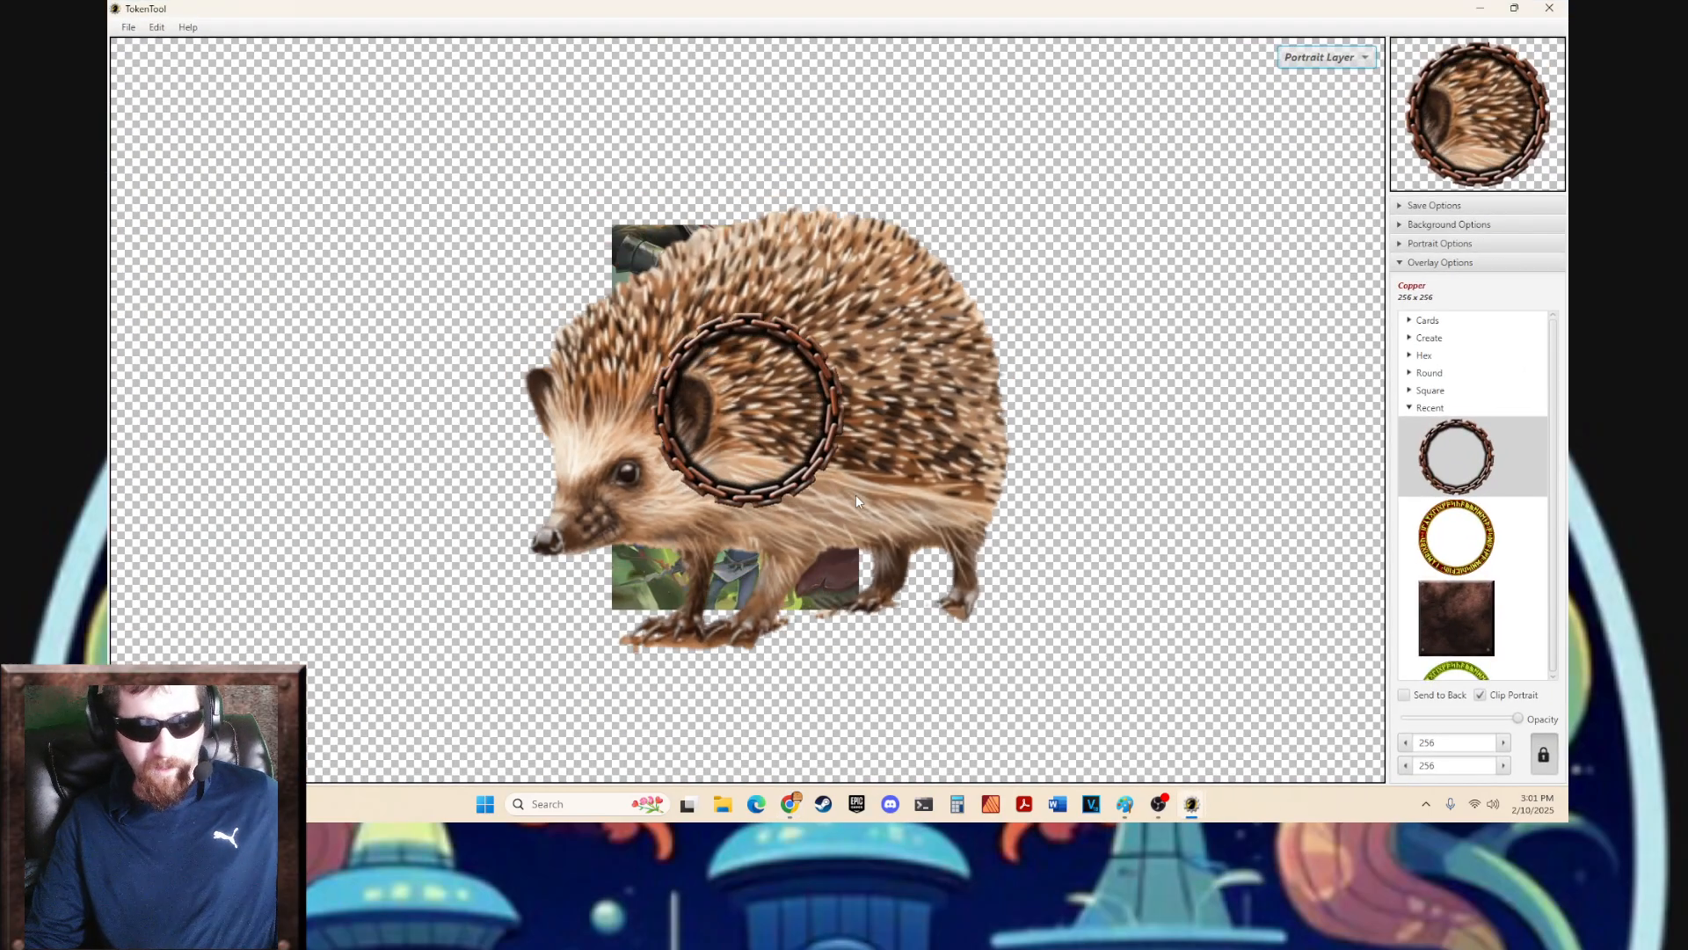
scroll(850, 492, down, 6)
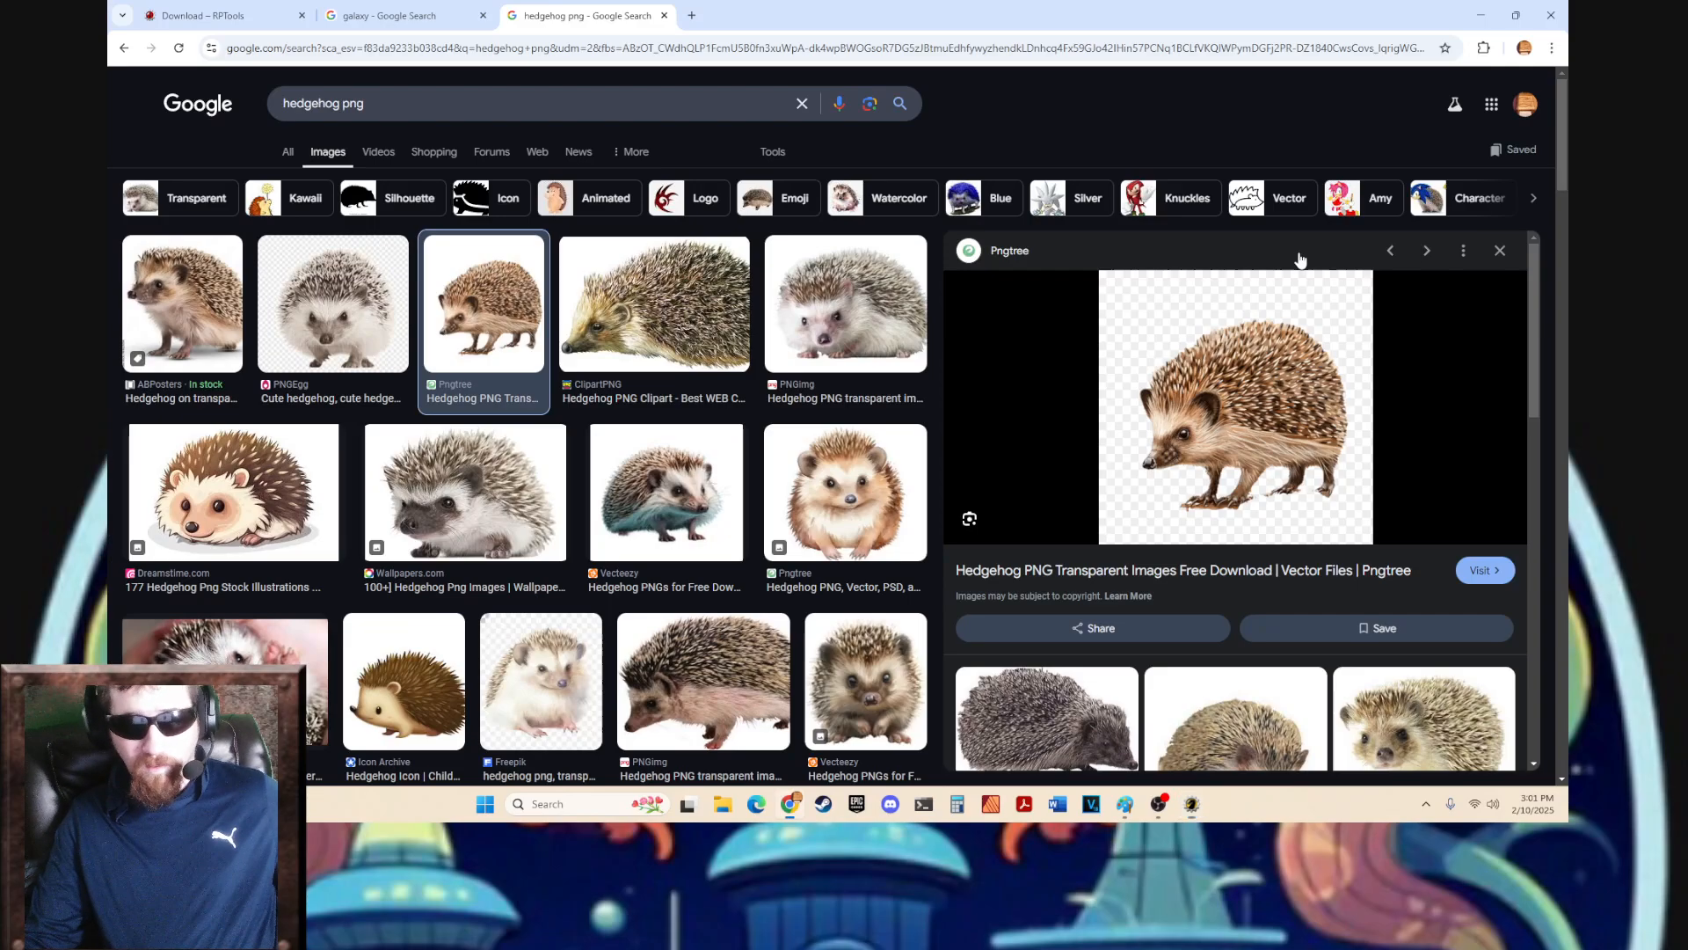
- Copy the National Geographic Kids Milky Way galaxy image from the galaxy search results in Chrome
key(alt+Tab)
click(433, 12)
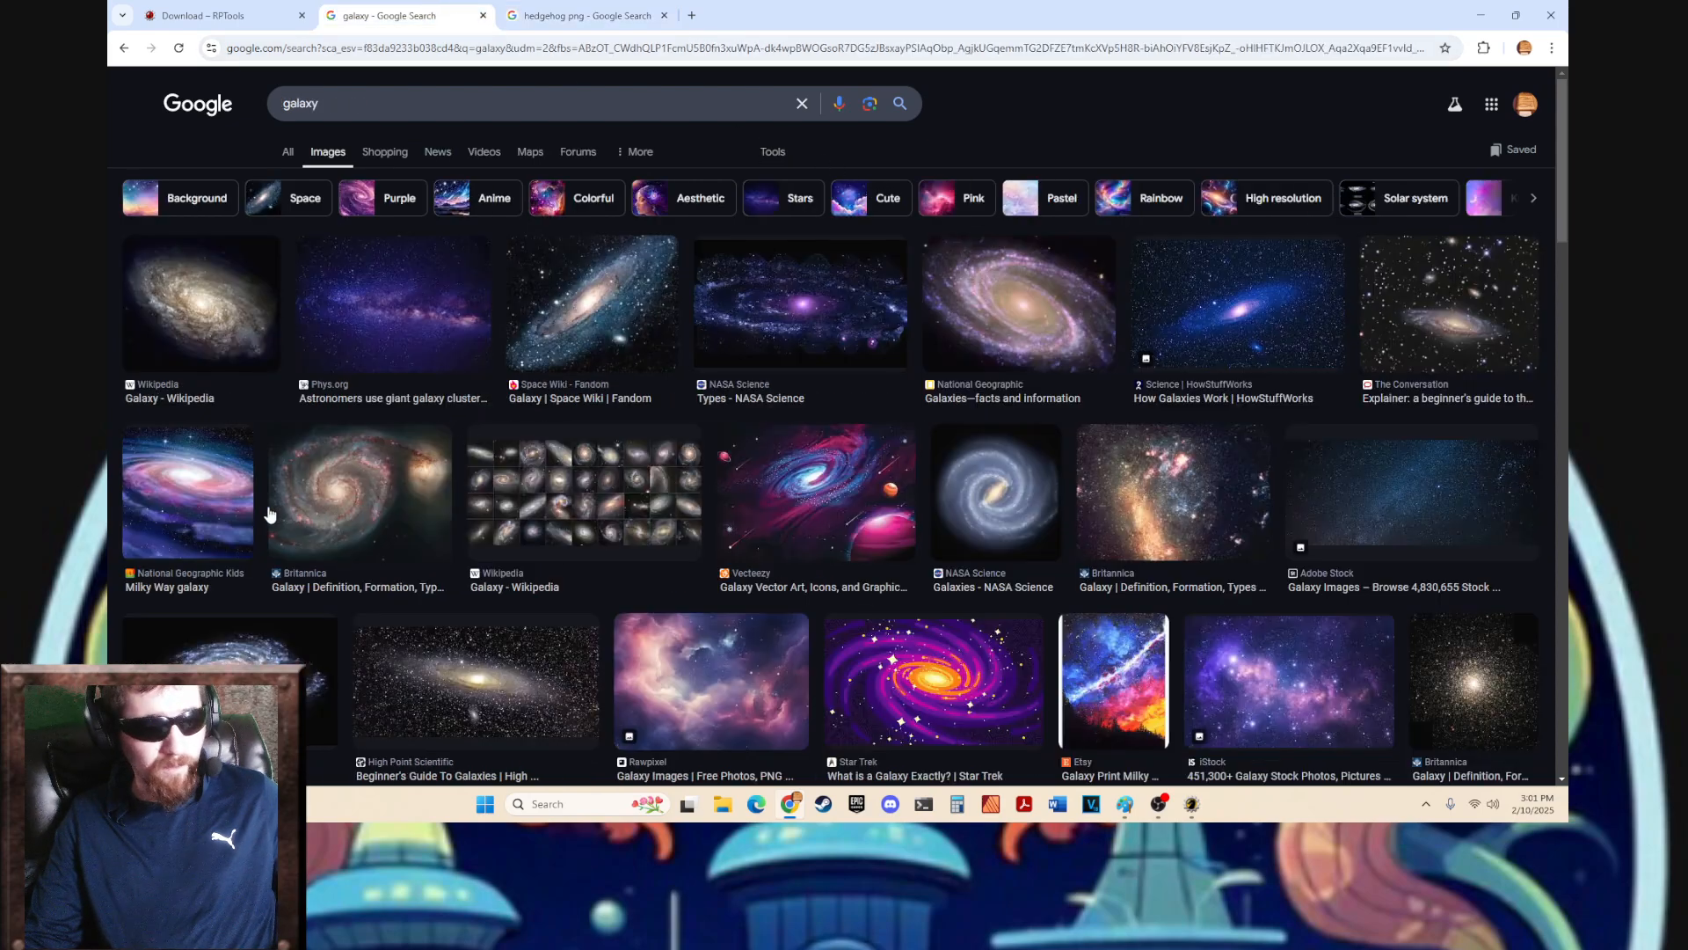
click(202, 489)
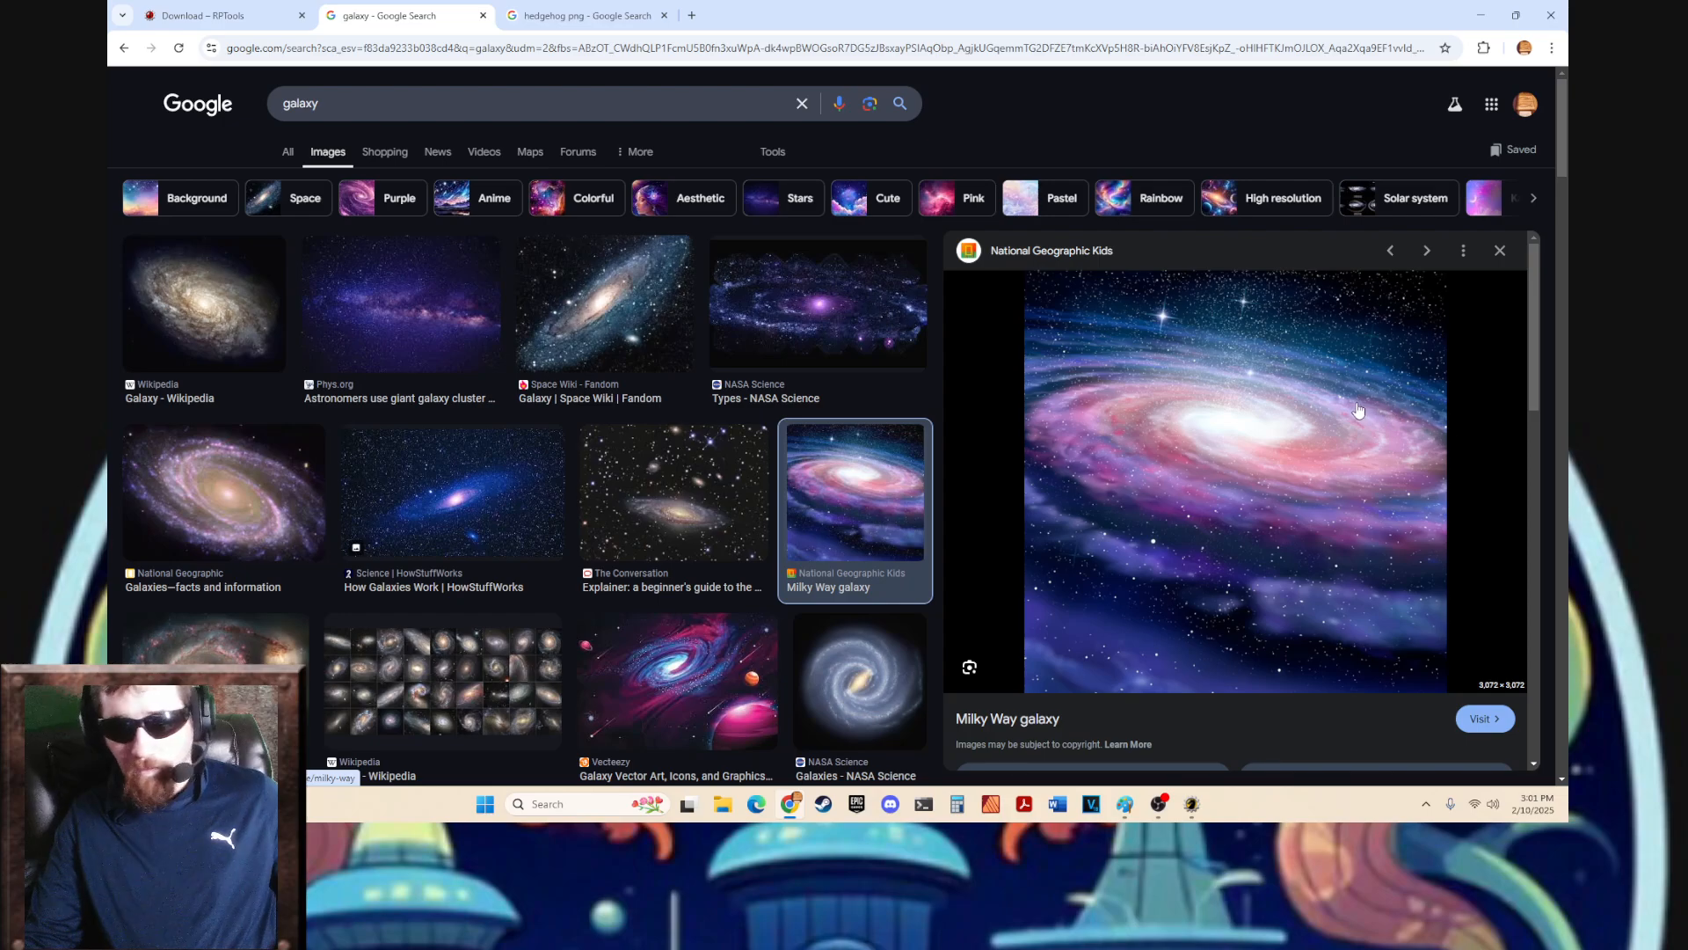
right_click(1223, 464)
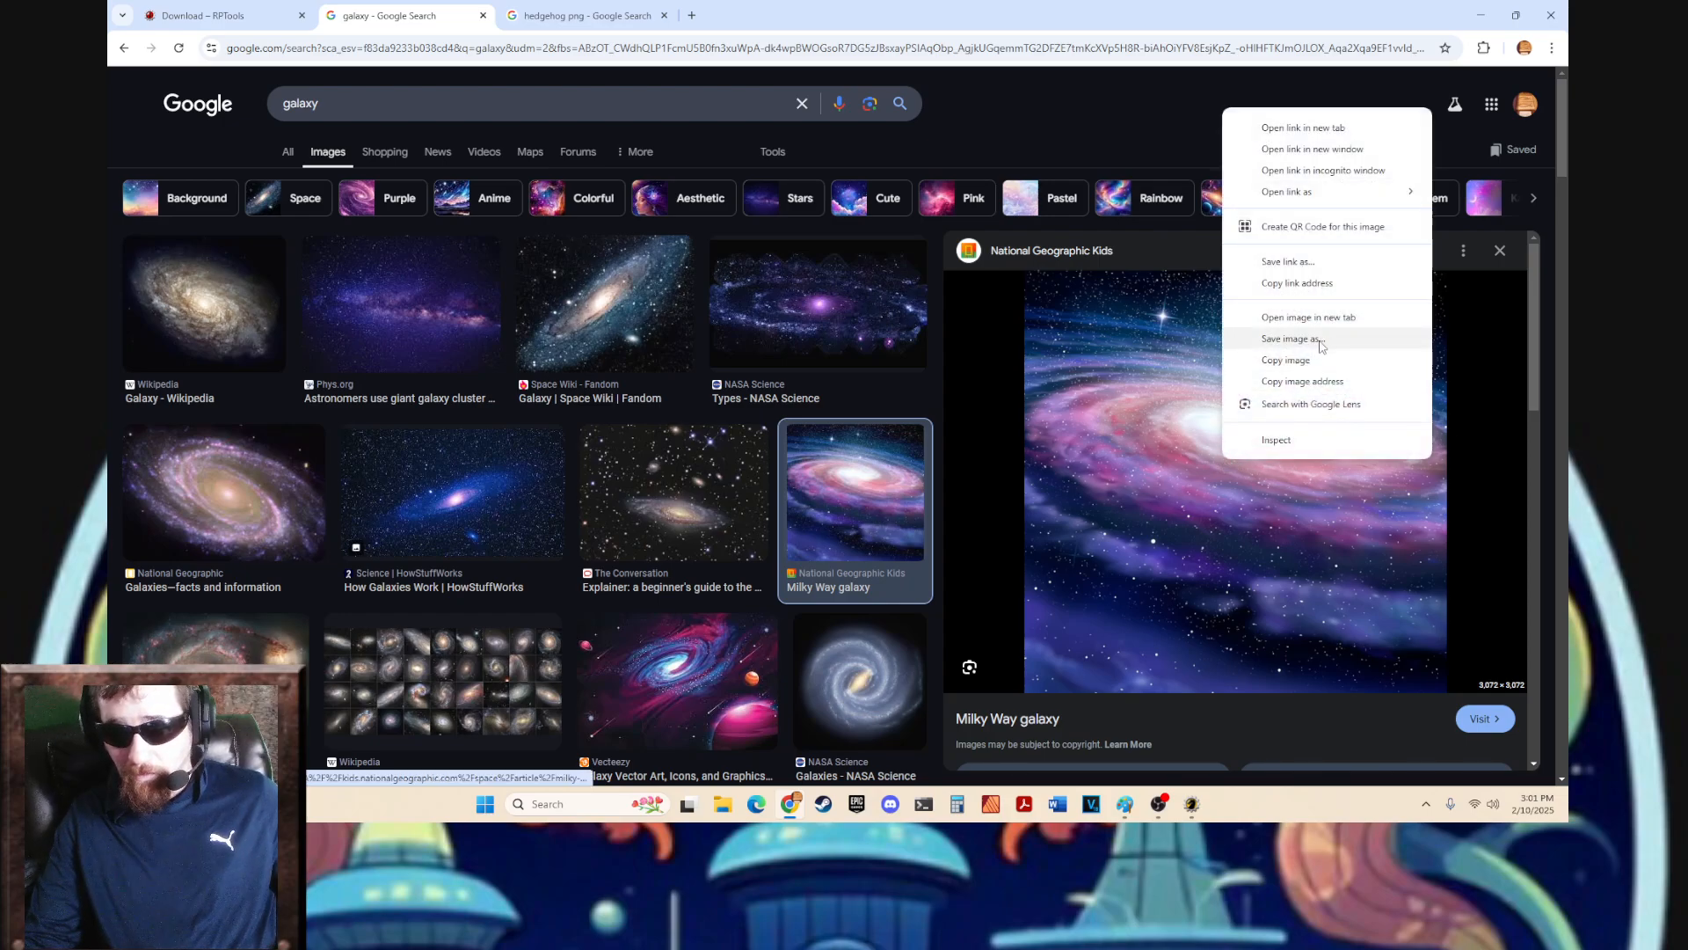
click(1286, 360)
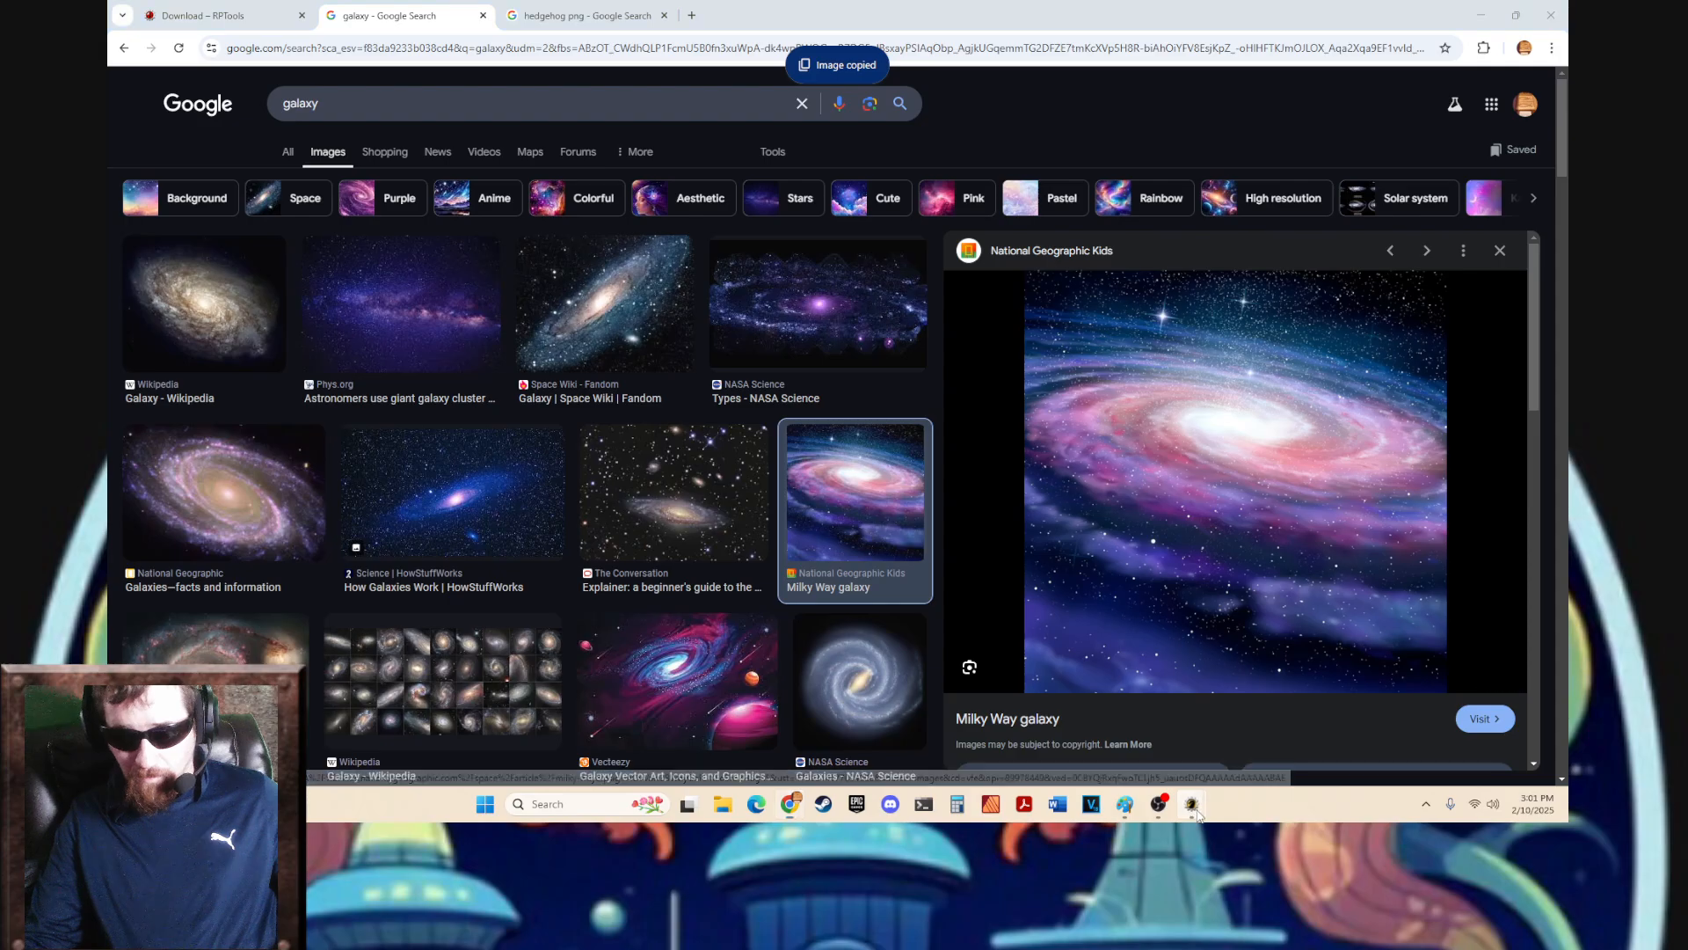
- Paste the galaxy image into TokenTool's portrait layer and use it in the background layer as well
mouse_move(1192, 804)
click(1082, 725)
key(ctrl+v)
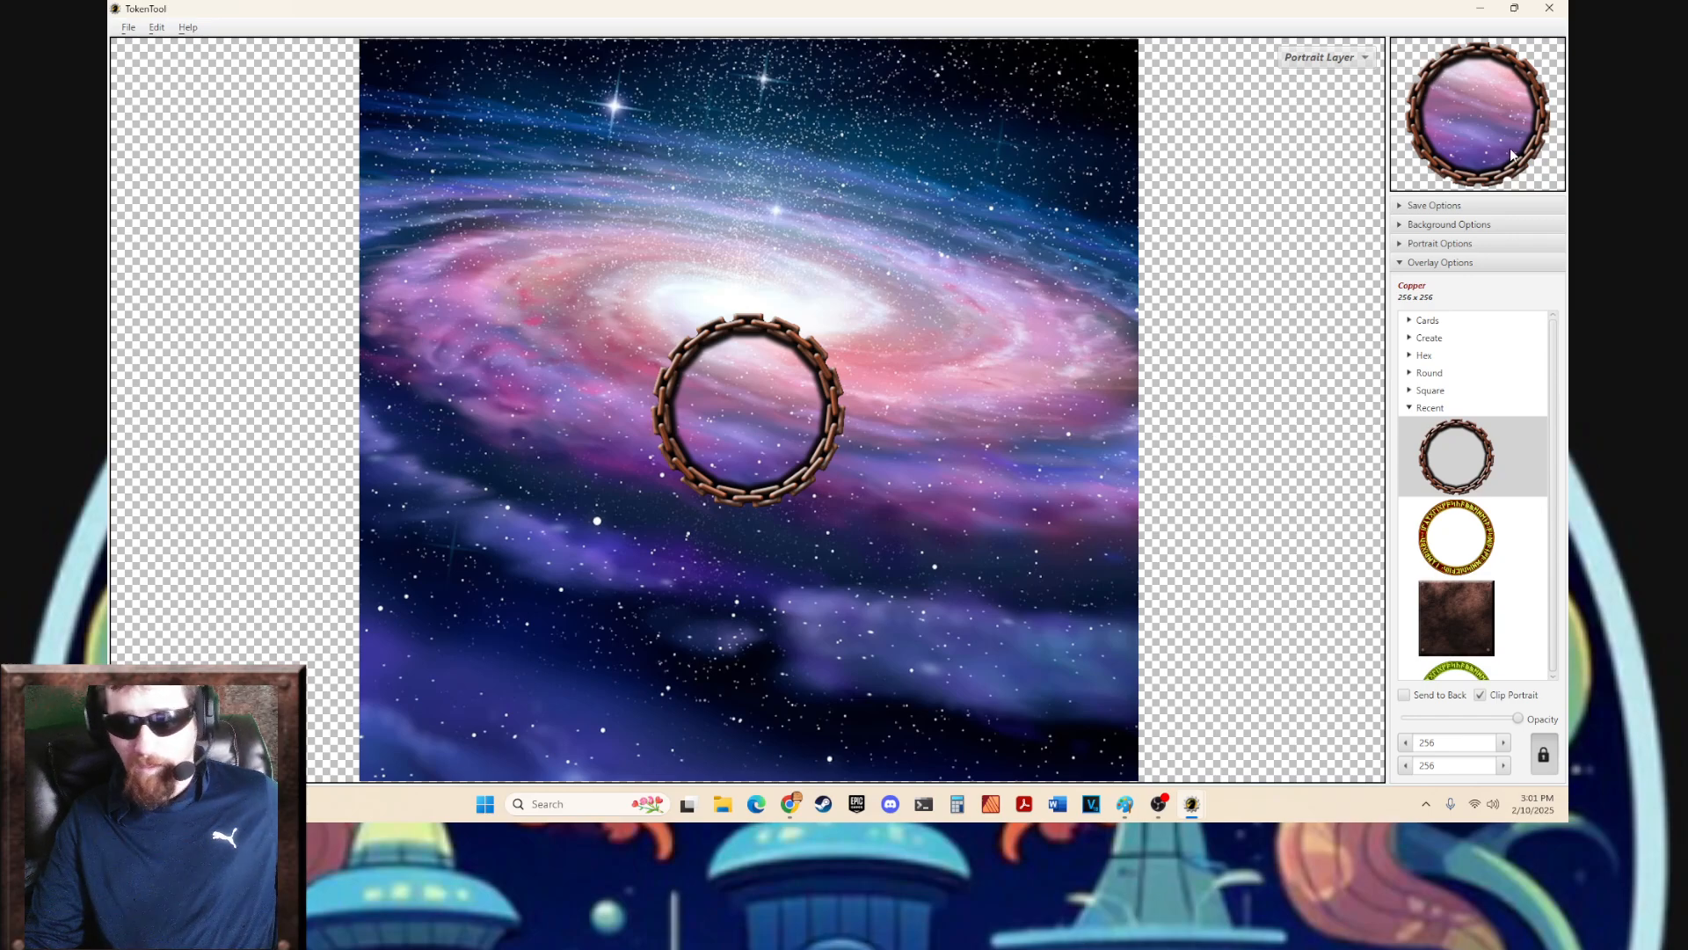
click(1334, 59)
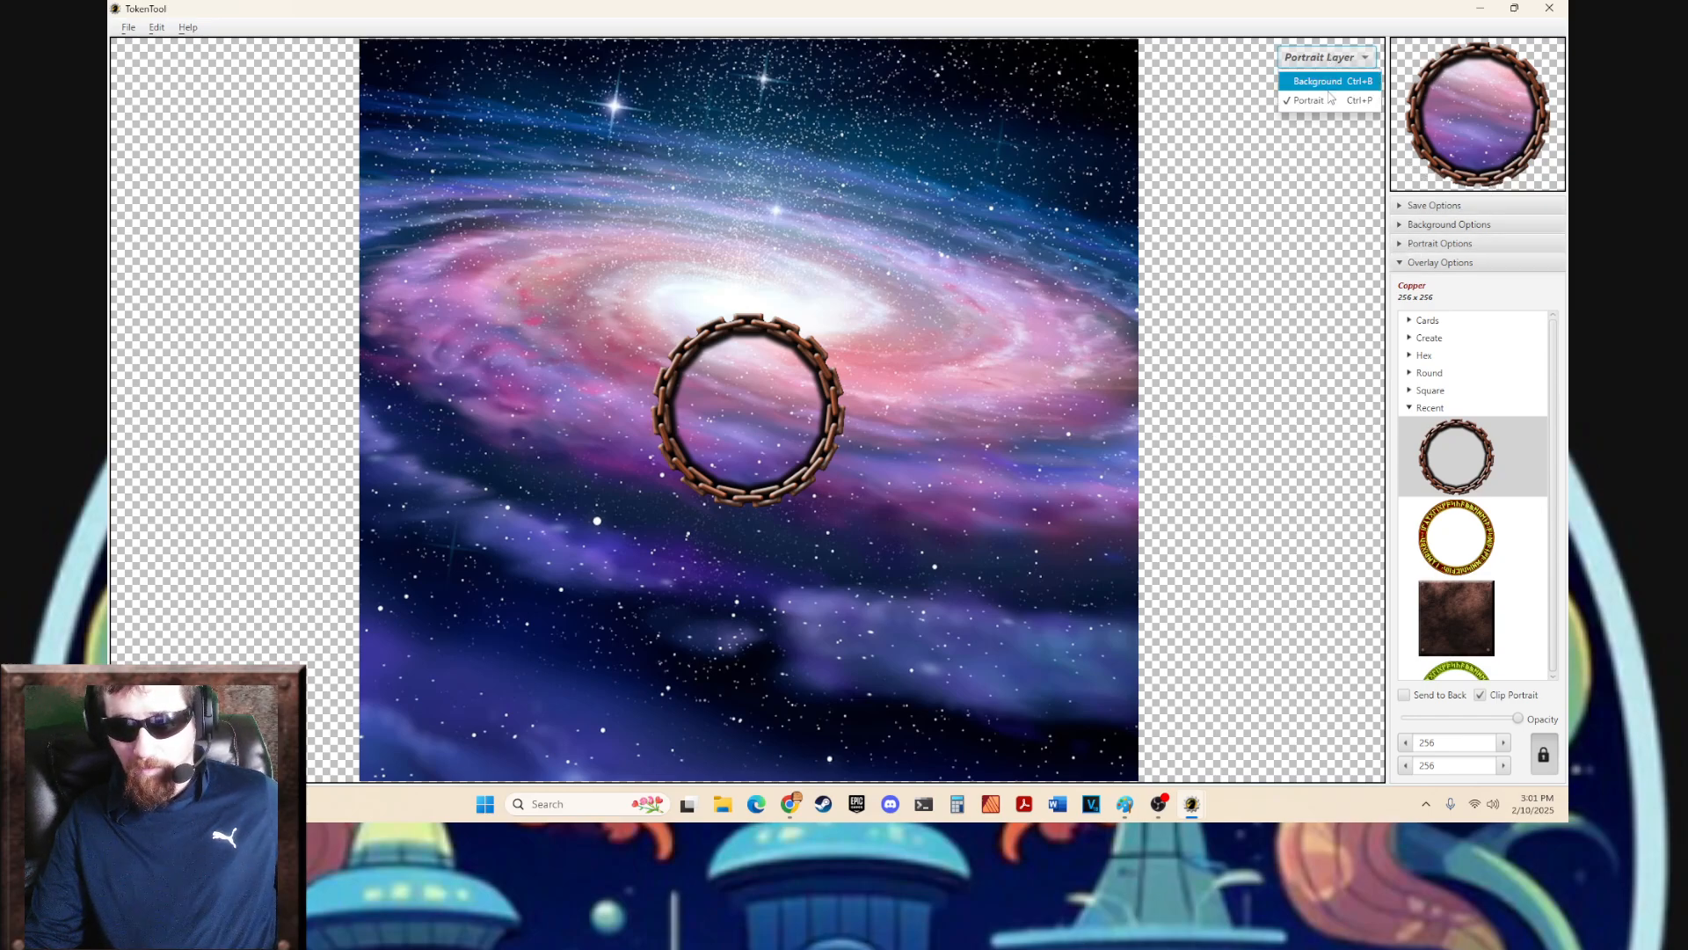
click(1334, 82)
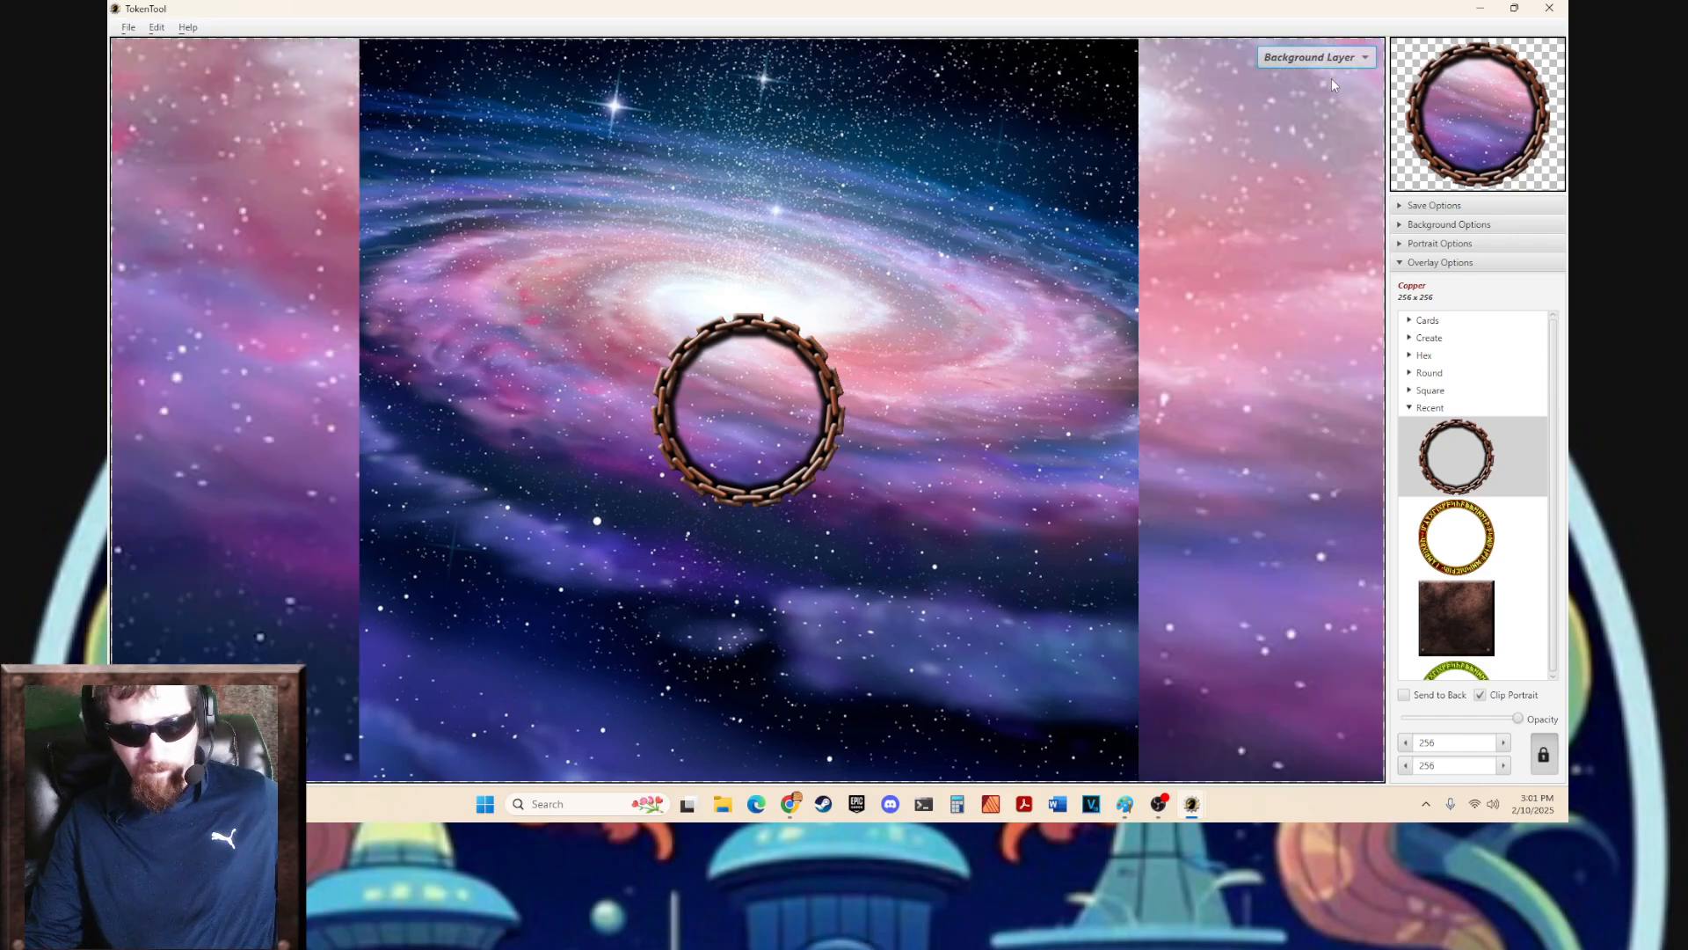
- Go back to the hedgehog png results in Chrome and copy the brown Pngtree hedgehog image again
key(alt+Tab)
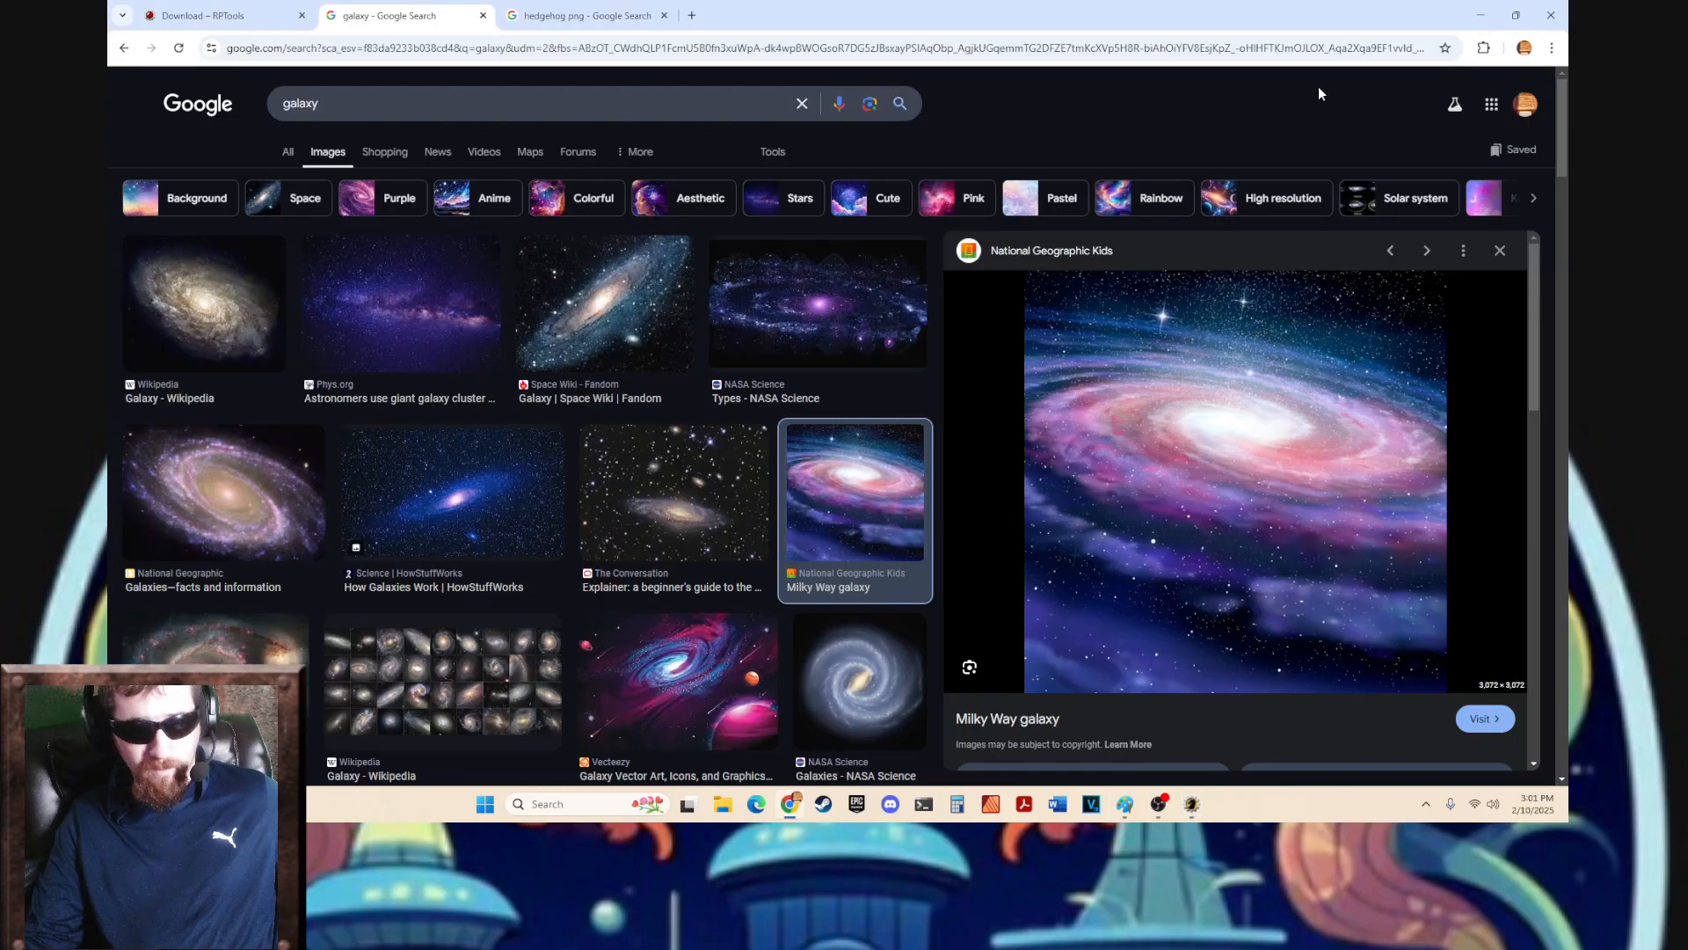
click(595, 17)
right_click(490, 324)
click(579, 332)
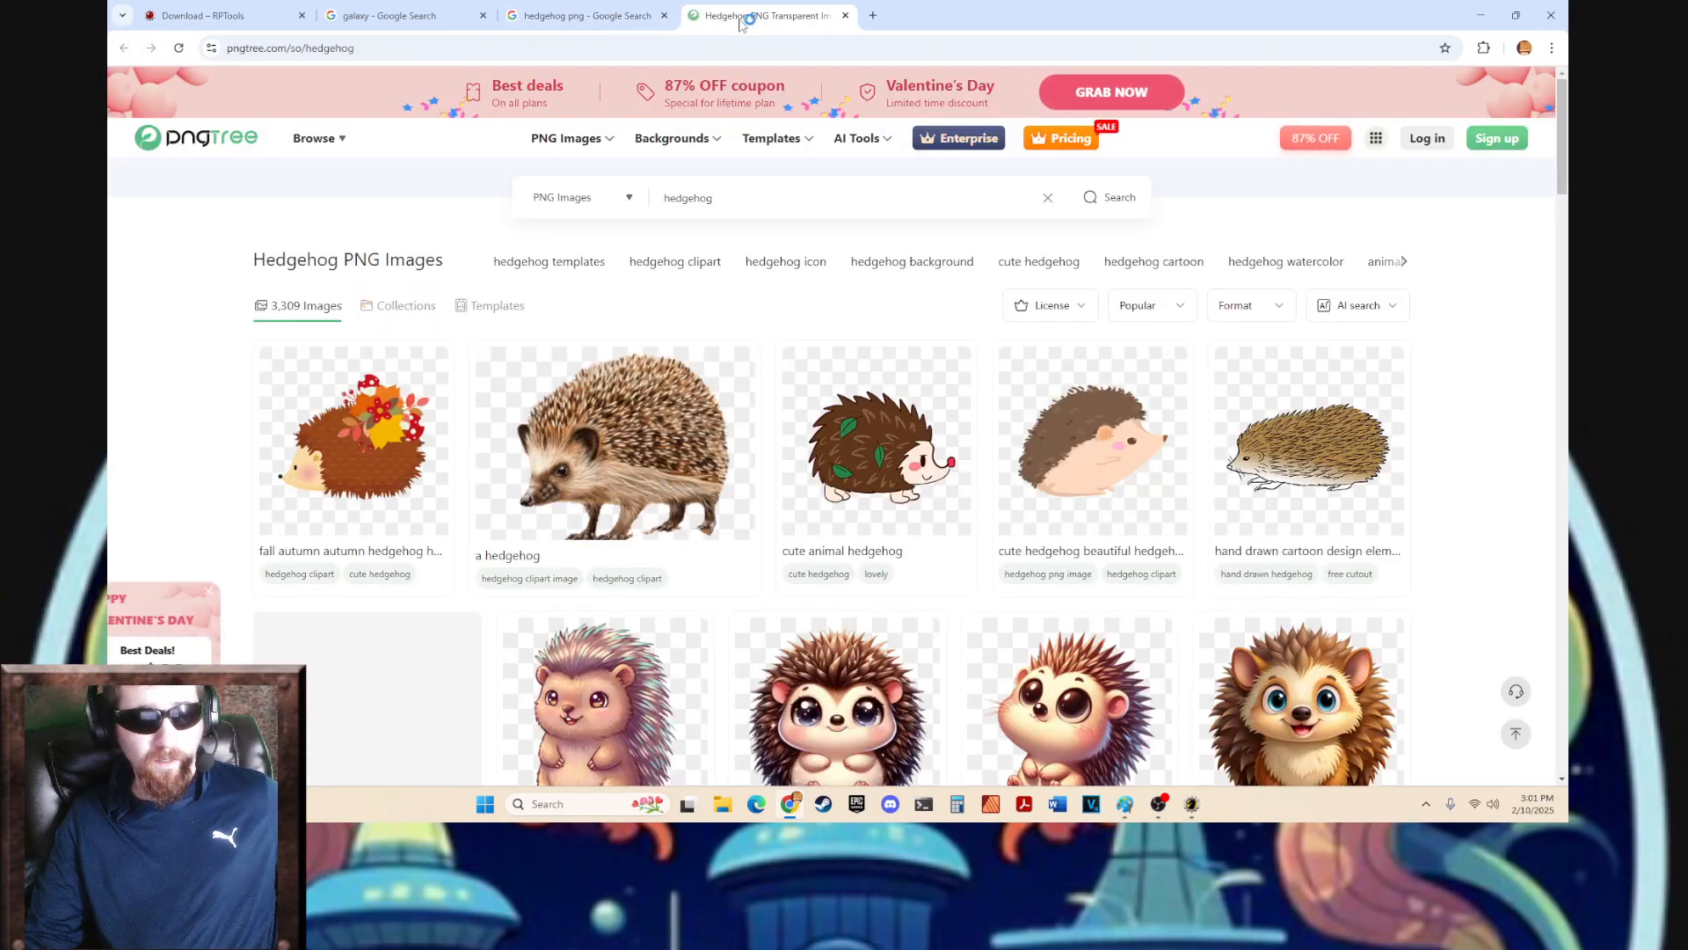
click(596, 17)
click(845, 15)
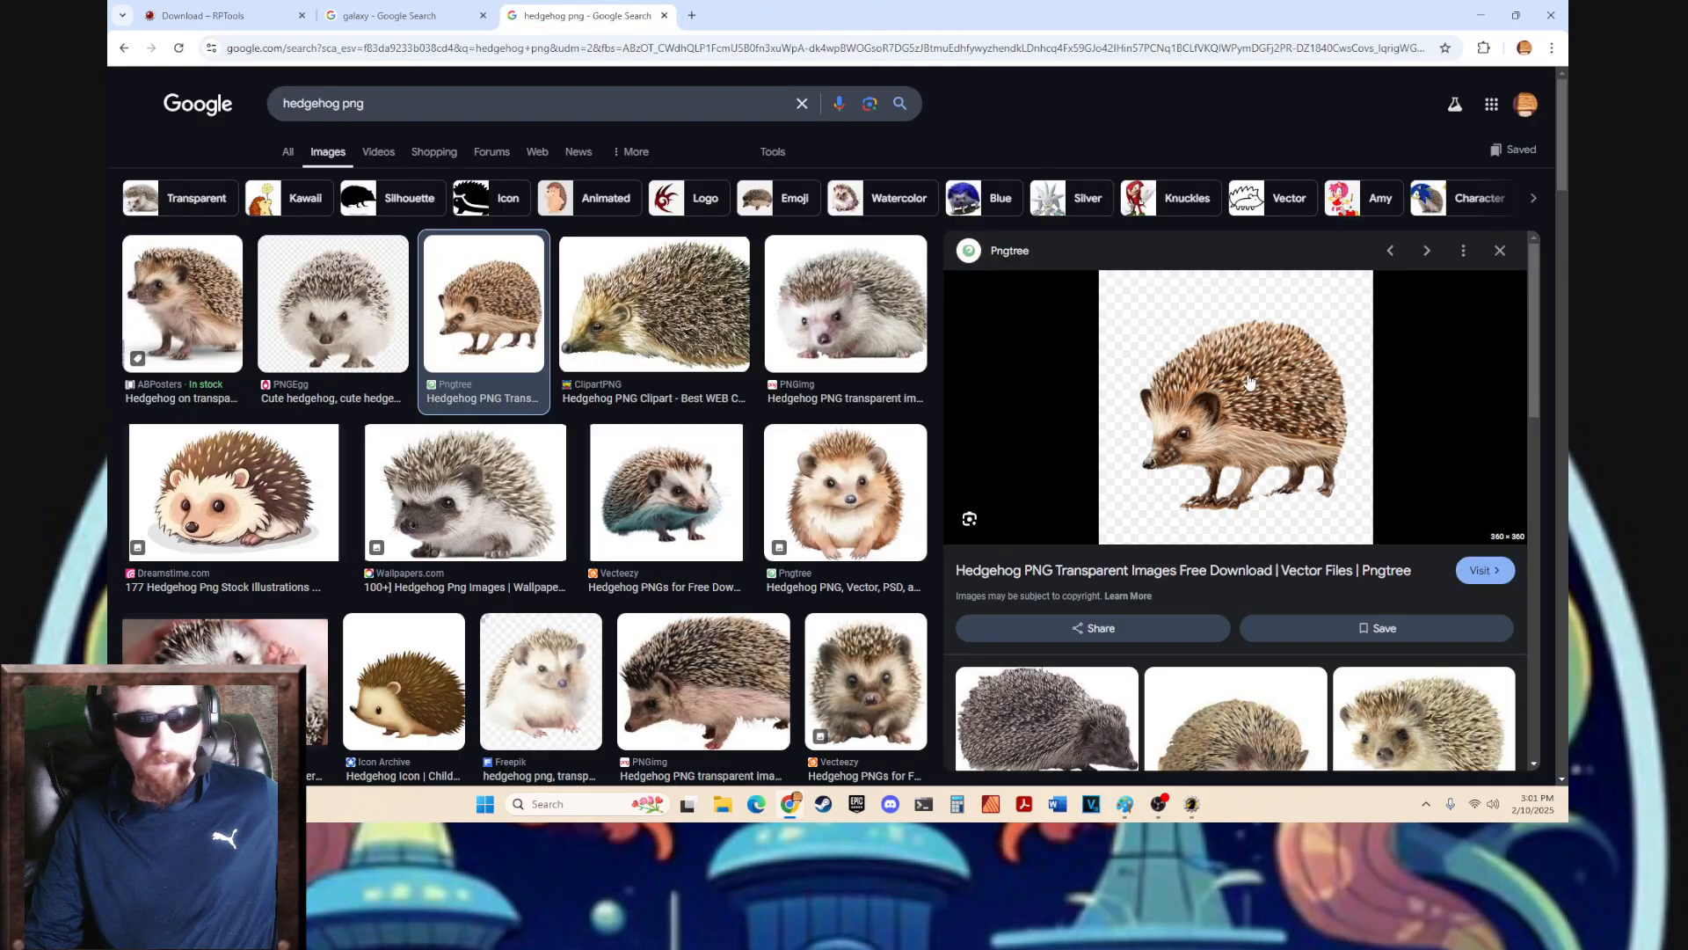
right_click(1261, 380)
click(1310, 630)
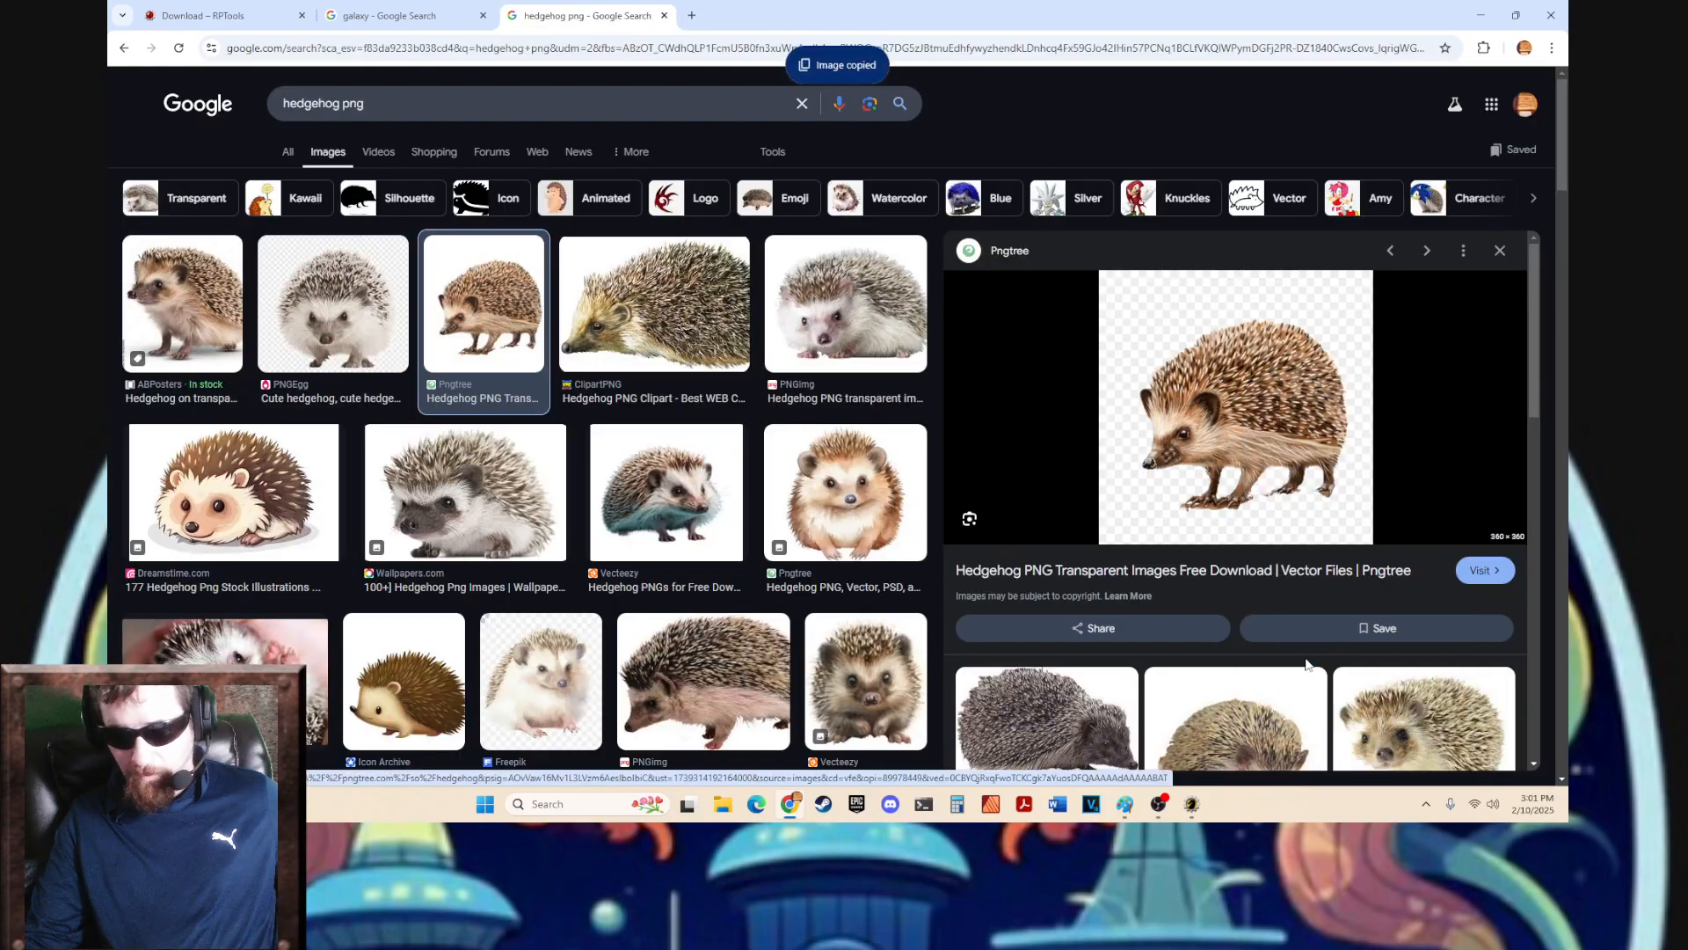
- Switch to TokenTool, paste the copied hedgehog into the portrait layer and shrink it to fit inside the copper chain ring
mouse_move(1201, 813)
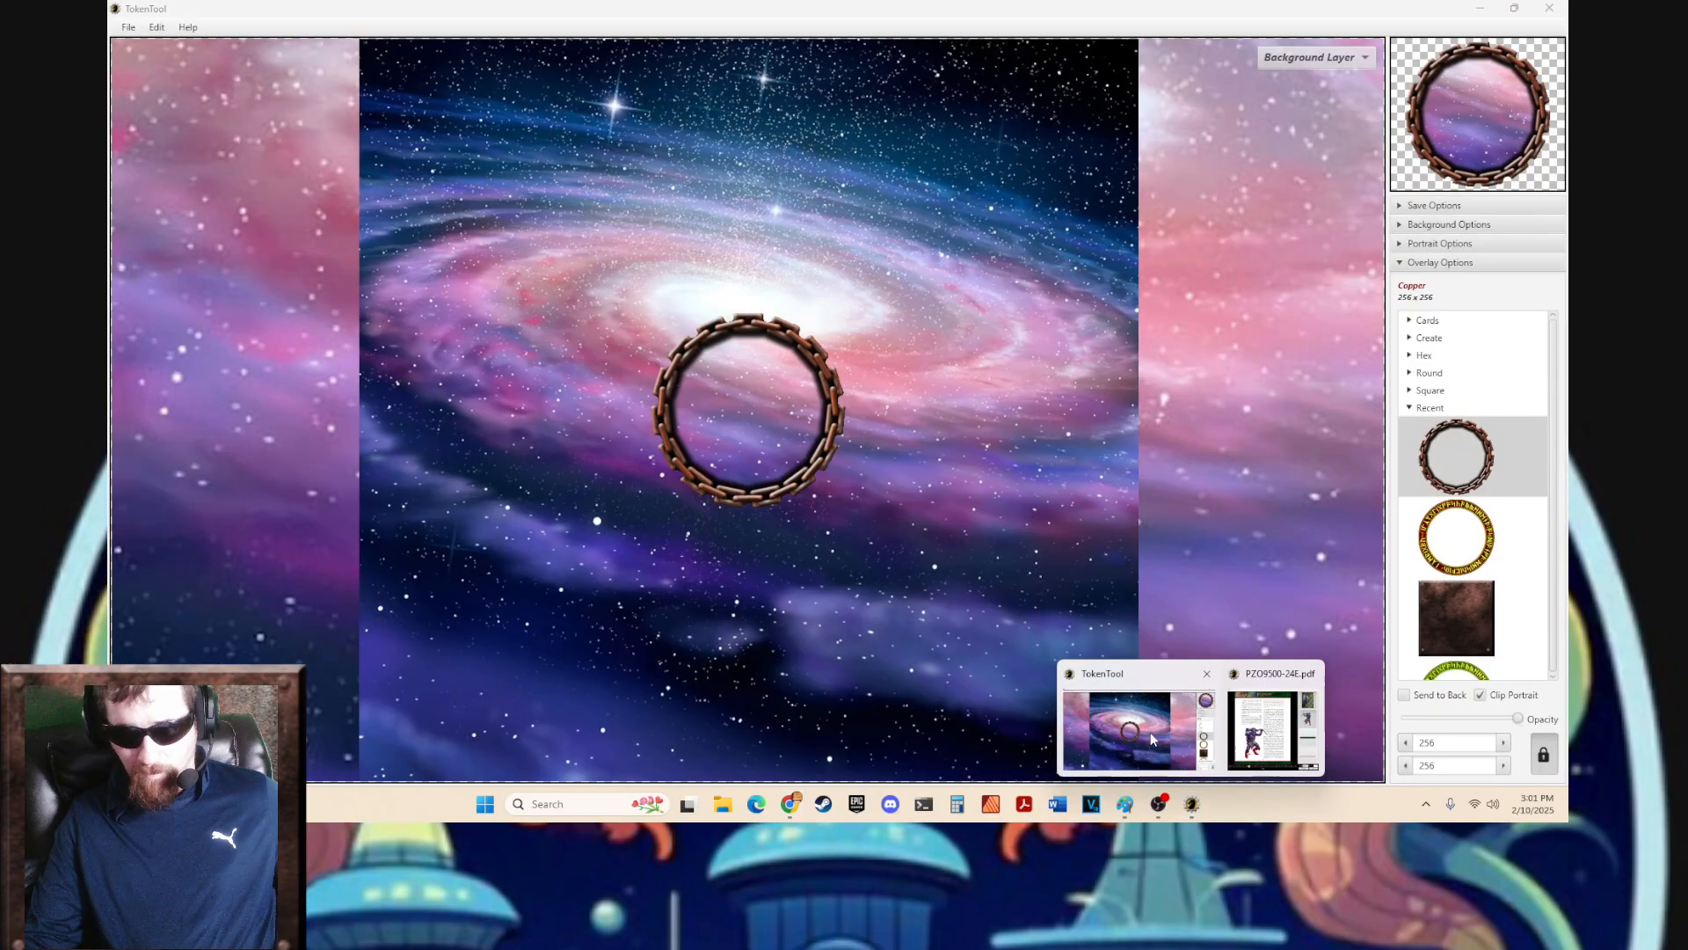
click(1134, 726)
click(1336, 55)
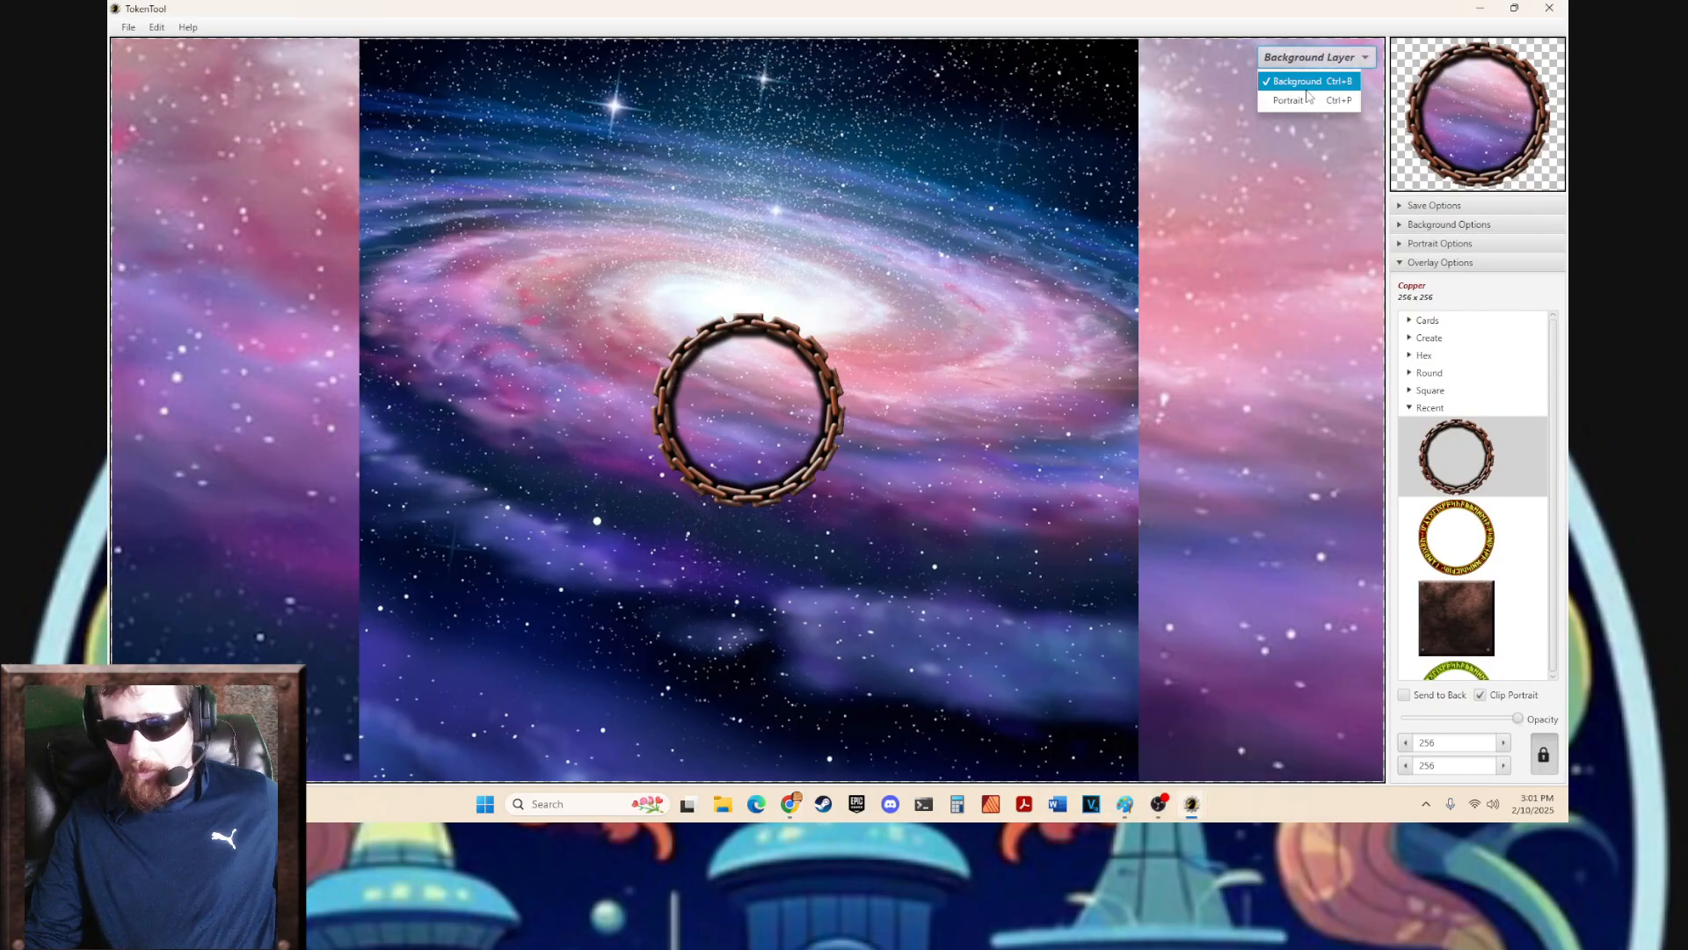
click(1307, 101)
click(1345, 57)
click(1316, 101)
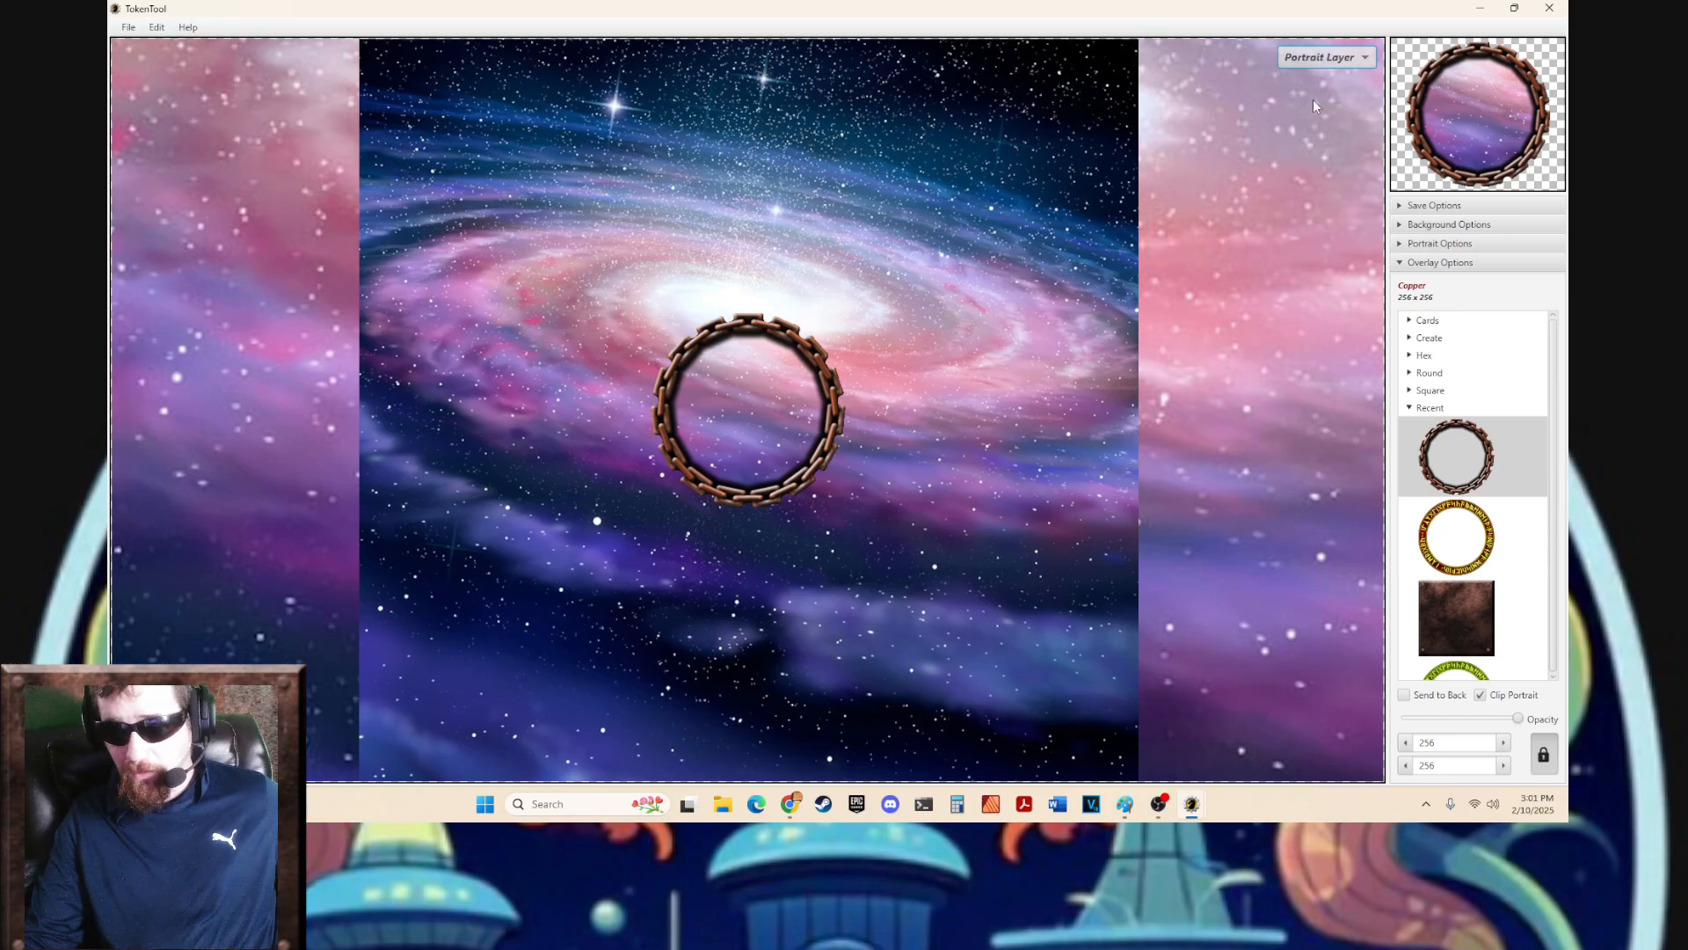
key(ctrl+v)
scroll(978, 362, down, 6)
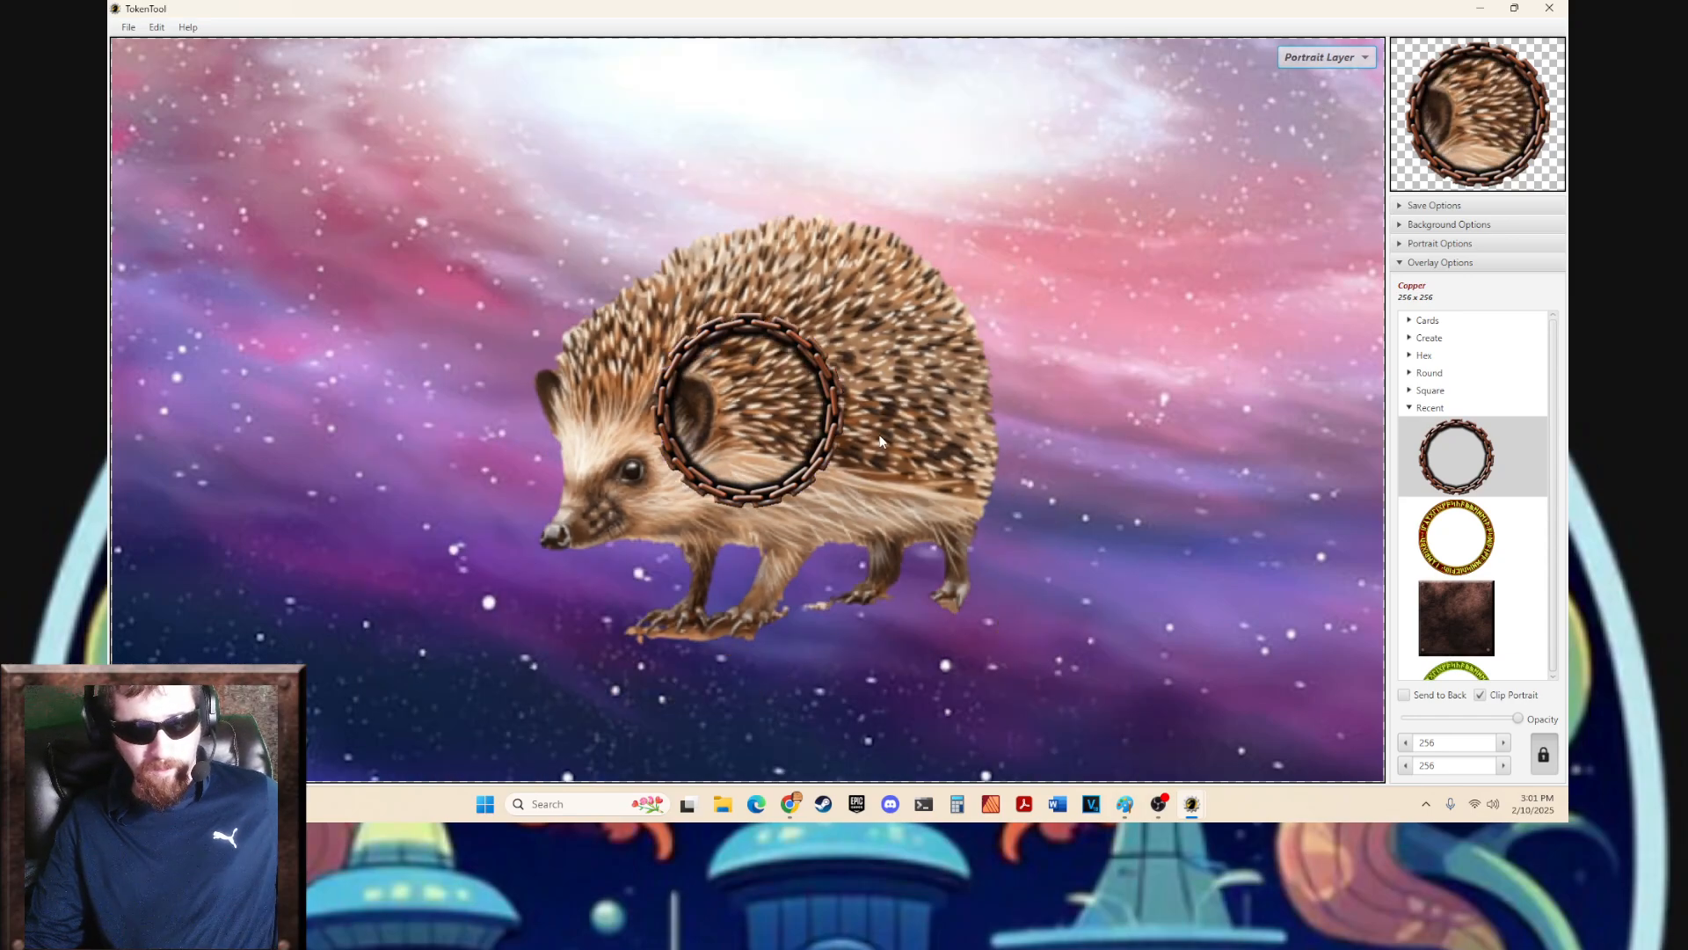
scroll(884, 445, down, 8)
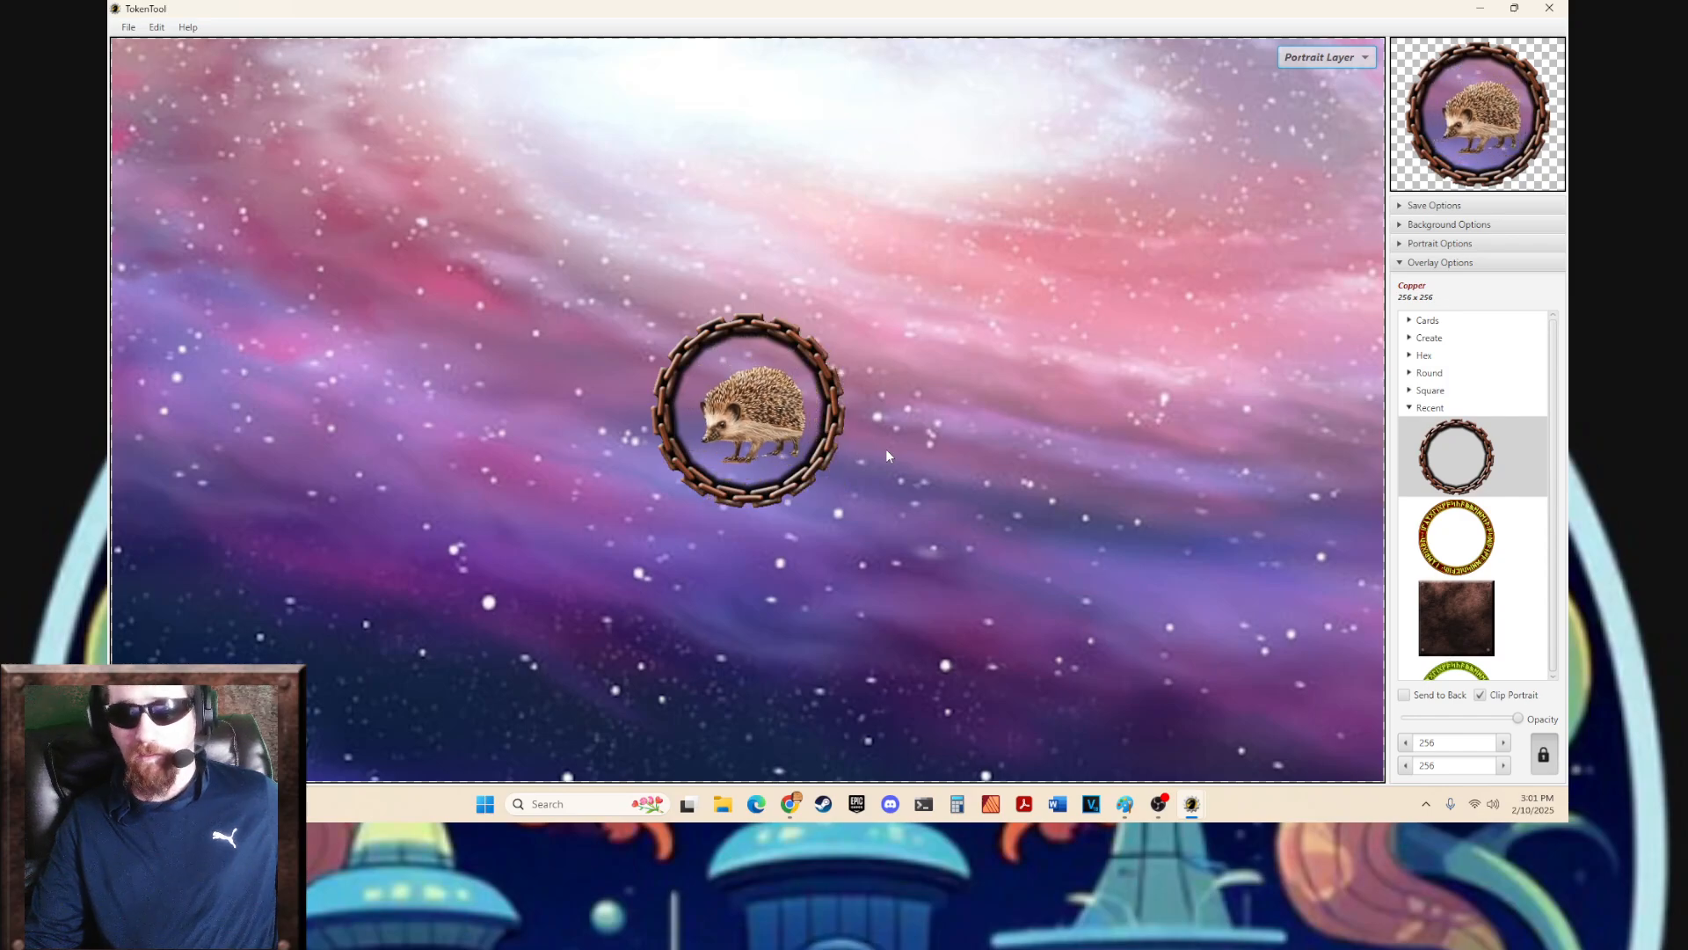
scroll(885, 449, up, 3)
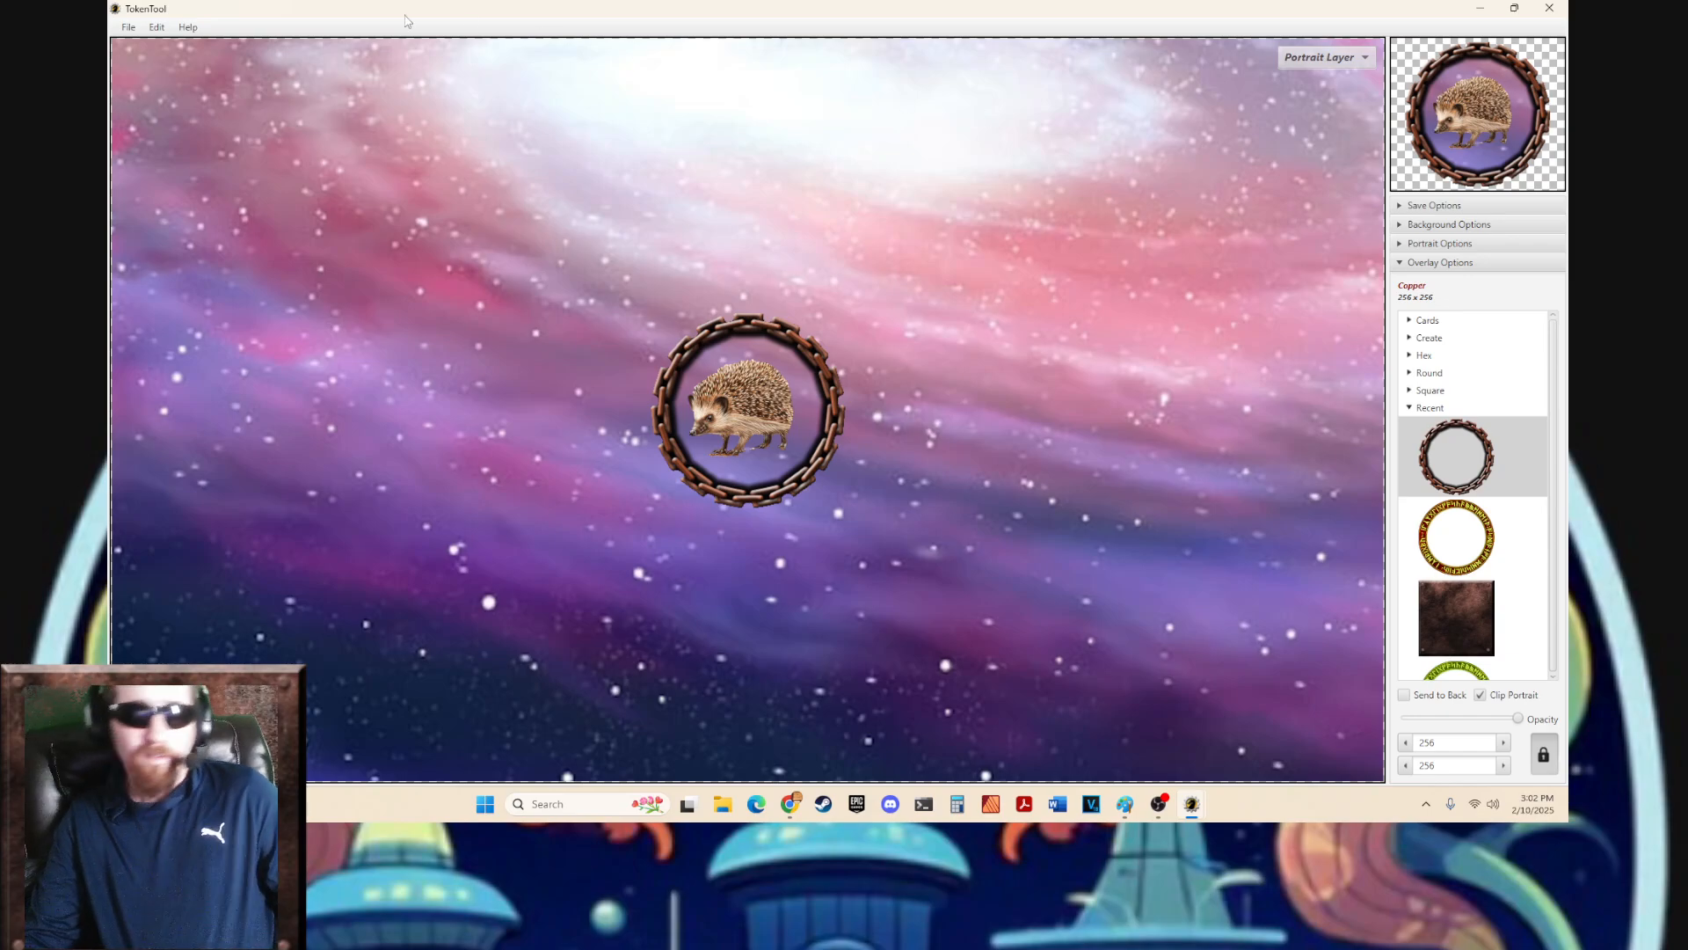
- Save the token as a PNG image named "Cosmic Hedgehog" in the Paizo folder on the desktop
click(128, 27)
click(159, 96)
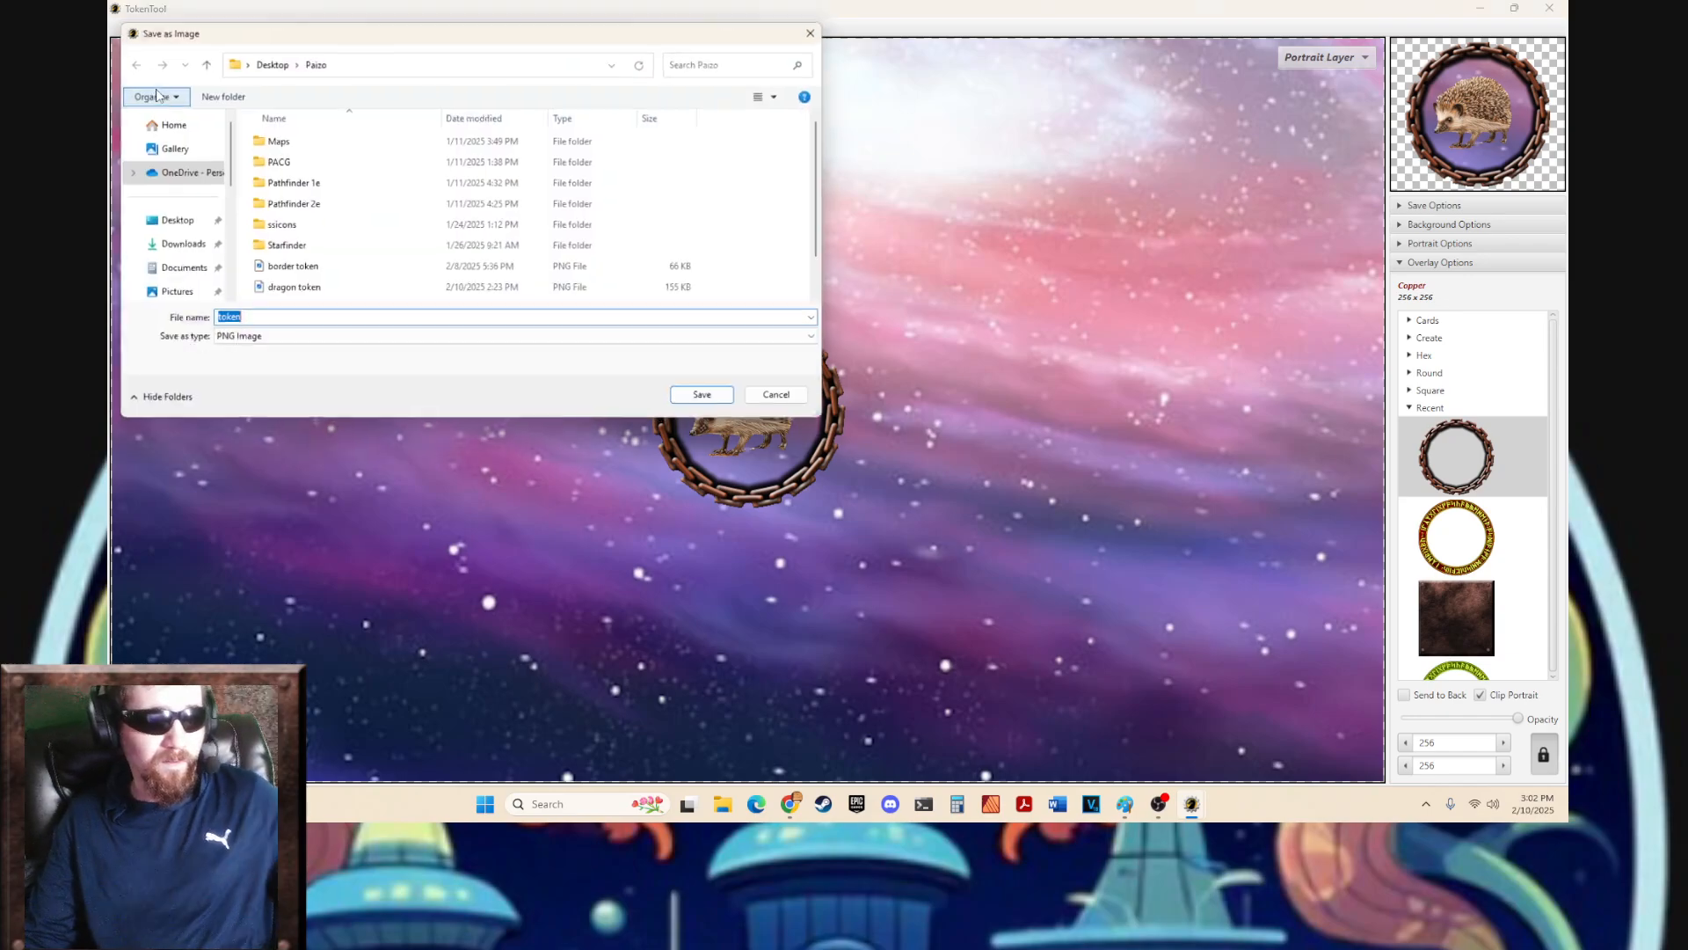
text(Cosmic Hedgehog)
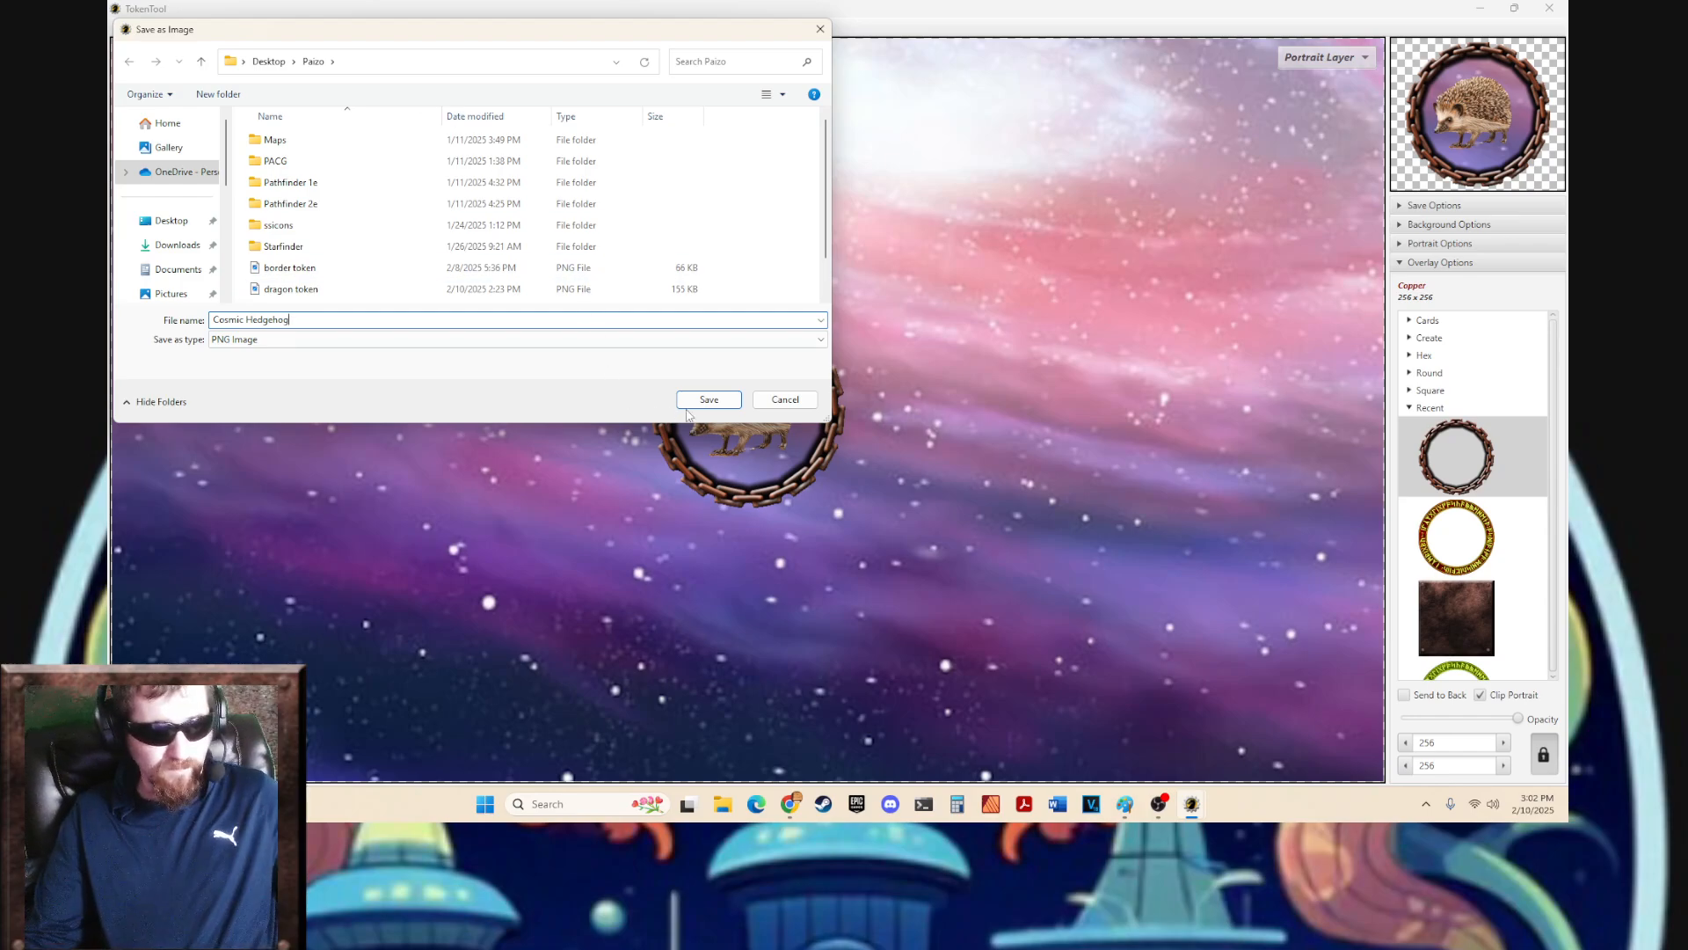
click(714, 402)
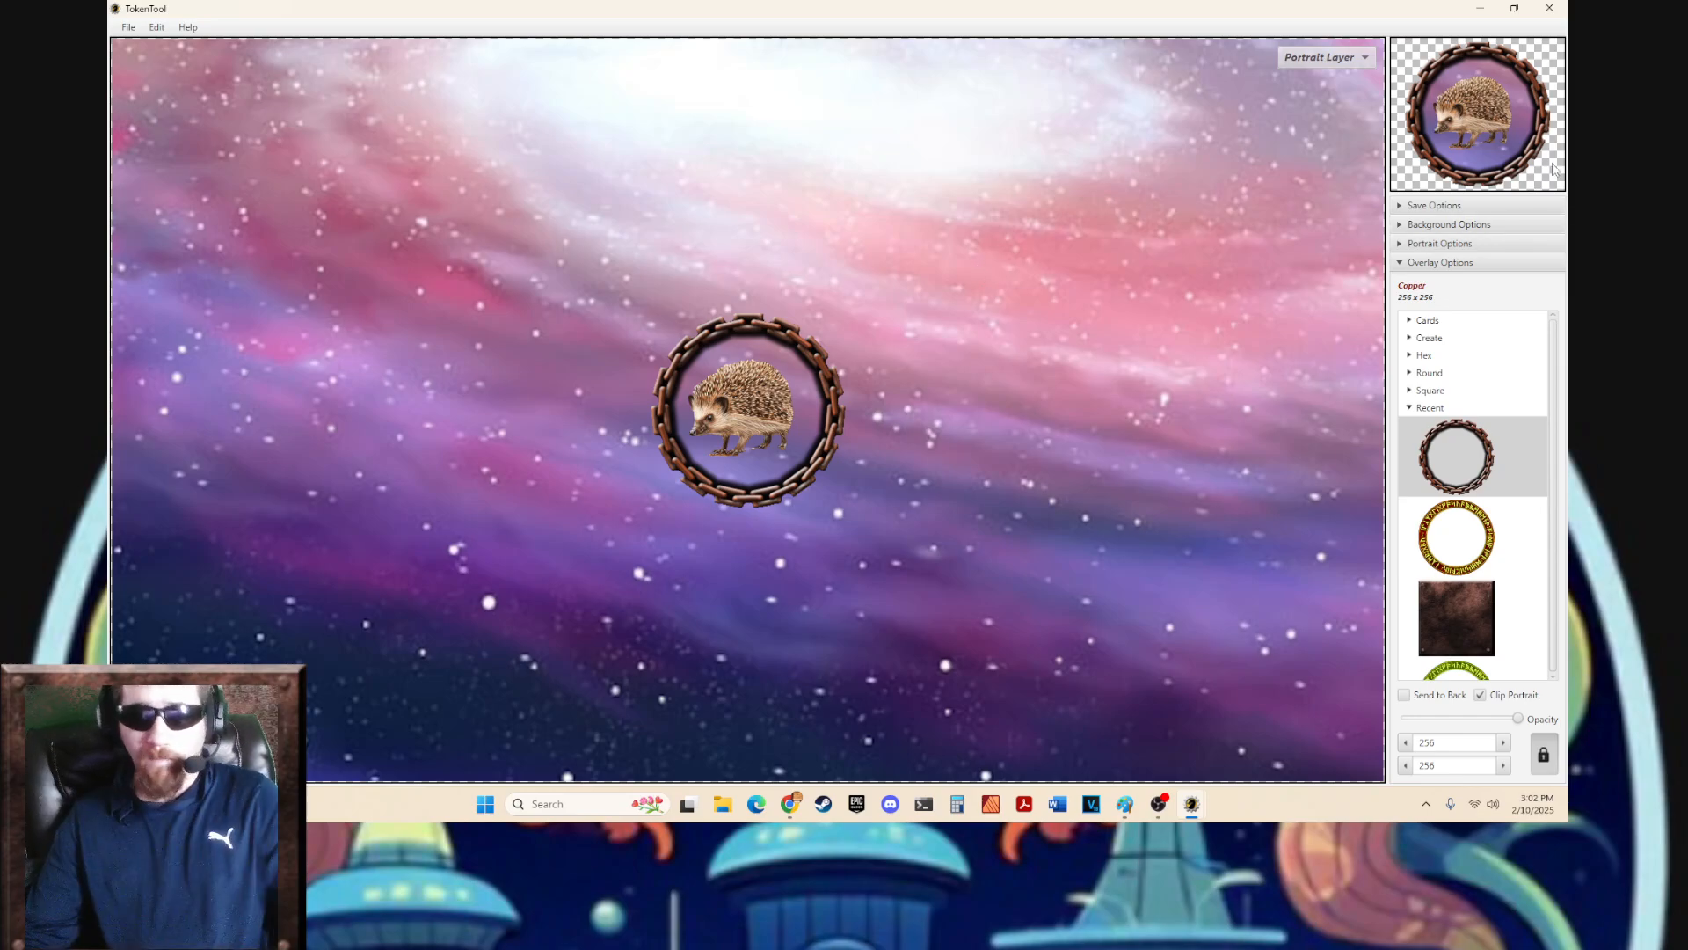
- Remove the galaxy background image from the hedgehog token
click(1449, 224)
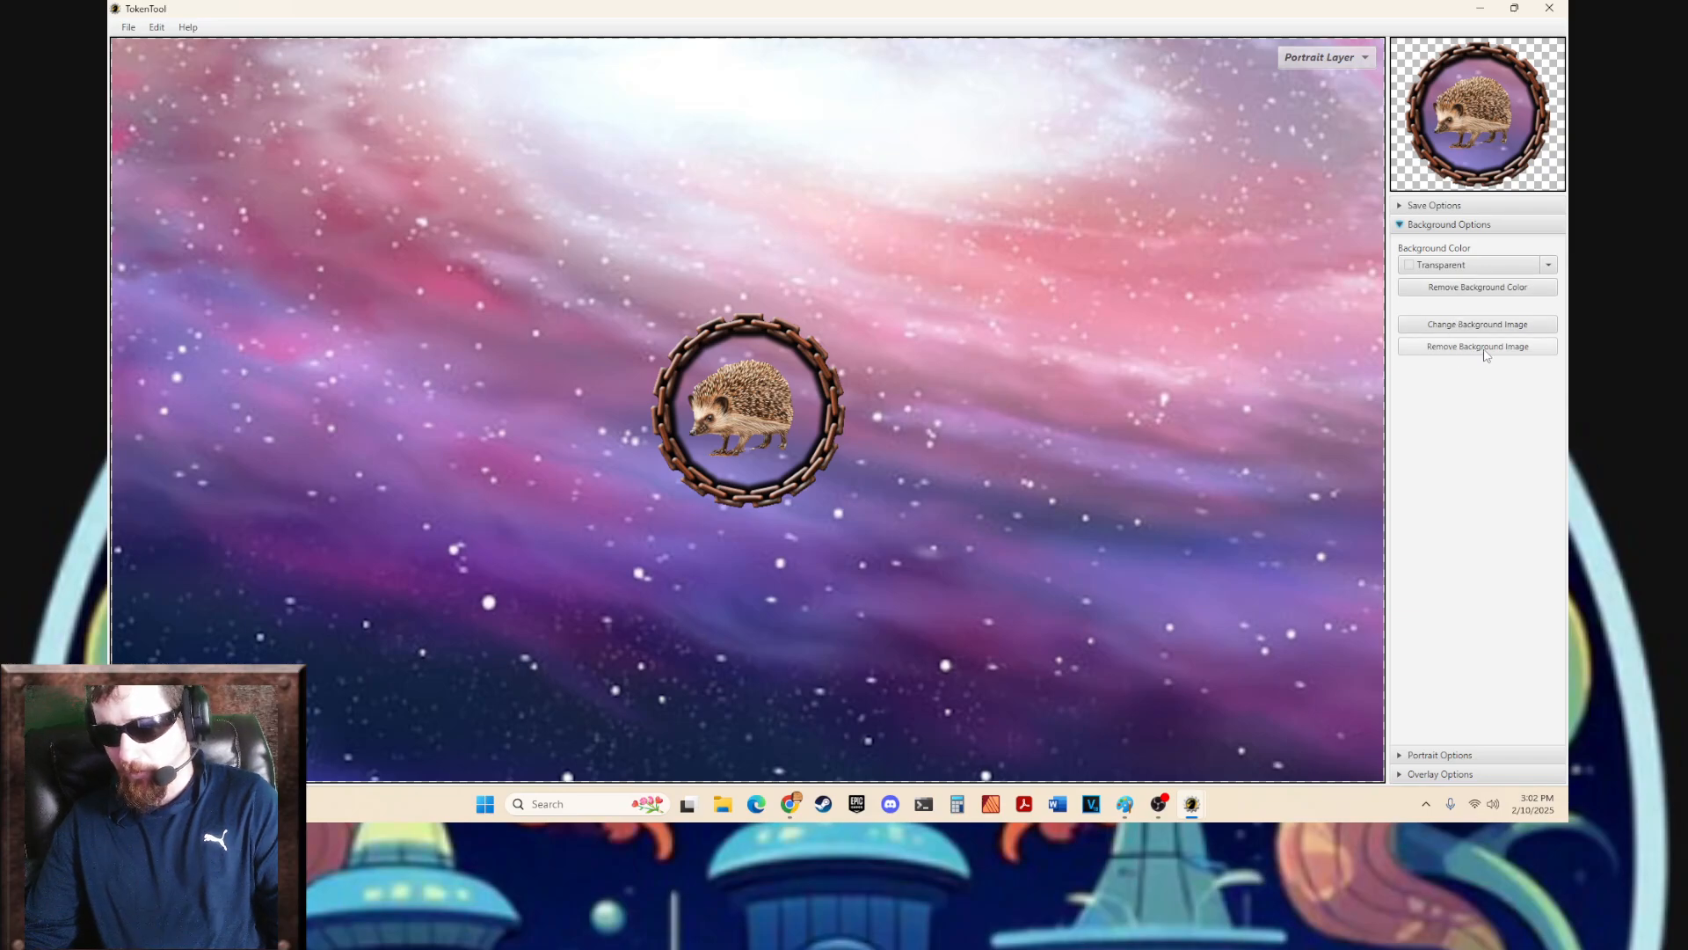
click(1512, 356)
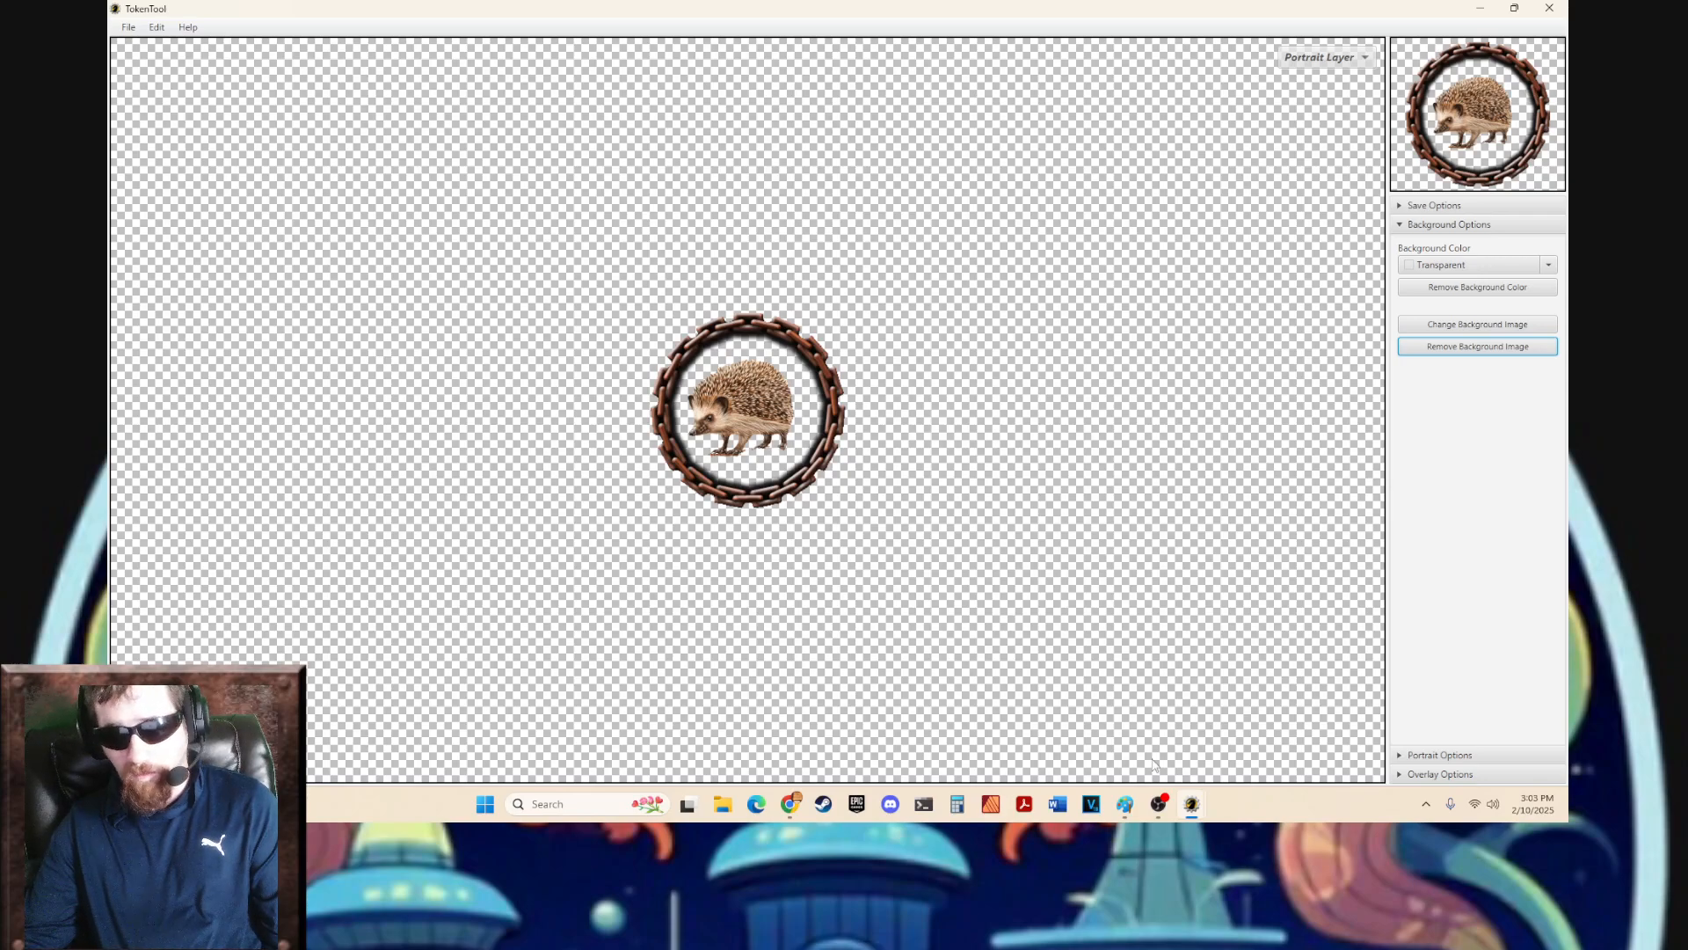
mouse_move(1205, 808)
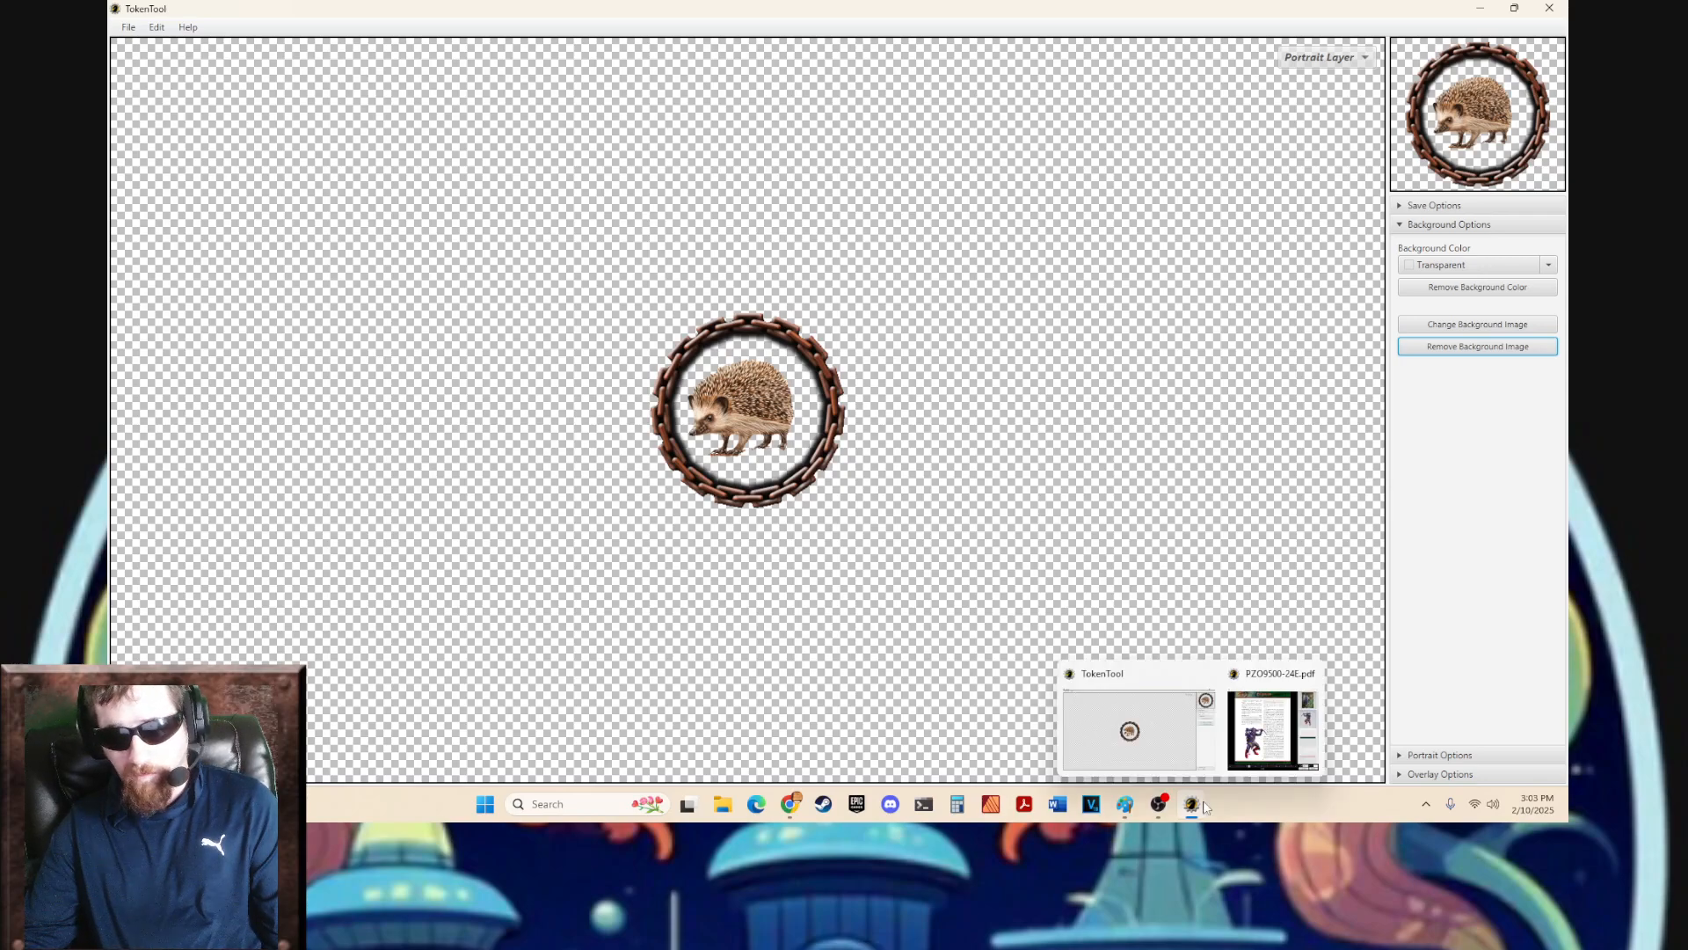
click(1159, 804)
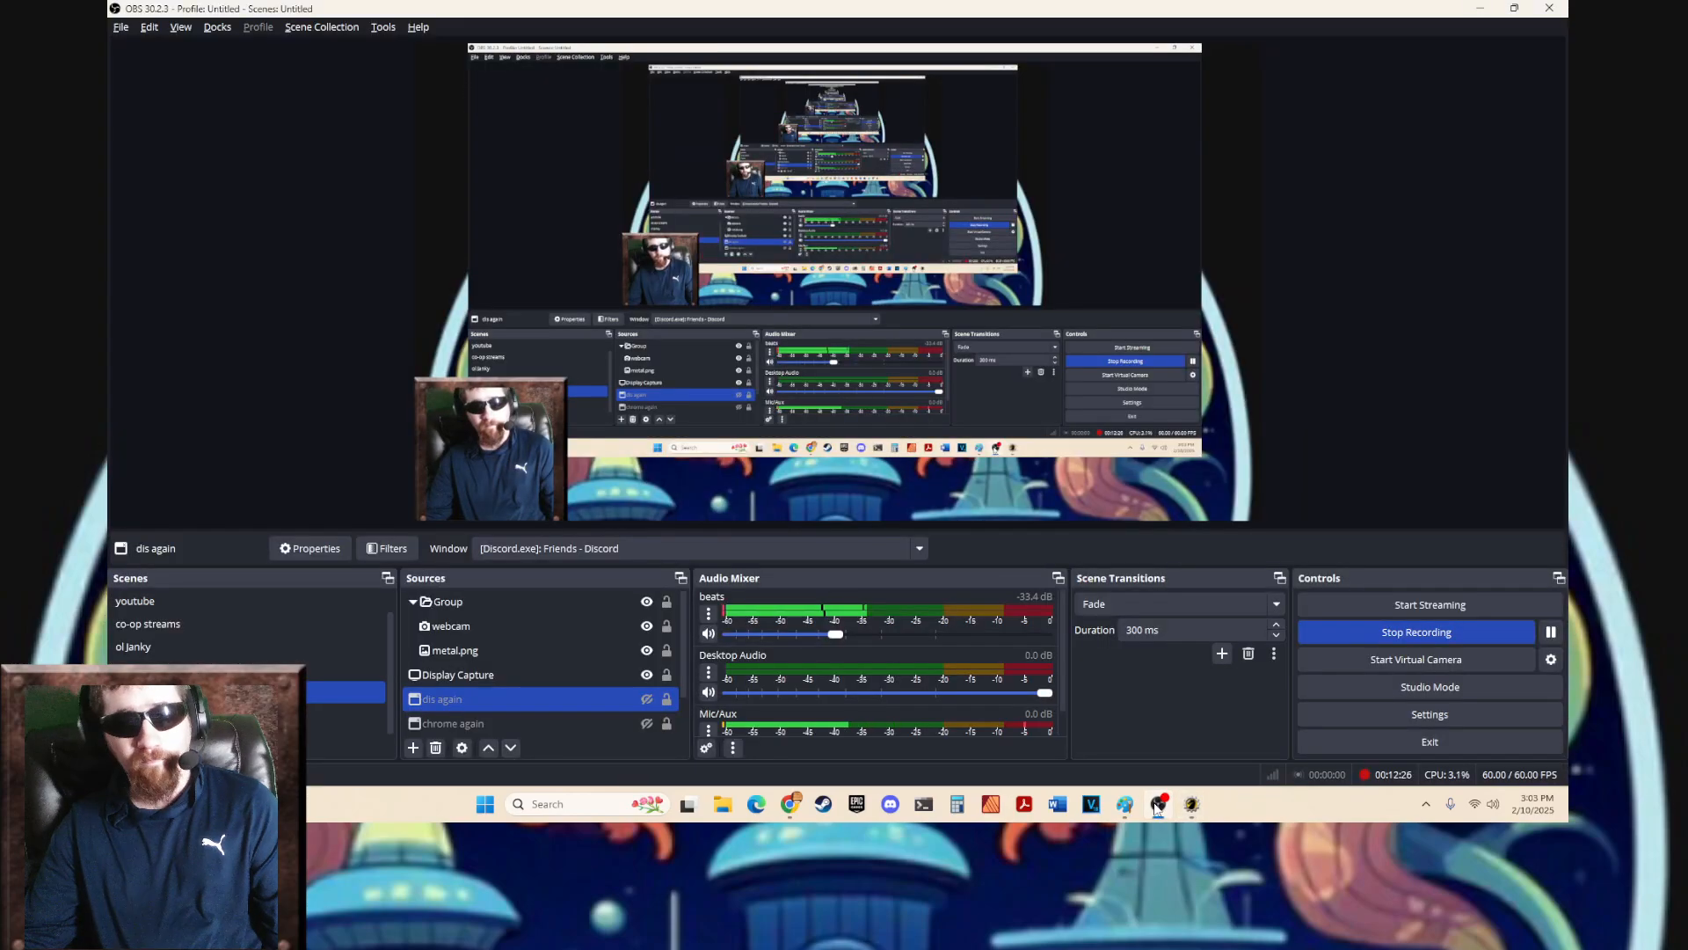
click(1363, 633)
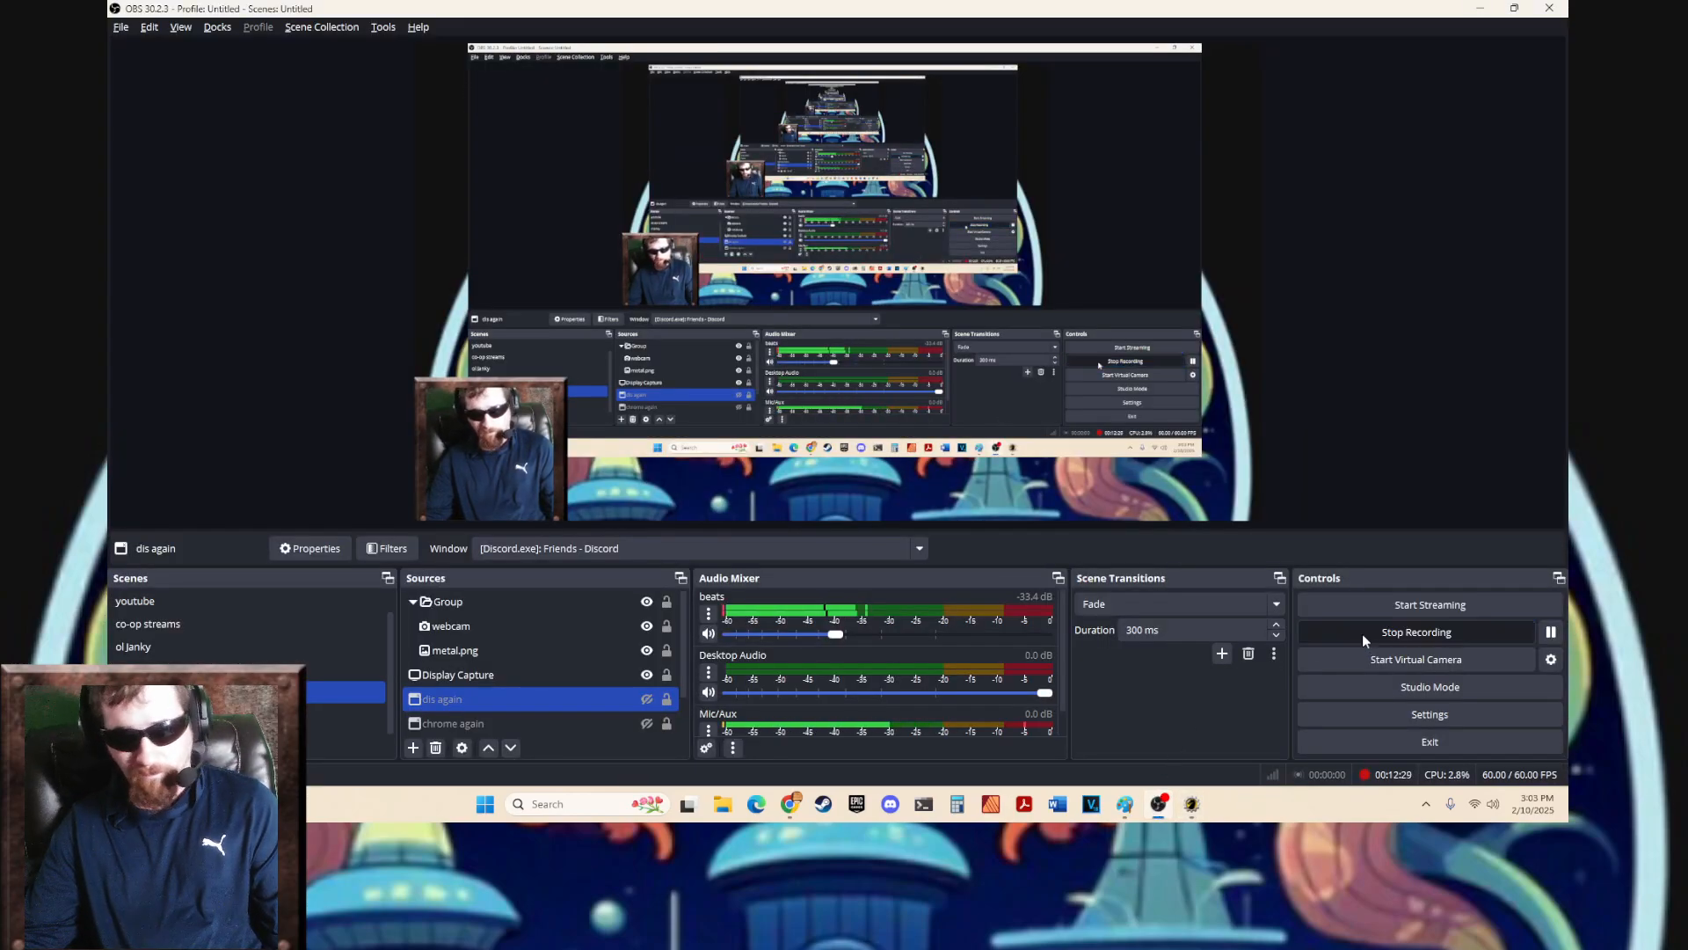